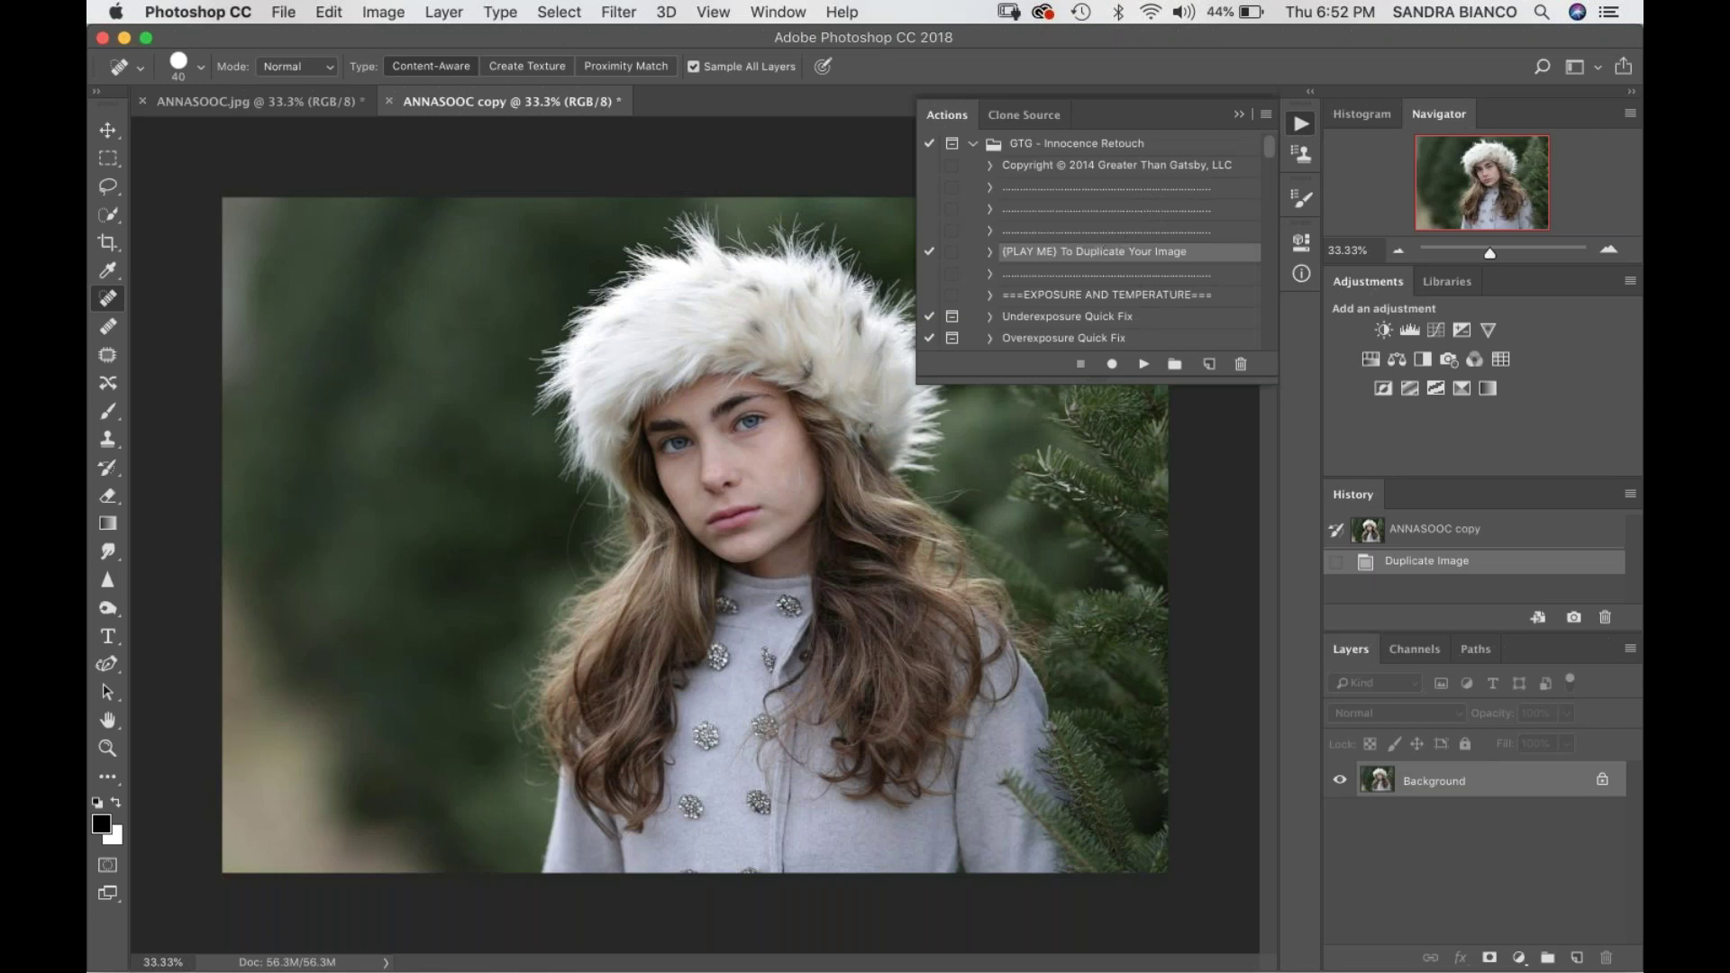
- Heal the stray hairs in the background beside the hair and the blemishes on the subject's left cheek with the Spot Healing Brush
key("super+equal")
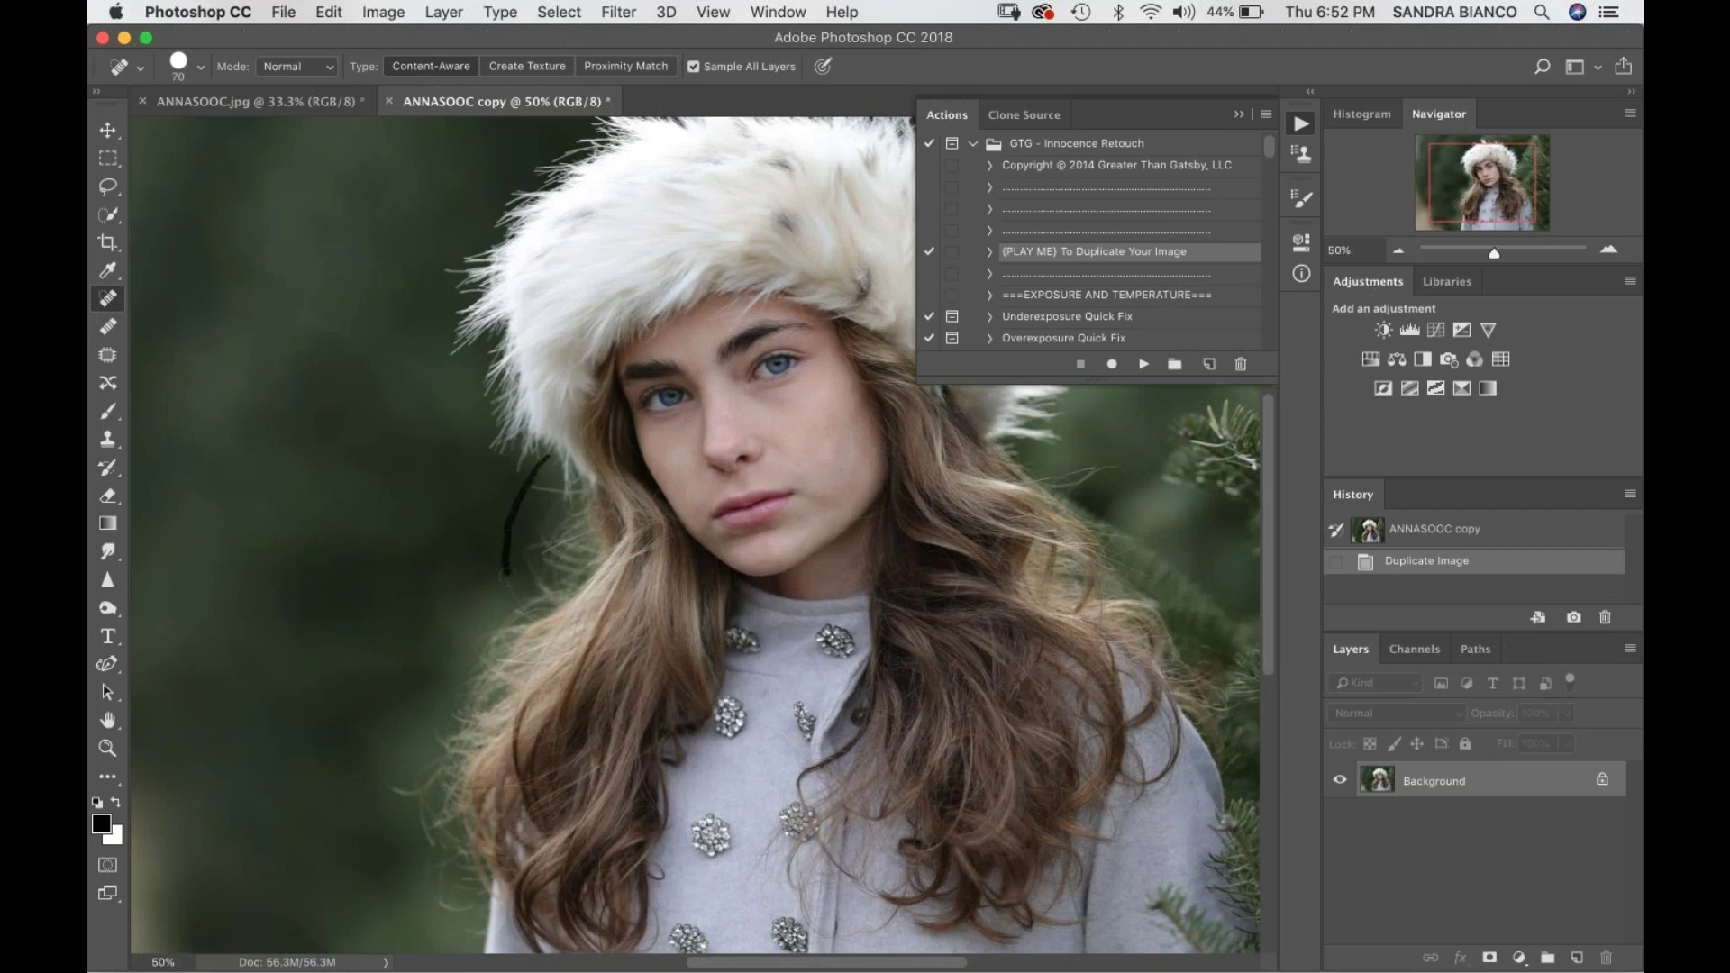
left_click_drag(517, 592, 517, 593)
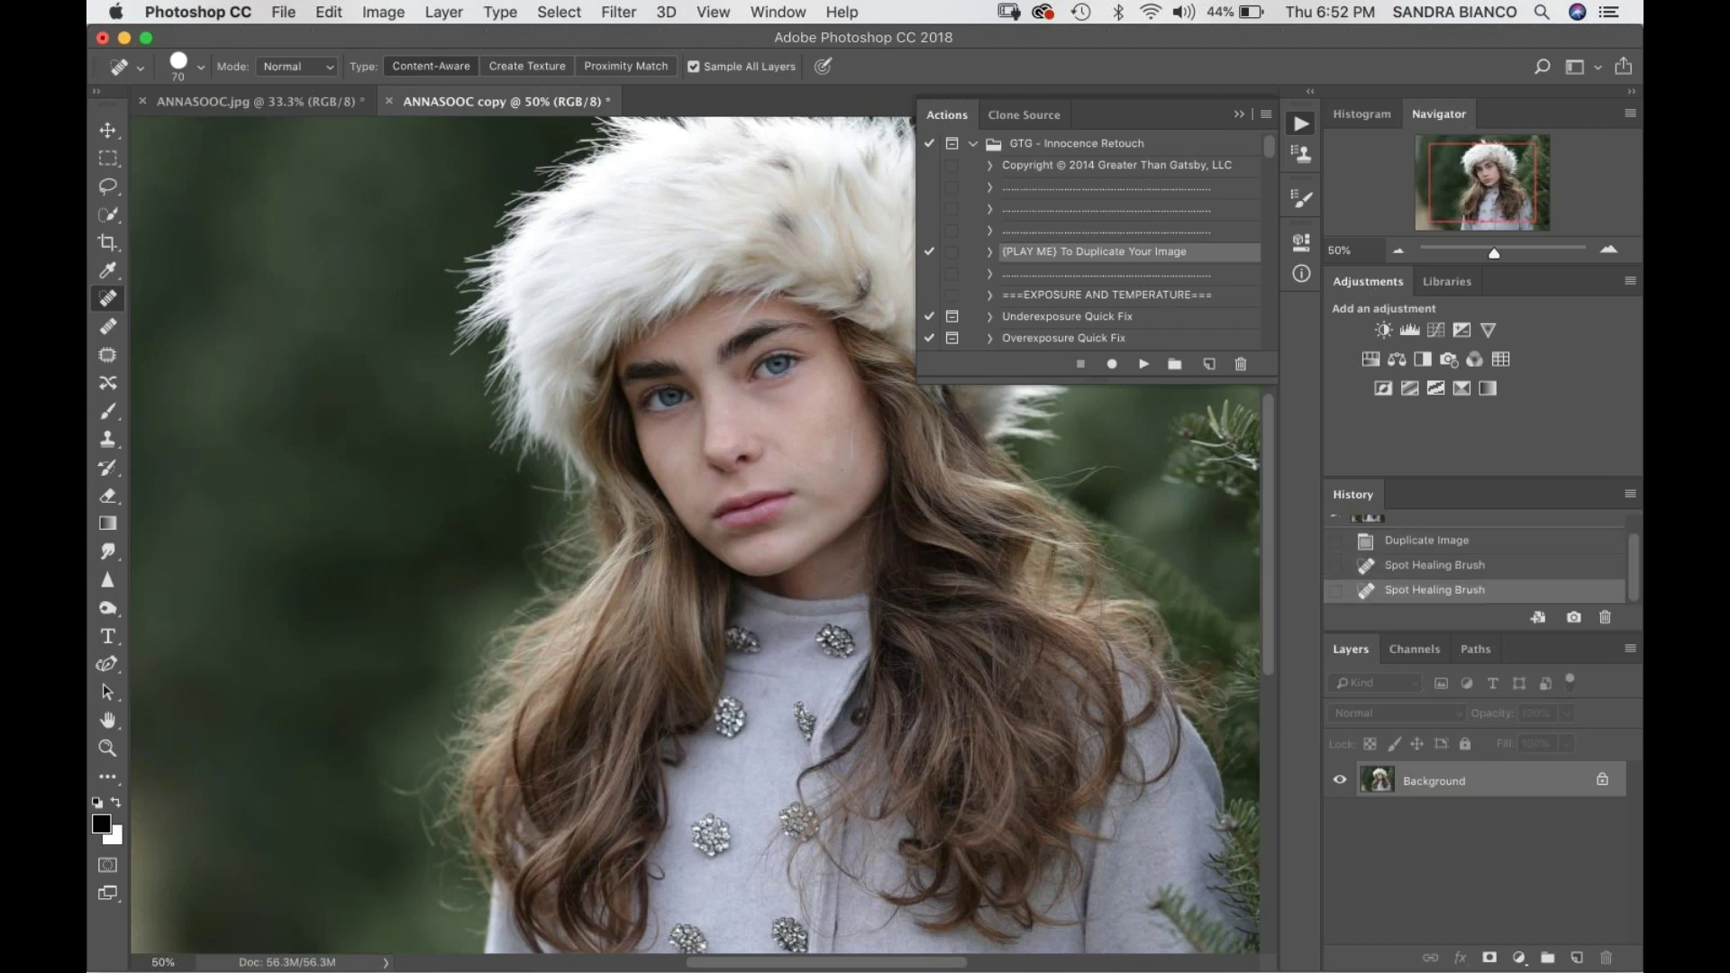
left_click_drag(852, 425, 849, 463)
left_click(852, 430)
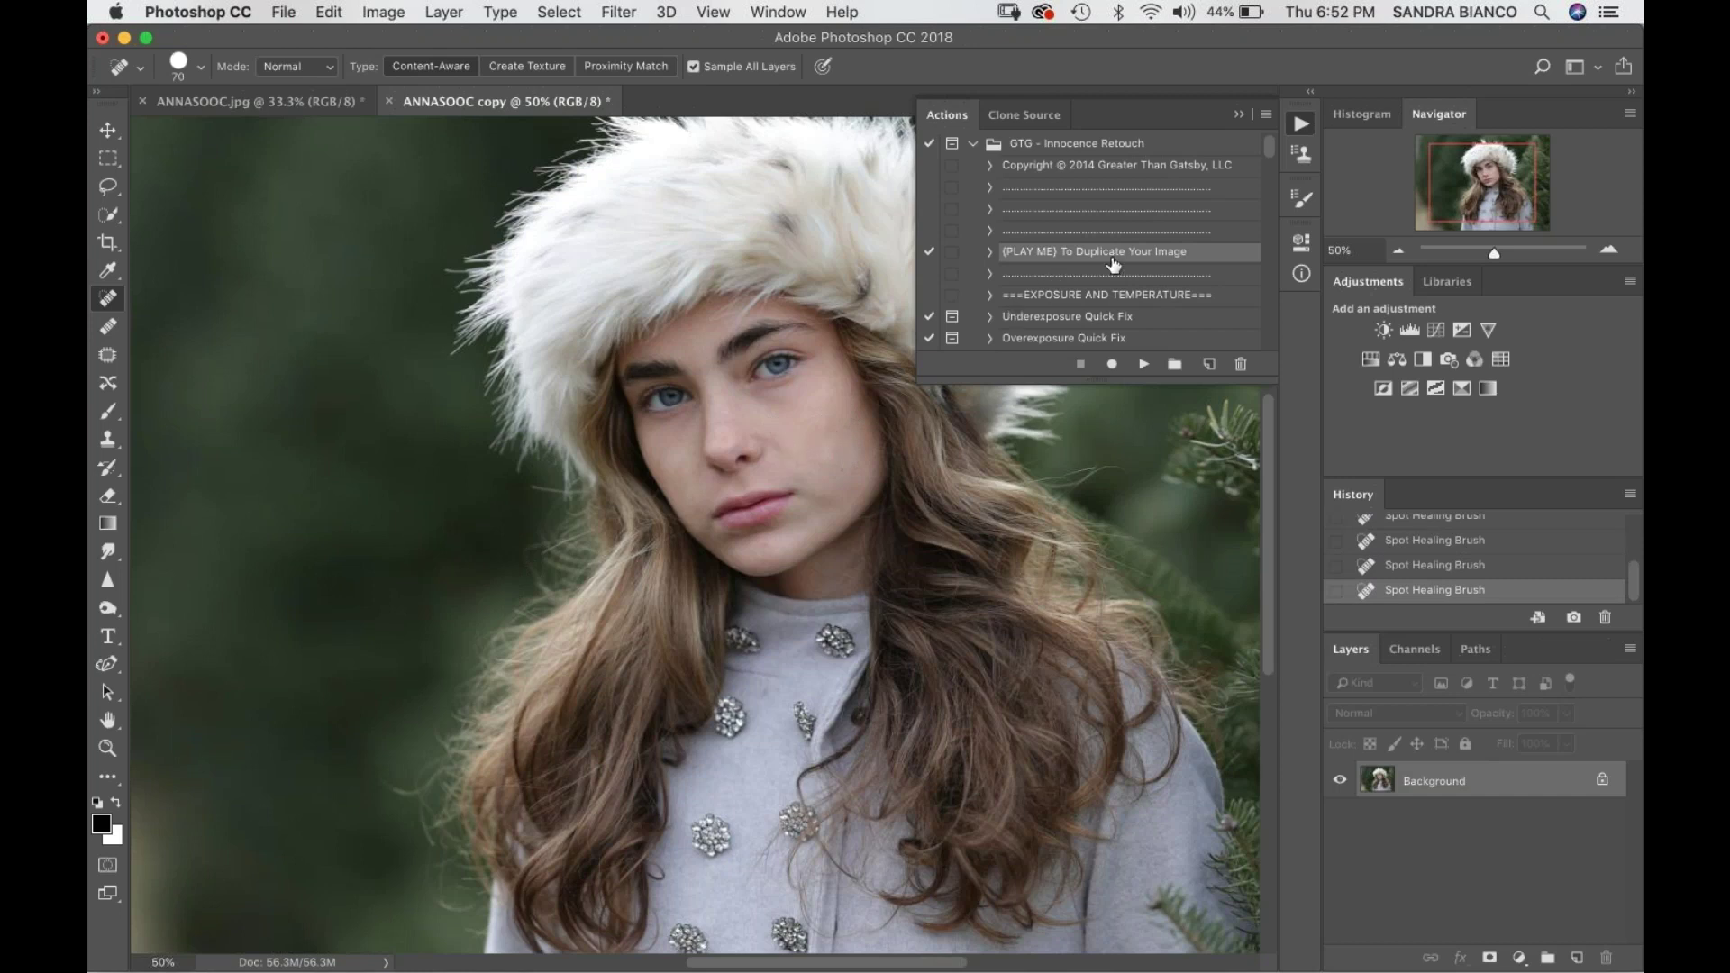
- Run the Flawless Skin Blend (WATCH VIDEO) action from the frequency separation section of the Innocence Retouch set
left_click_drag(1270, 149, 1263, 162)
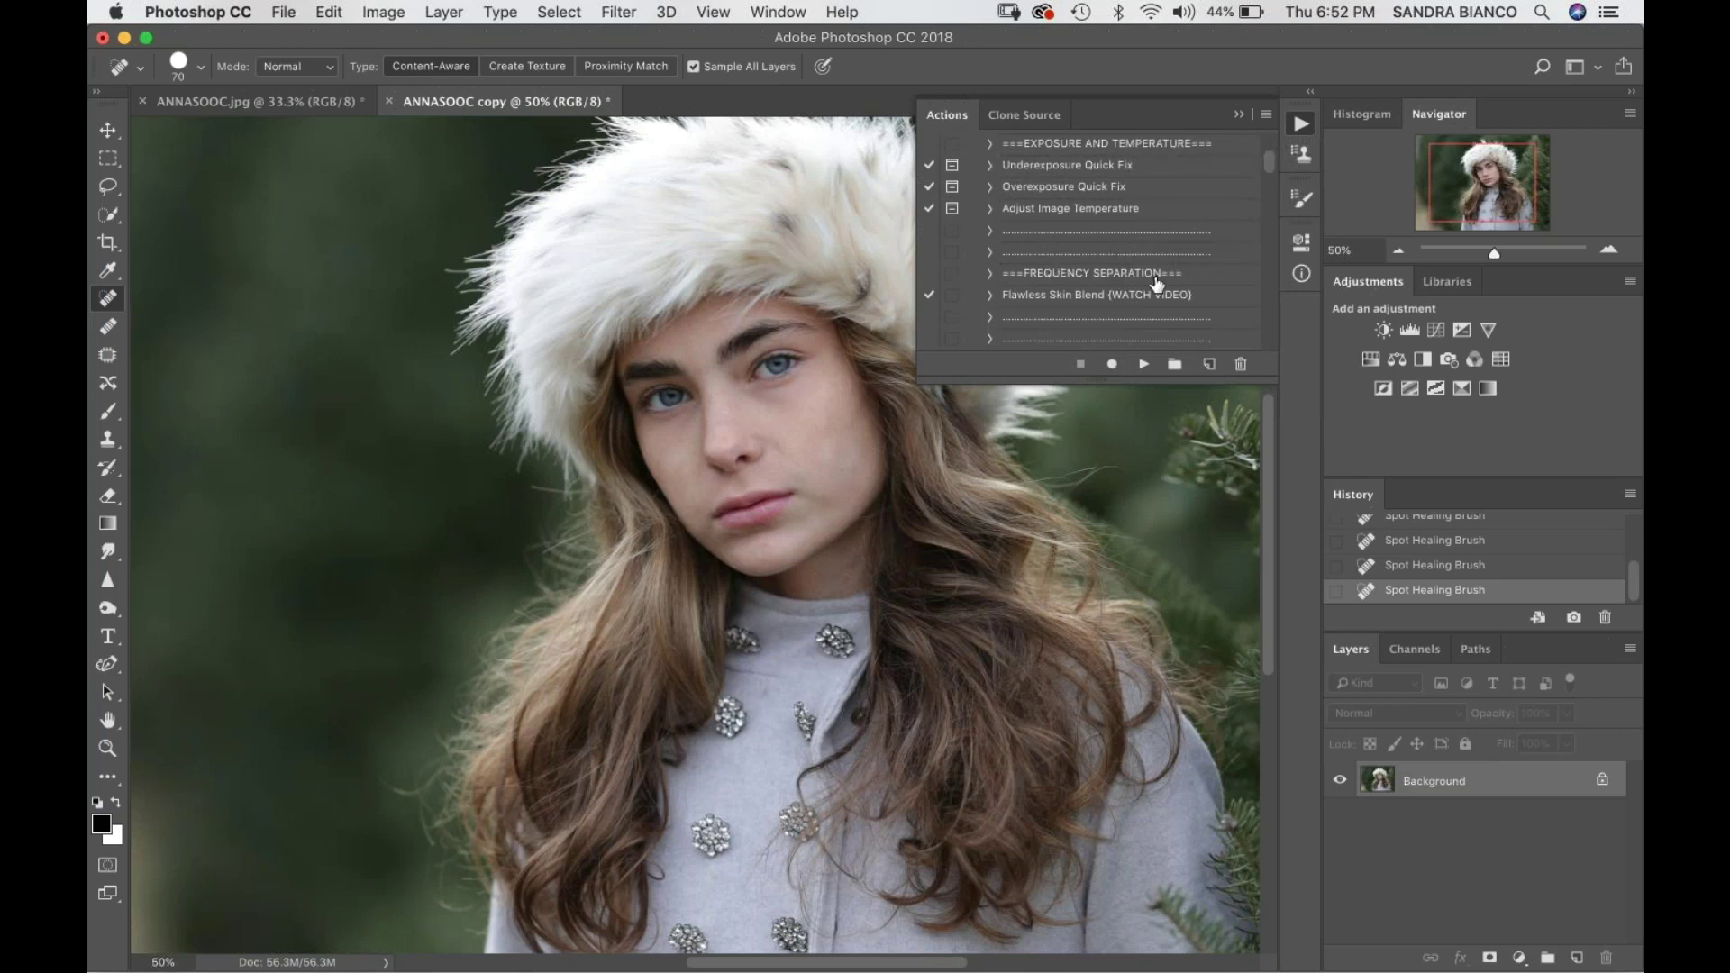
left_click(1096, 299)
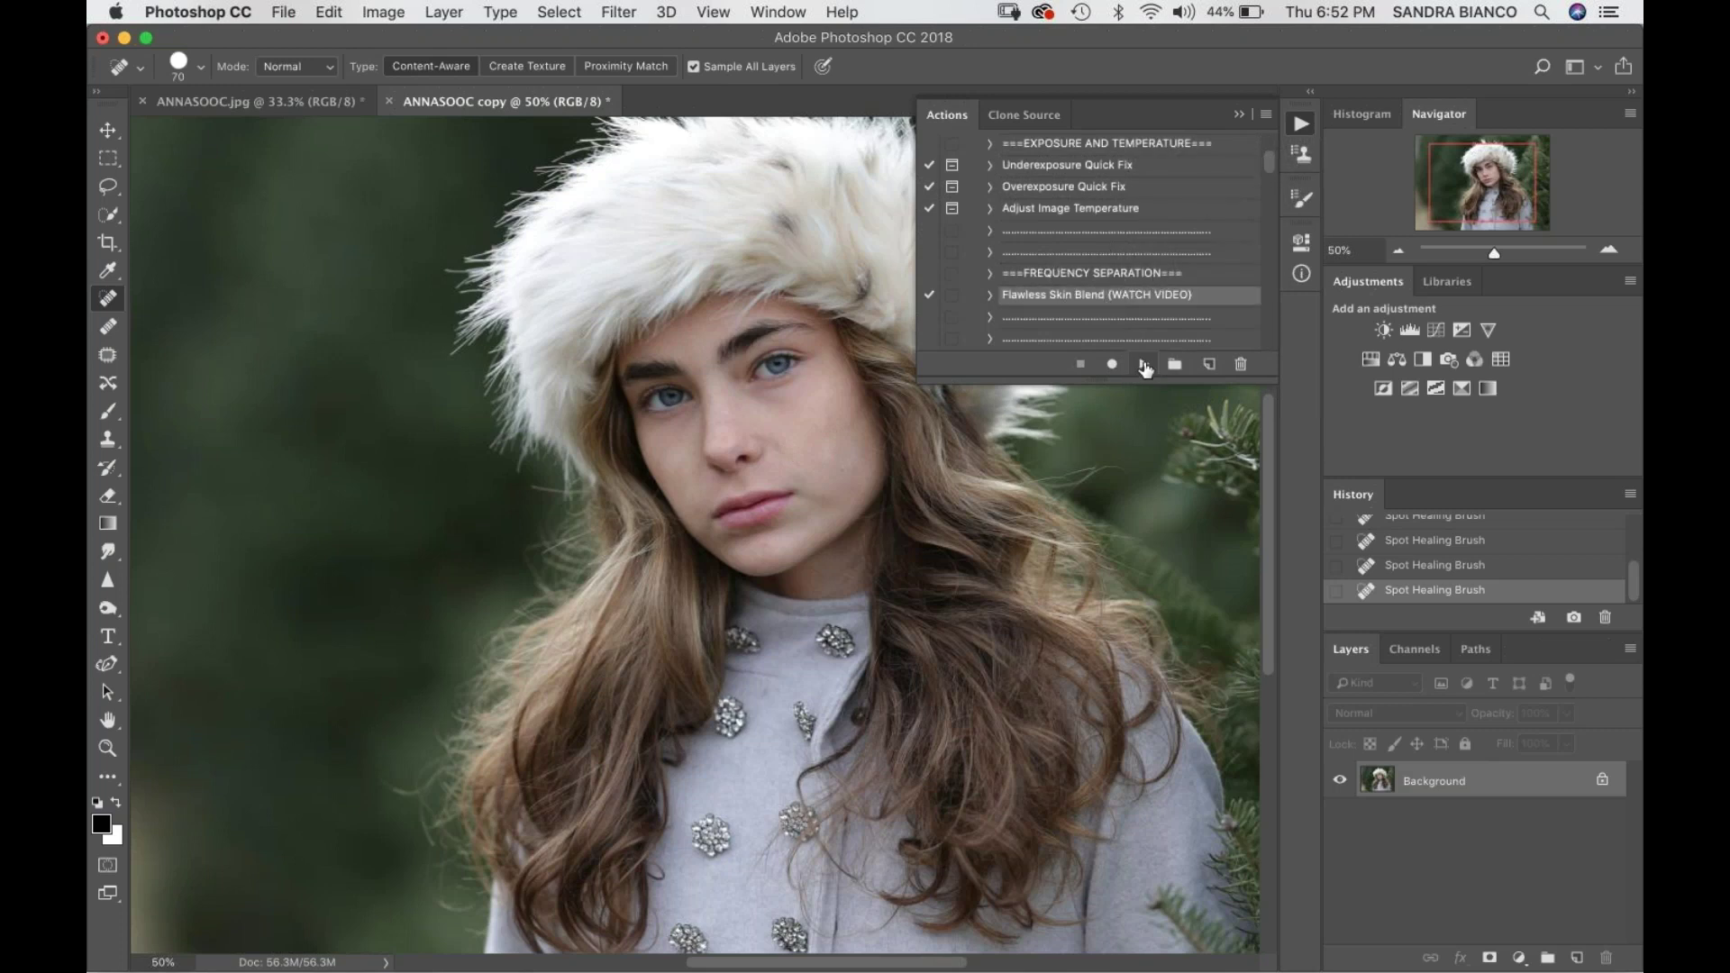
left_click(1145, 364)
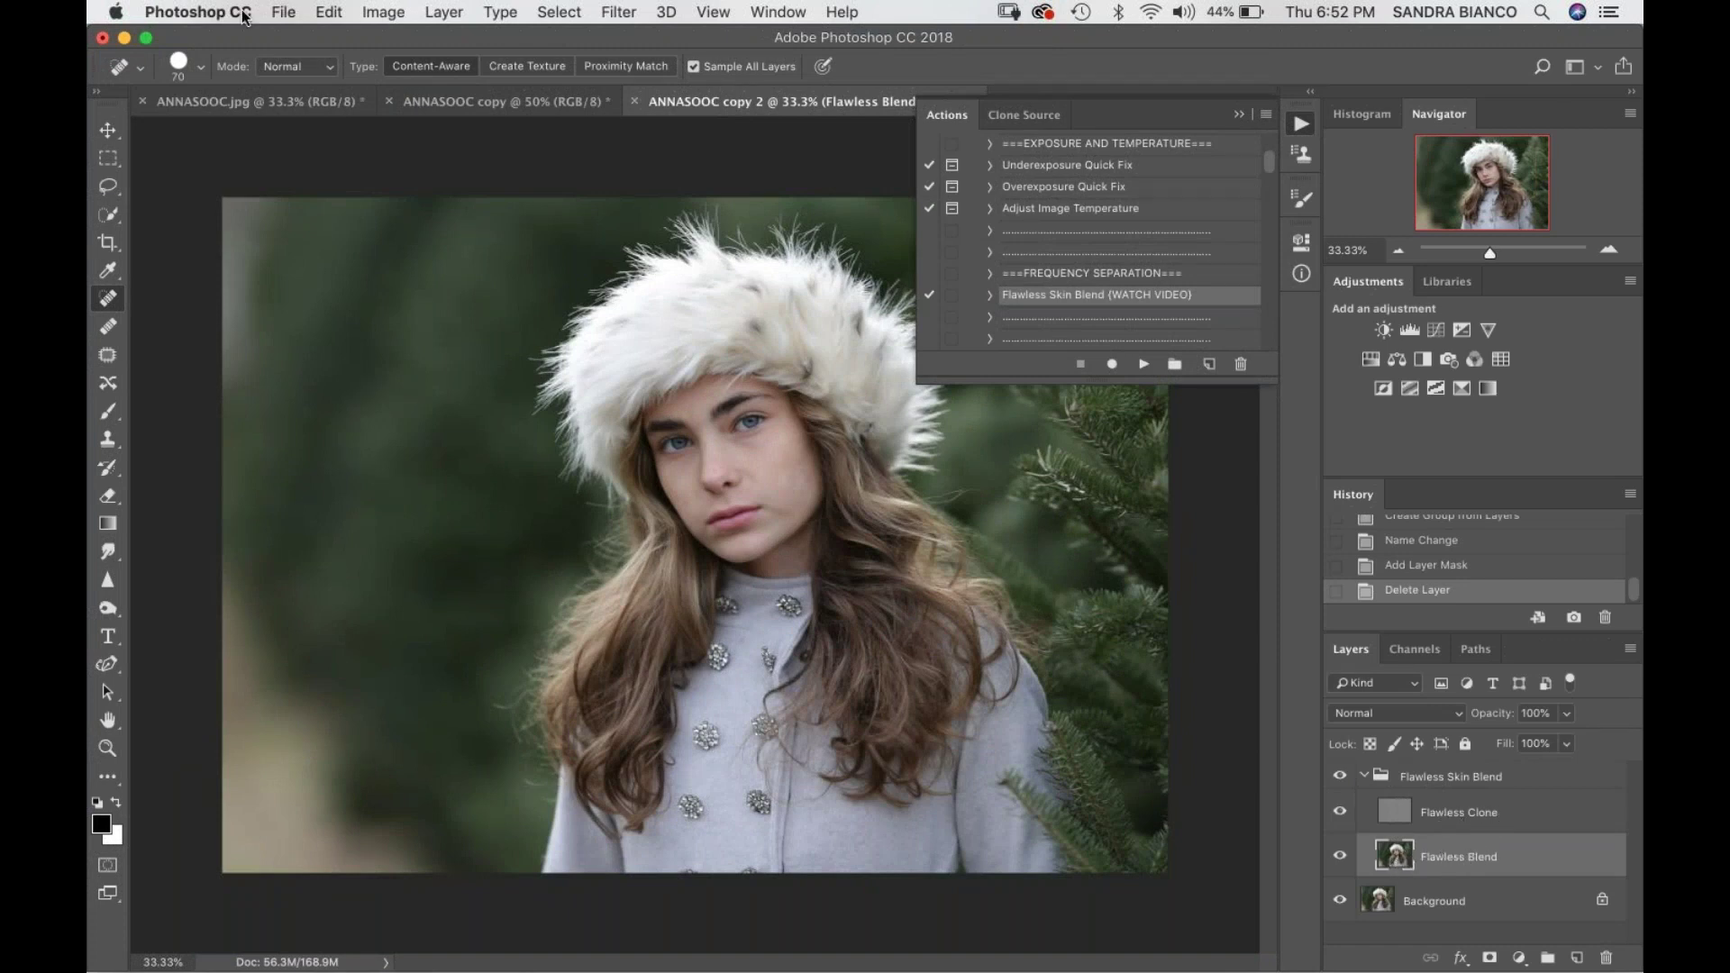
- Draw a lasso selection around the subject's left cheek, from under the eye to the jaw, on the Flawless Blend layer
left_click(110, 188)
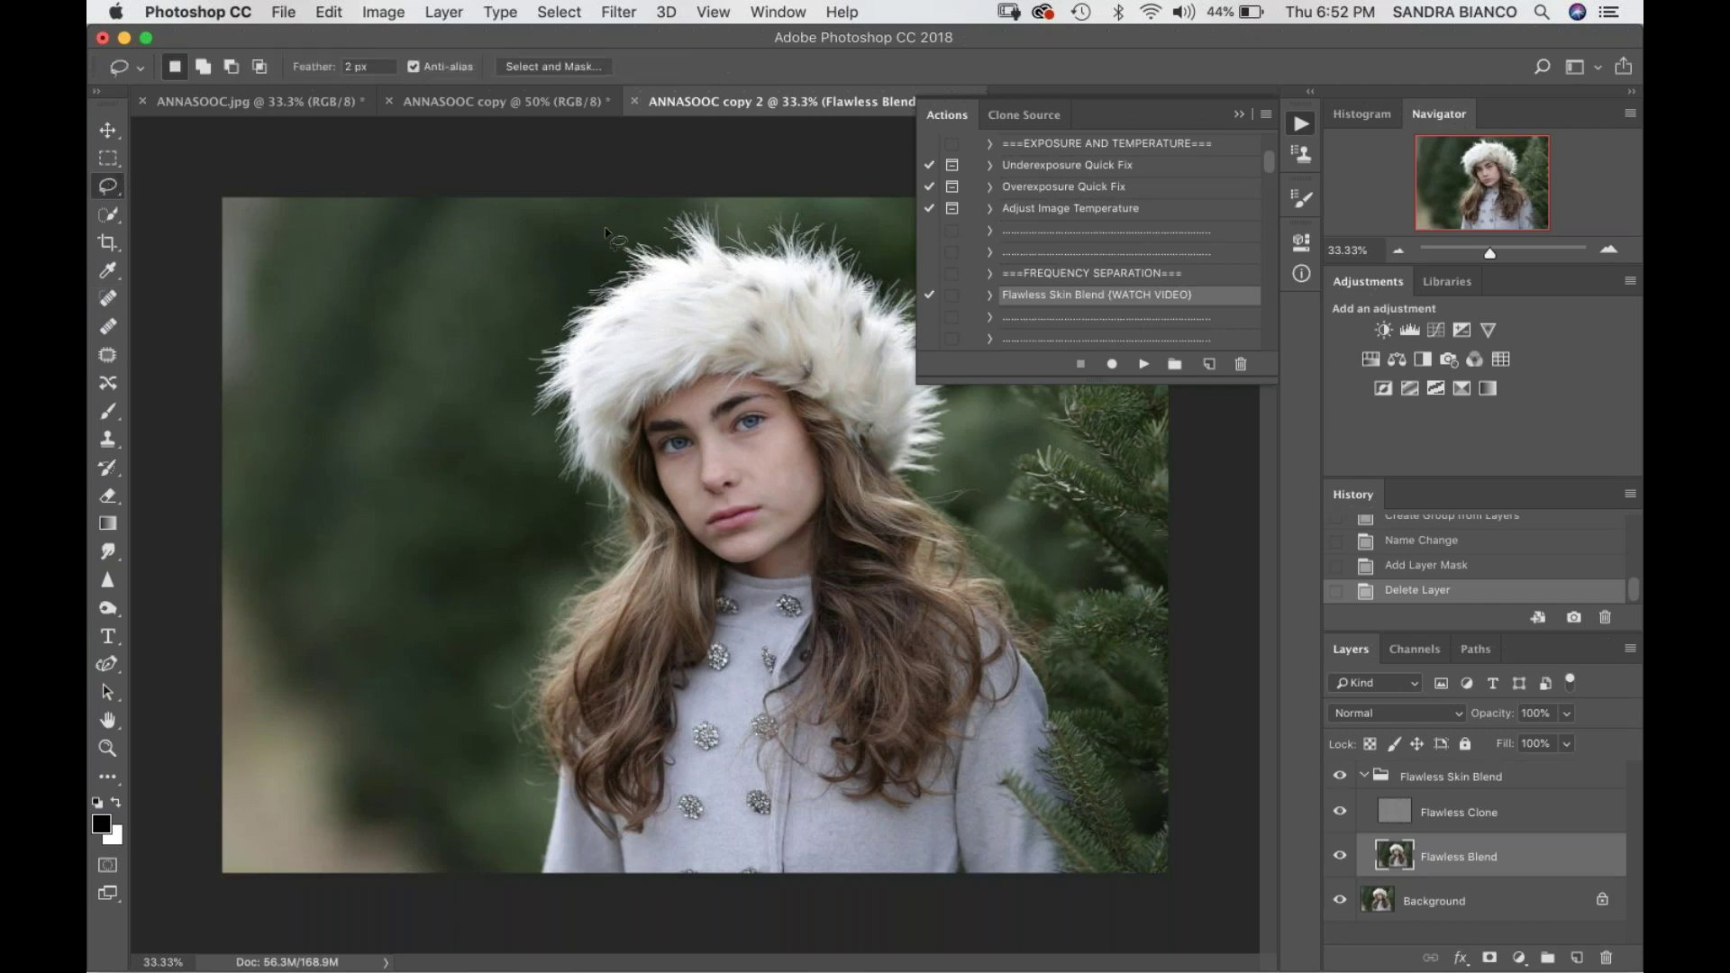
key("super+equal")
key("super+equal")
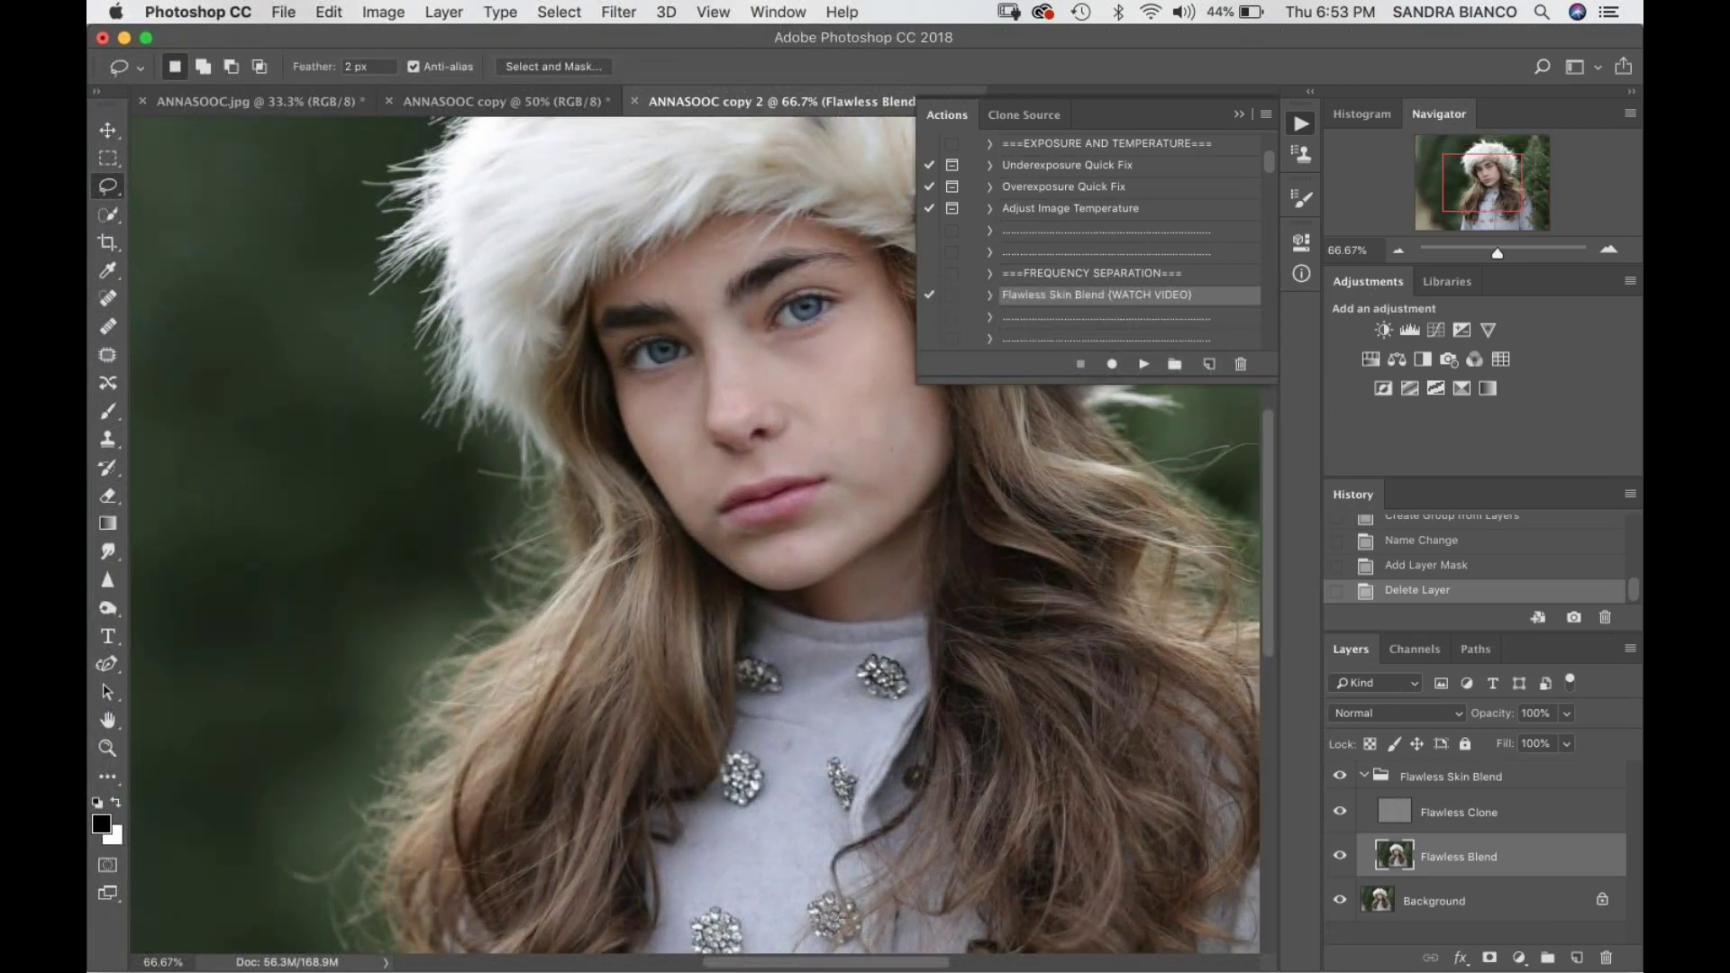
scroll(577, 406, "right", 4)
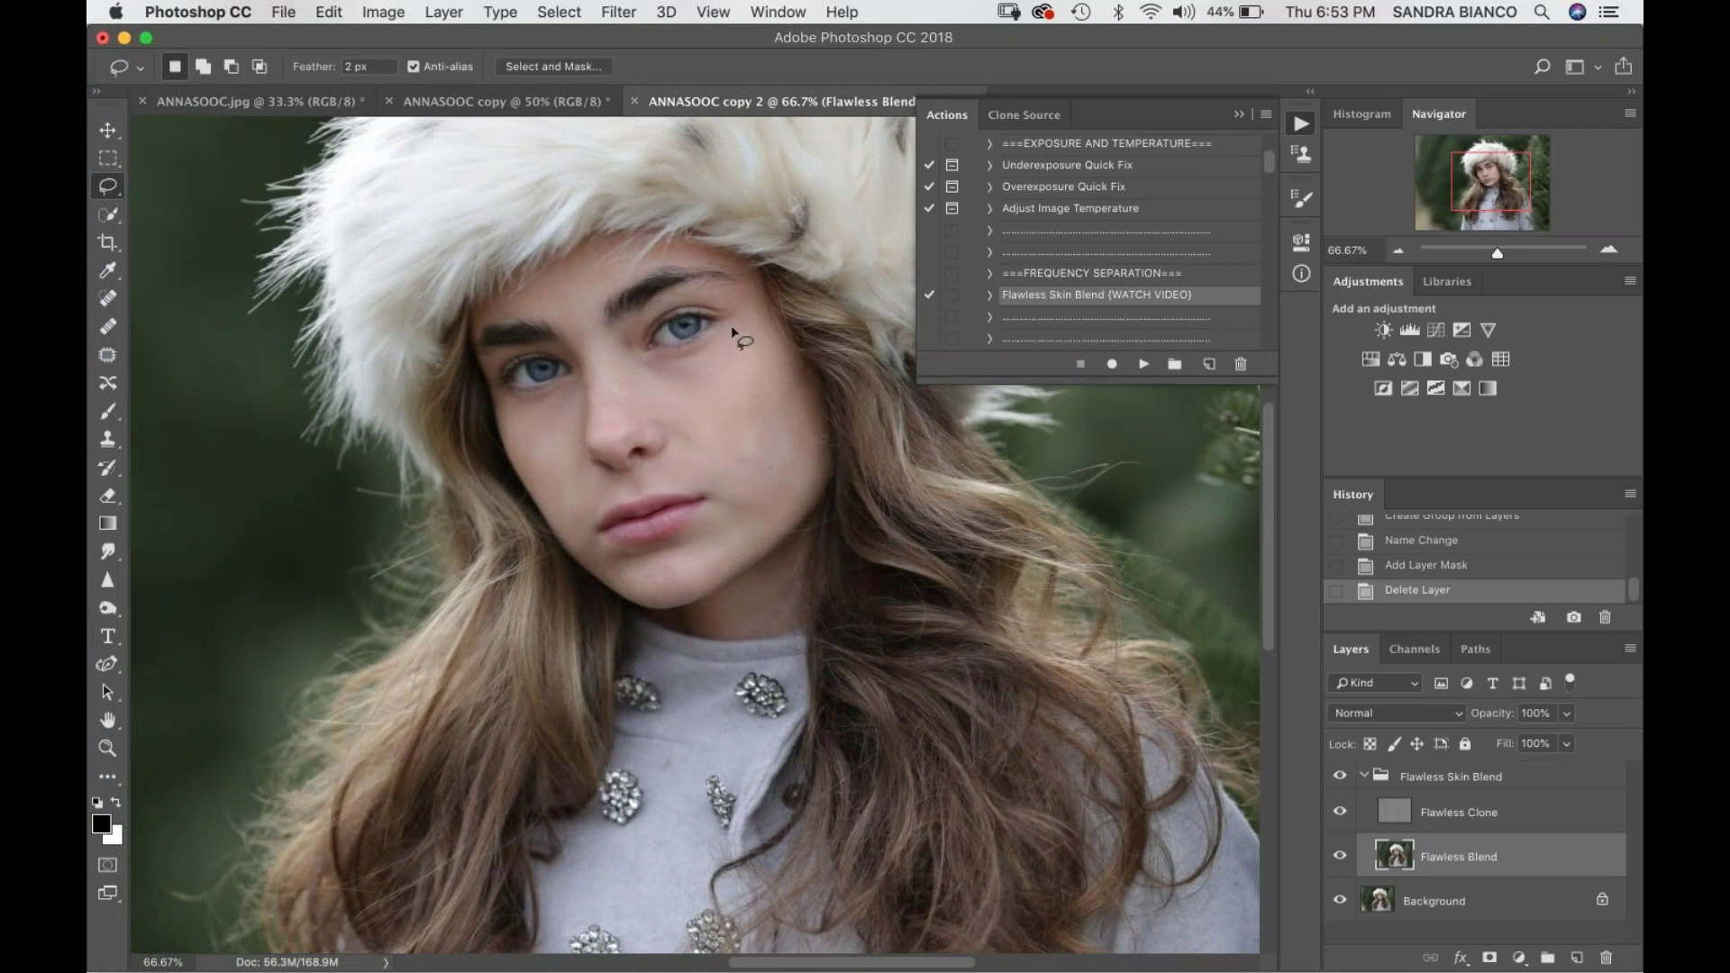
mouse_move(738, 317)
left_mouse_down()
mouse_move(671, 360)
mouse_move(669, 407)
mouse_move(766, 527)
mouse_move(809, 481)
mouse_move(808, 411)
mouse_move(781, 345)
mouse_move(738, 317)
left_mouse_up()
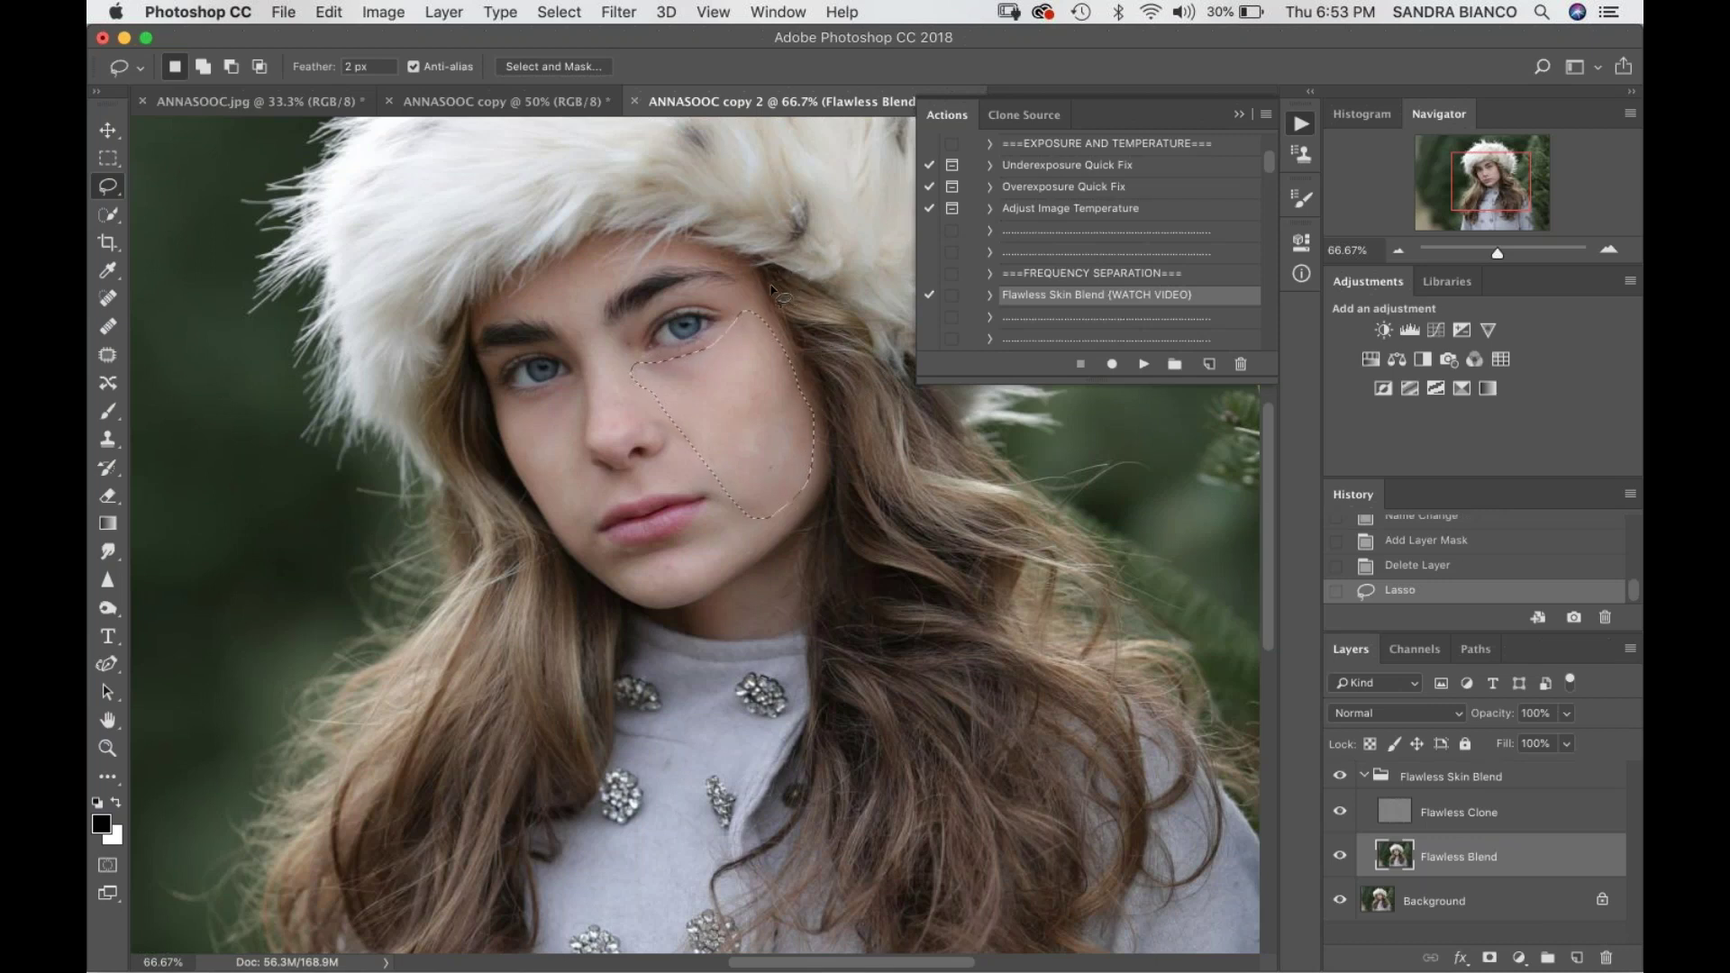
- Soften the left cheek selection in Quick Mask mode with a Gaussian Blur of 31.7 pixels, and return to the selection
key("q")
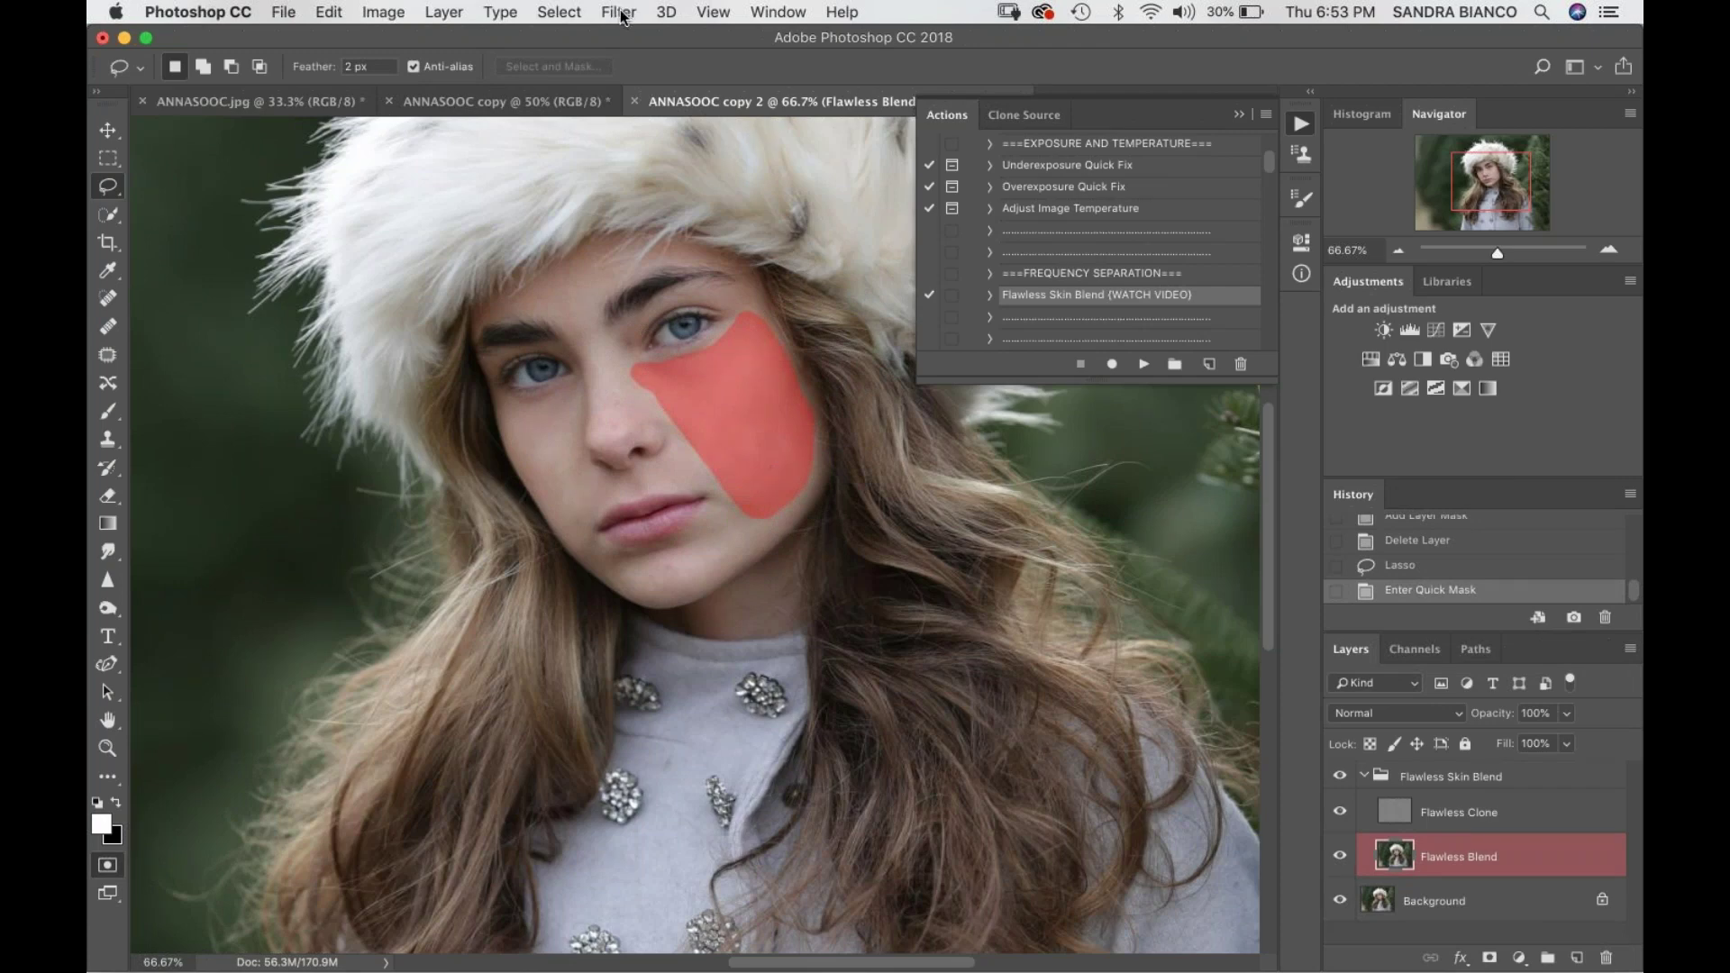
left_click(625, 13)
mouse_move(656, 269)
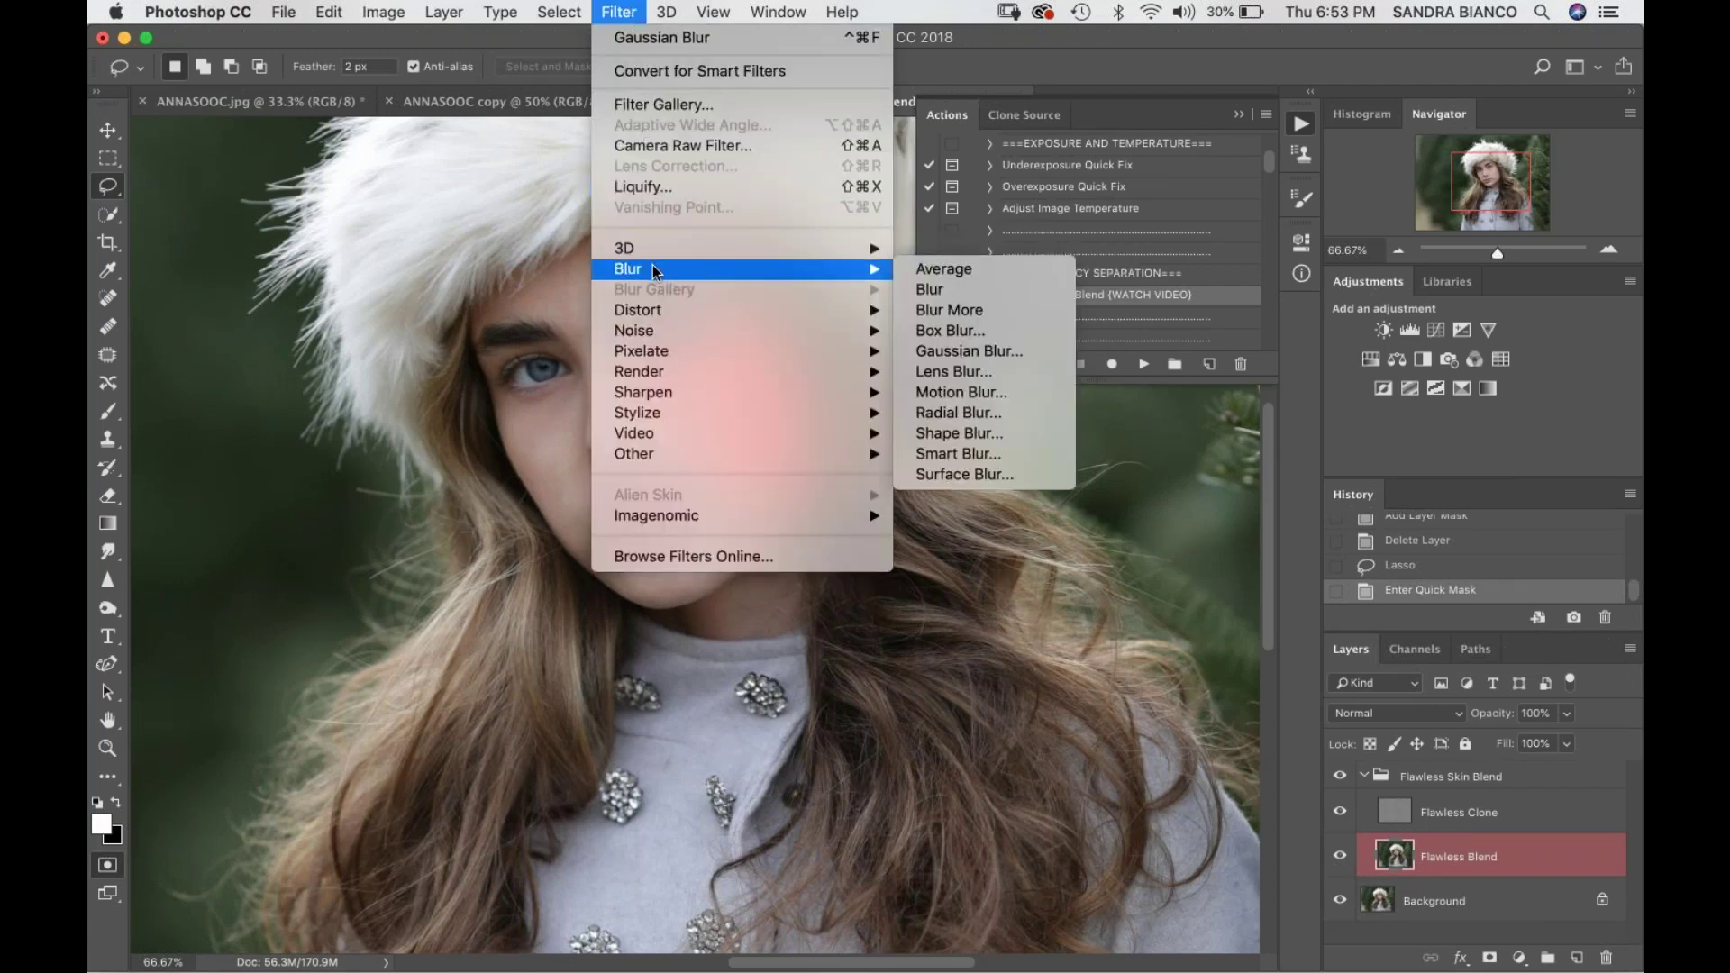
left_click(956, 354)
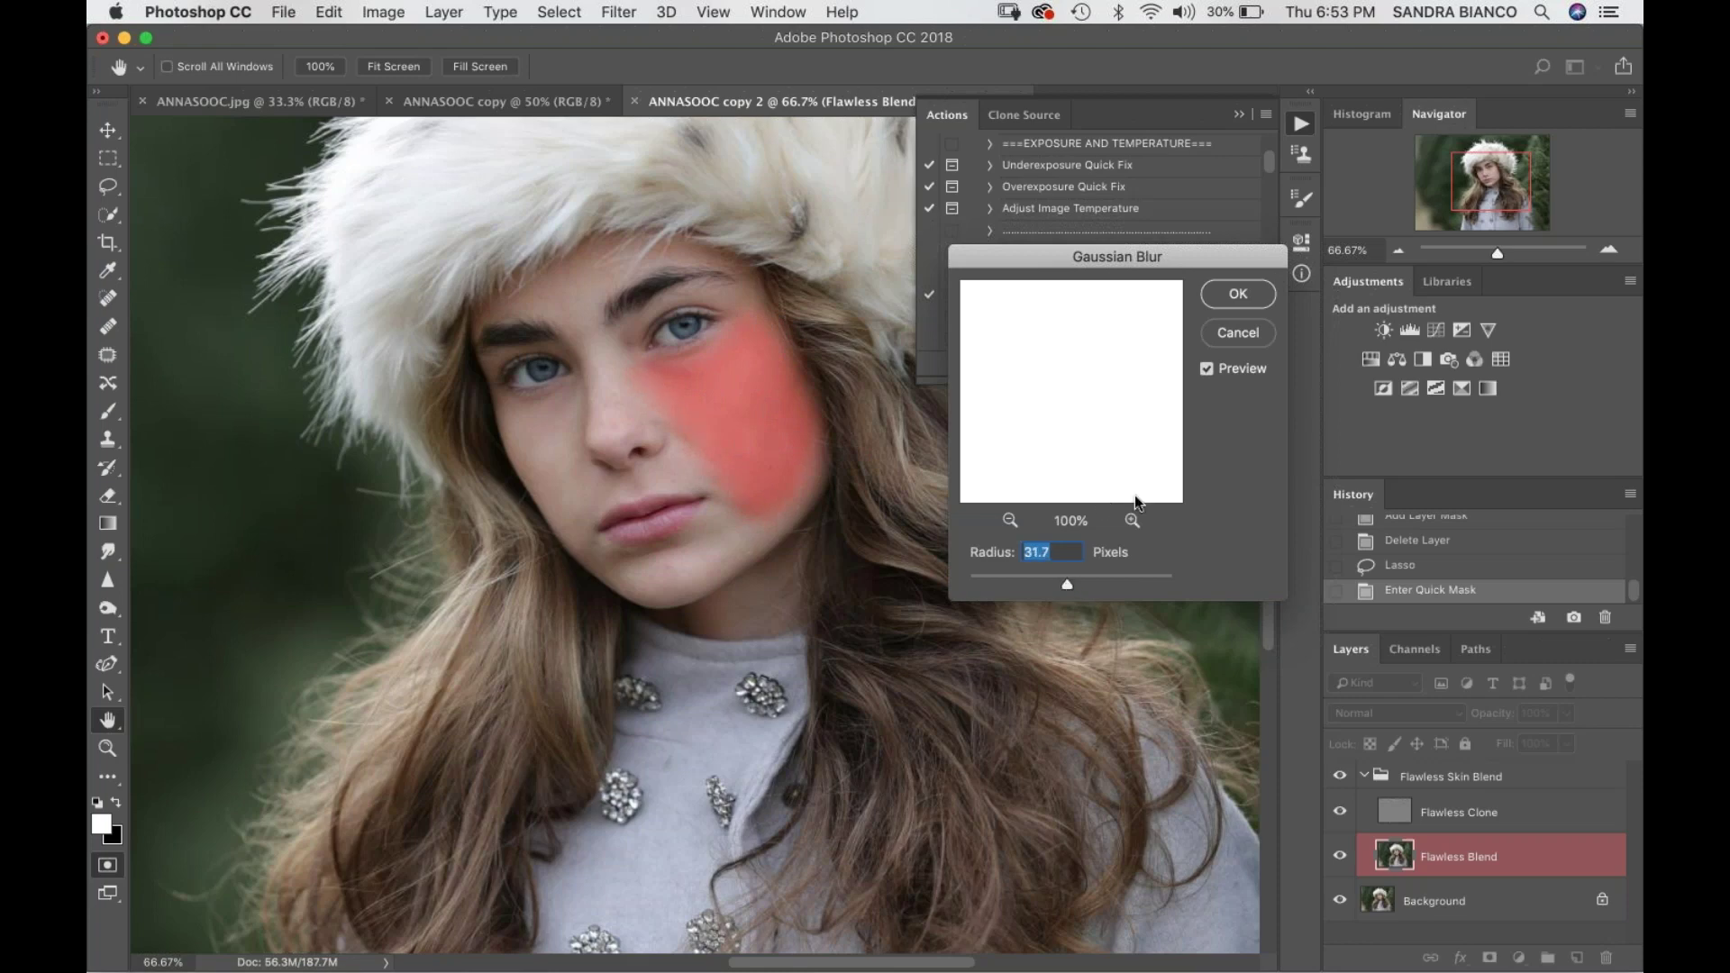
left_click(1242, 296)
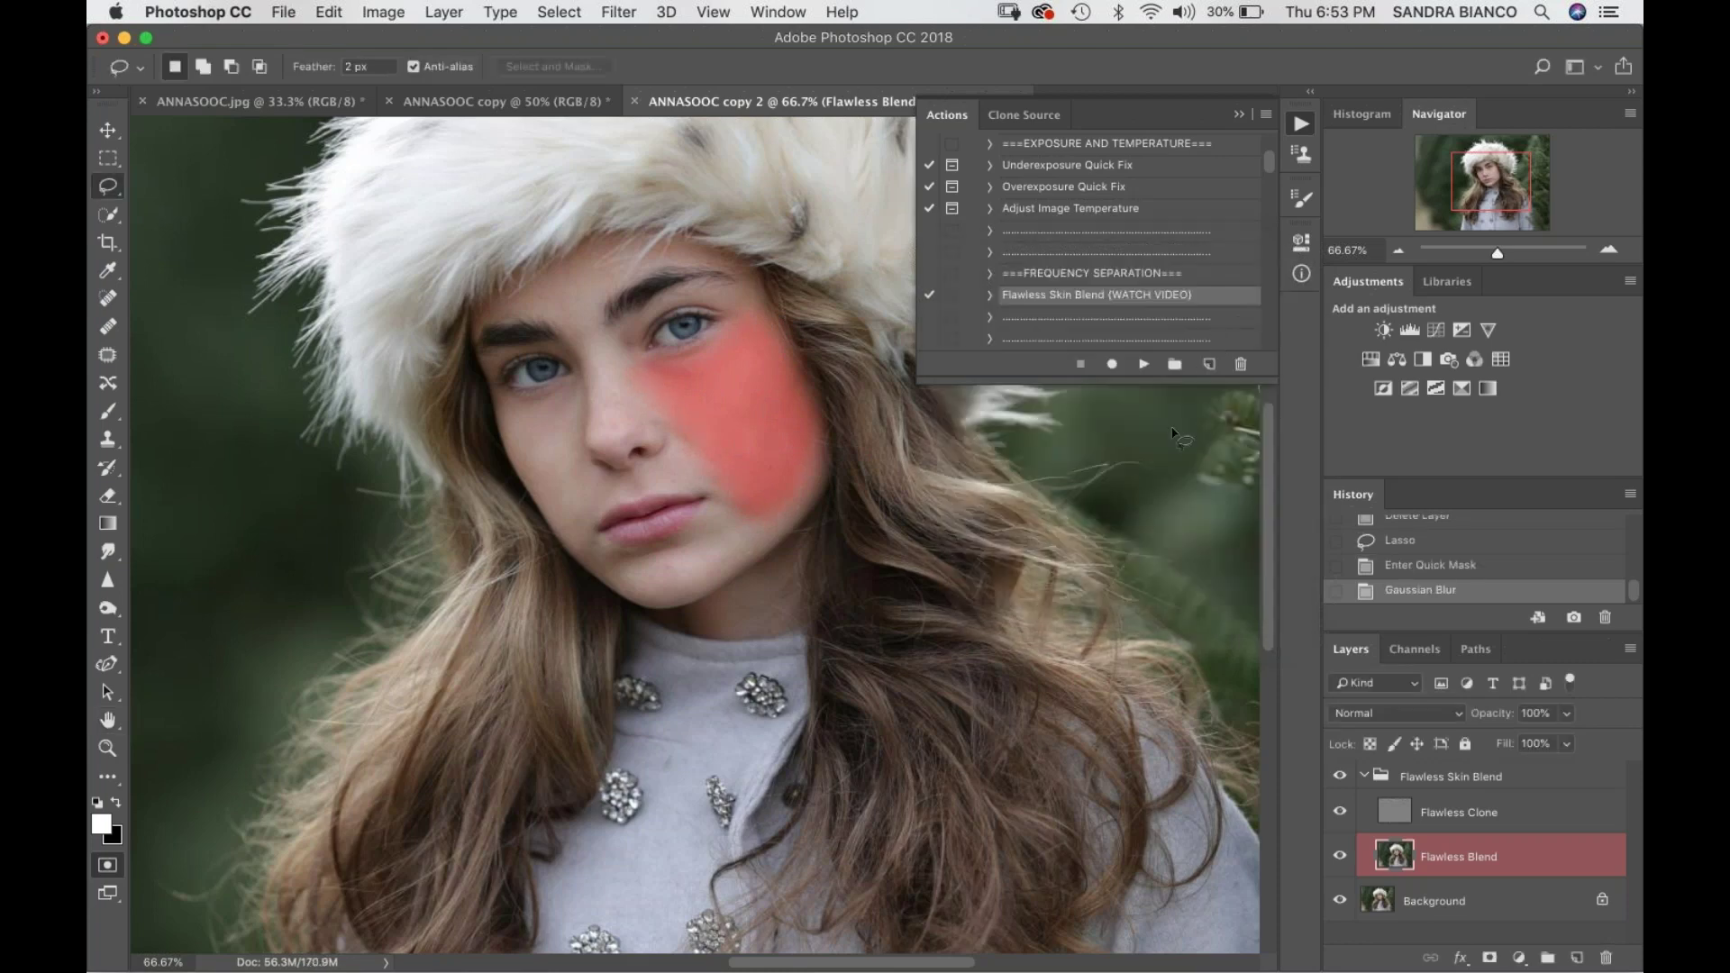
key("q")
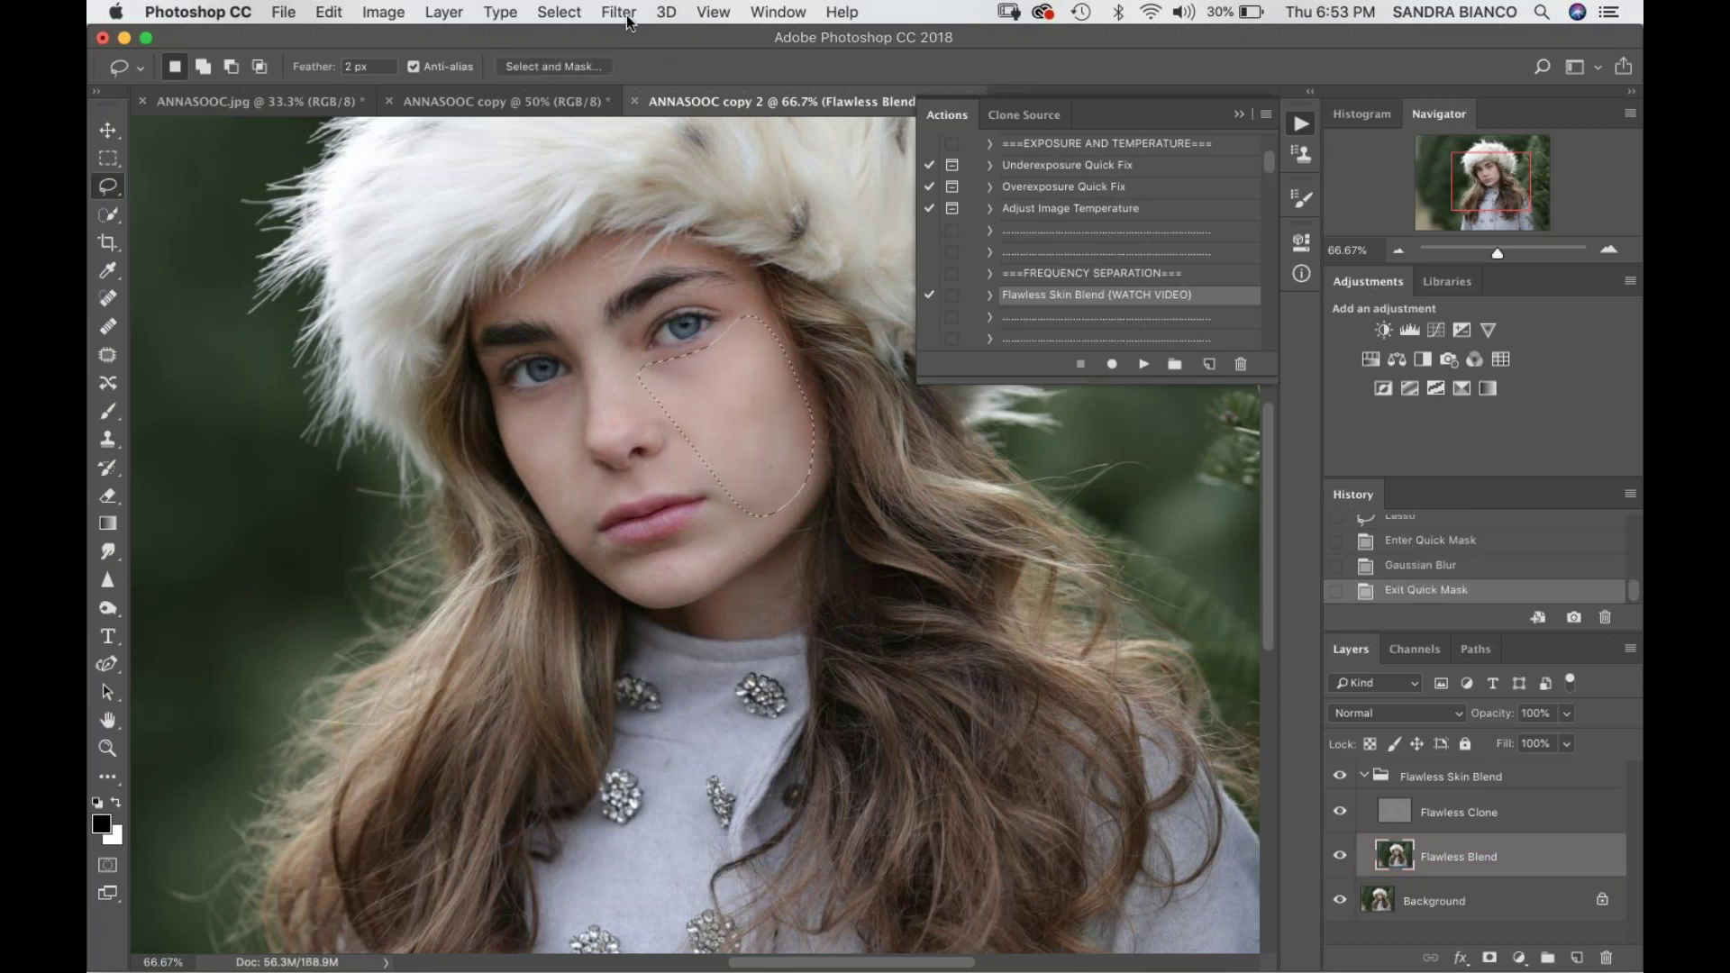
- Repeat the last Gaussian Blur on the left cheek, deselect it, and compare before and after by toggling the Flawless Skin Blend group's visibility
left_click(620, 12)
left_click(636, 39)
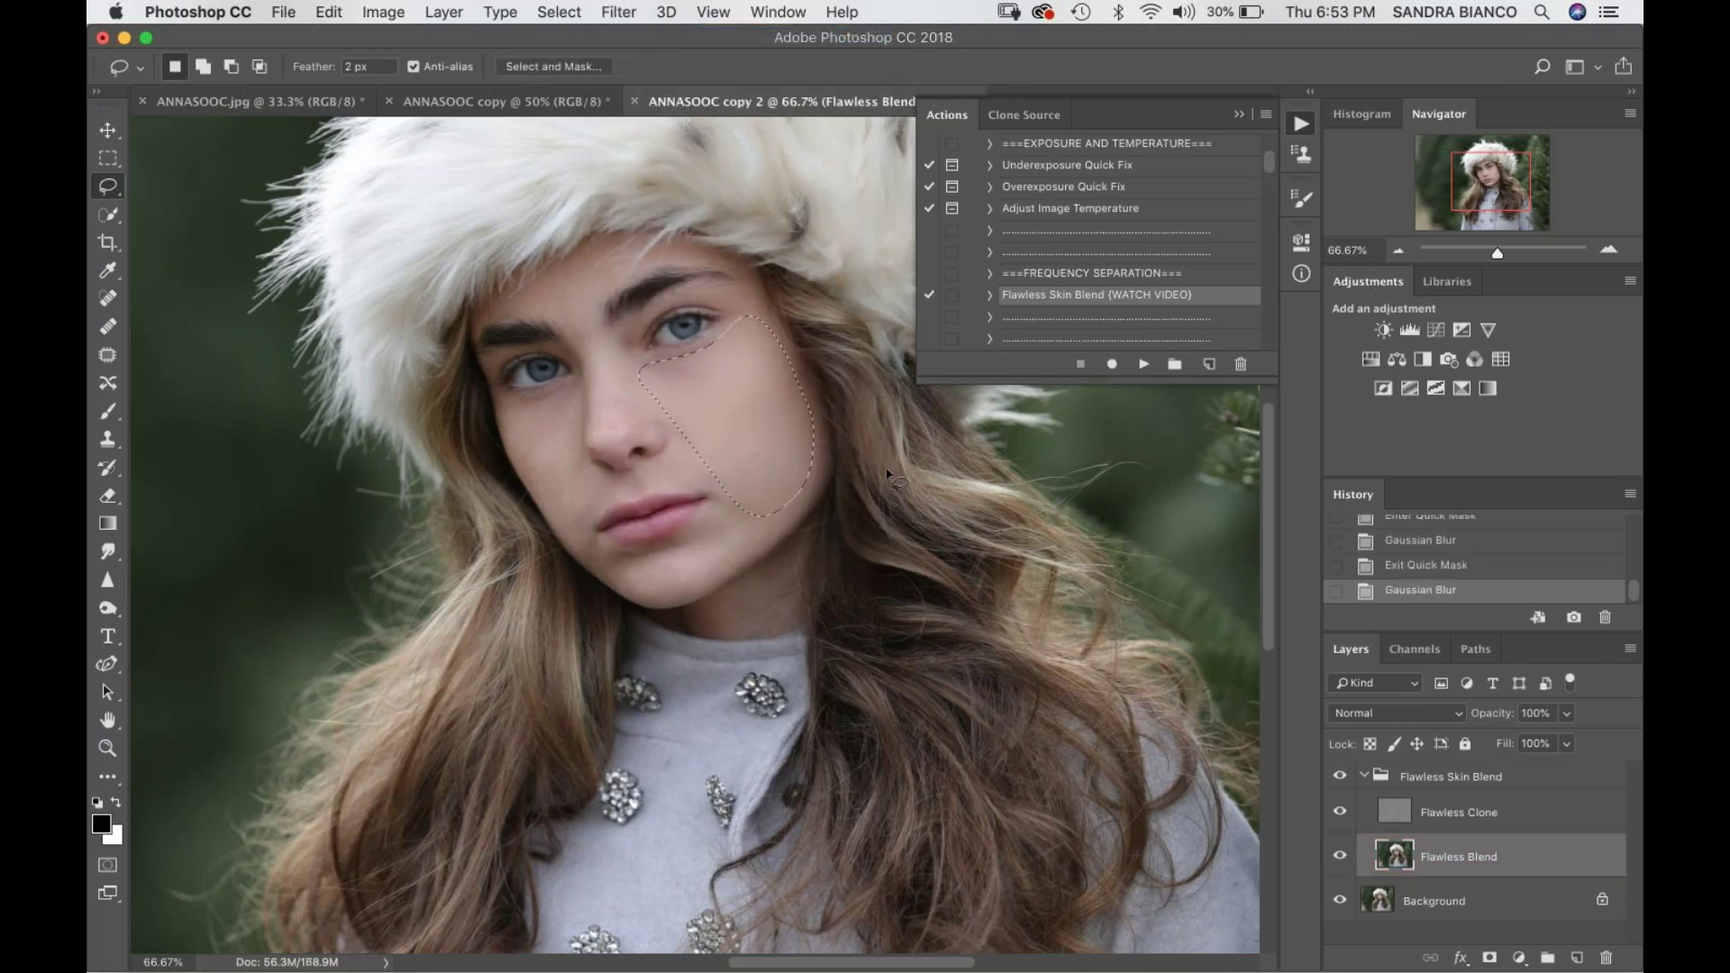
key("super+d")
left_click(1341, 777)
left_click(1341, 777)
left_click(1341, 776)
left_click(1341, 777)
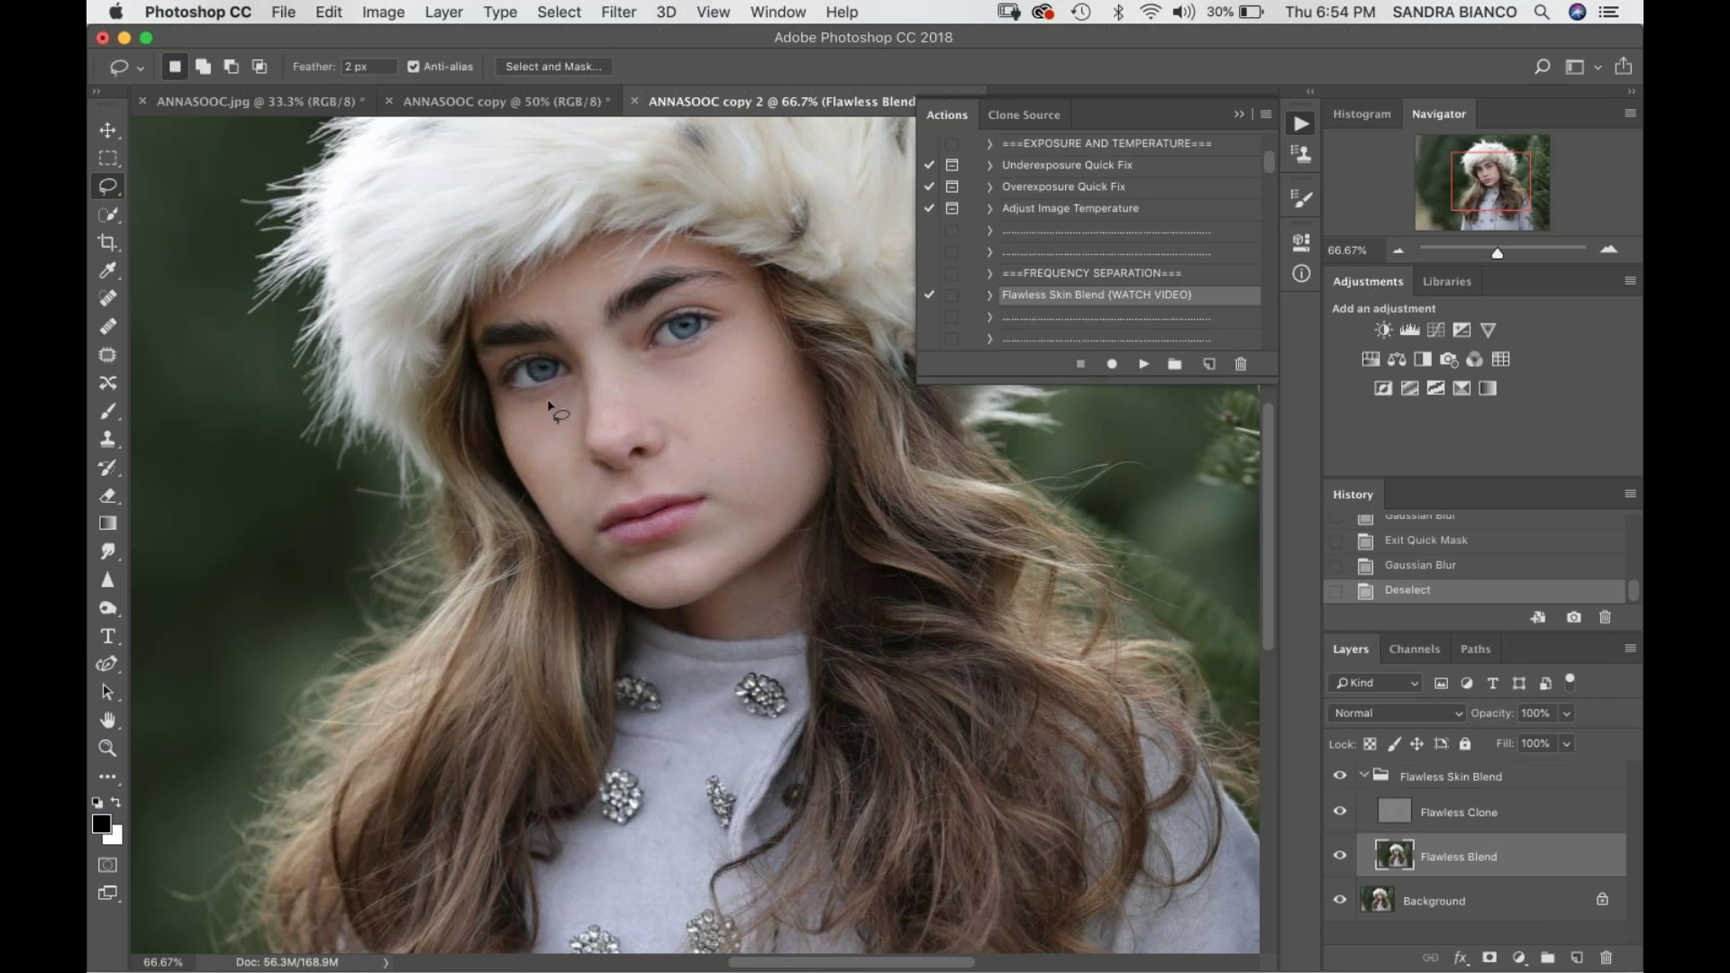
- Lasso the subject's right cheek and soften that selection's edges in Quick Mask mode with the last Gaussian Blur
mouse_move(552, 403)
left_mouse_down()
mouse_move(550, 512)
mouse_move(581, 522)
mouse_move(605, 486)
mouse_move(576, 445)
mouse_move(584, 397)
mouse_move(534, 406)
left_mouse_up()
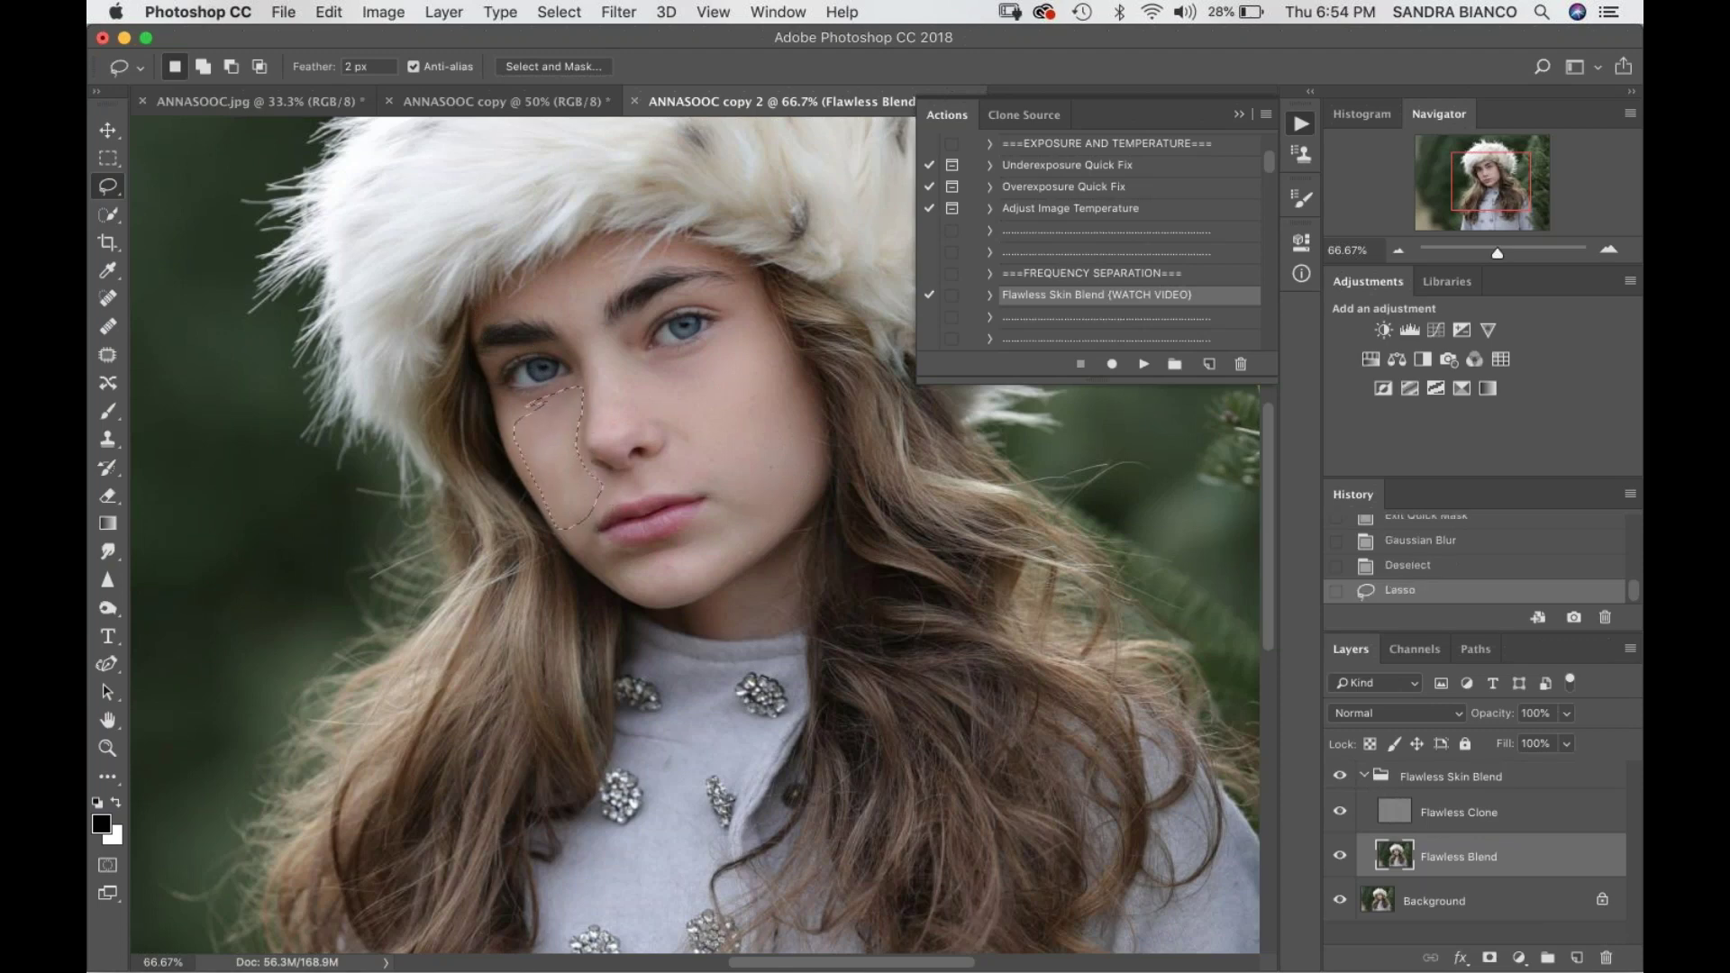
key("q")
key("x")
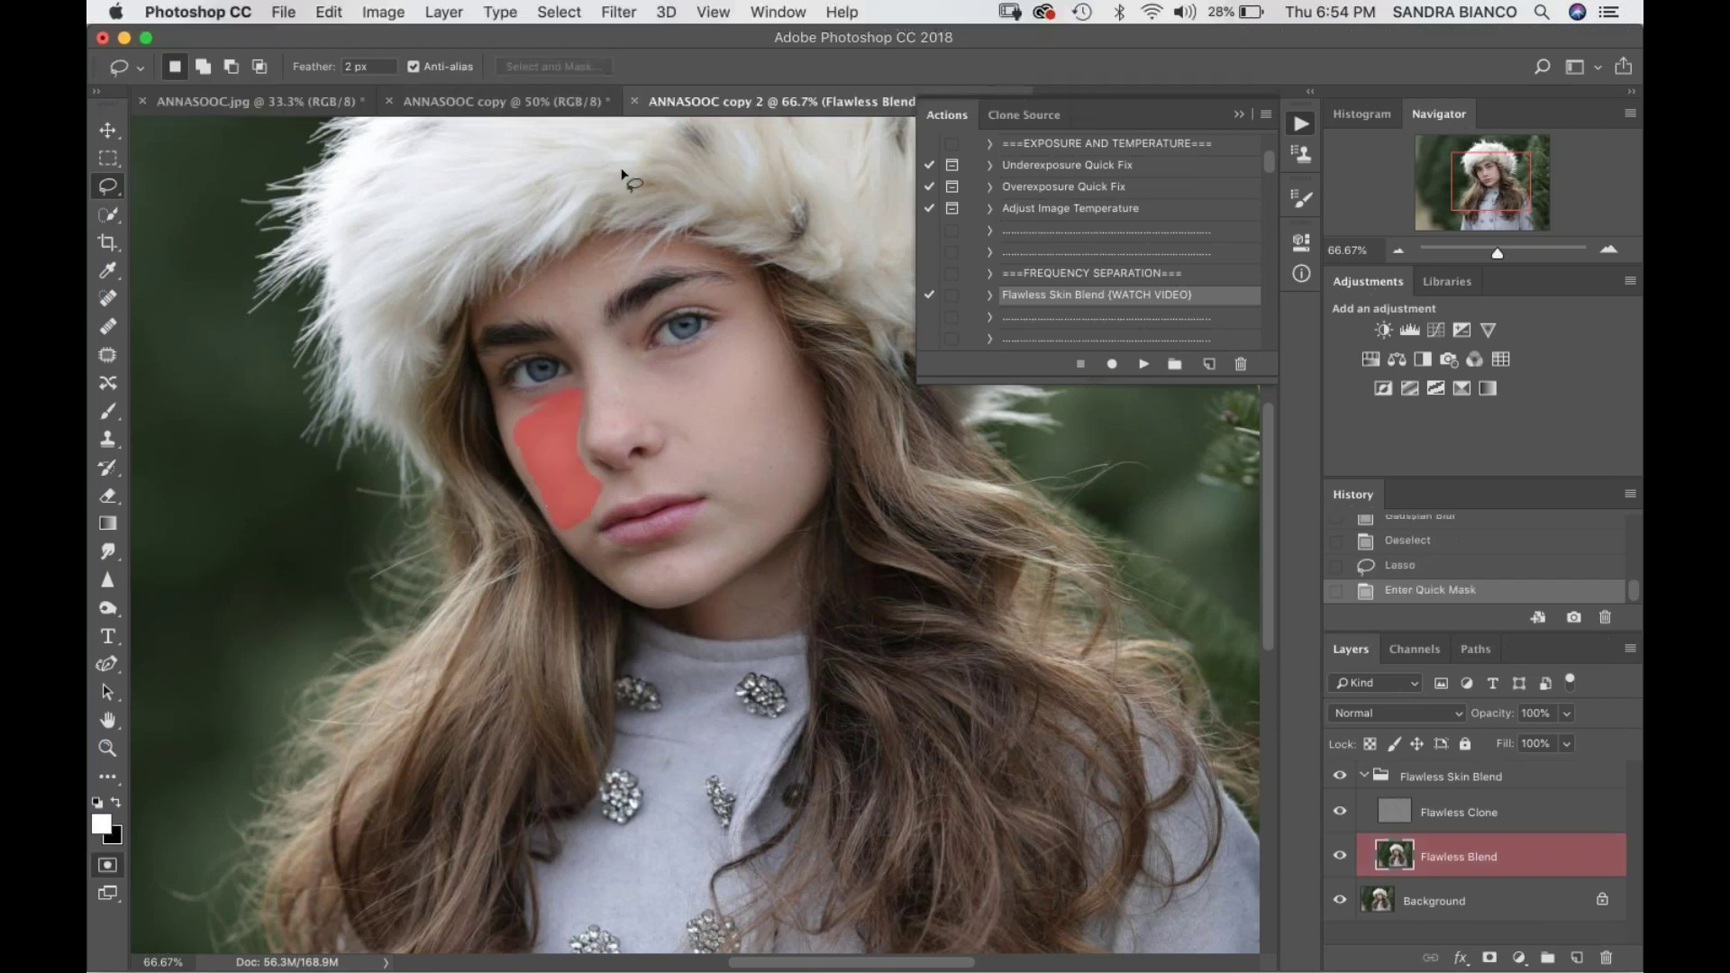
left_click(620, 12)
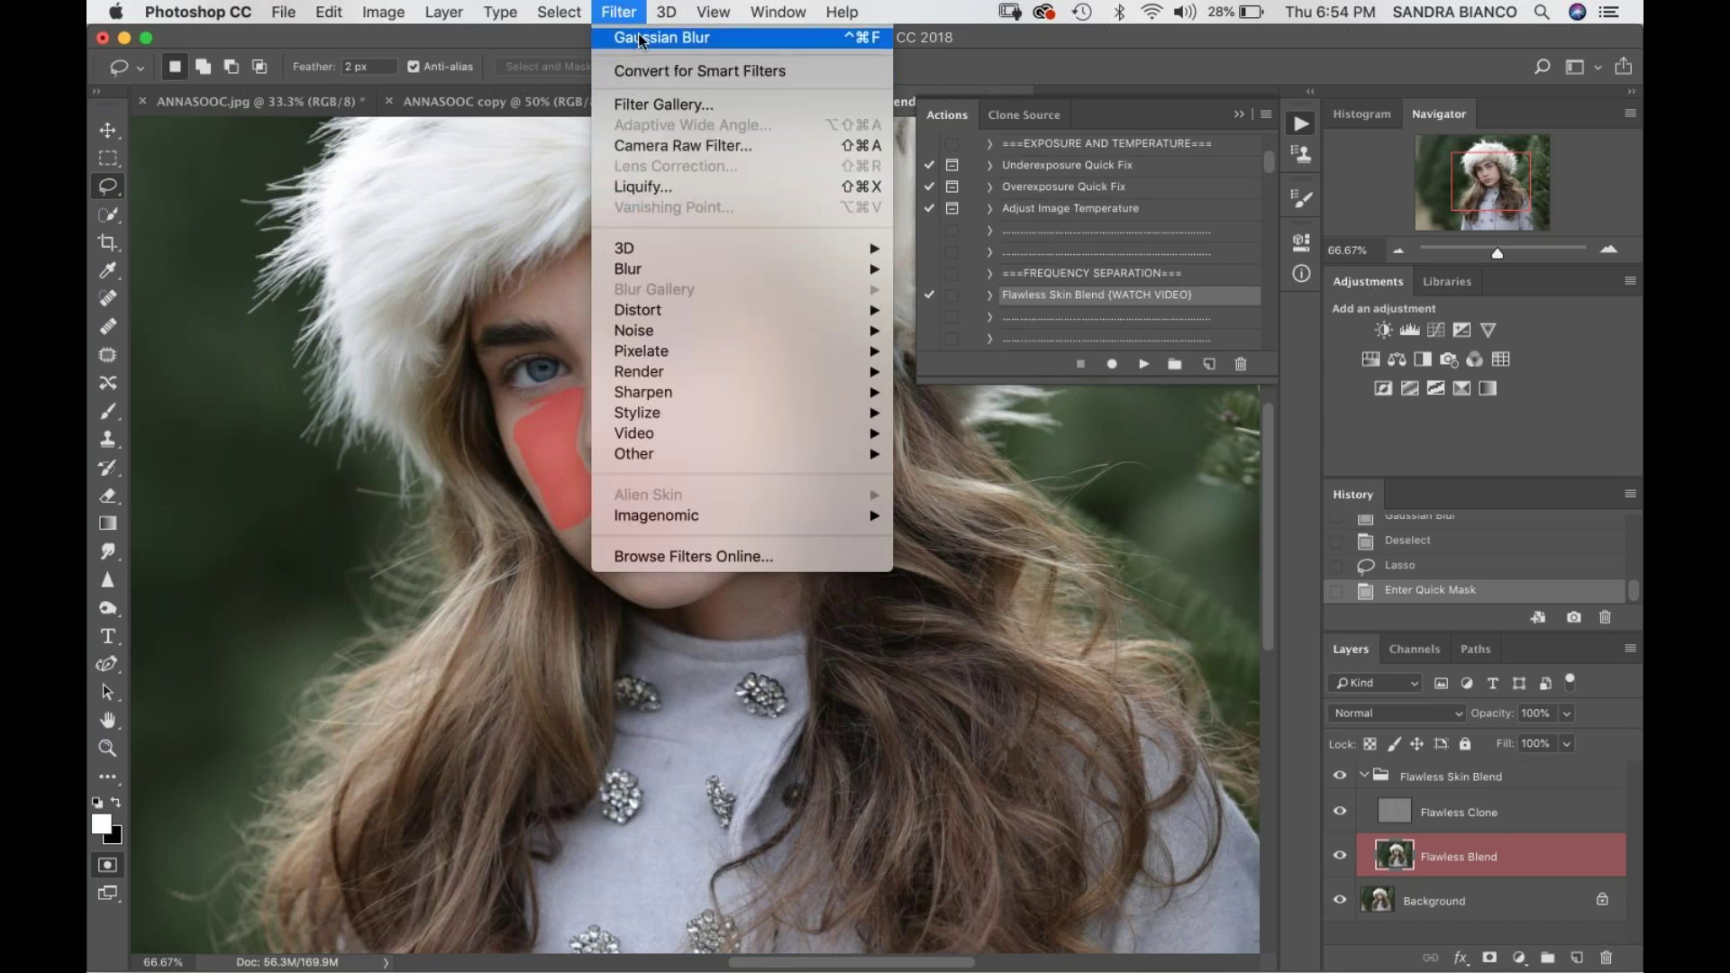
left_click(640, 36)
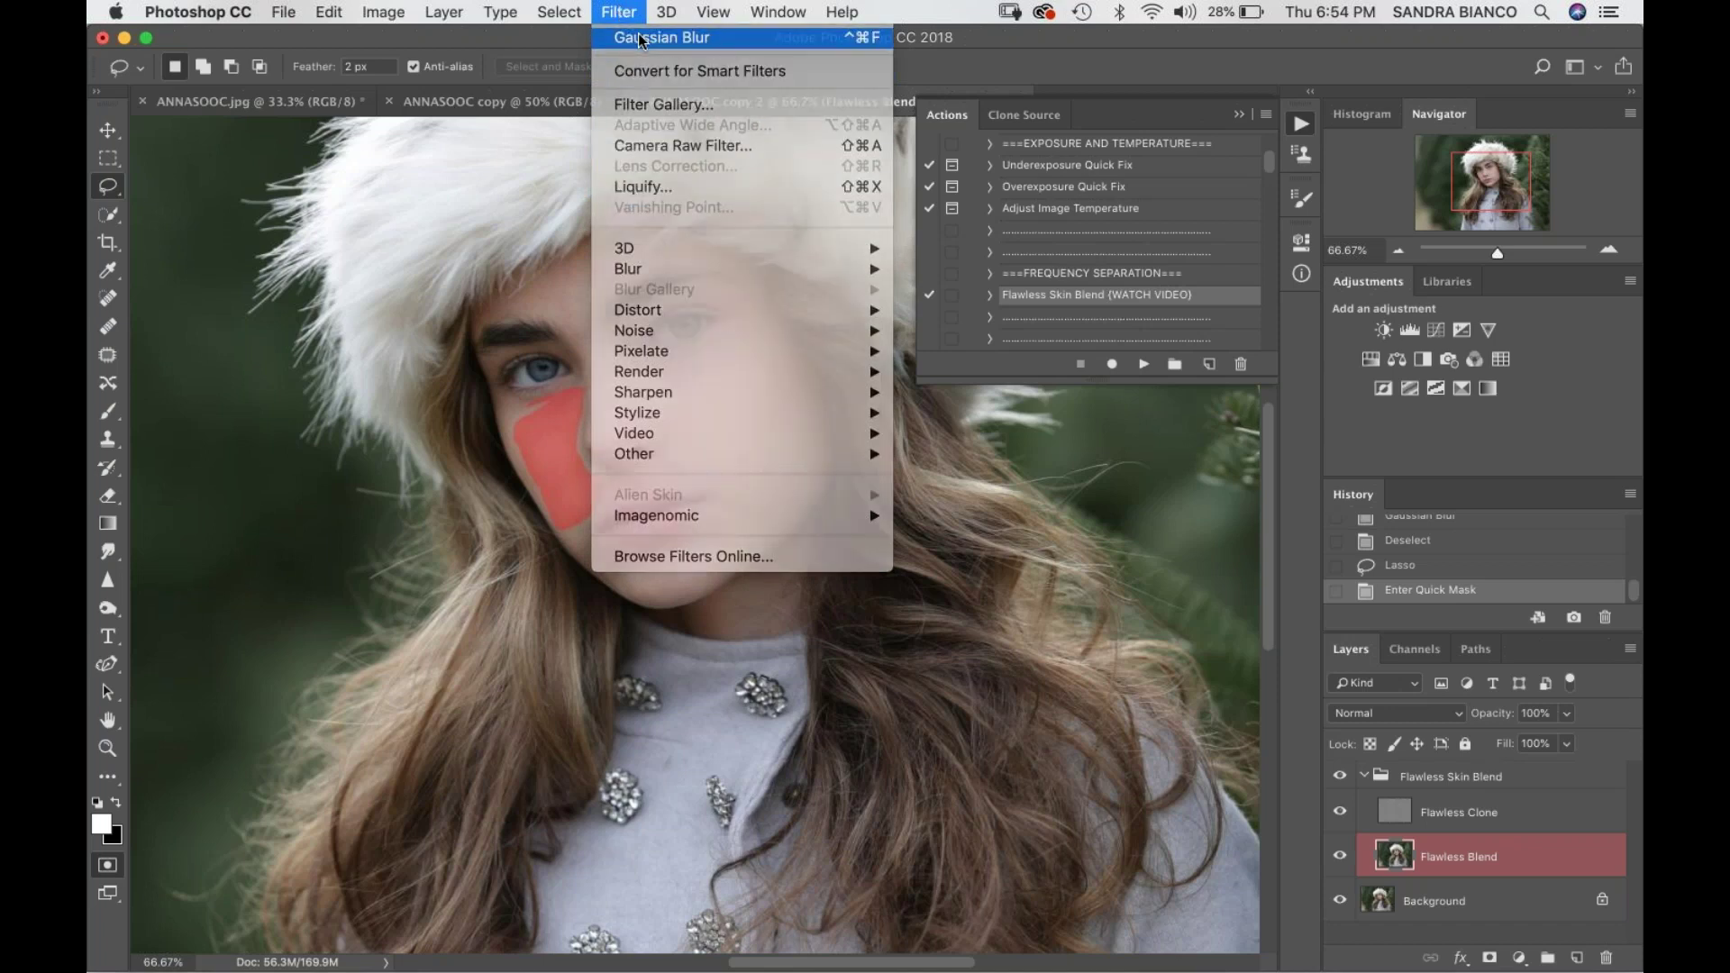
key("q")
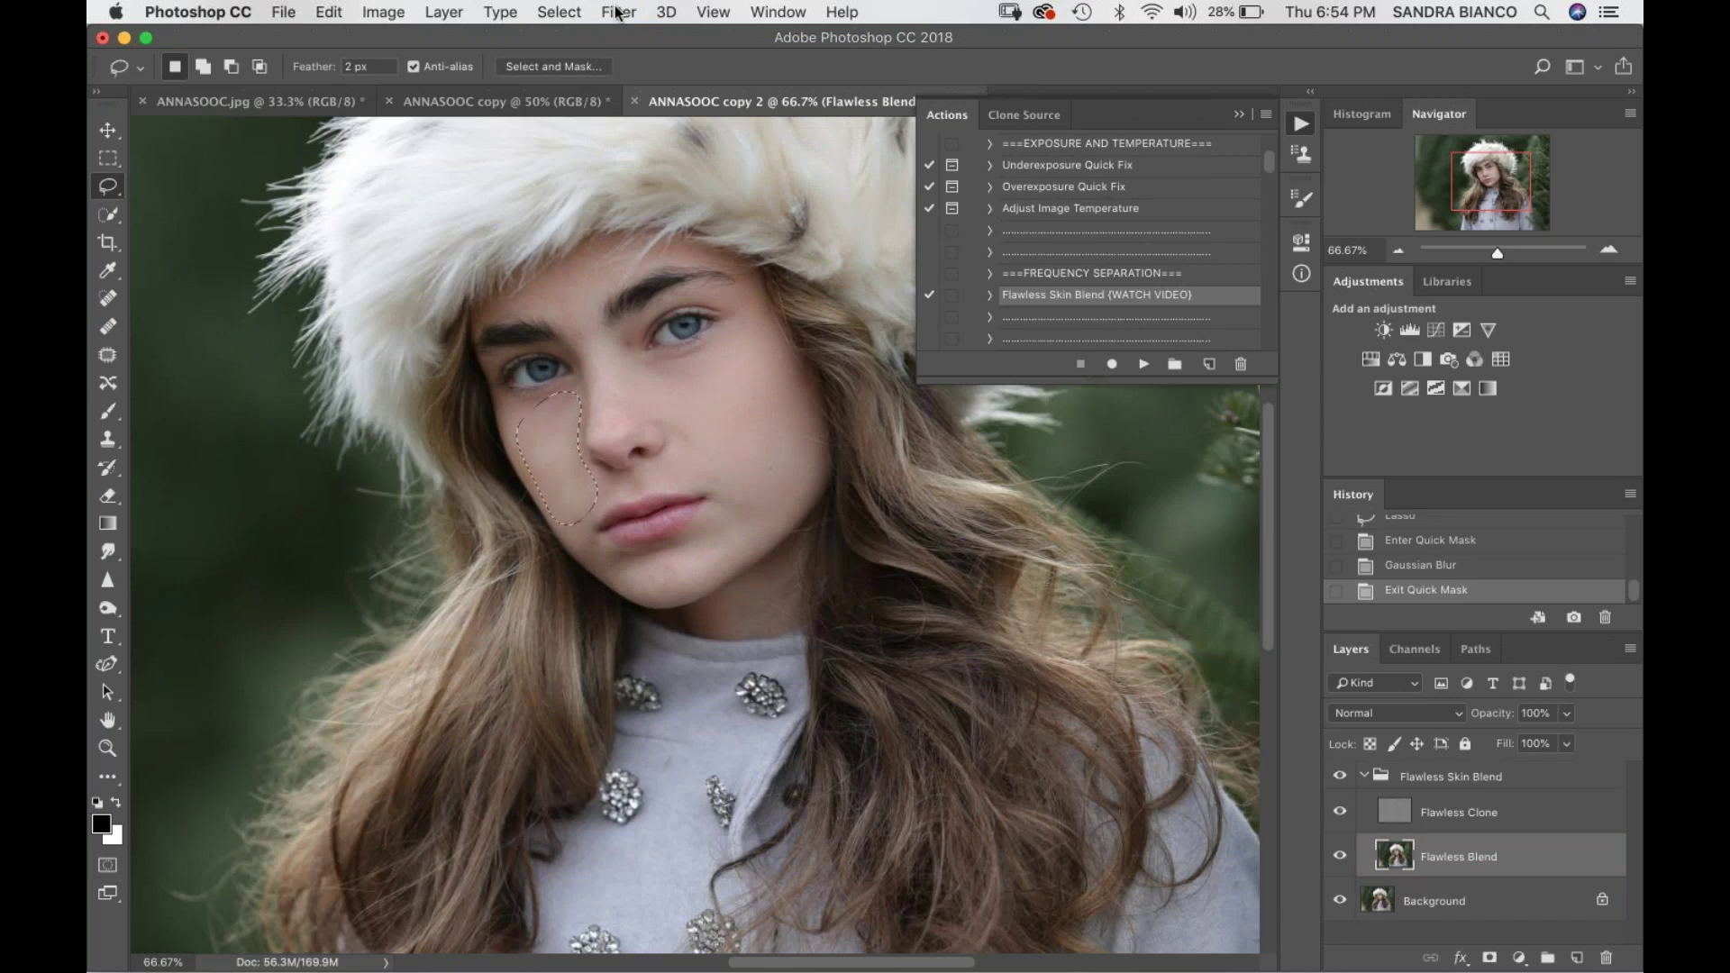
- Apply the last Gaussian Blur to the selected right cheek skin and deselect it
left_click(620, 12)
left_click(625, 38)
key("ctrl+d")
- Lasso the chin area below the lips and soften that selection's edges in Quick Mask mode with the last Gaussian Blur
mouse_move(699, 535)
left_mouse_down()
mouse_move(606, 563)
mouse_move(629, 594)
mouse_move(727, 532)
mouse_move(719, 549)
left_mouse_up()
key("q")
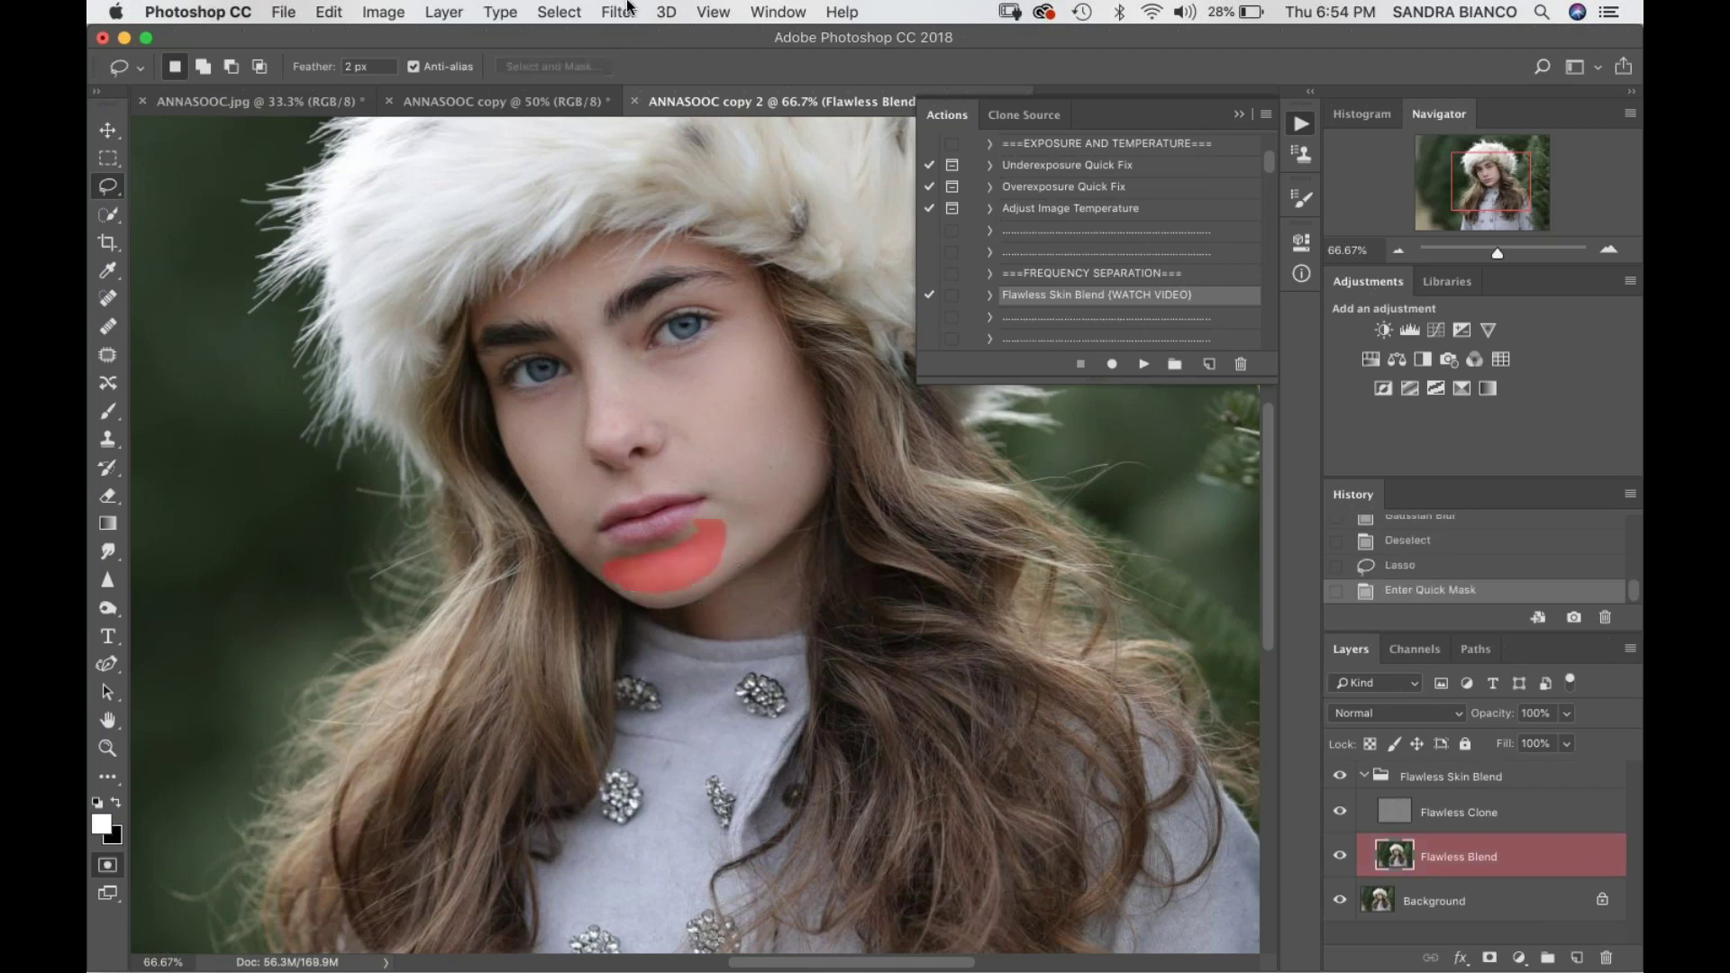
left_click(619, 12)
left_click(638, 39)
key("q")
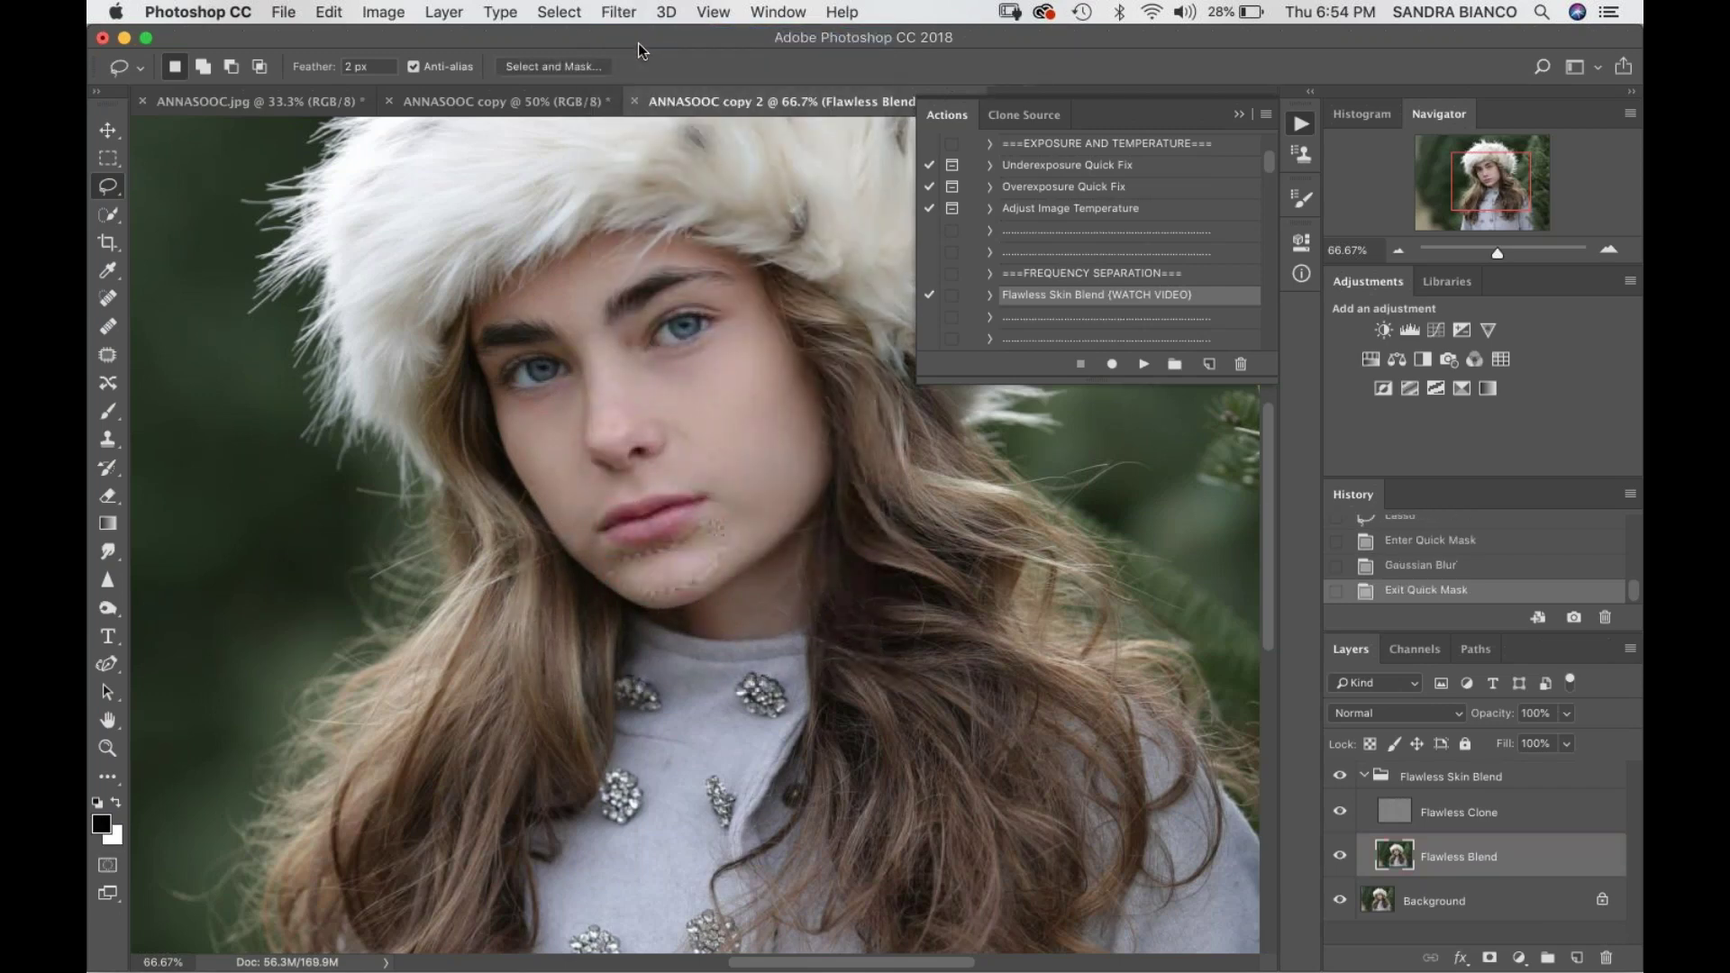
- Apply the last Gaussian Blur to the selected chin skin and deselect it
left_click(619, 12)
left_click(635, 38)
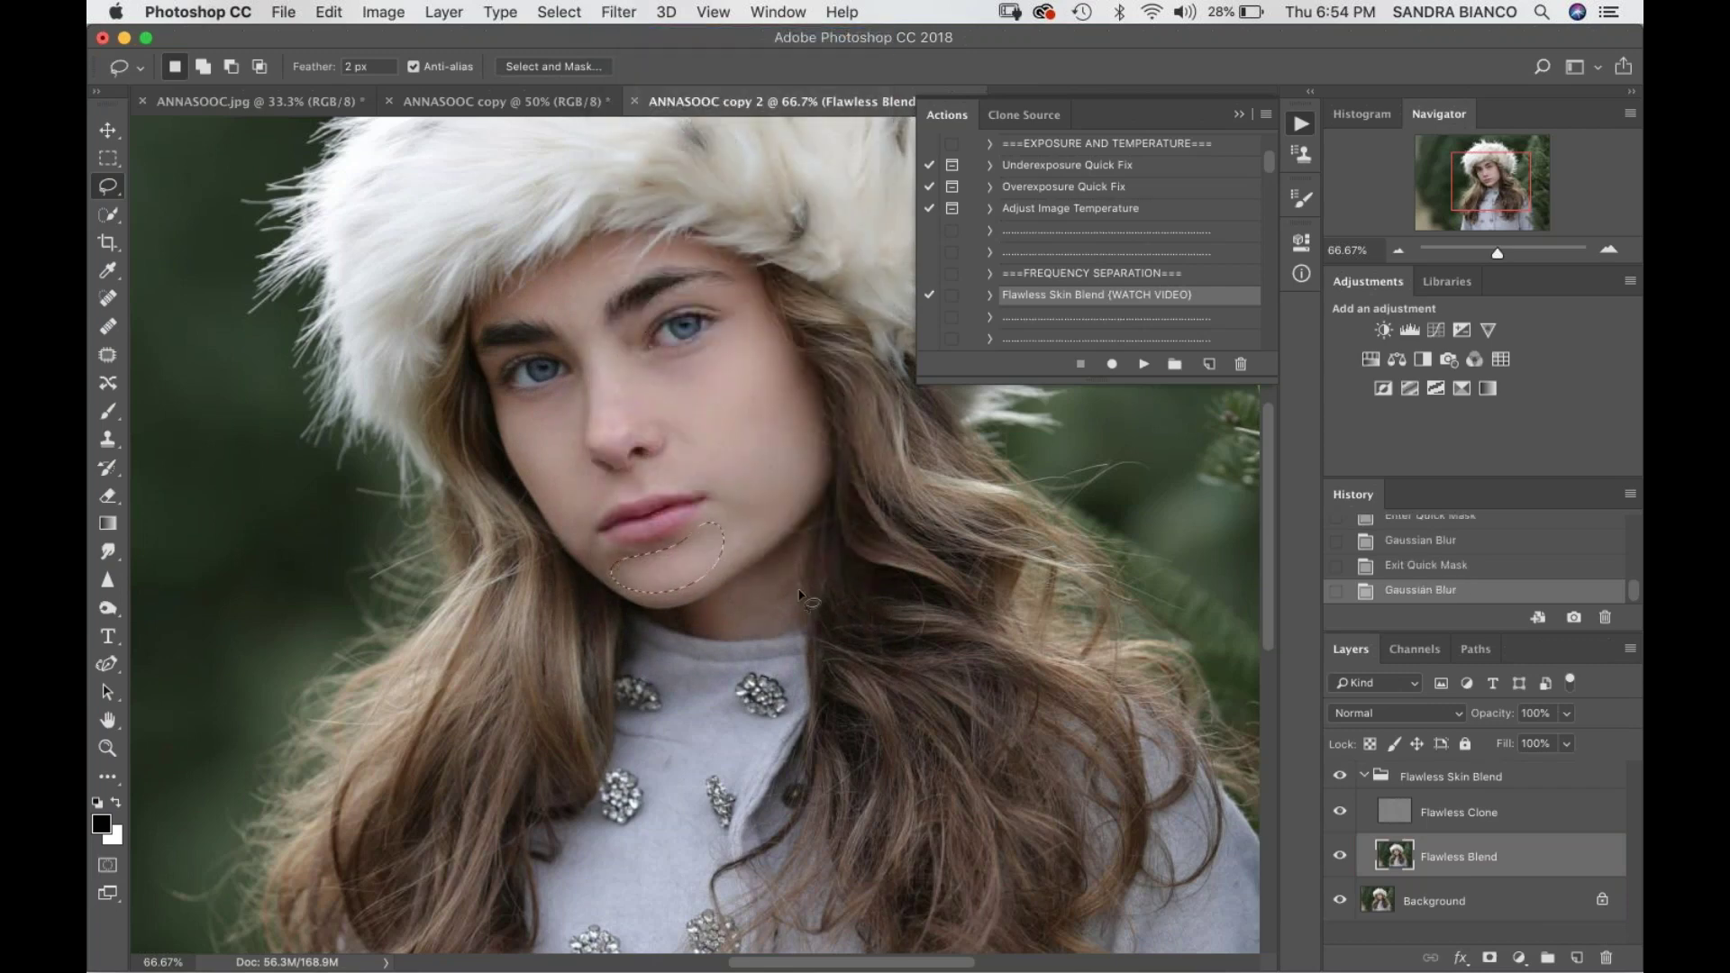
key("ctrl+d")
- Clone clean skin texture over the area under the left eye, beside the nose and on the lower cheek, on the Flawless Clone layer
left_click(1394, 814)
left_click(109, 440)
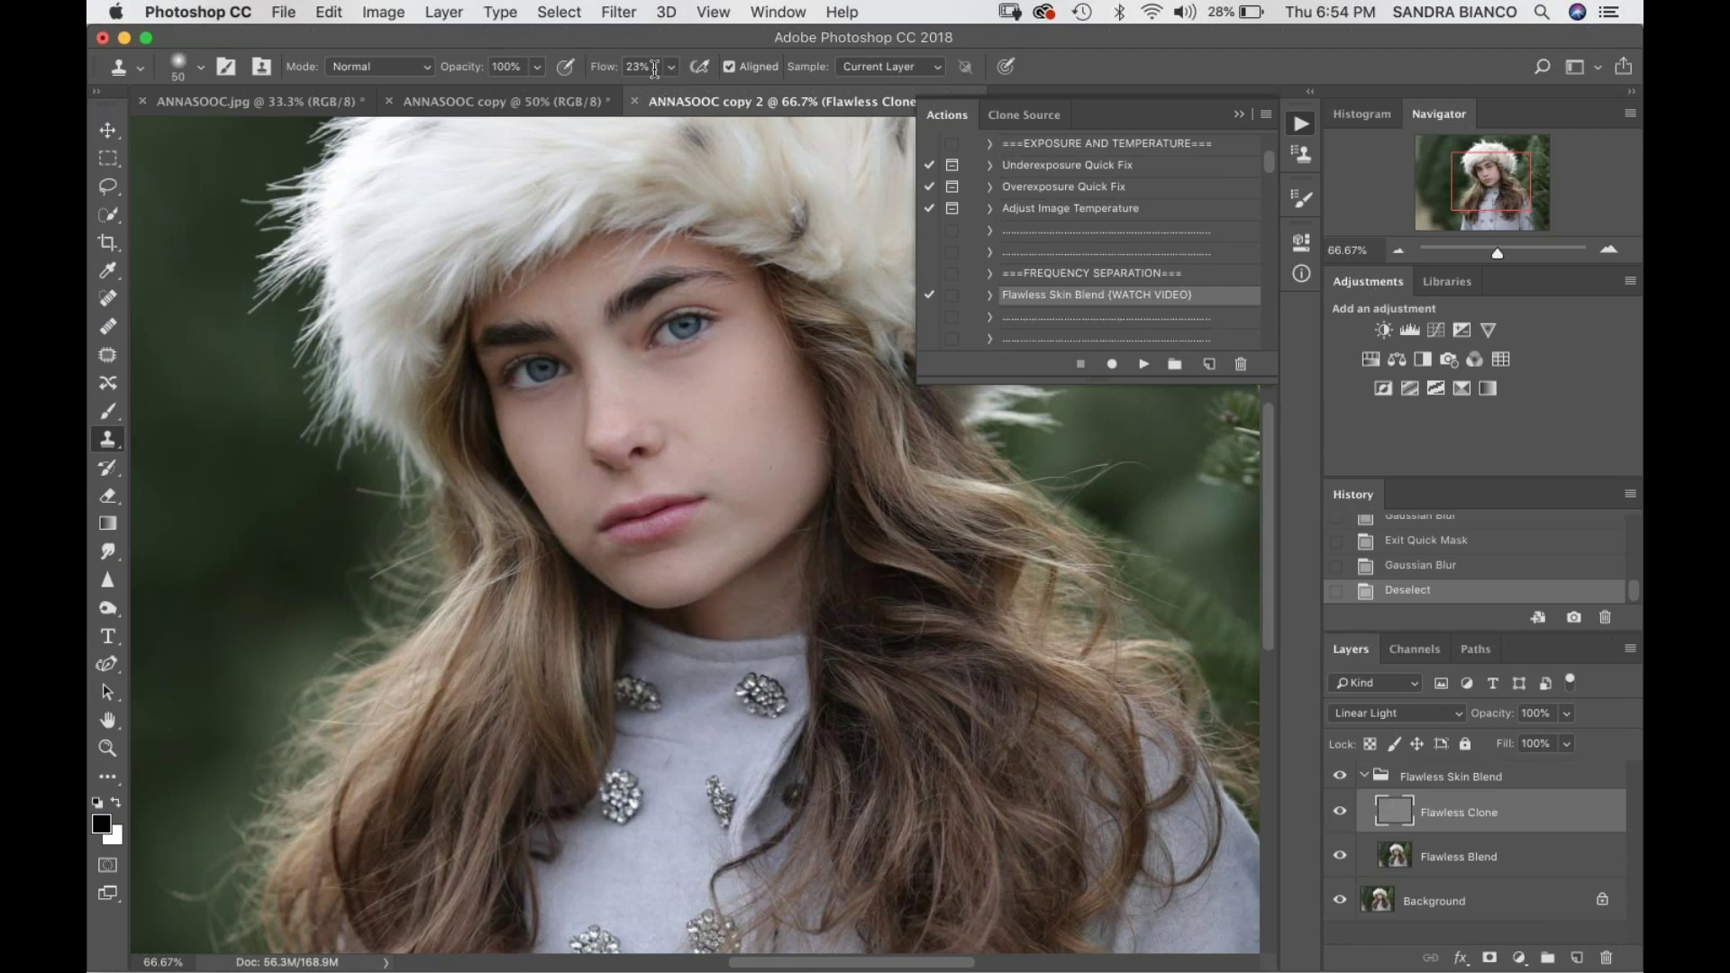
key("super+1")
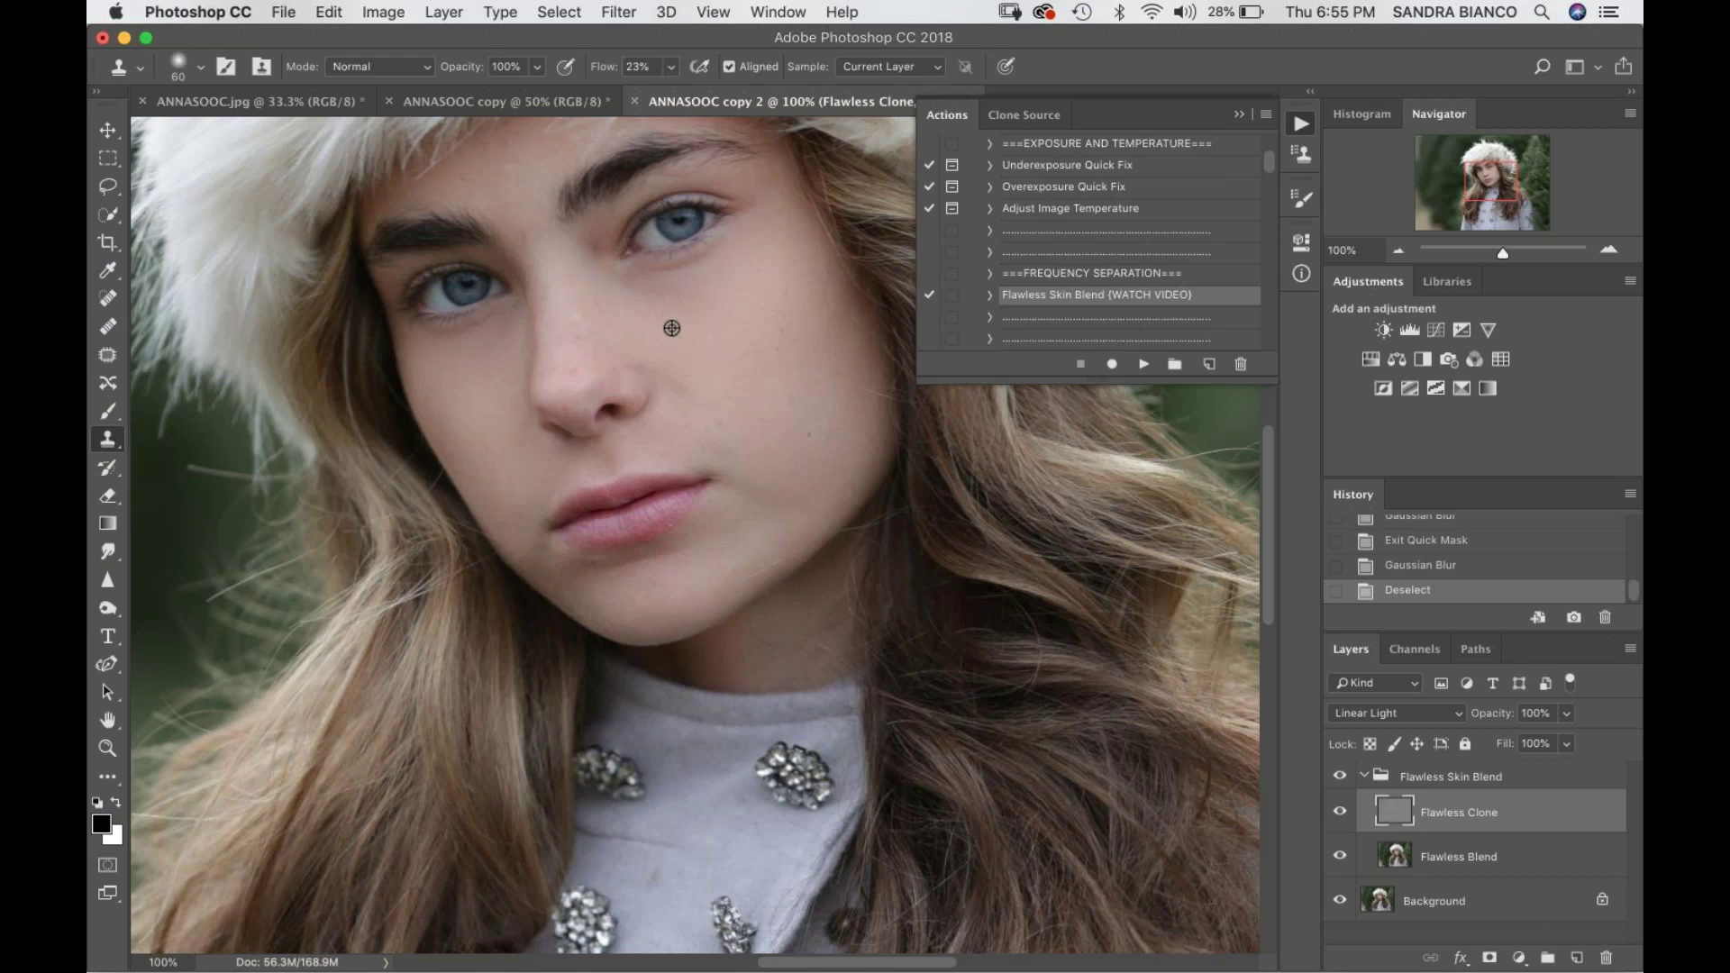
left_click(672, 328, "alt")
left_click(663, 300)
left_click_drag(663, 300, 711, 288)
left_click(587, 260)
left_click(761, 544)
- Reduce the Clone Stamp brush size to 15 for retouching the fine texture on the lips
key("super+equal")
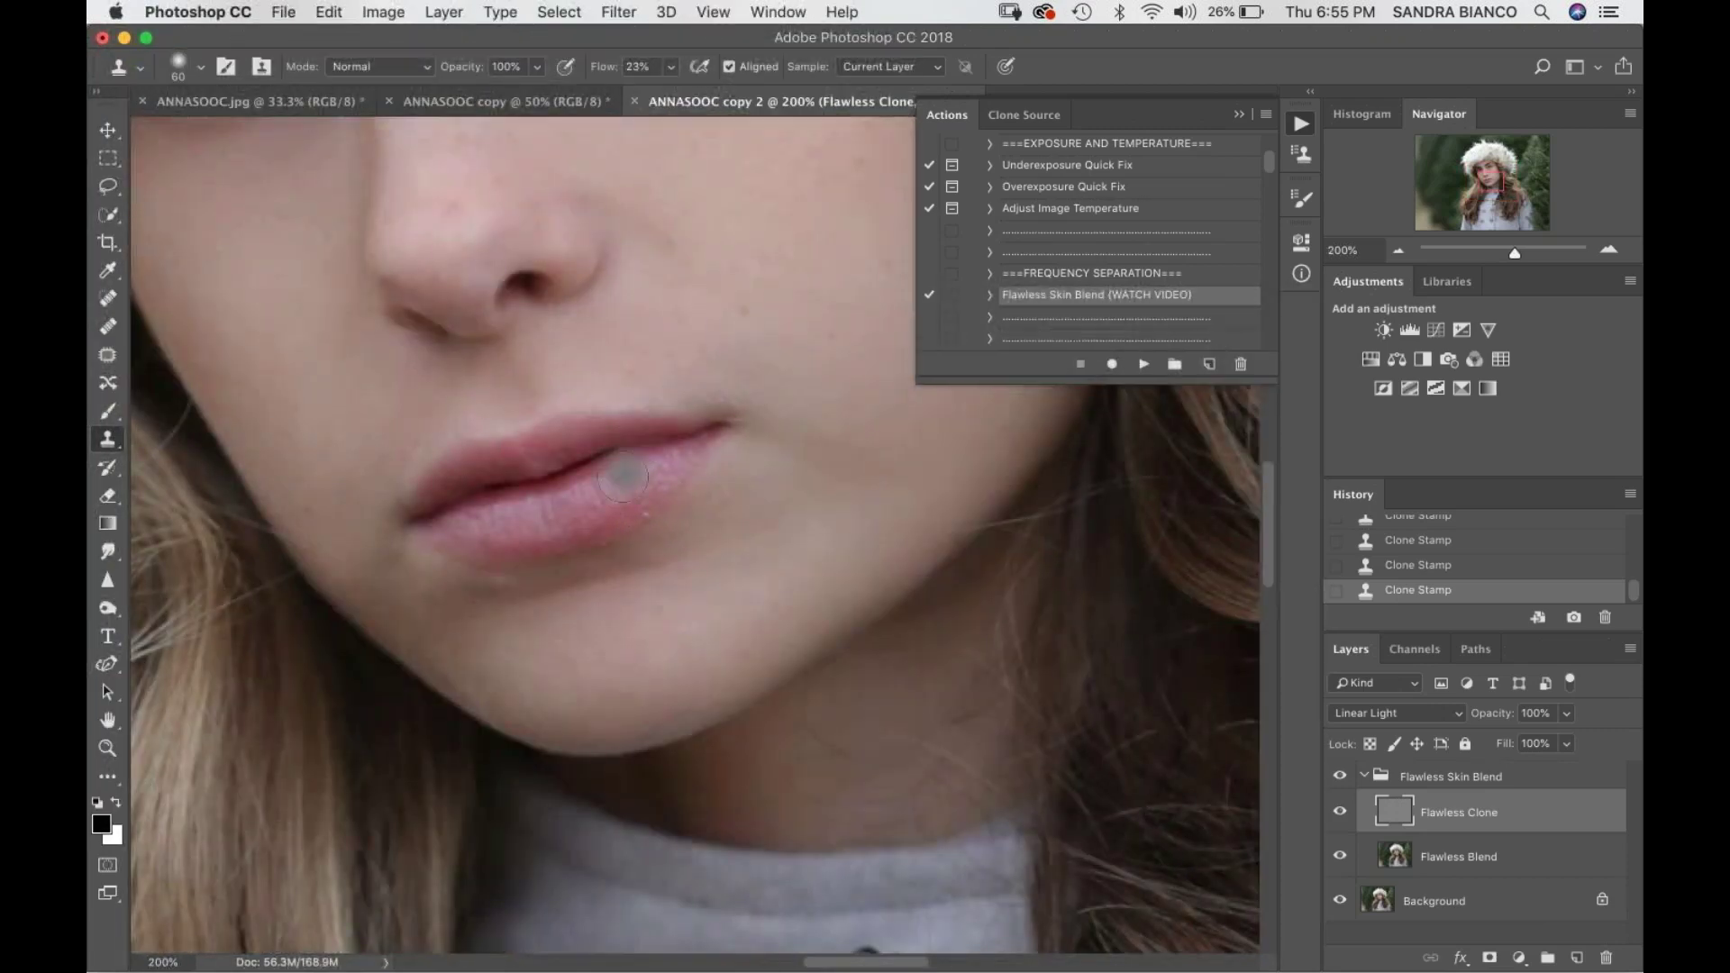
key("bracketleft")
key("bracketleft")
key("bracketleft")
key("bracketleft")
key("bracketleft")
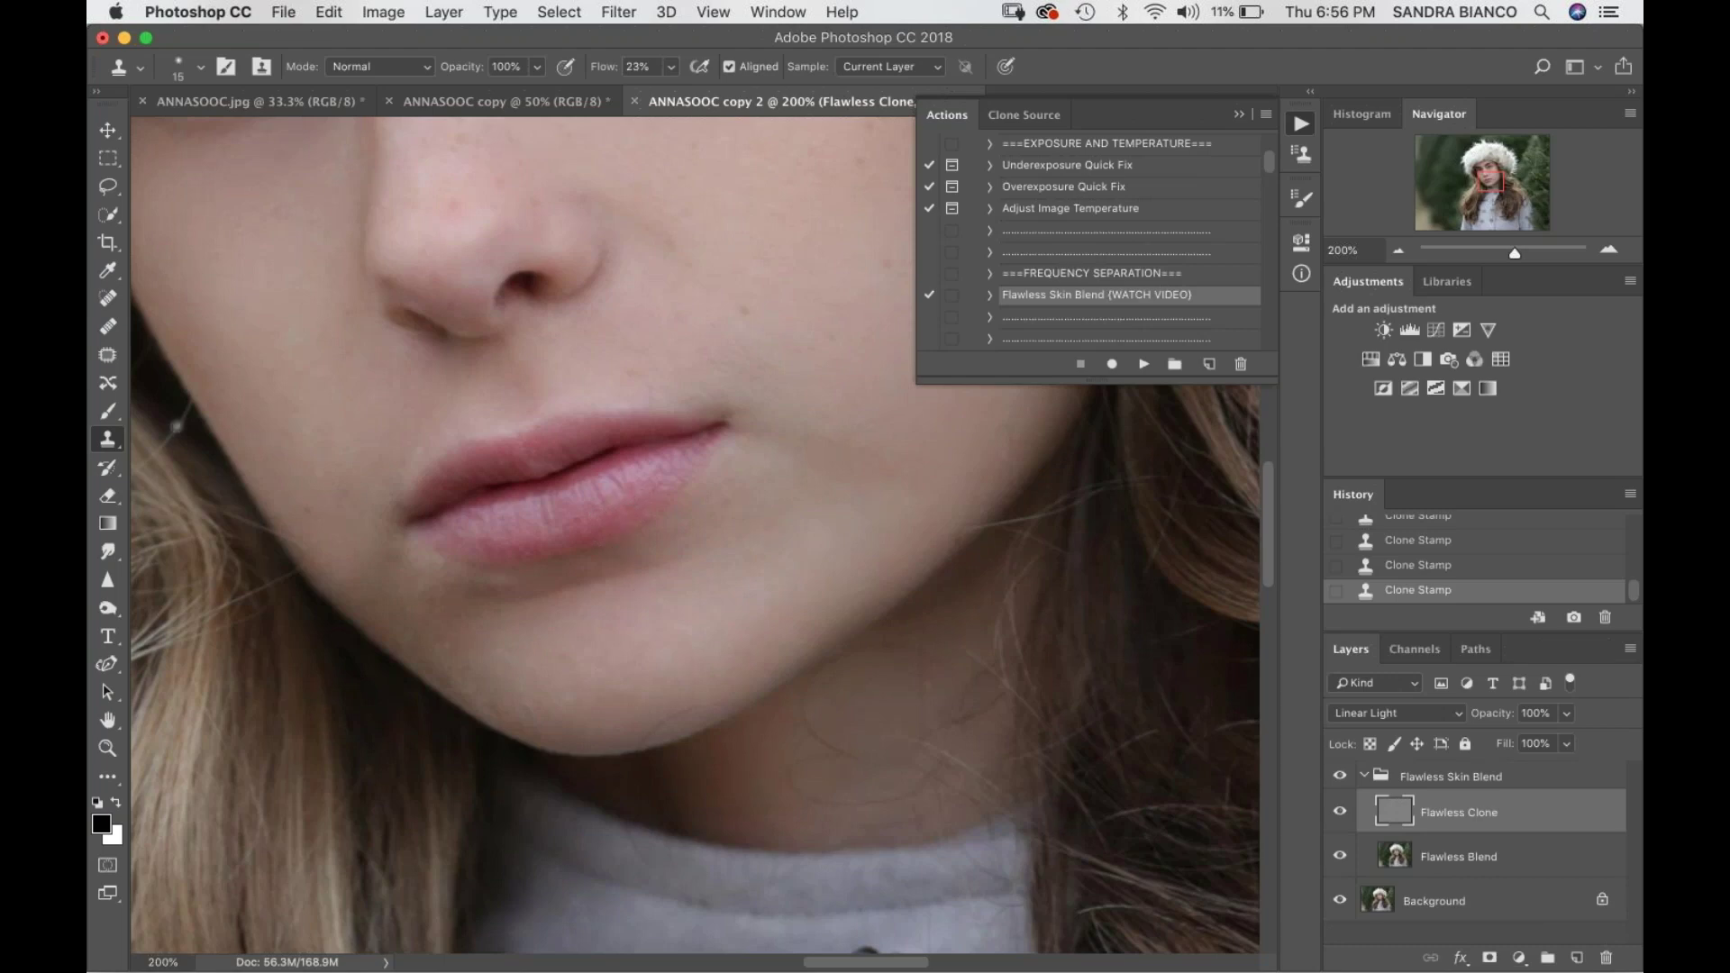
- Flatten the retouched image into a single Background layer
key("super+minus")
key("super+minus")
key("super+minus")
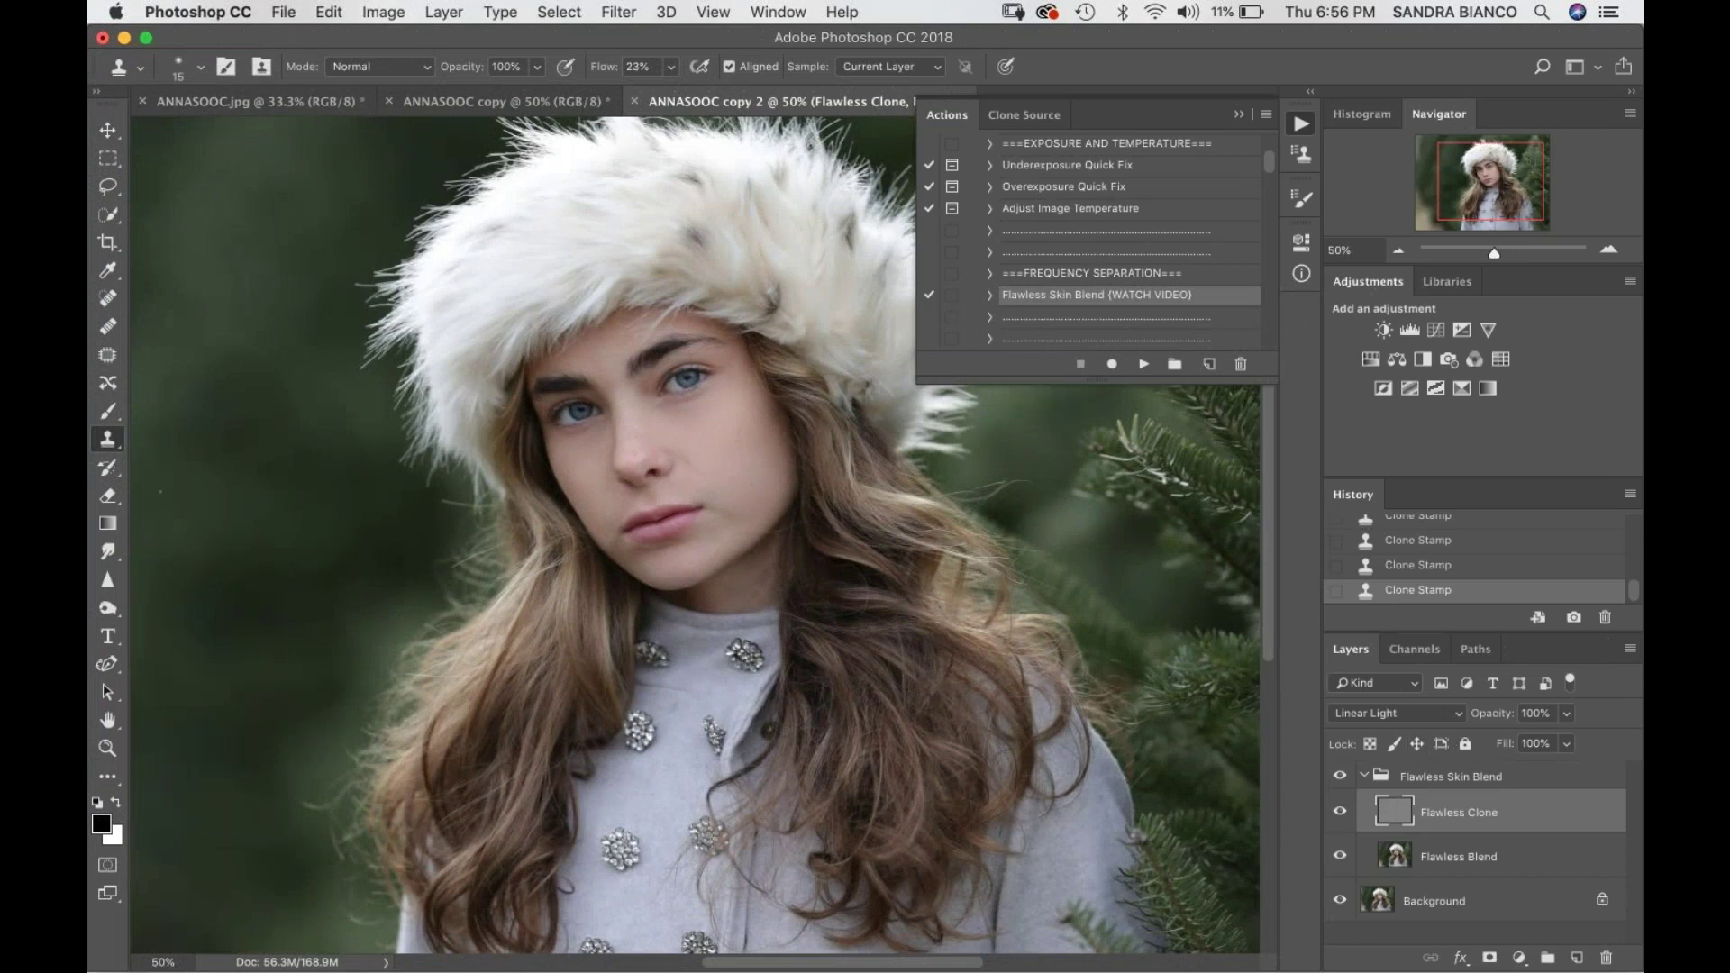
key("super+shift+e")
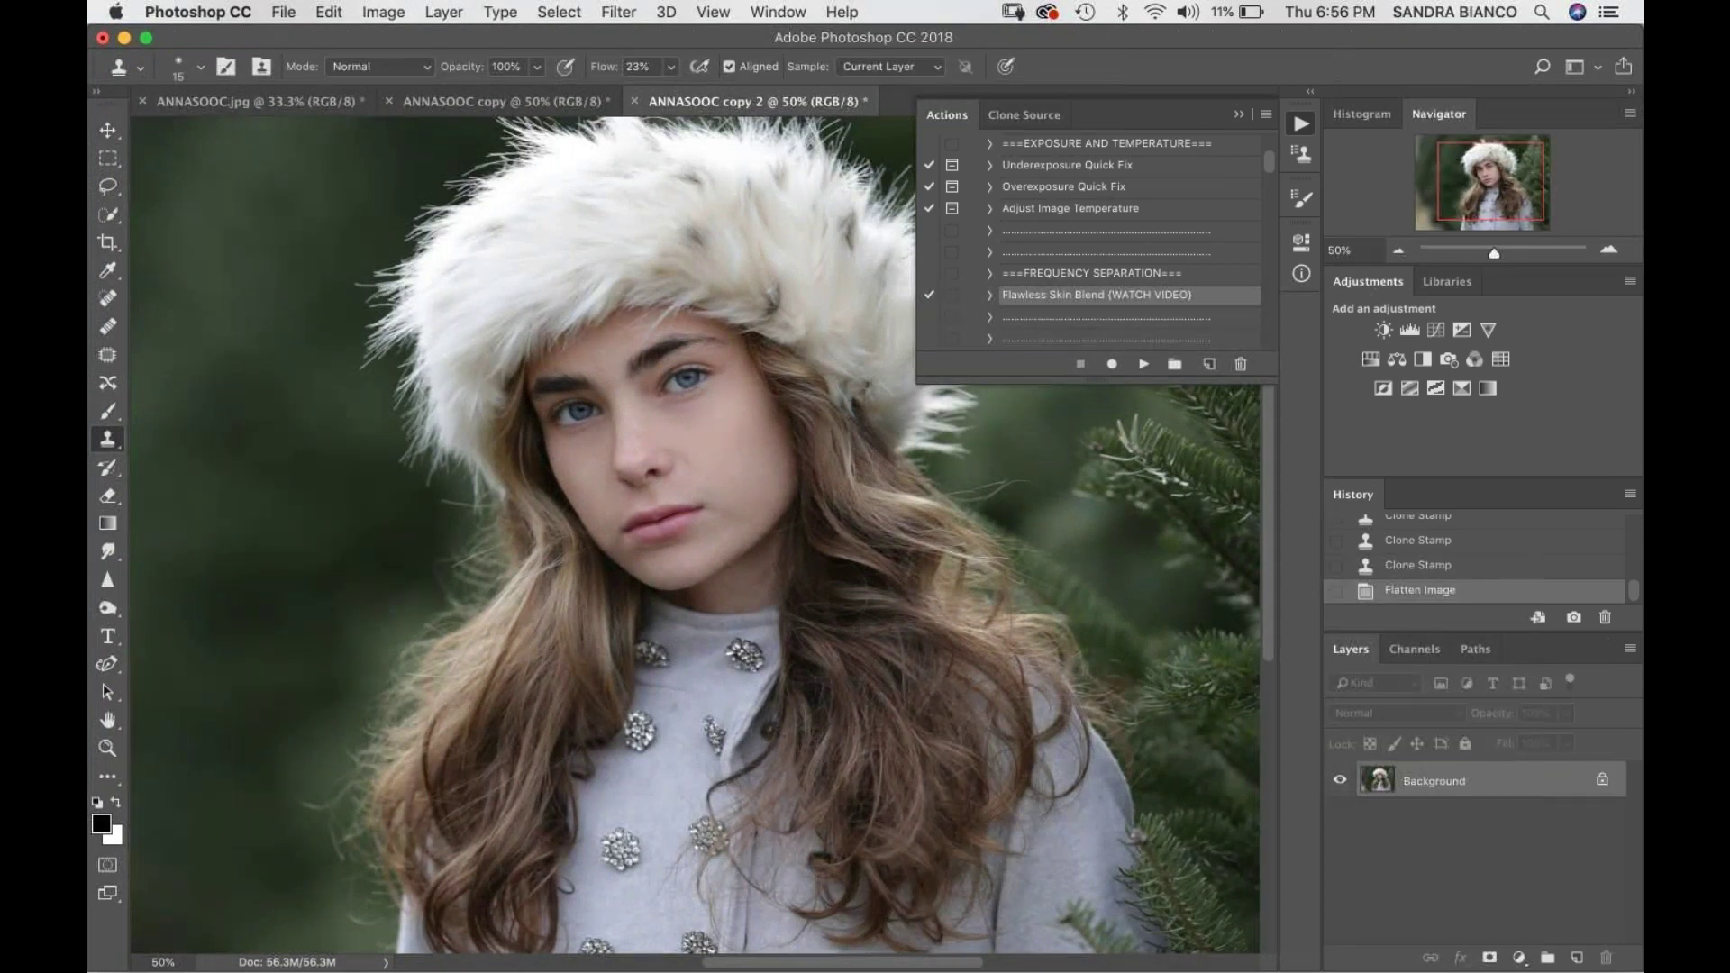
- Run the SMOOTHER: Soften Detail + Porcelain action from the skin makeover brushes and continue past its instruction message
left_click_drag(1275, 162, 1272, 185)
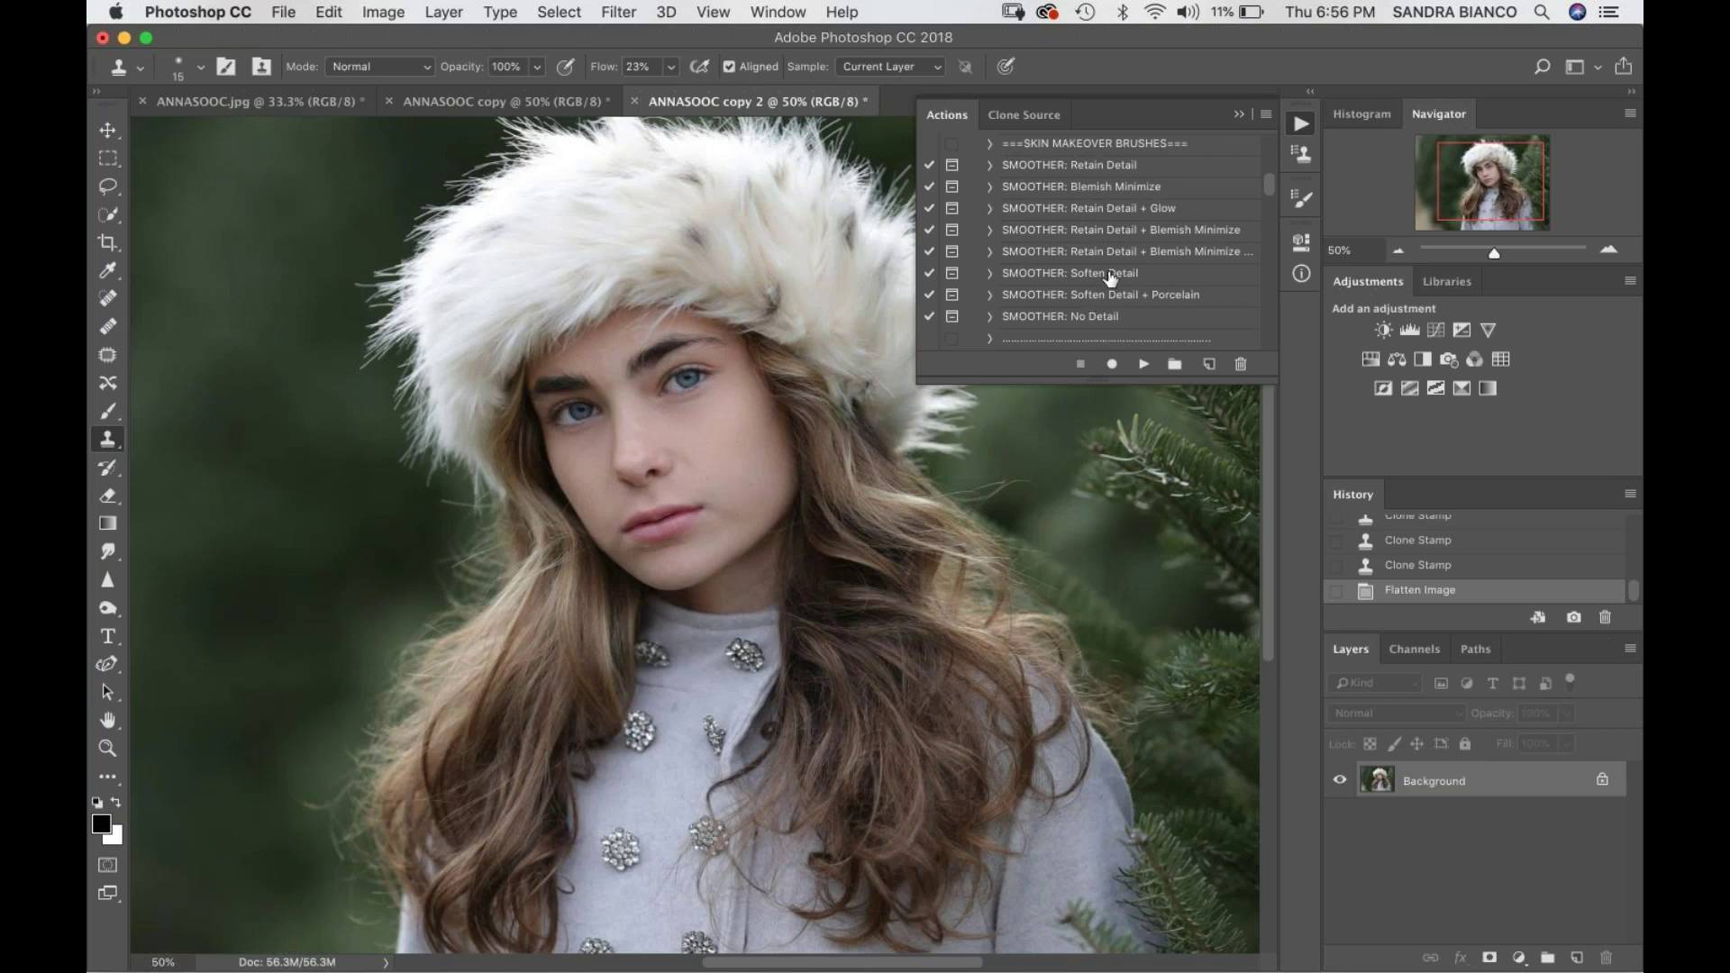
left_click(1066, 302)
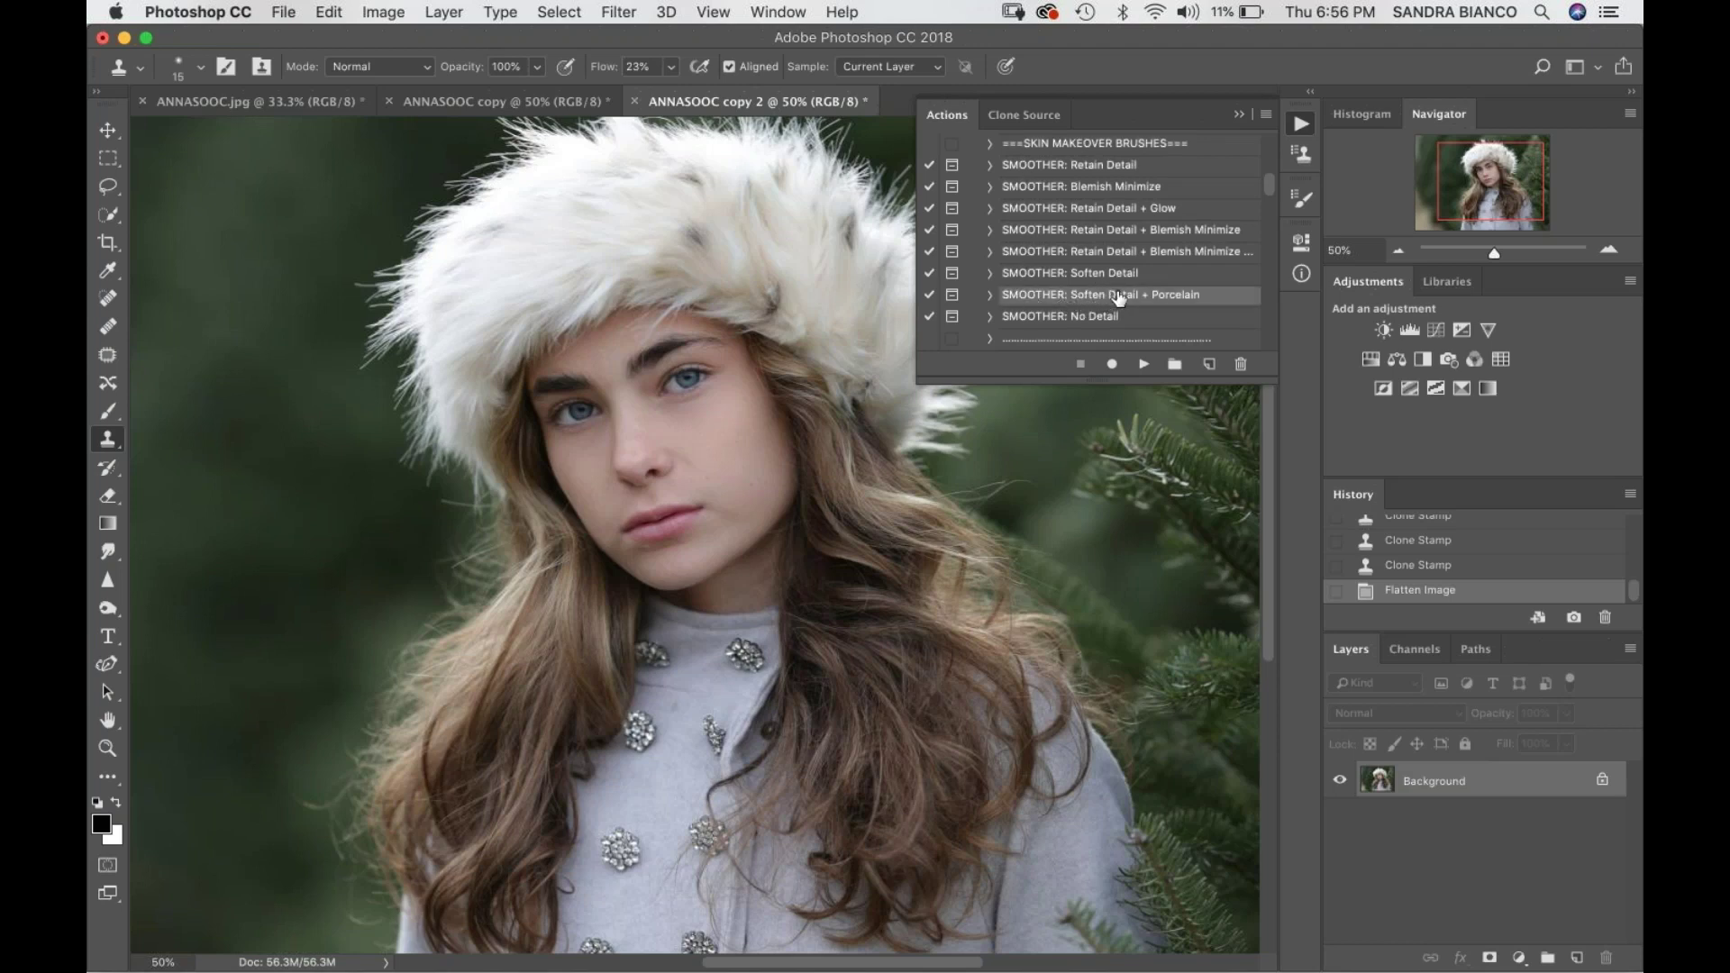
left_click(1144, 363)
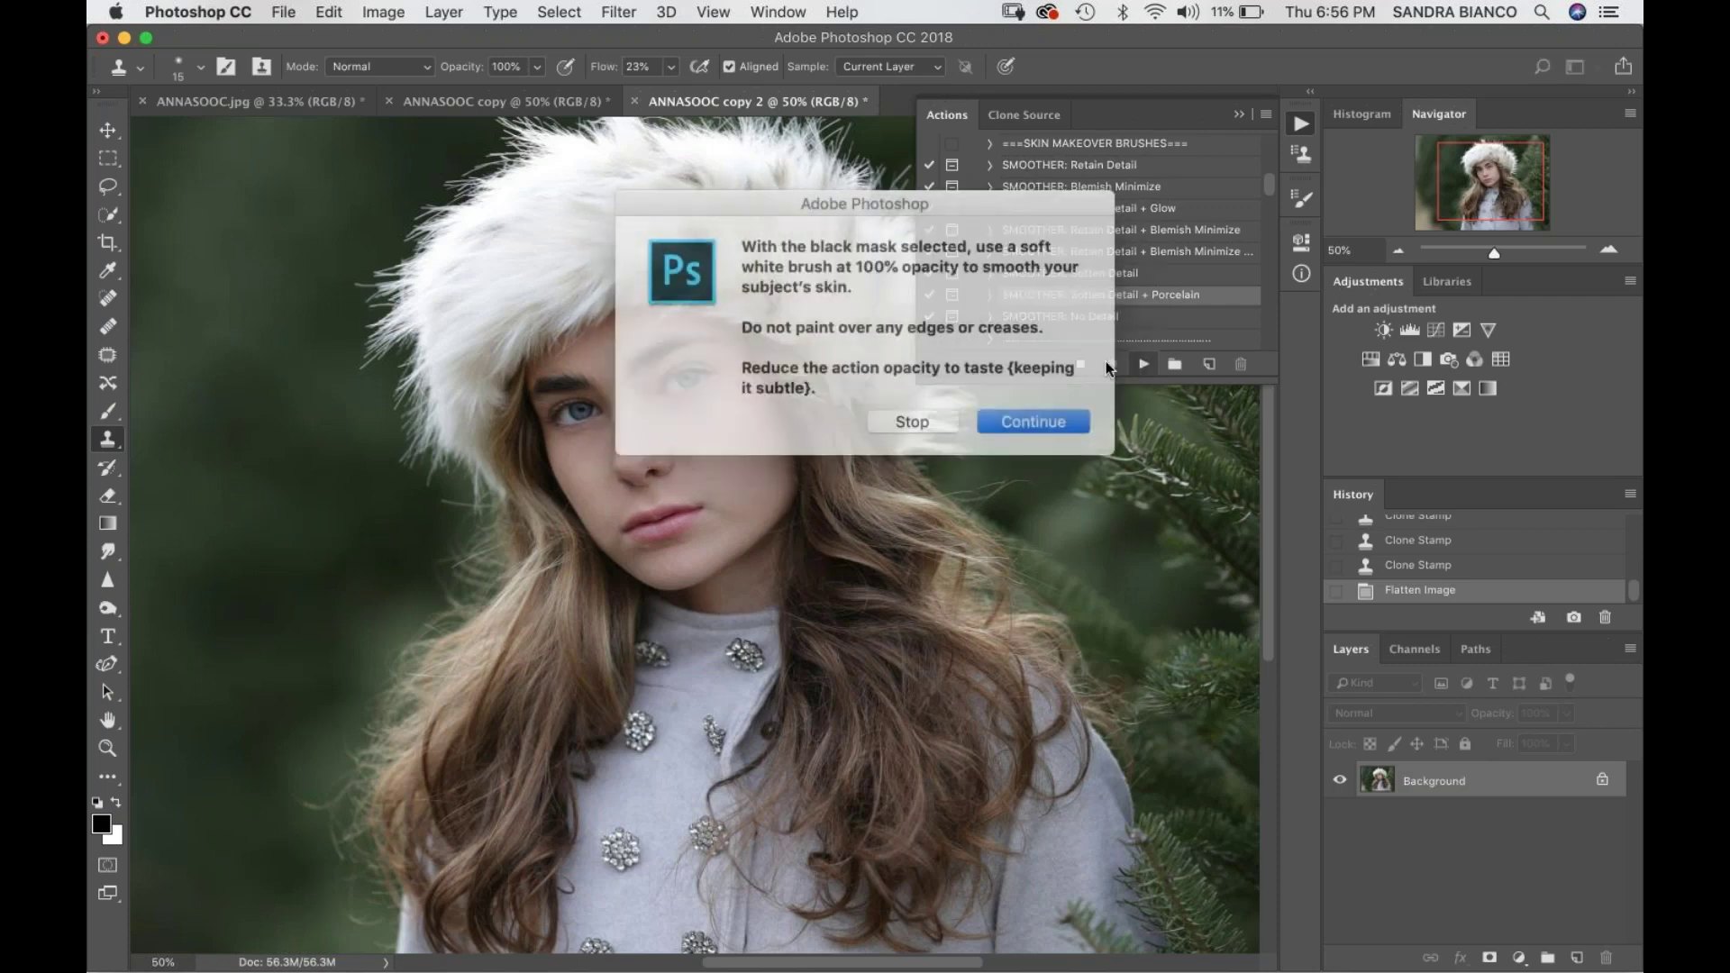
left_click(1041, 413)
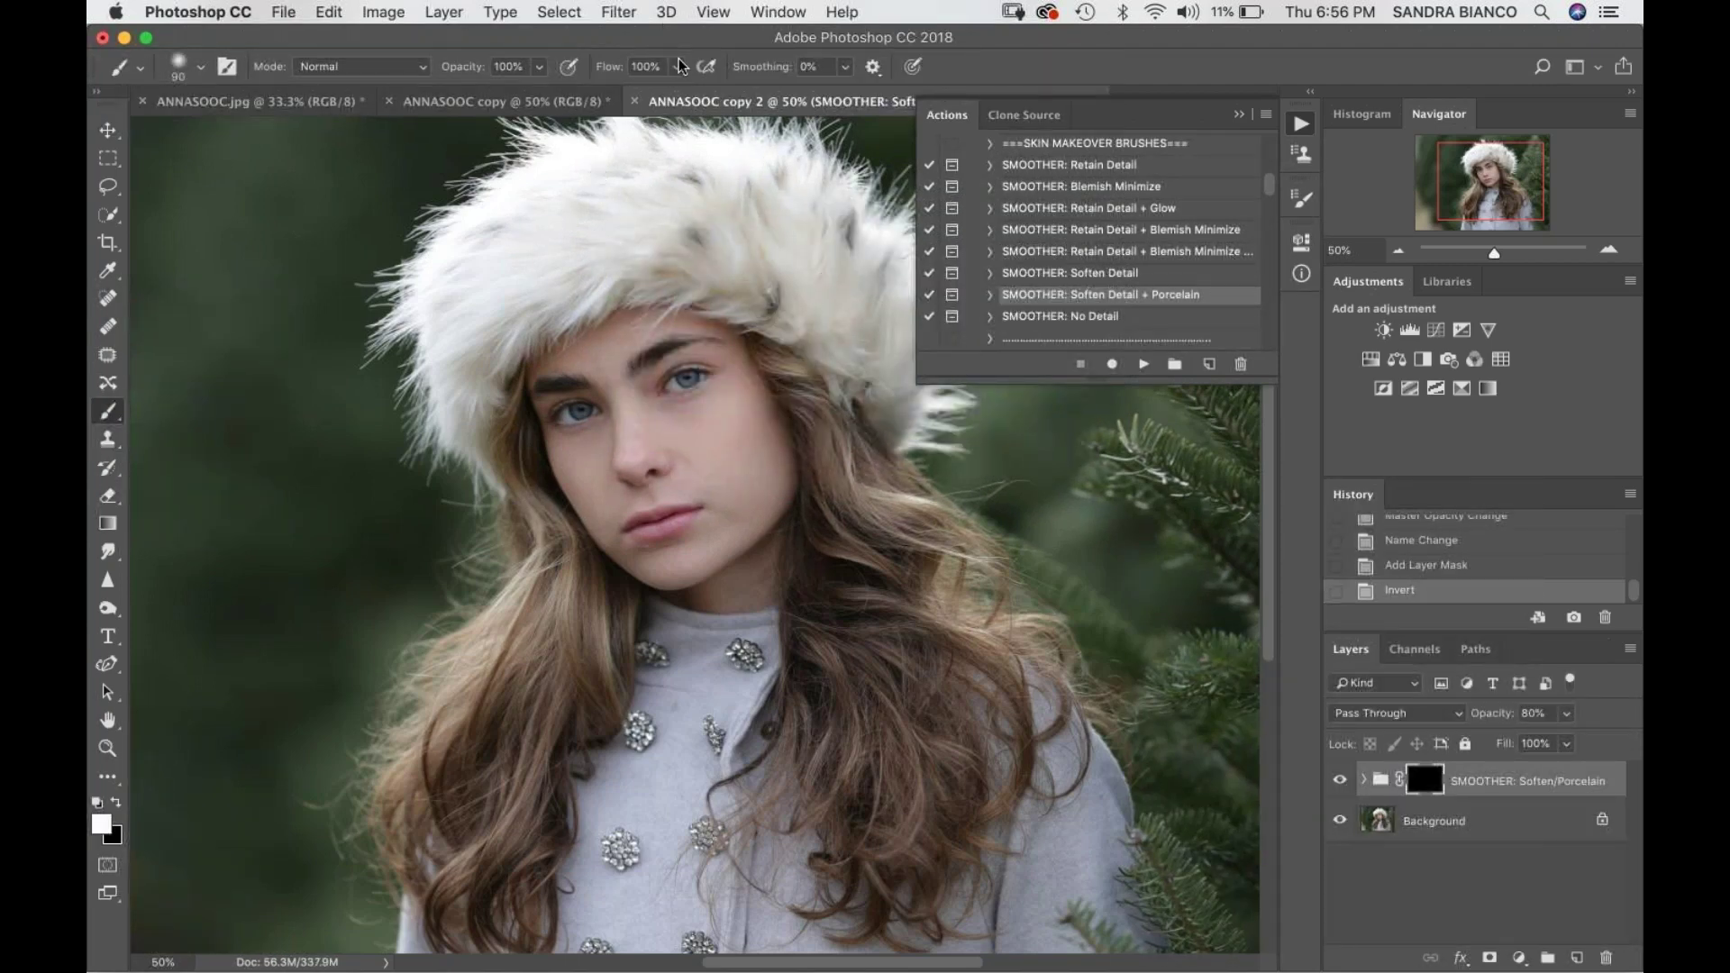
- Paint the smoothing effect onto the forehead, cheek and chin with a white brush at 45% opacity, starting at size 150
left_click(539, 67)
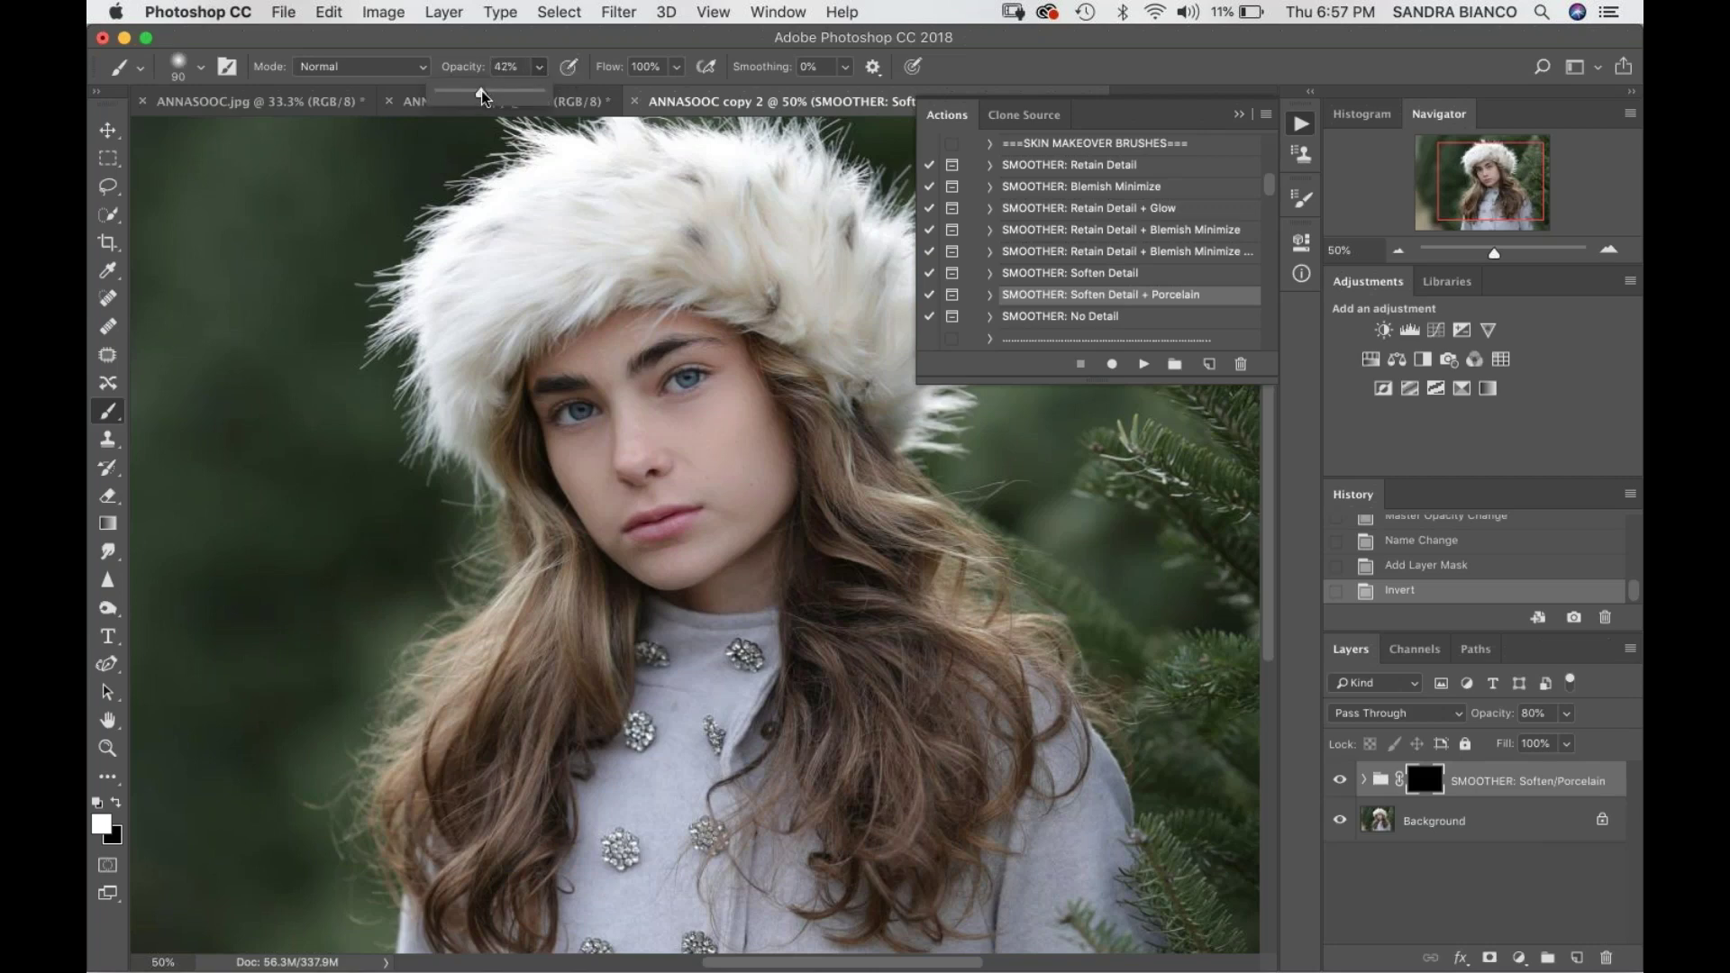
left_click_drag(481, 90, 484, 91)
key("bracketright")
key("bracketright")
key("bracketright")
mouse_move(589, 350)
left_mouse_down()
mouse_move(565, 355)
mouse_move(642, 324)
left_mouse_up()
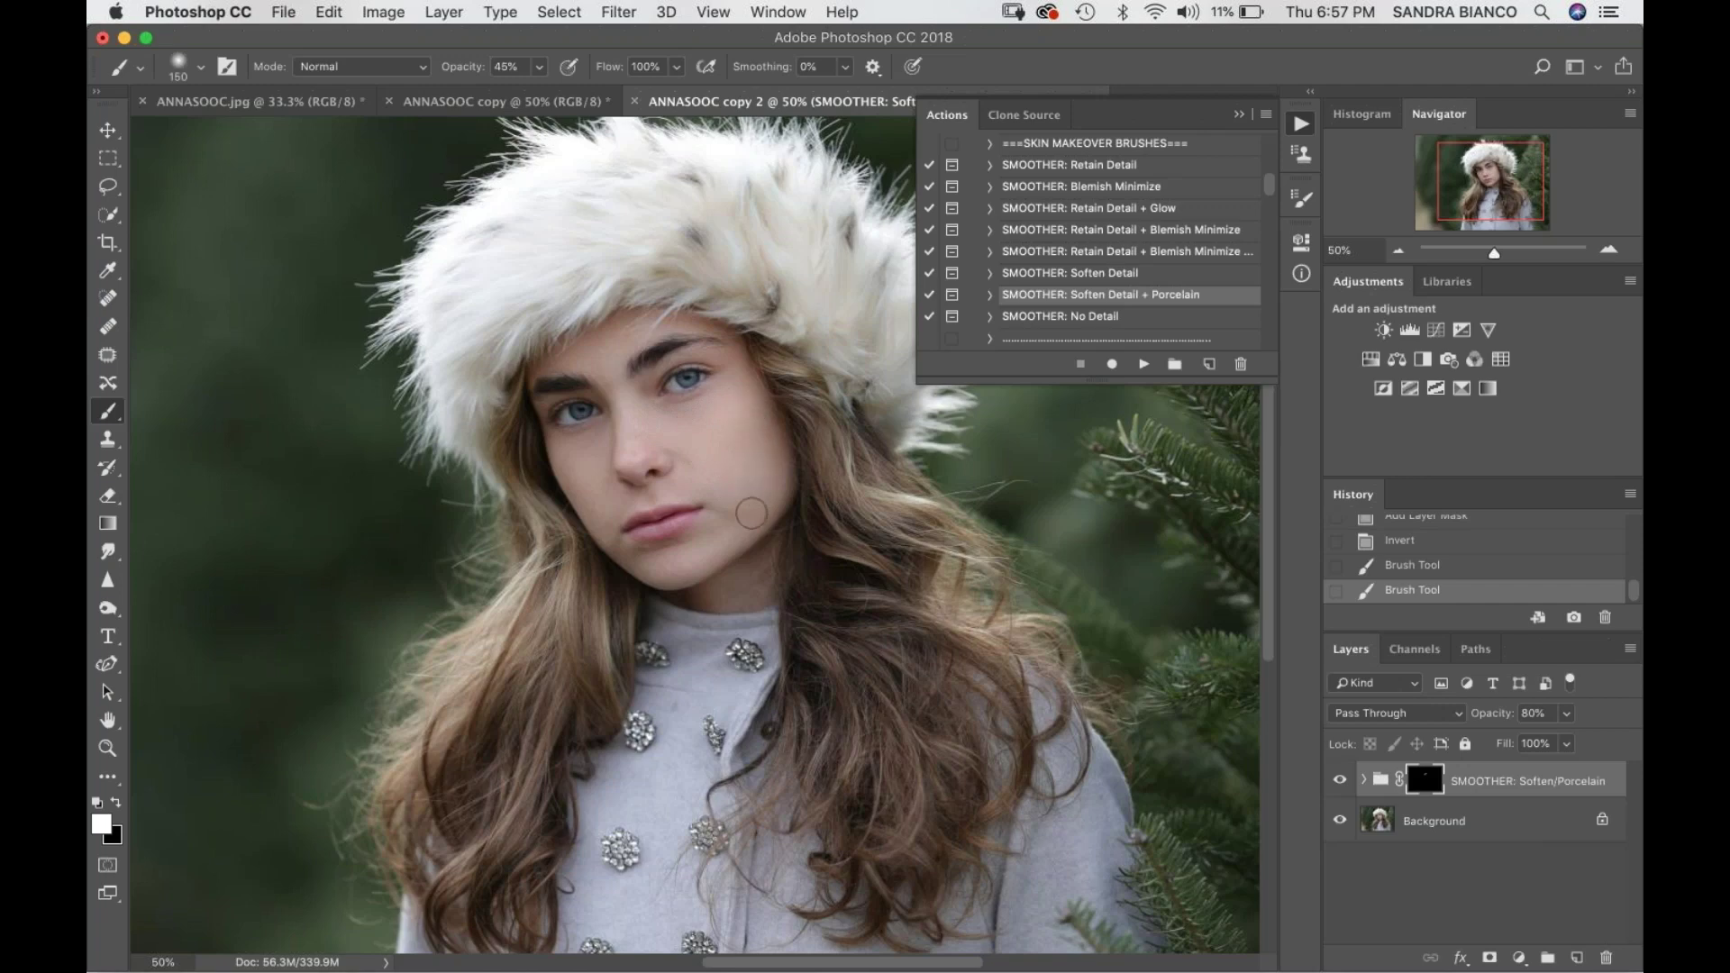
left_click_drag(694, 556, 672, 566)
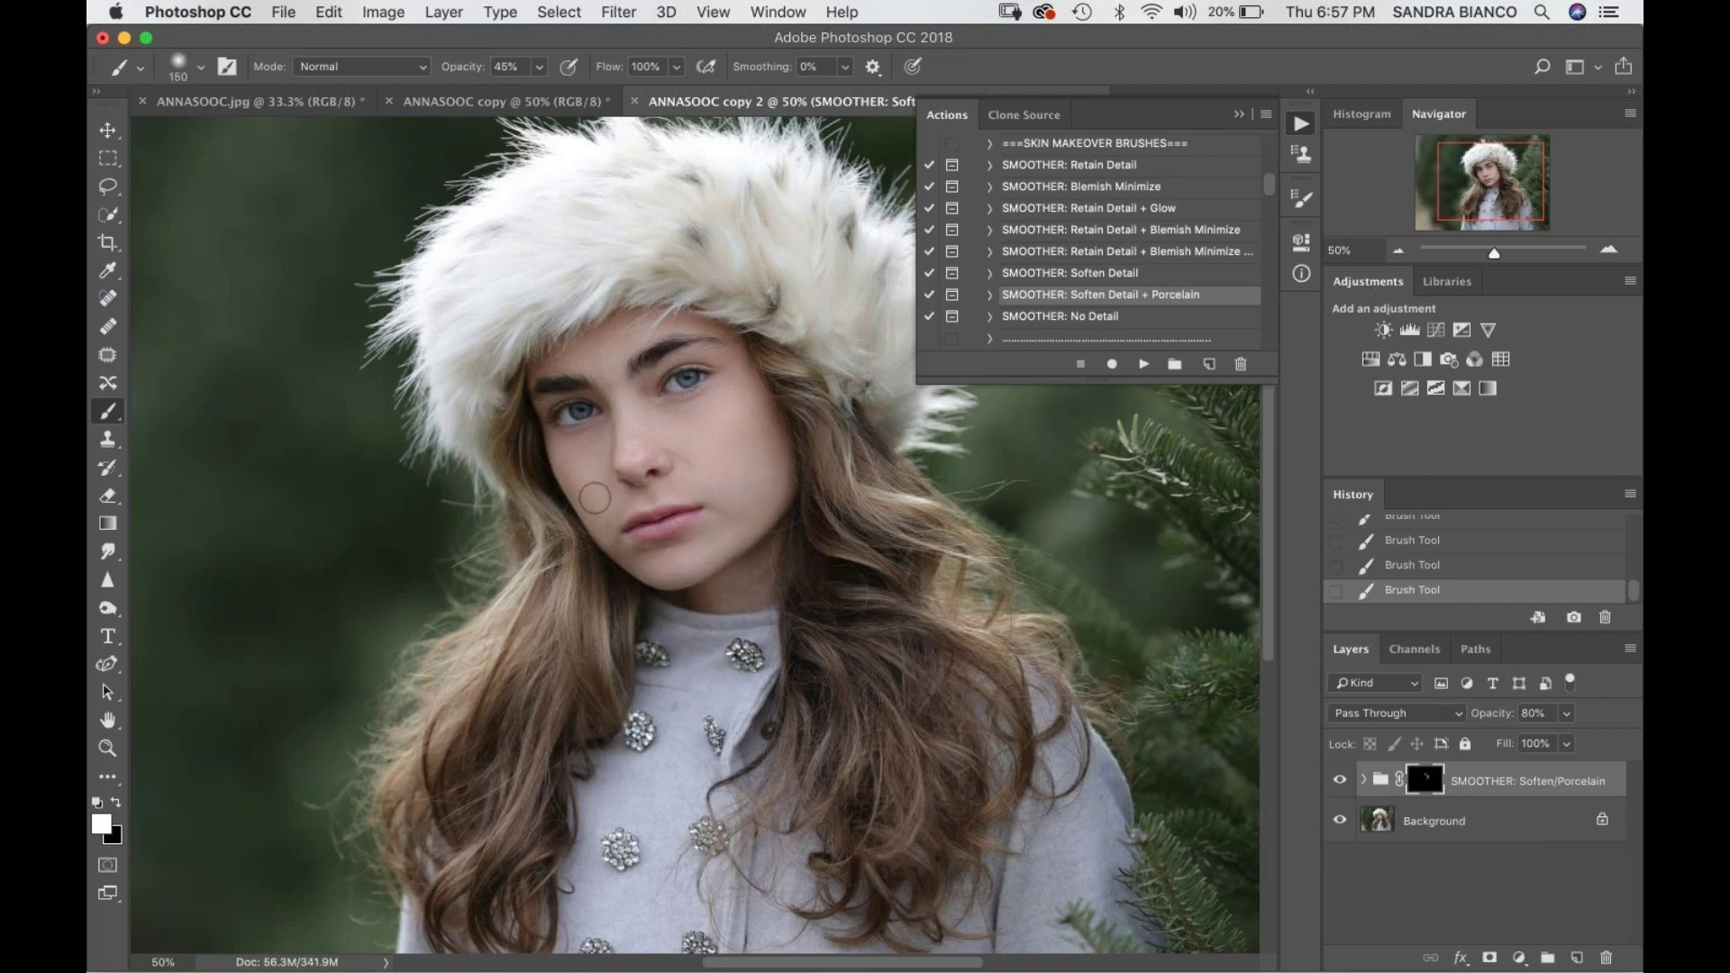
key("bracketleft")
key("bracketleft")
key("bracketleft")
- Compare the portrait with and without the SMOOTHER: Soften/Porcelain group
left_click(1341, 780)
left_click(1340, 781)
left_click(1340, 781)
left_click(1342, 780)
left_click(1342, 781)
left_click(1342, 780)
left_click(1342, 781)
left_click(1342, 781)
- Reduce the SMOOTHER: Soften/Porcelain group's opacity to 60%
left_click(1568, 713)
left_click_drag(1554, 737, 1545, 739)
left_click(1349, 780)
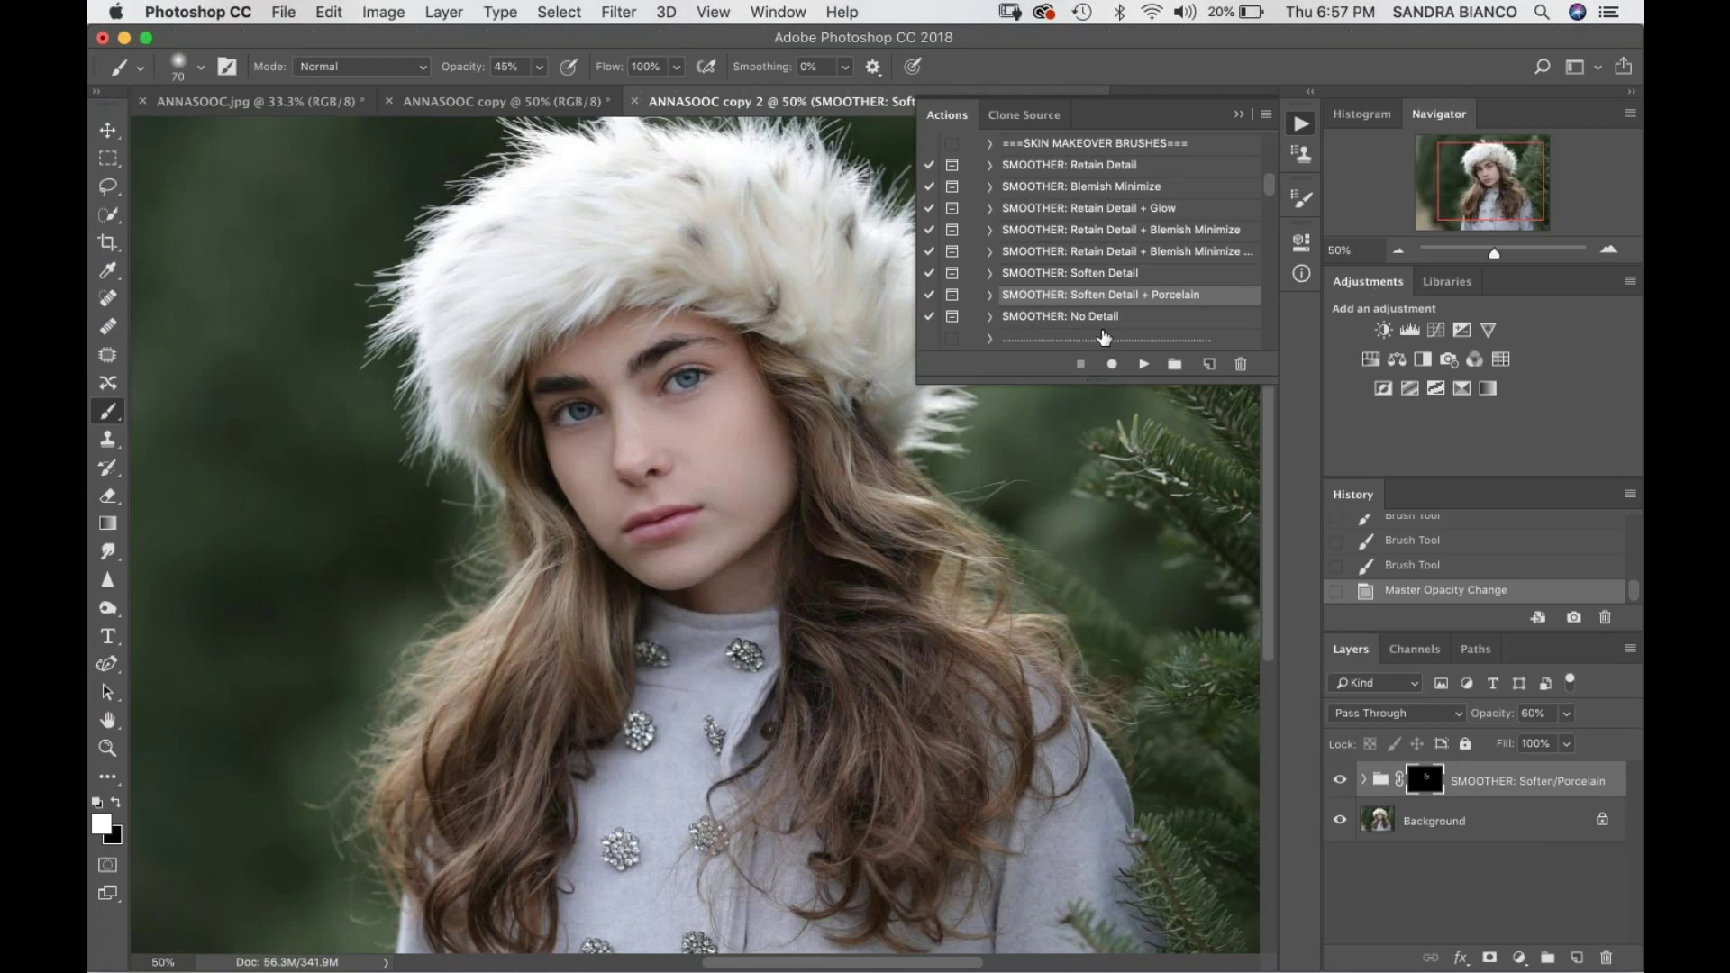
- Run the SKIN TONE: Fresh action and continue past its instruction message
scroll(1269, 194, "down", 5)
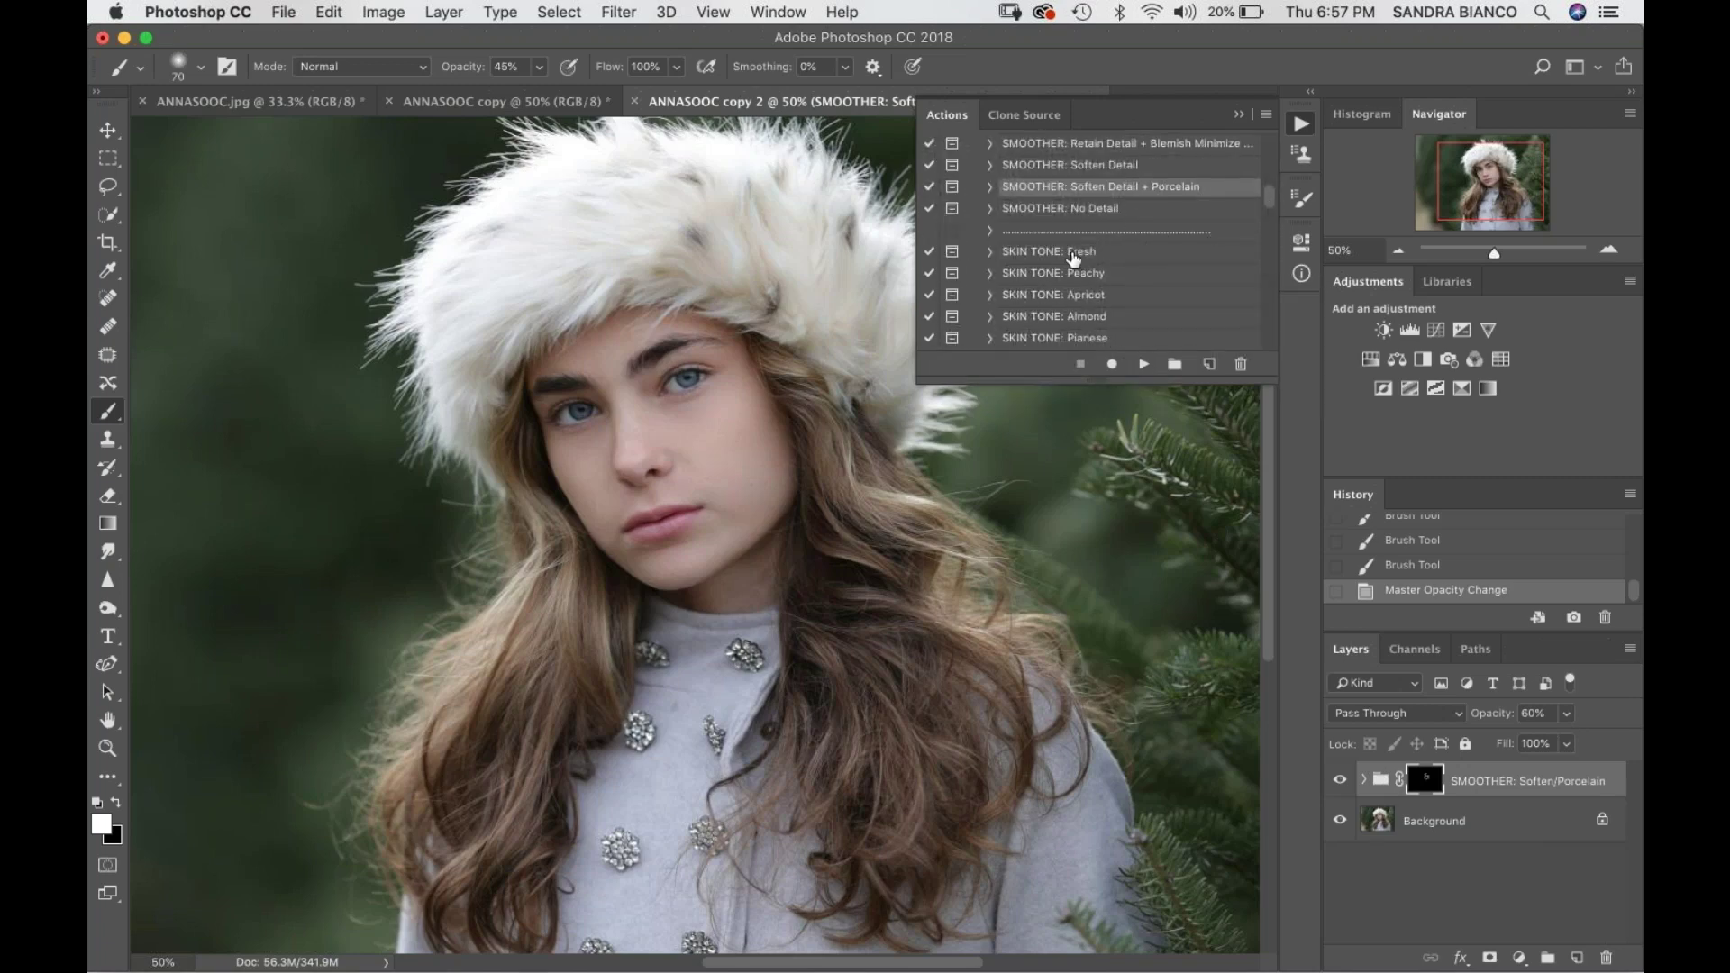
left_click(1075, 257)
left_click(1144, 363)
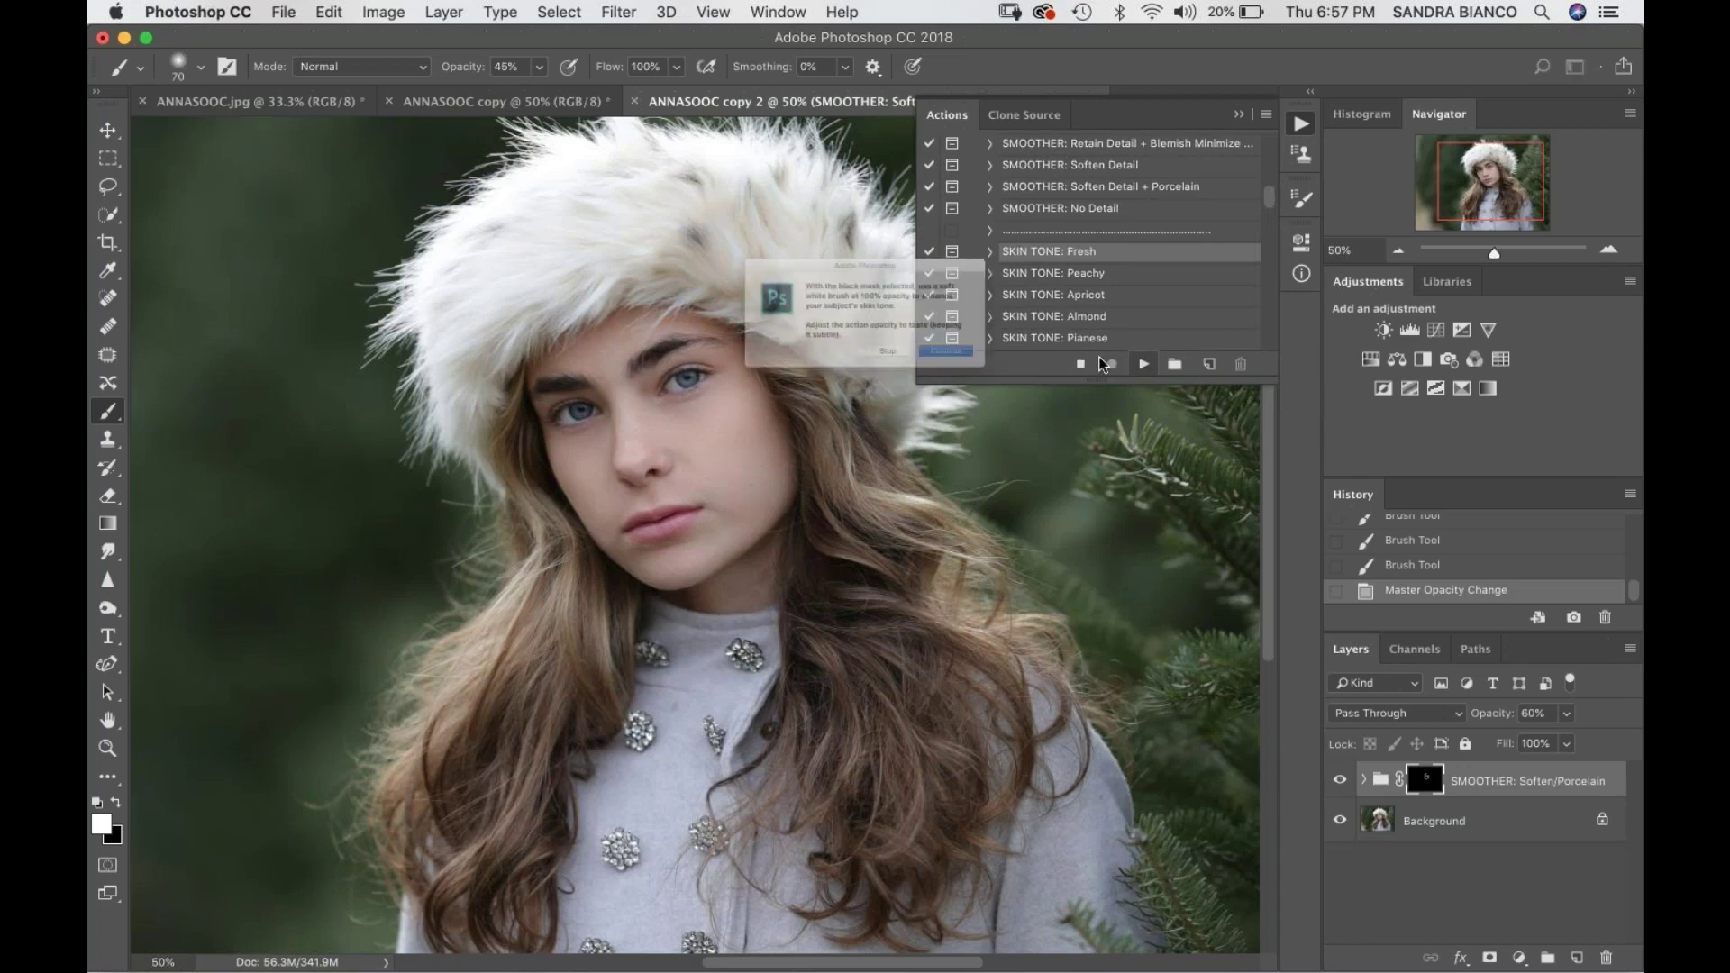
left_click(1000, 384)
- Paint the Fresh skin tone over the face and hair with a white brush at 100% opacity, and compare before and after
left_click(540, 68)
left_click_drag(540, 74, 599, 91)
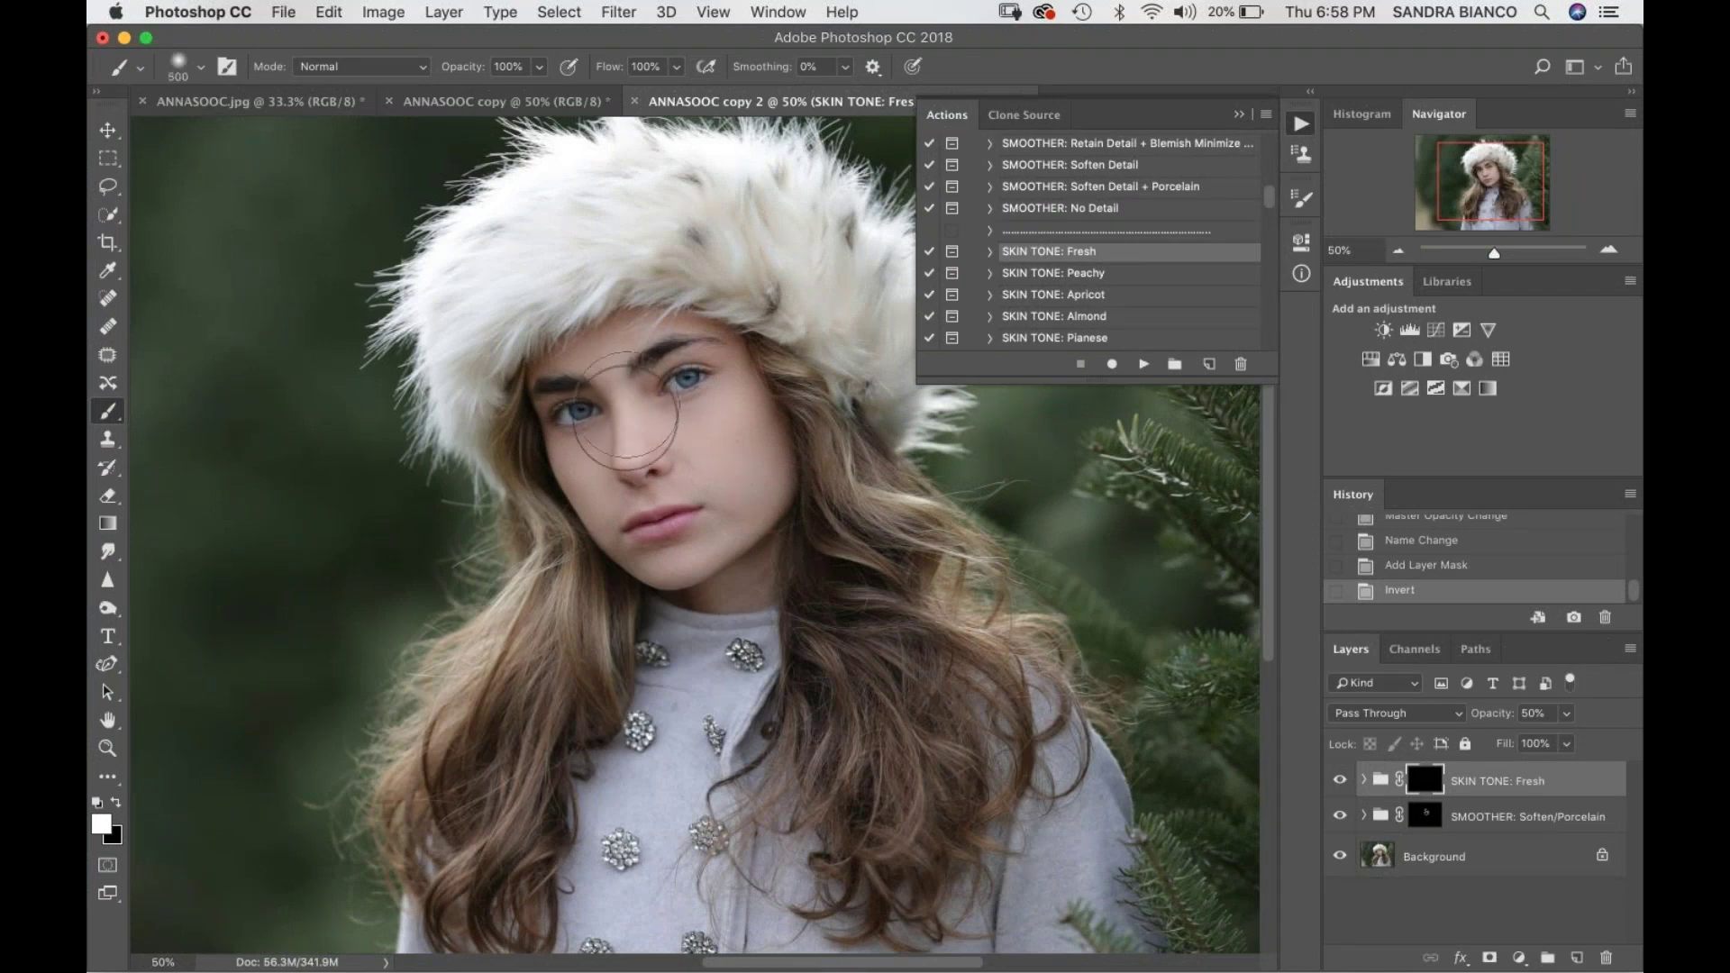
mouse_move(694, 447)
left_mouse_down()
mouse_move(672, 505)
mouse_move(820, 539)
left_mouse_up()
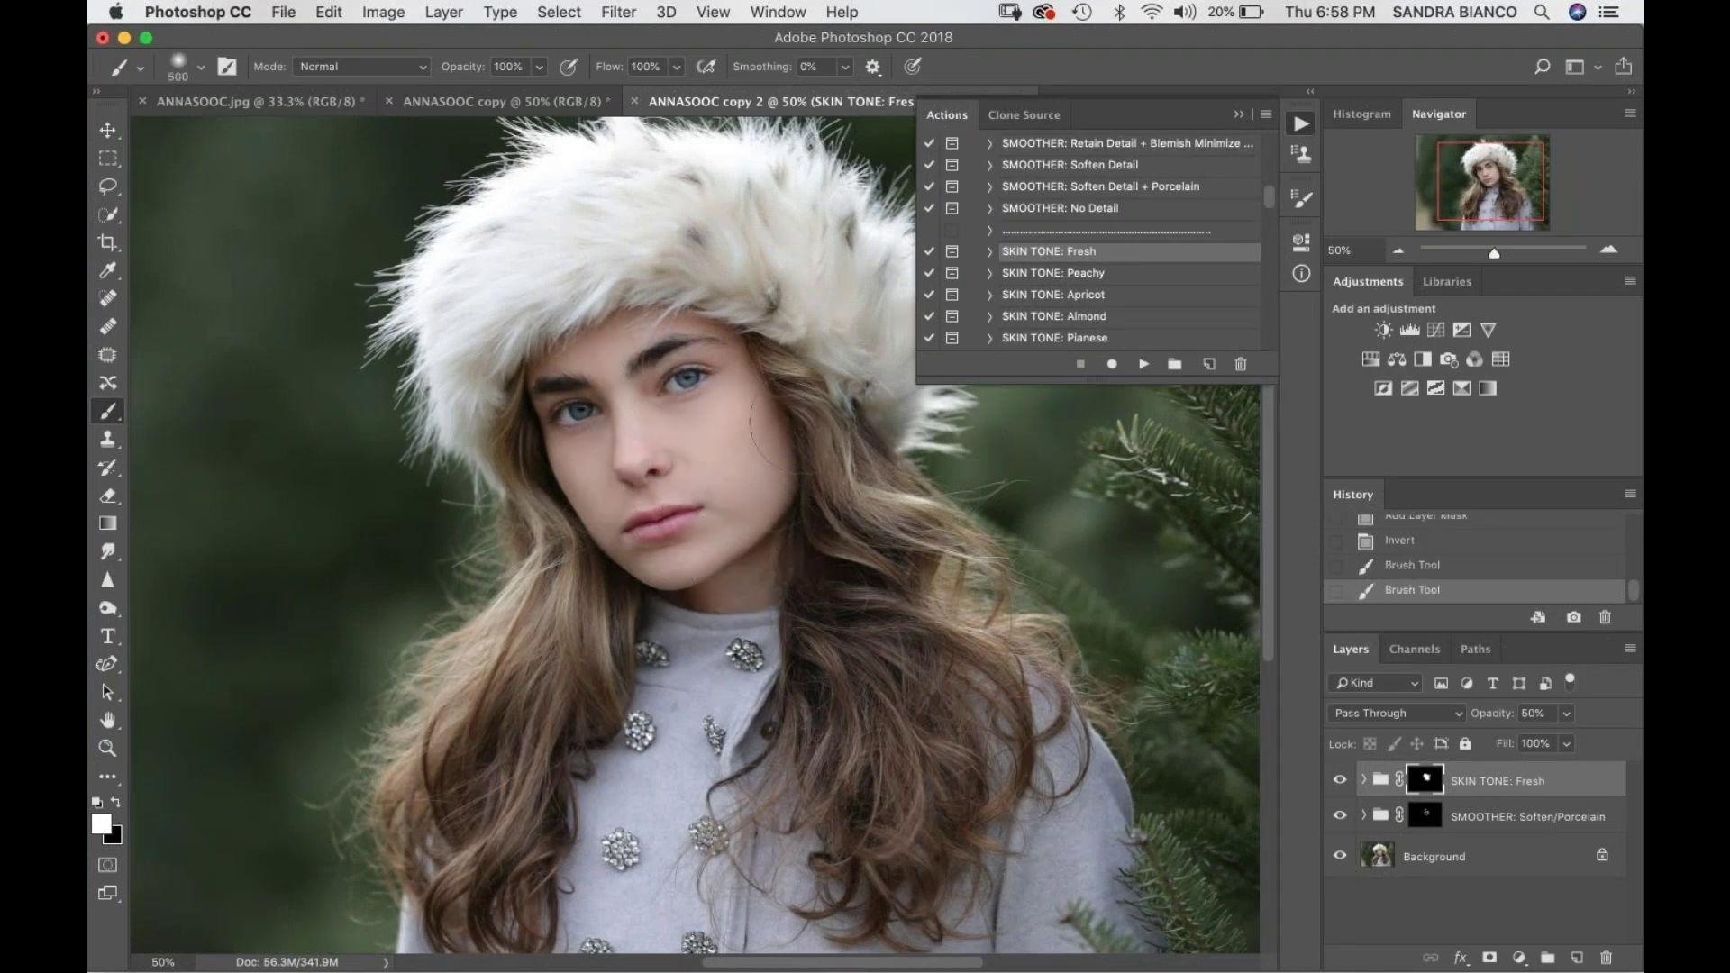
mouse_move(576, 658)
left_mouse_down()
mouse_move(541, 694)
mouse_move(559, 689)
mouse_move(523, 793)
mouse_move(491, 775)
left_mouse_up()
key("super+minus")
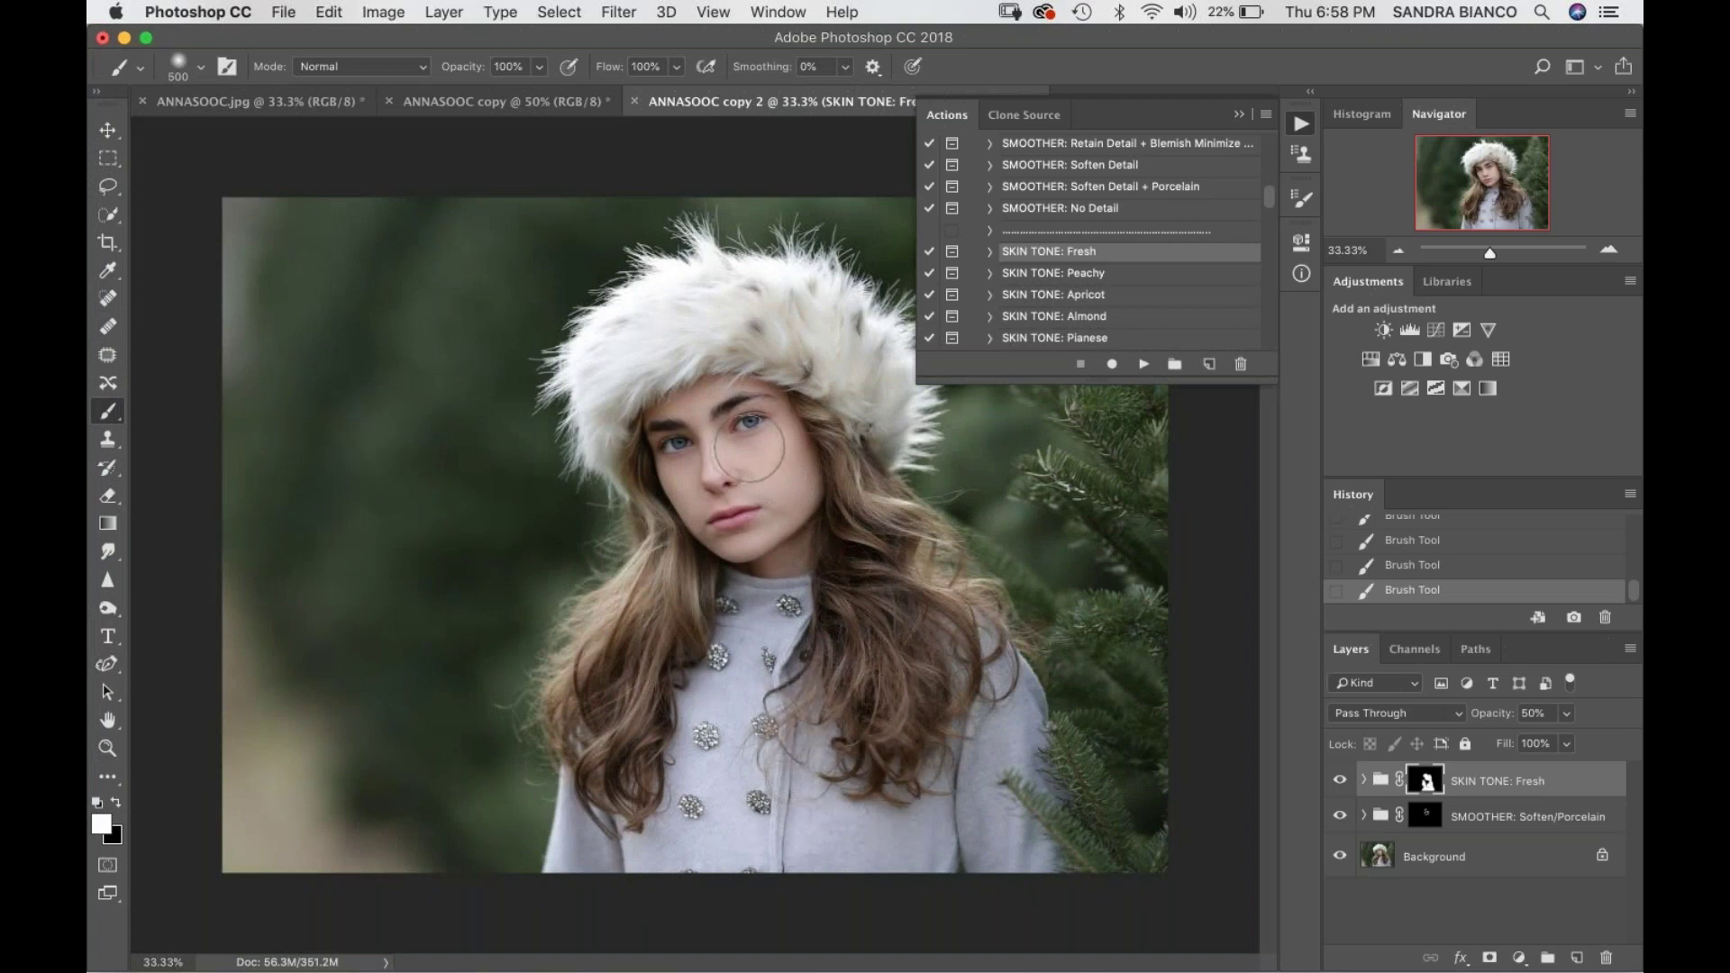
left_click(1341, 784)
left_click(1344, 784)
left_click(1341, 785)
left_click(1341, 784)
- Run the SKIN TONE: Peachy action and continue past its instruction message
scroll(1273, 198, "down", 2)
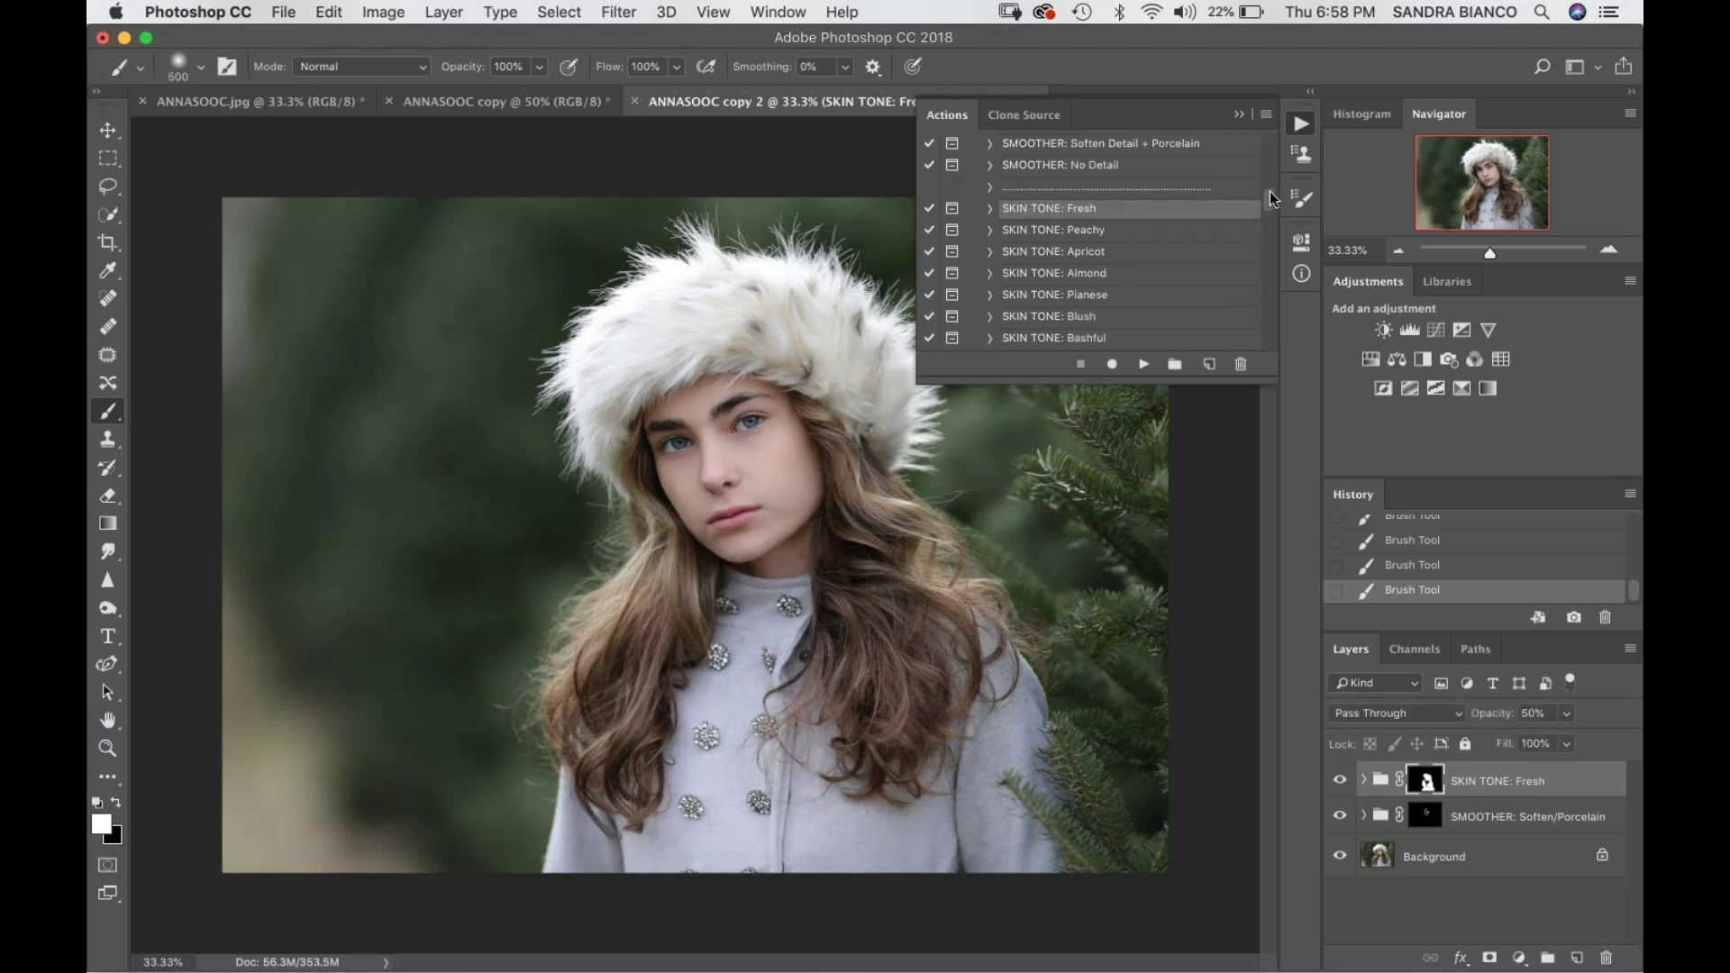
left_click(1082, 230)
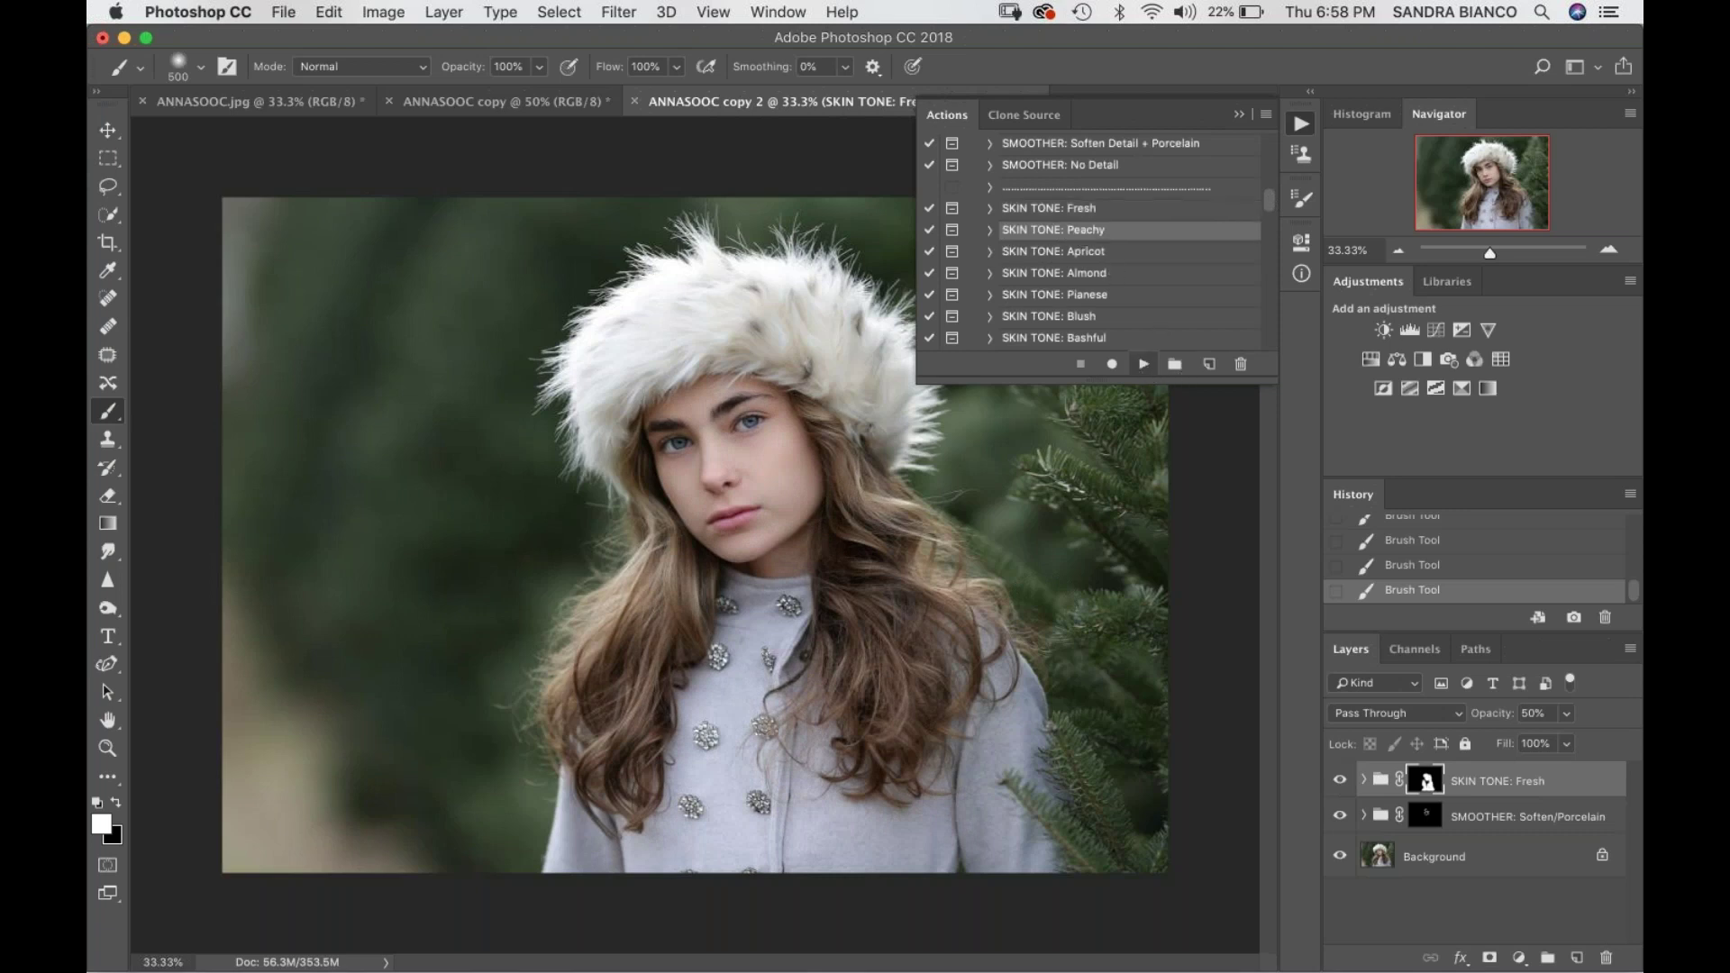
left_click(1144, 363)
left_click(1046, 386)
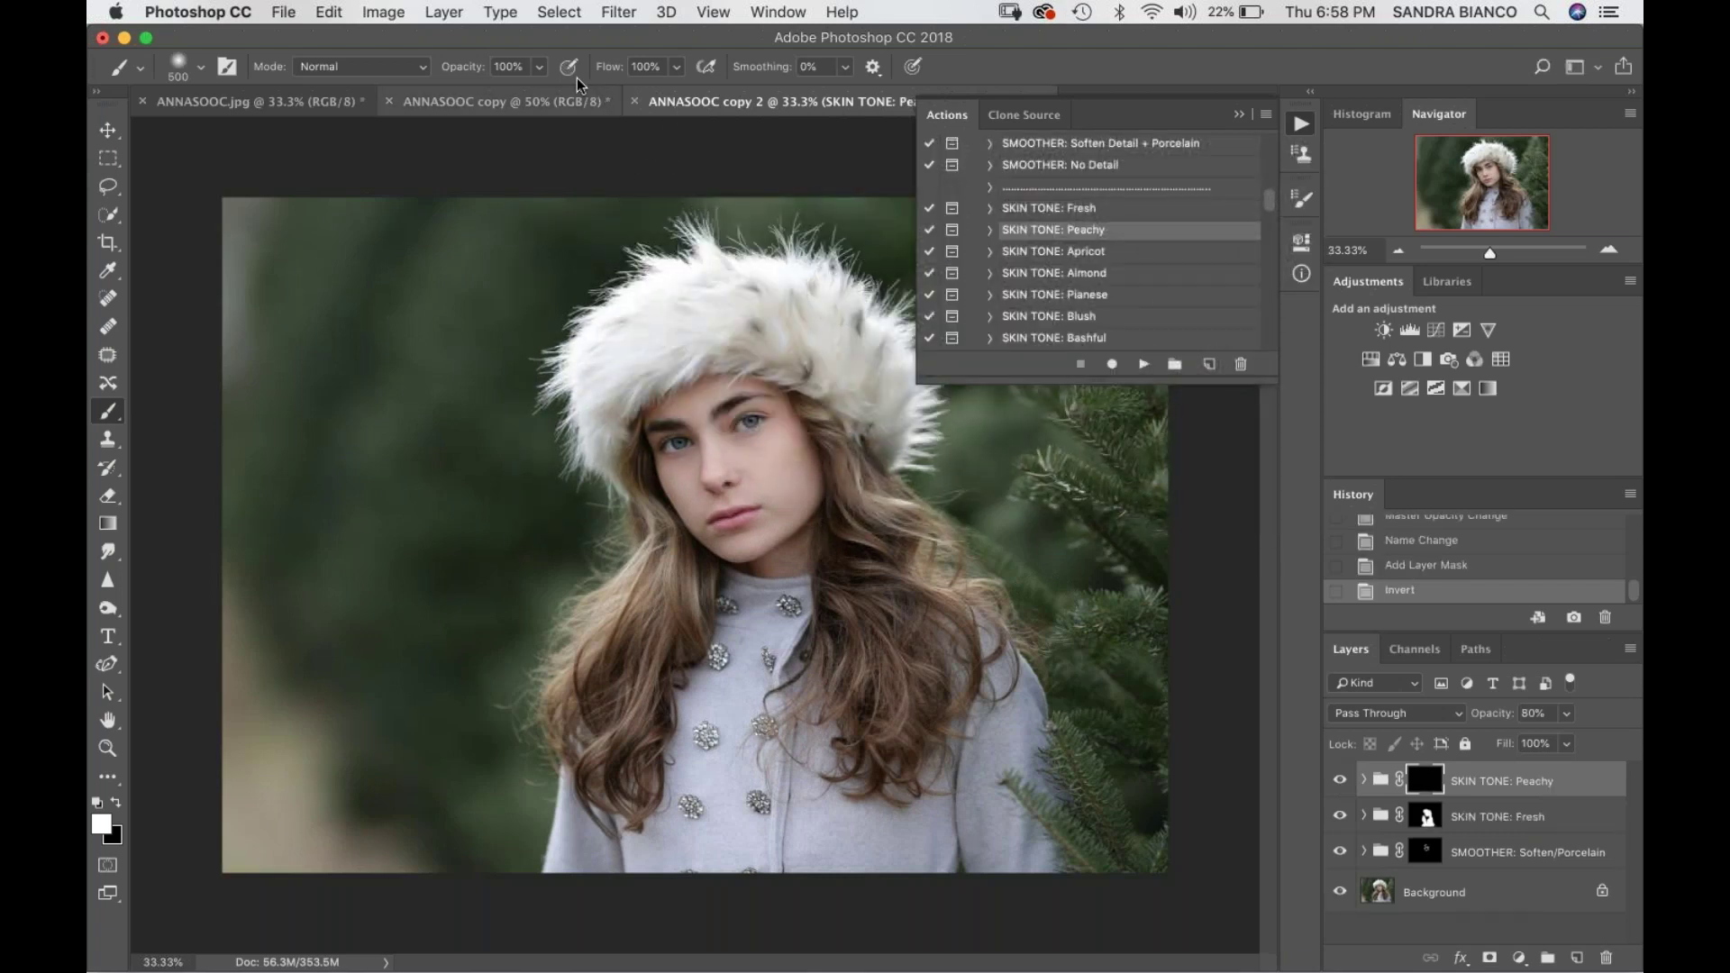
- Paint the Peachy skin tone over the middle of the face with a white brush at 45% opacity
left_click(539, 67)
left_click_drag(471, 92, 484, 92)
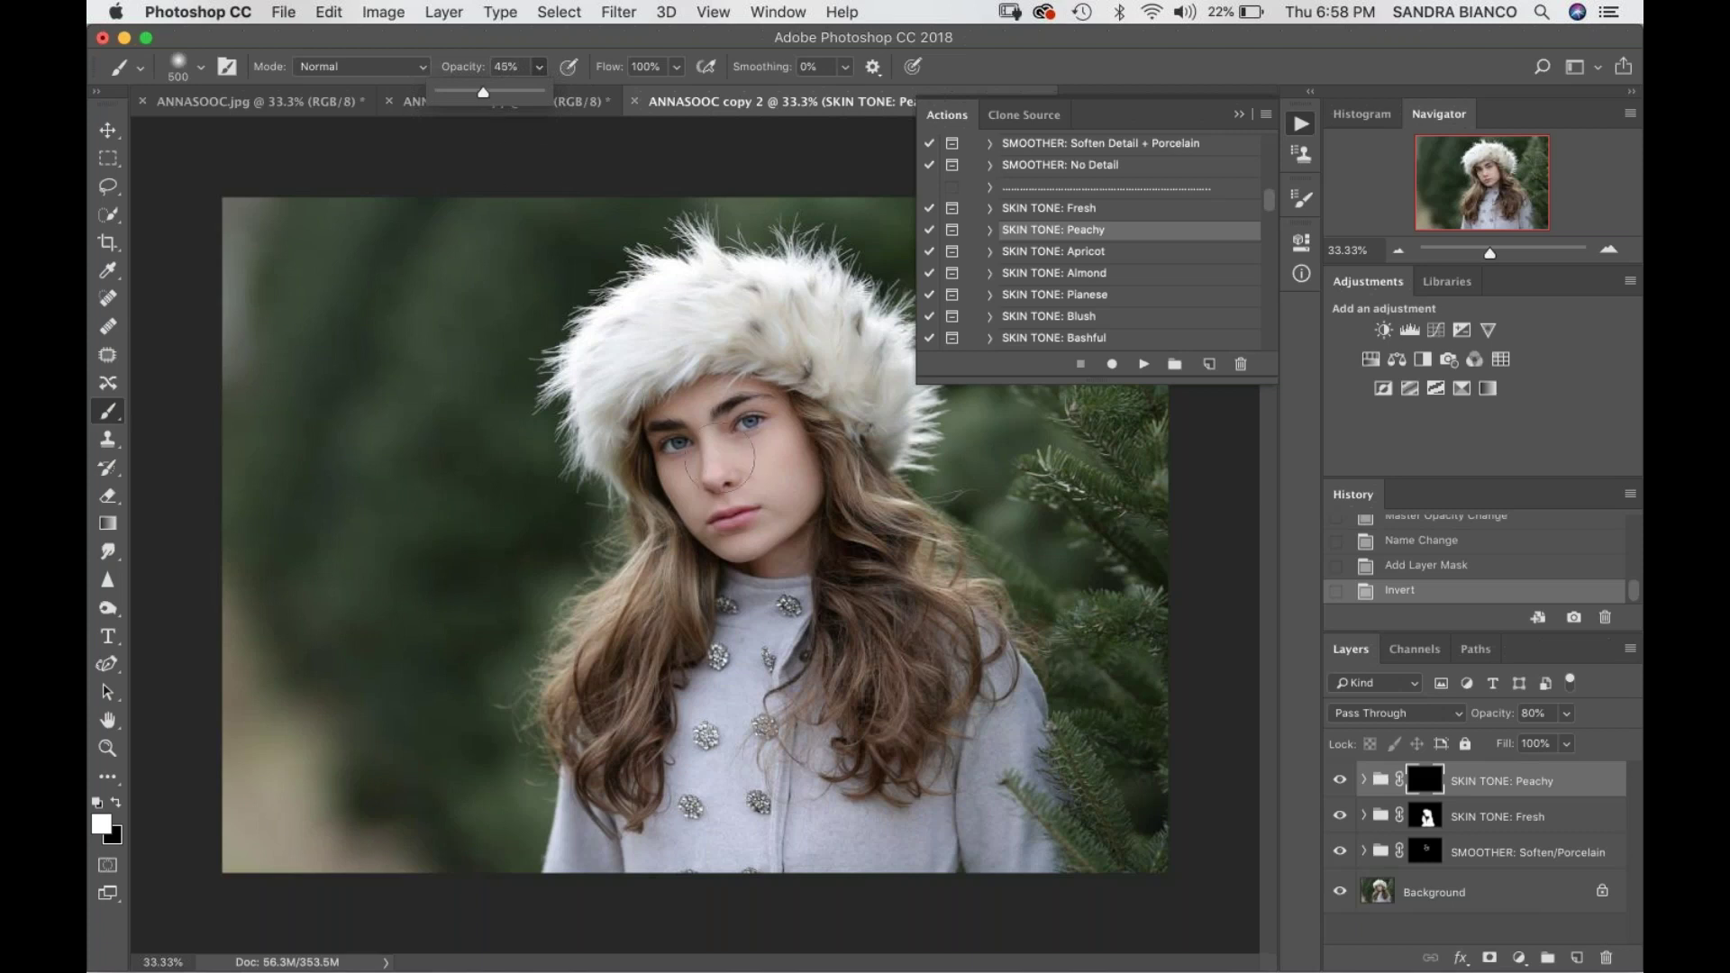
mouse_move(734, 448)
left_mouse_down()
mouse_move(752, 430)
mouse_move(714, 456)
mouse_move(725, 525)
mouse_move(766, 514)
mouse_move(780, 473)
mouse_move(757, 432)
mouse_move(712, 425)
mouse_move(722, 479)
left_mouse_up()
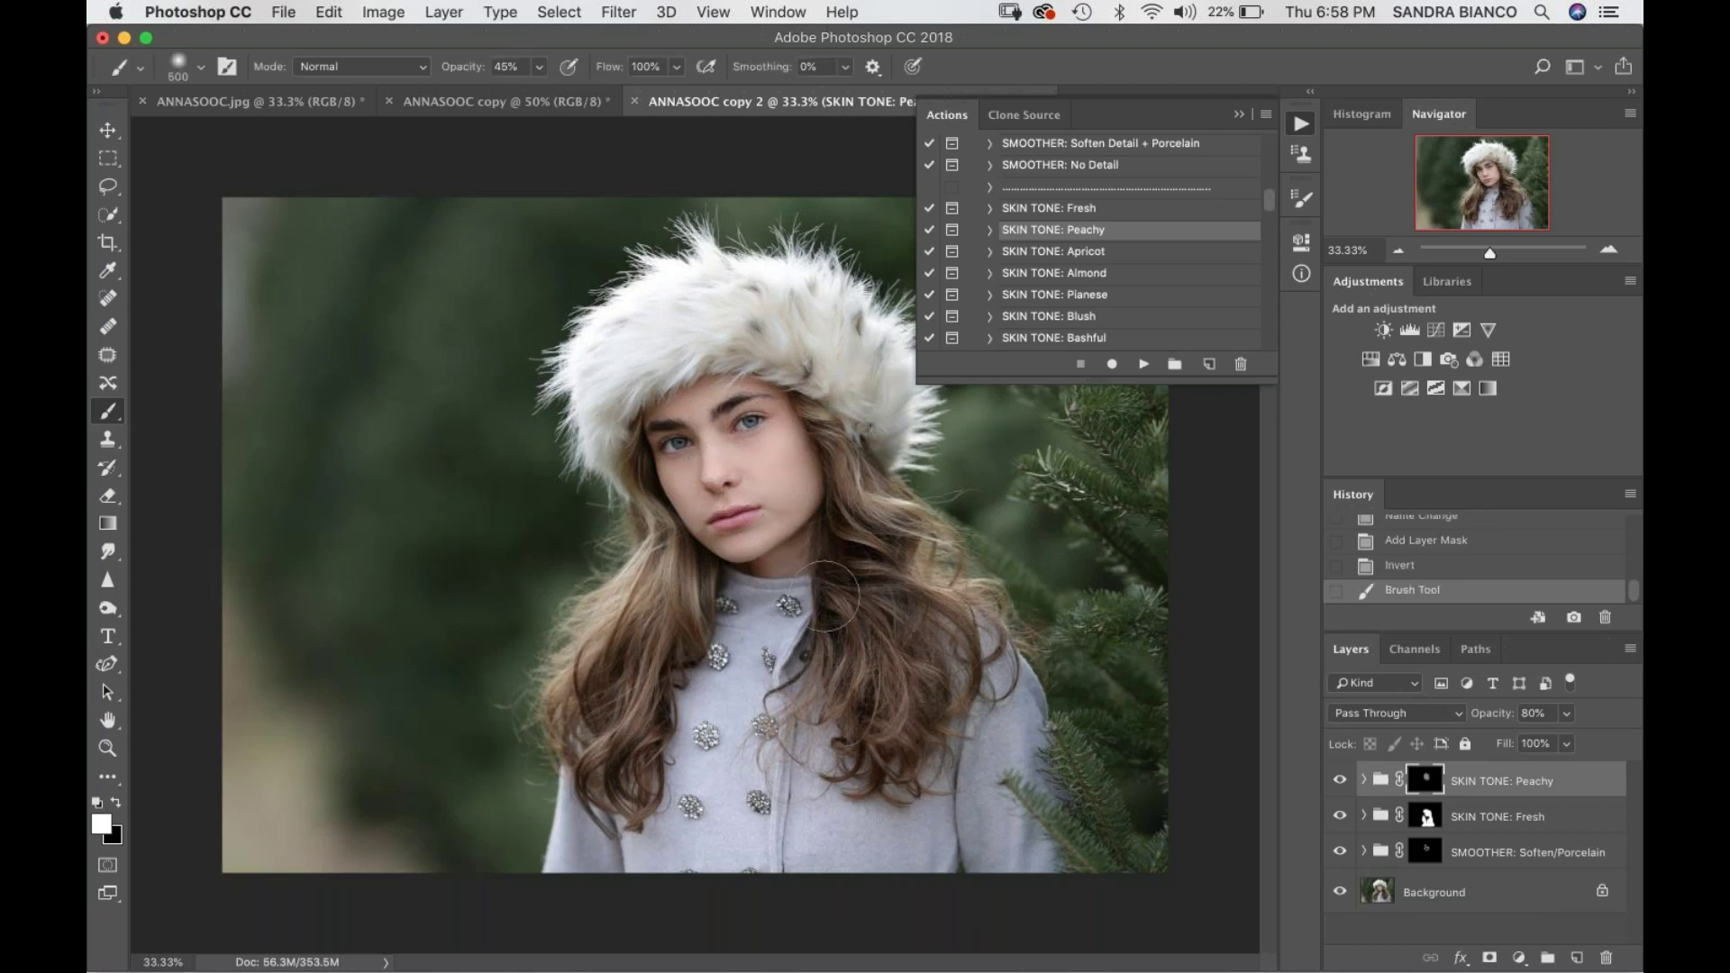
- Mask the Peachy tone out of unwanted facial areas with a black brush at size 60 and 100% opacity
key("super+equal")
key("bracketleft")
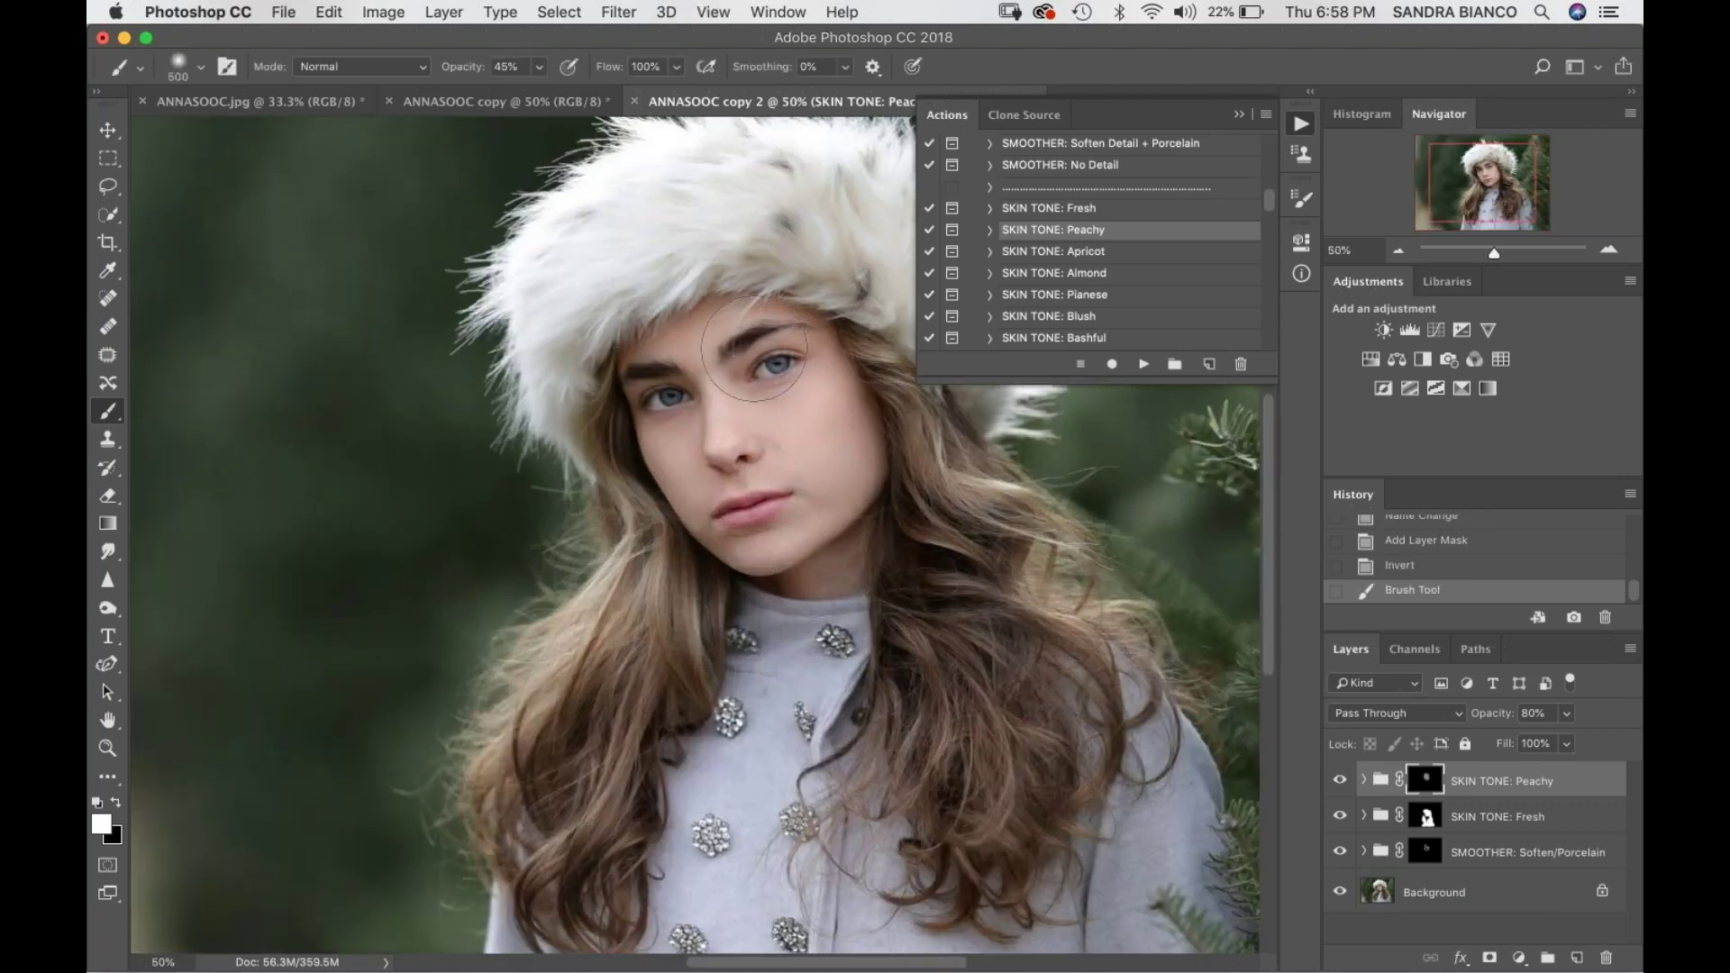
key("x")
left_click(539, 67)
left_click_drag(543, 93, 593, 93)
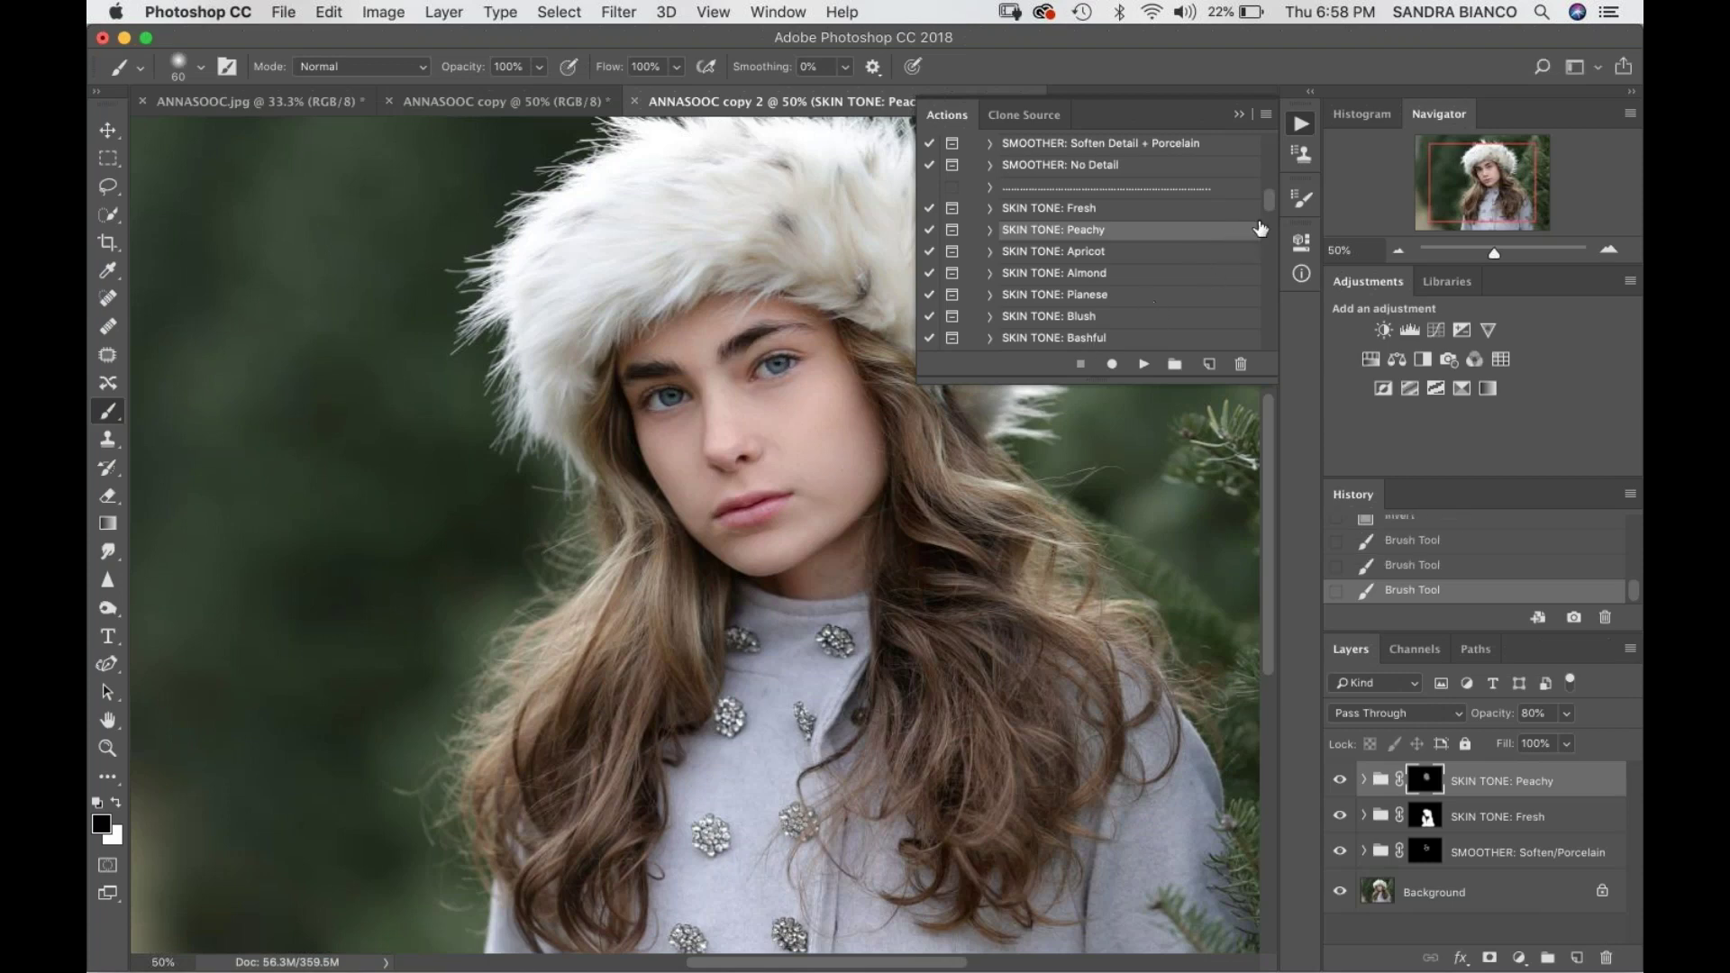
- Run the SKIN TONE: Bashful action and continue past its instruction message
scroll(1266, 200, "down", 3)
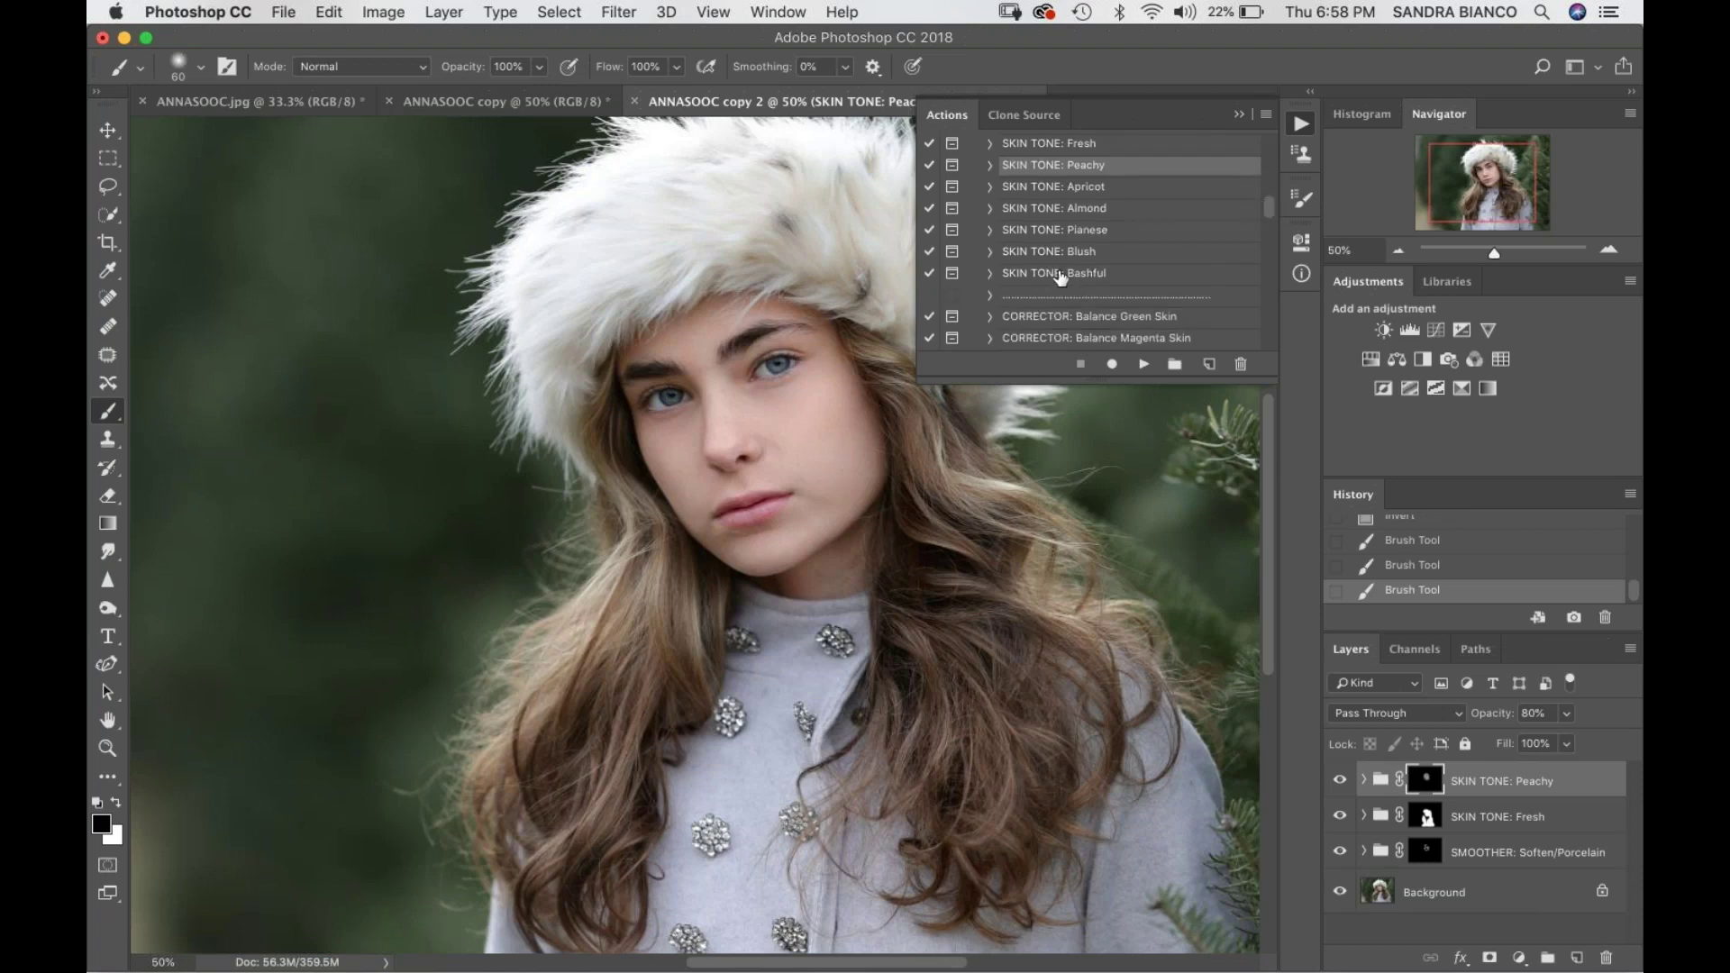
left_click(1079, 276)
left_click(1144, 364)
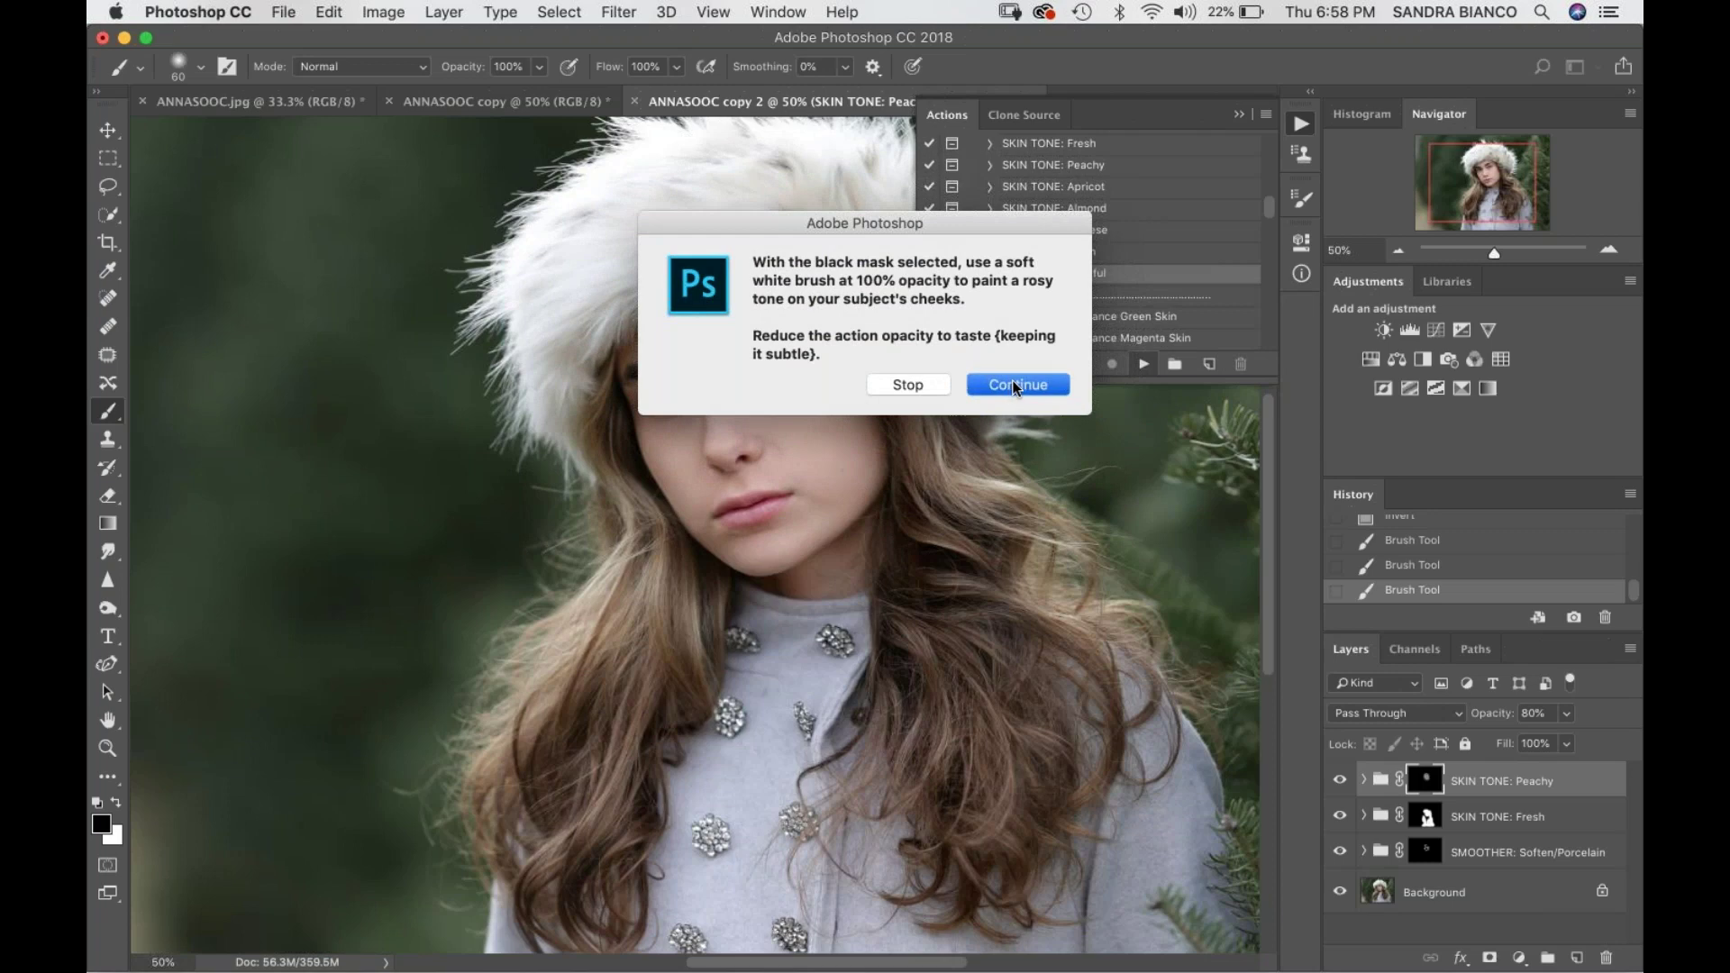
left_click(1011, 380)
- Enlarge the brush and paint the Bashful rosy tone onto both cheeks in white, ending at brush size 400
key("bracketright")
key("bracketright")
key("bracketright")
key("bracketright")
key("bracketright")
key("bracketright")
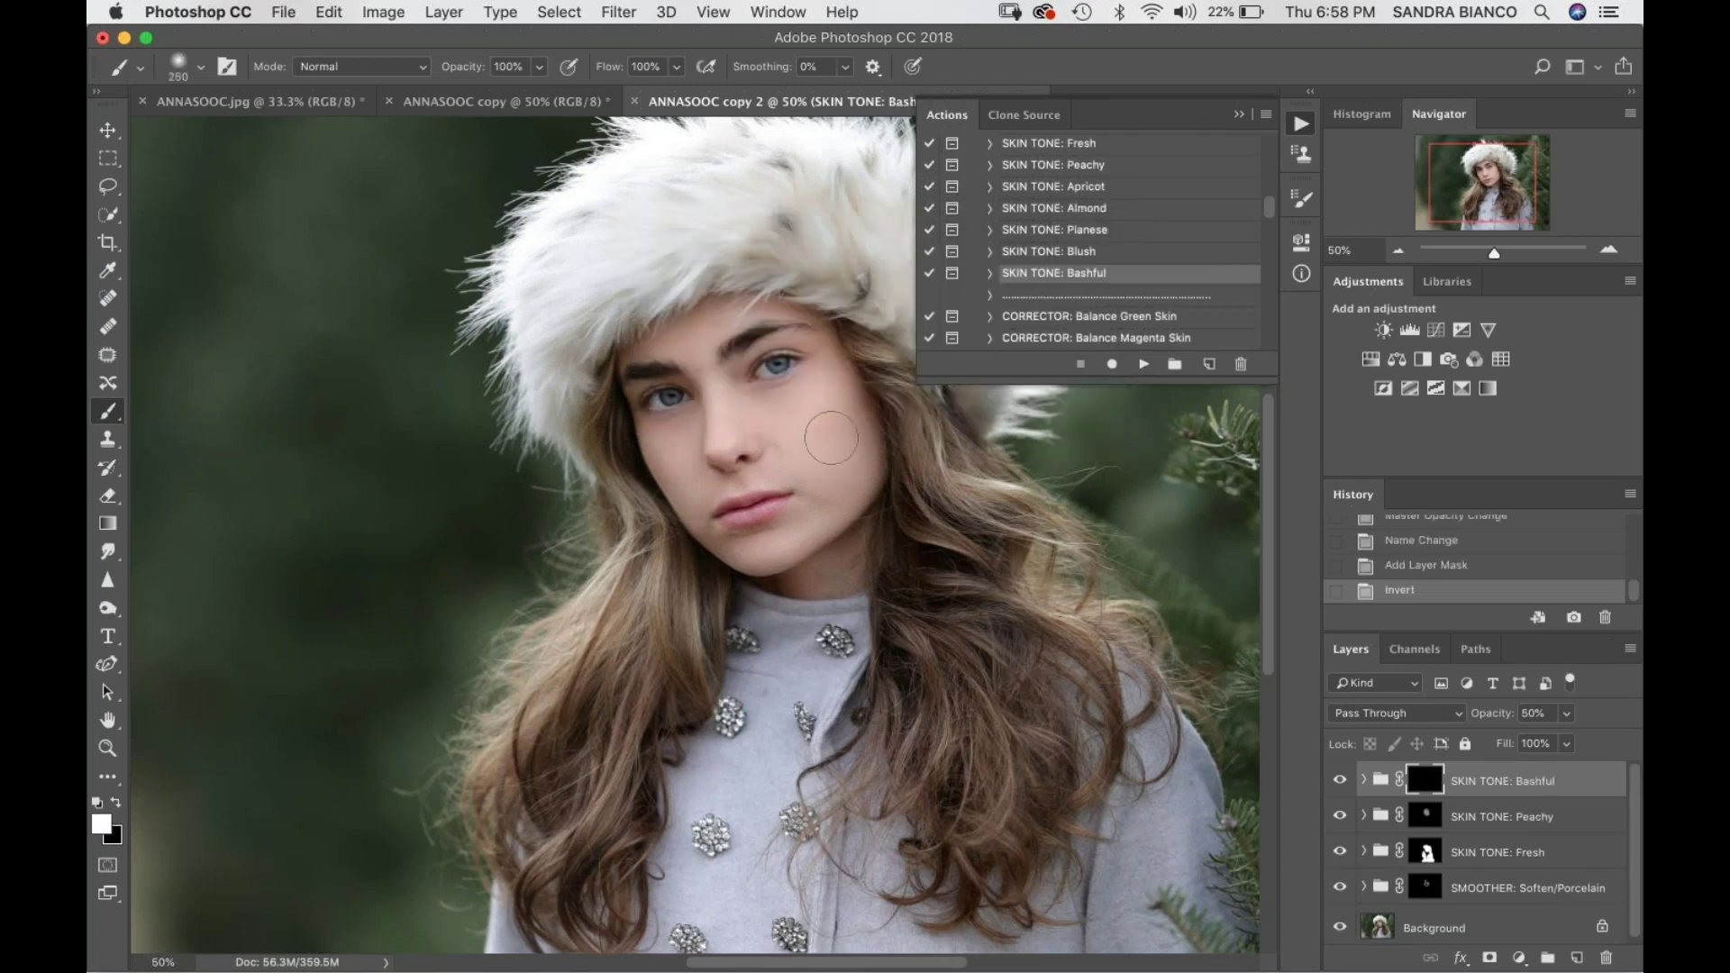
left_click_drag(831, 432, 827, 435)
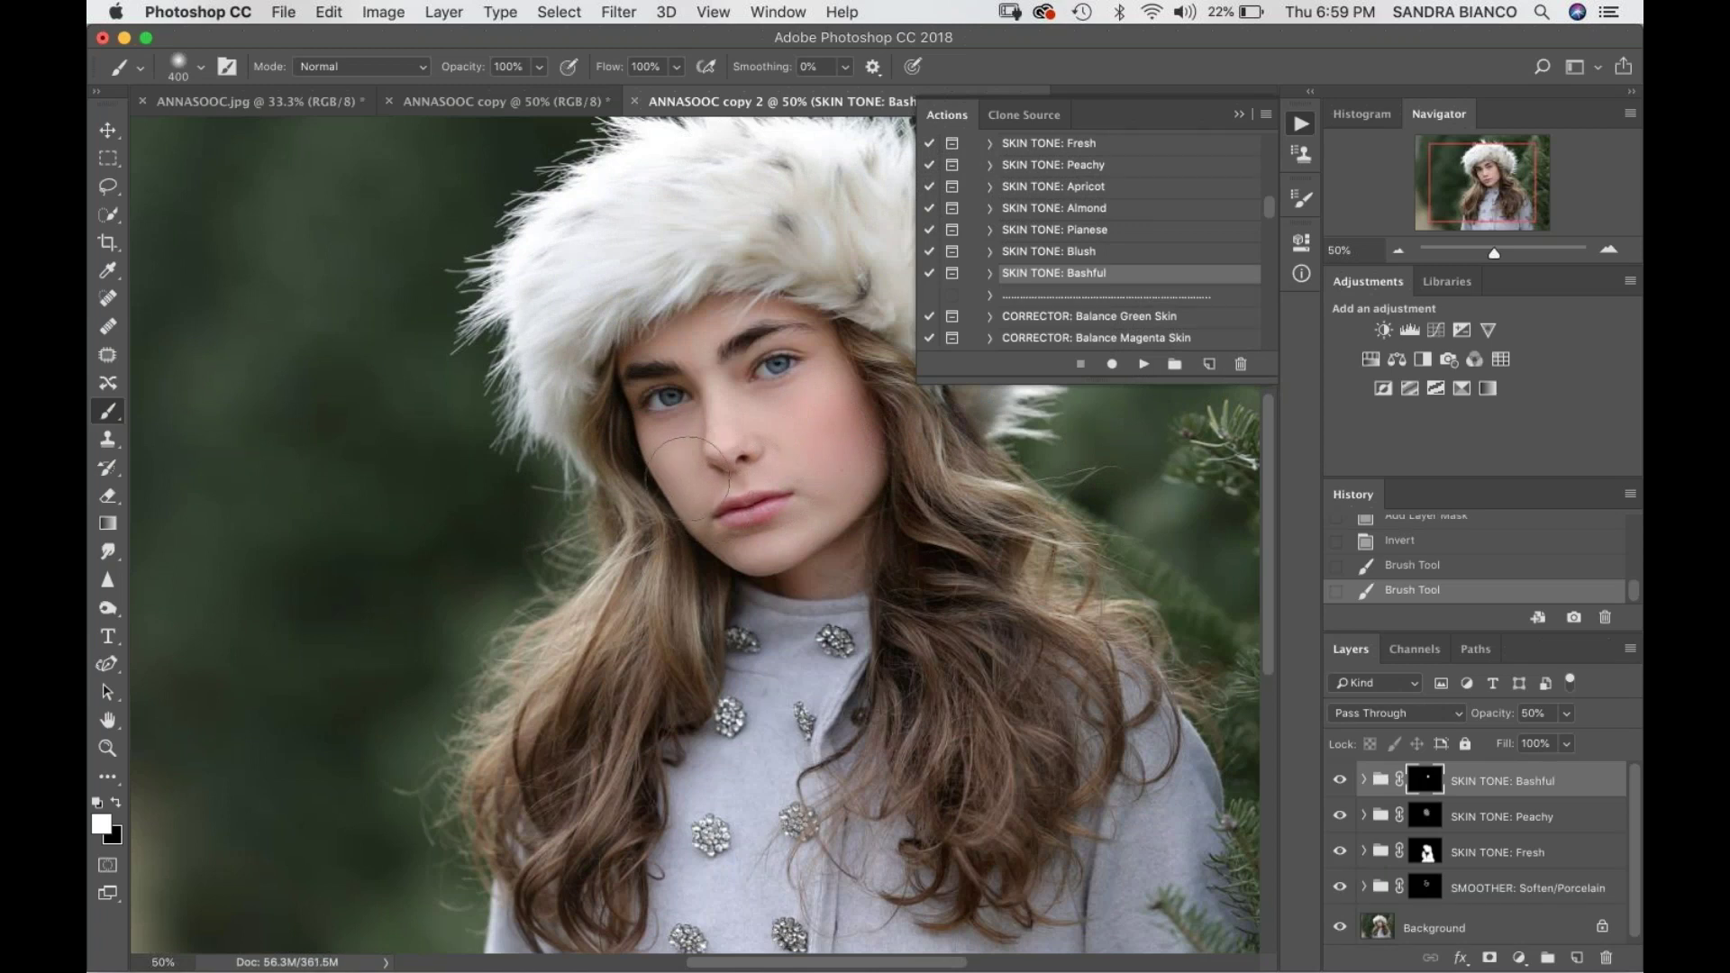
mouse_move(662, 484)
left_mouse_down()
mouse_move(678, 479)
mouse_move(644, 491)
left_mouse_up()
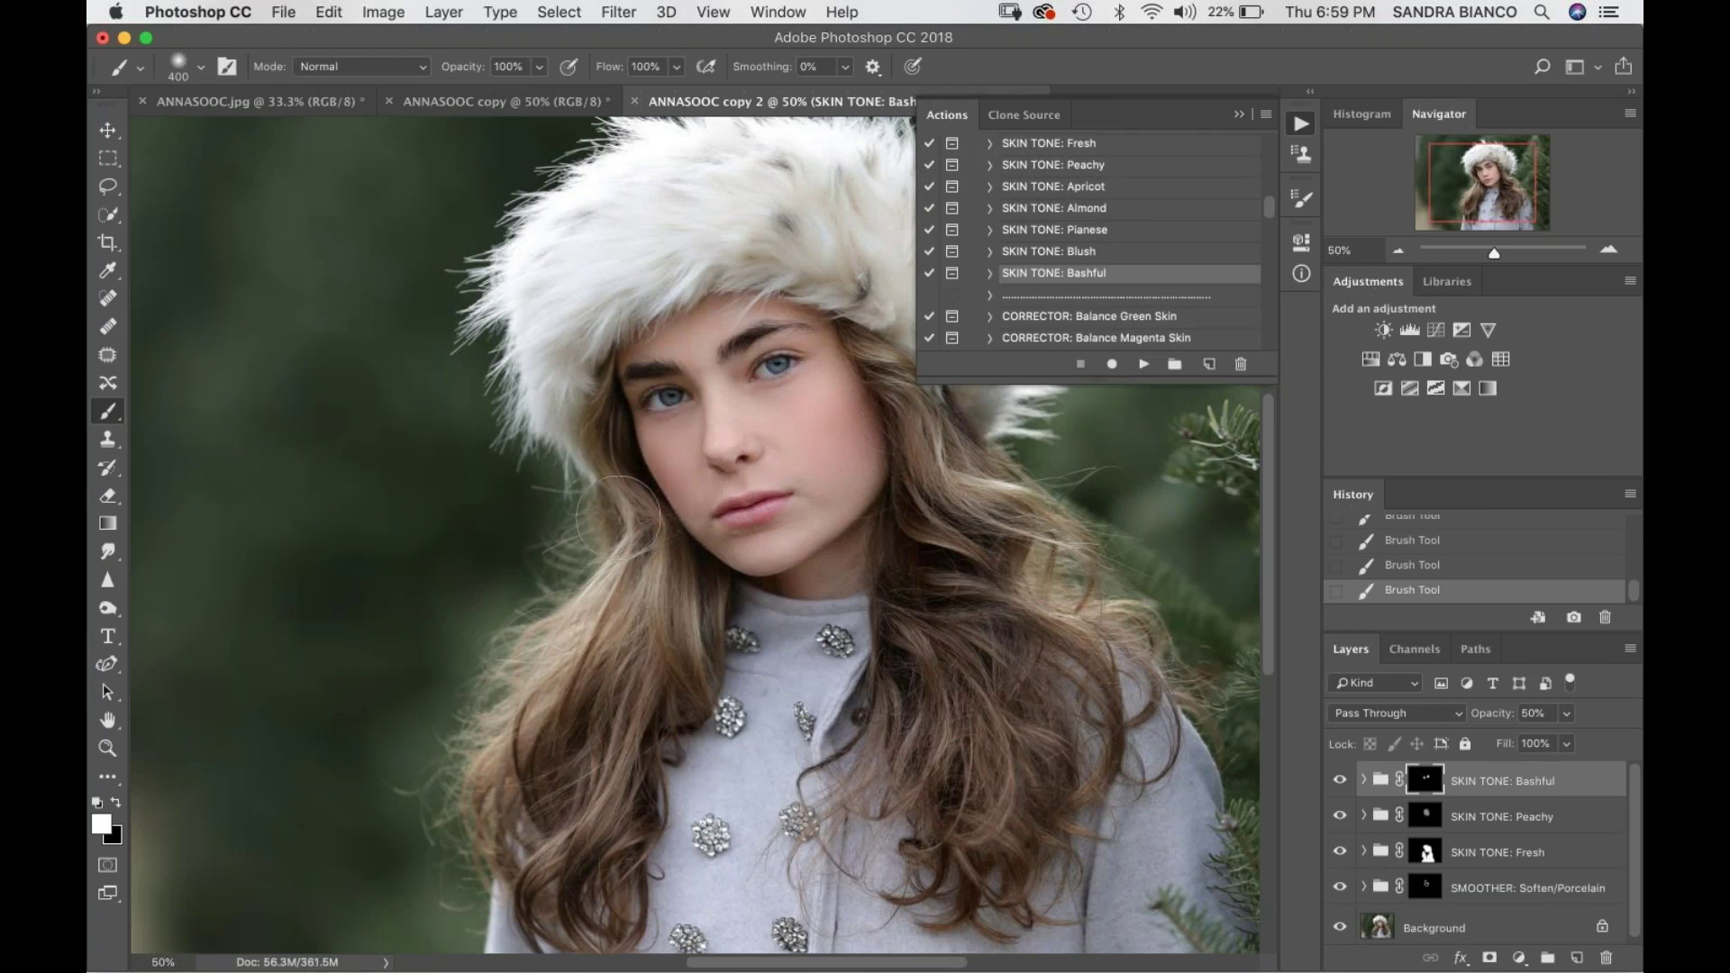
- Reduce the brush size to 90 and switch its colour to black for cleaning up the Bashful mask
key("bracketleft")
key("bracketleft")
key("bracketleft")
key("bracketleft")
key("x")
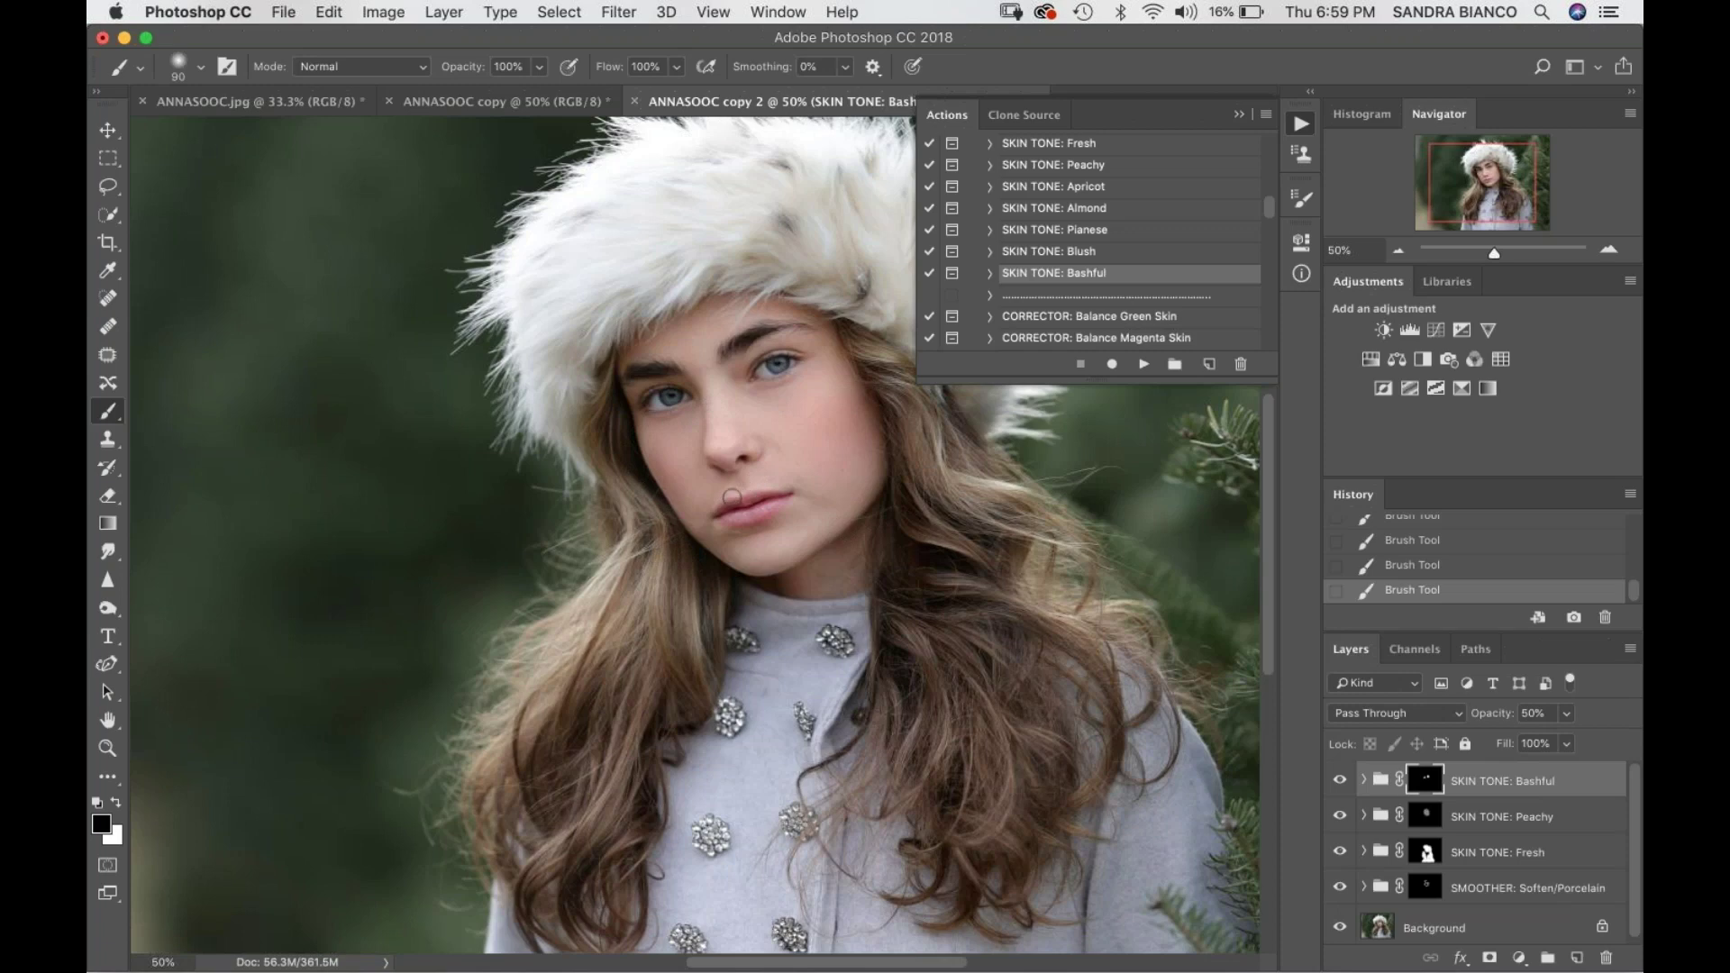
- Compare the face with and without the Bashful blush and lower that group's opacity to 35%
left_click(1340, 781)
left_click(1341, 780)
key("super+minus")
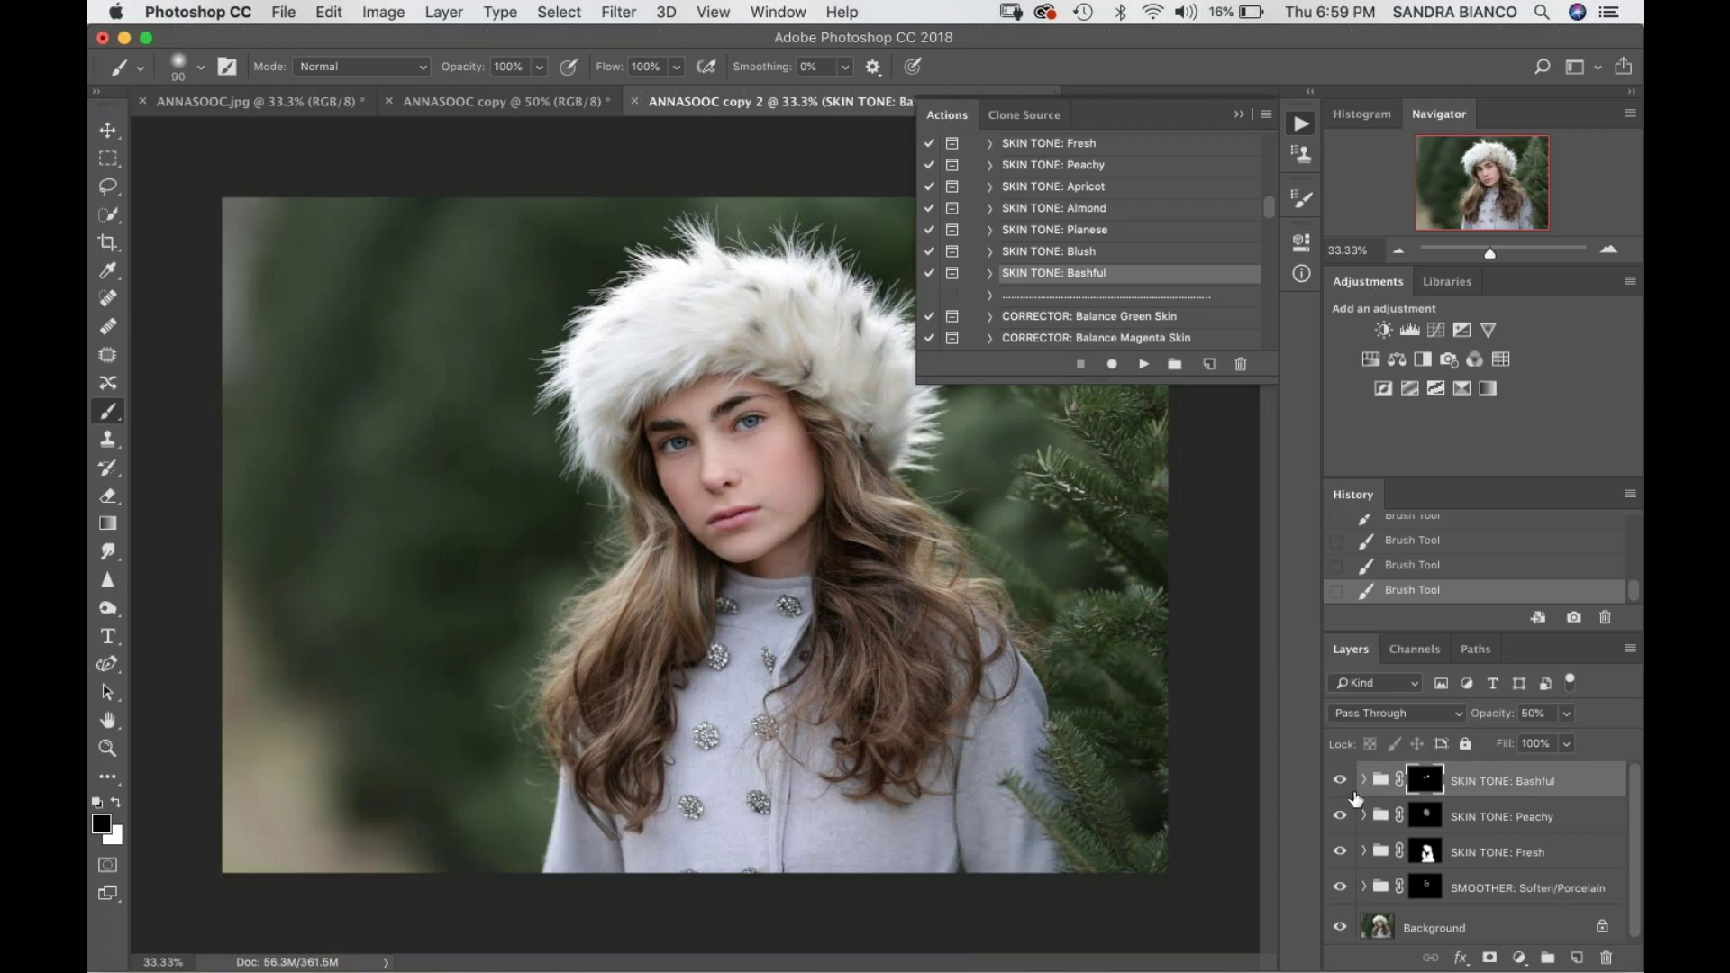
left_click(1340, 780)
left_click(1340, 780)
left_click(1550, 739)
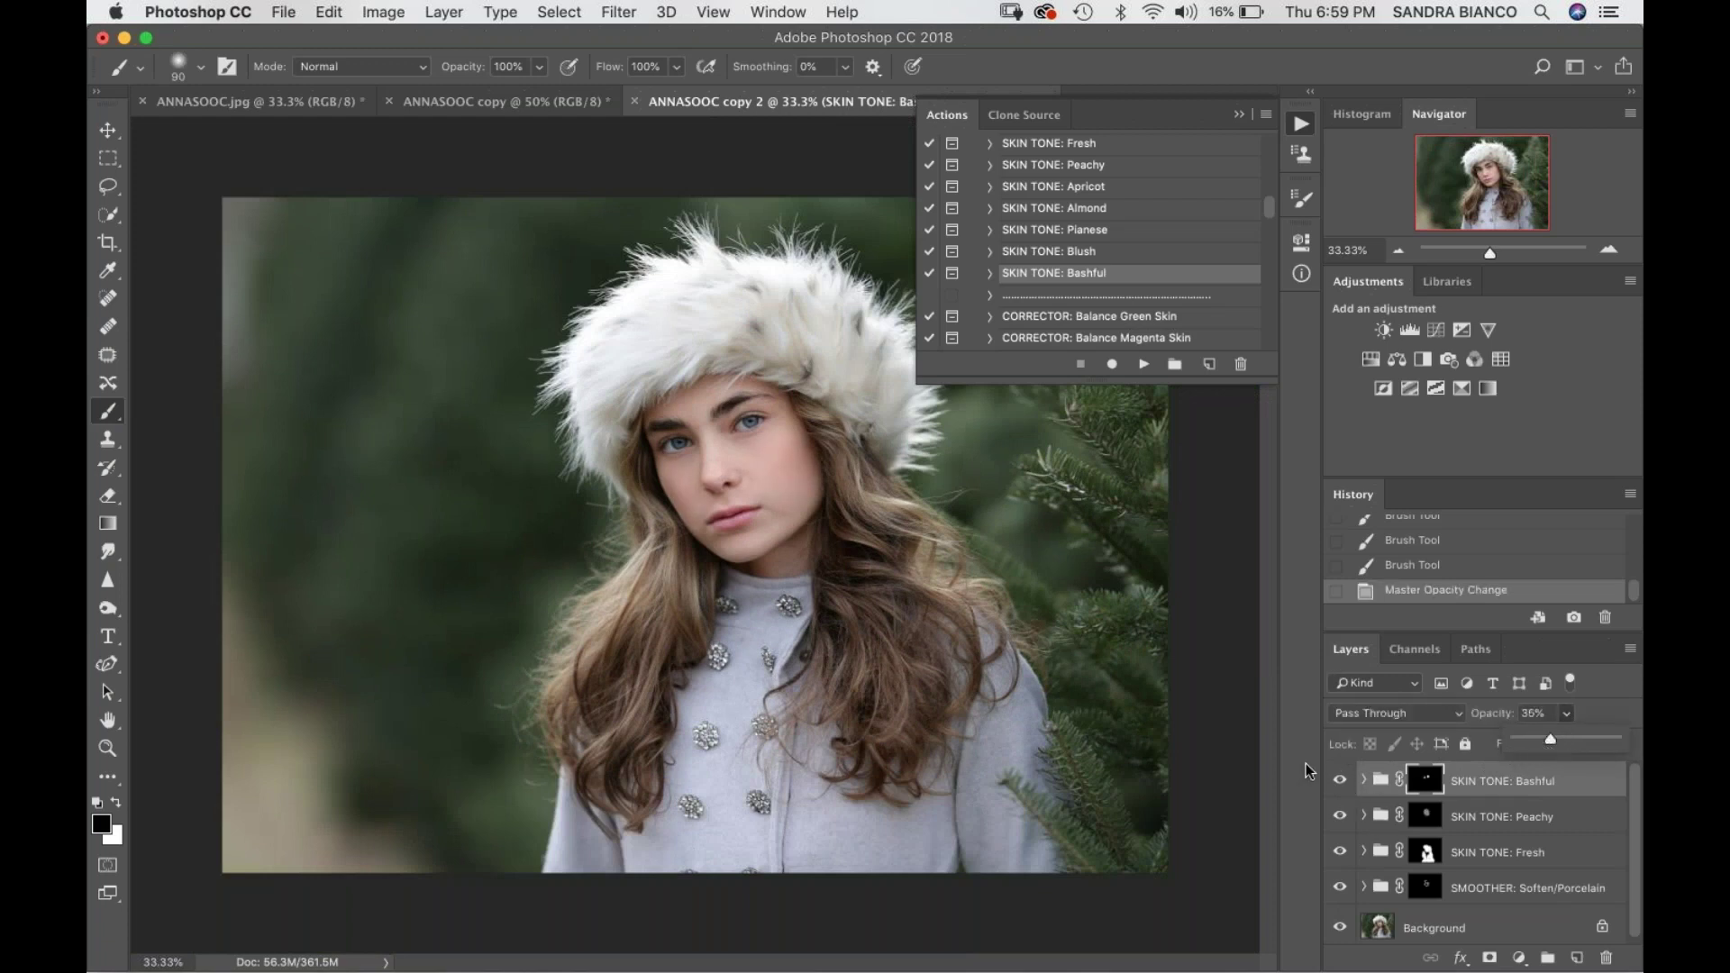
left_click(1343, 779)
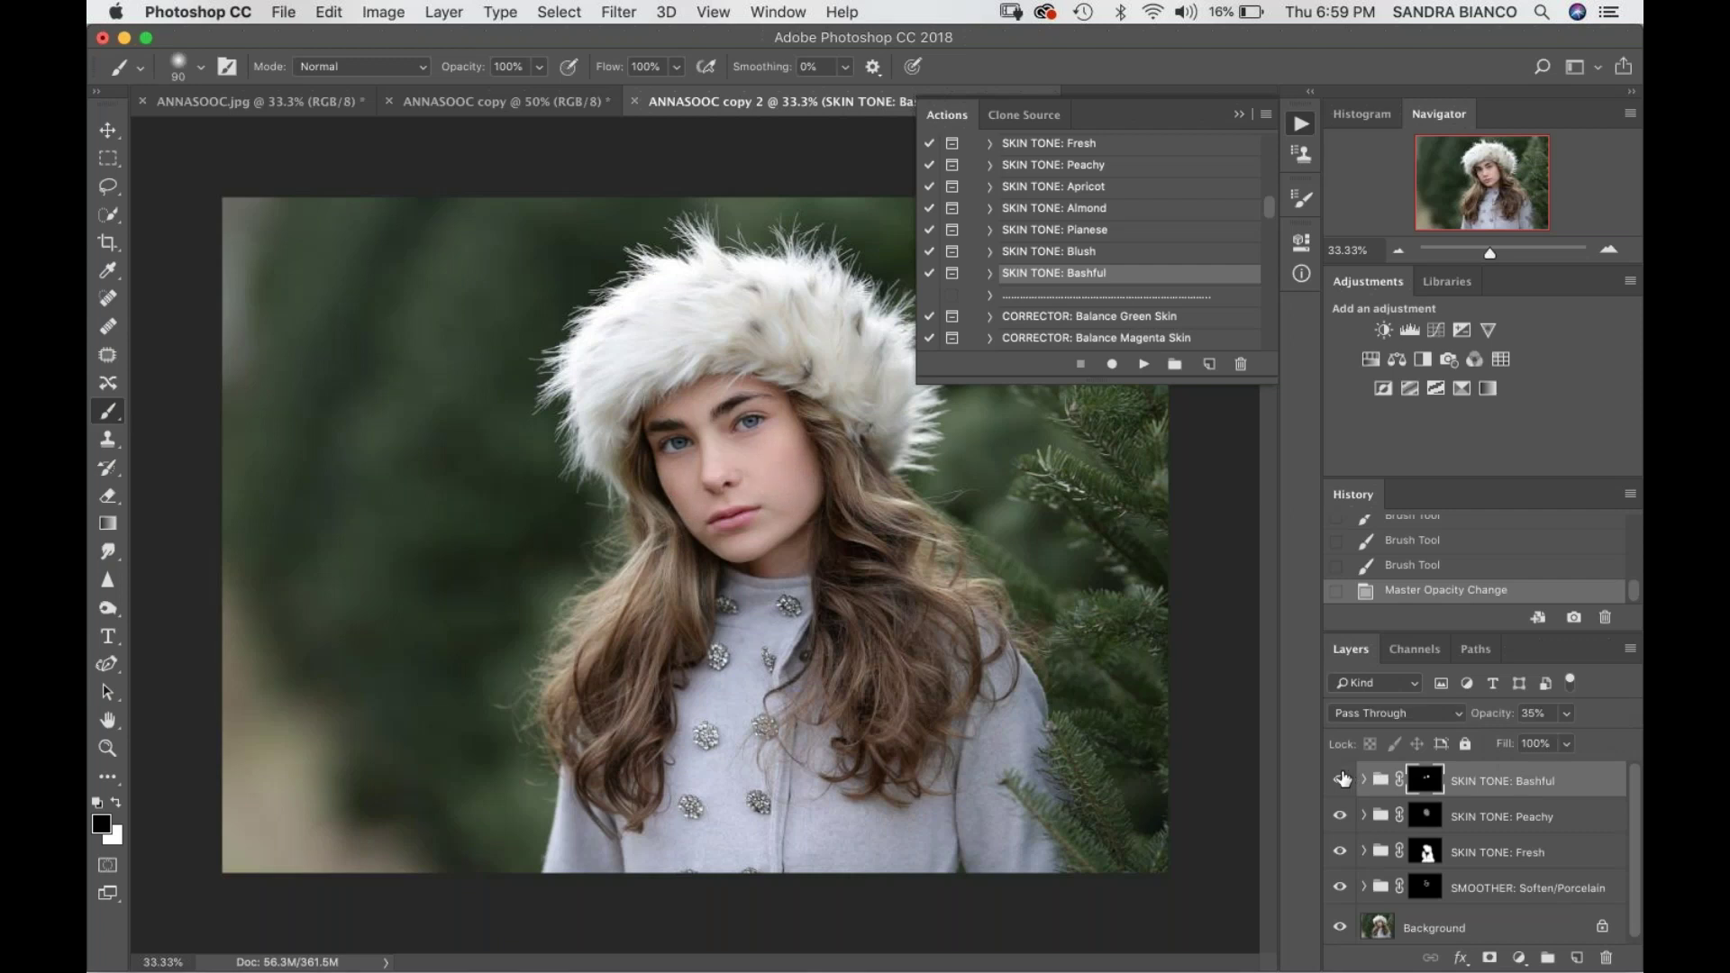
- Run the CORRECTOR: Soft Orange Reducer action and continue past its instruction message
key("super+equal")
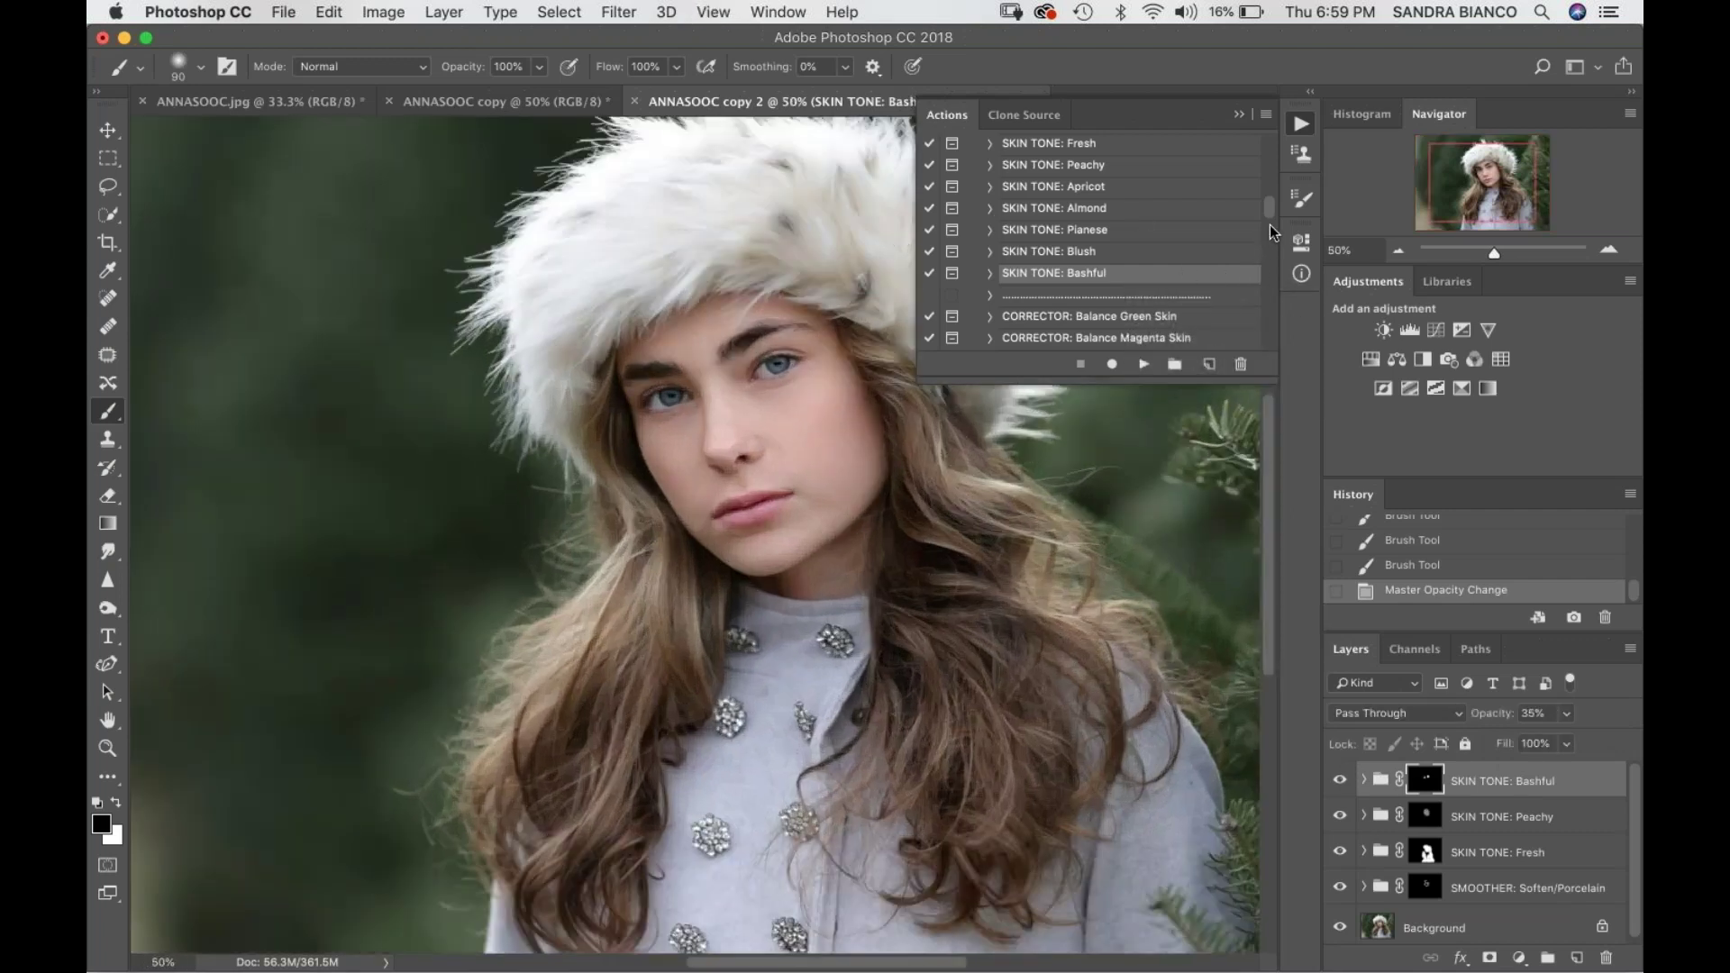
scroll(1273, 217, "down", 2)
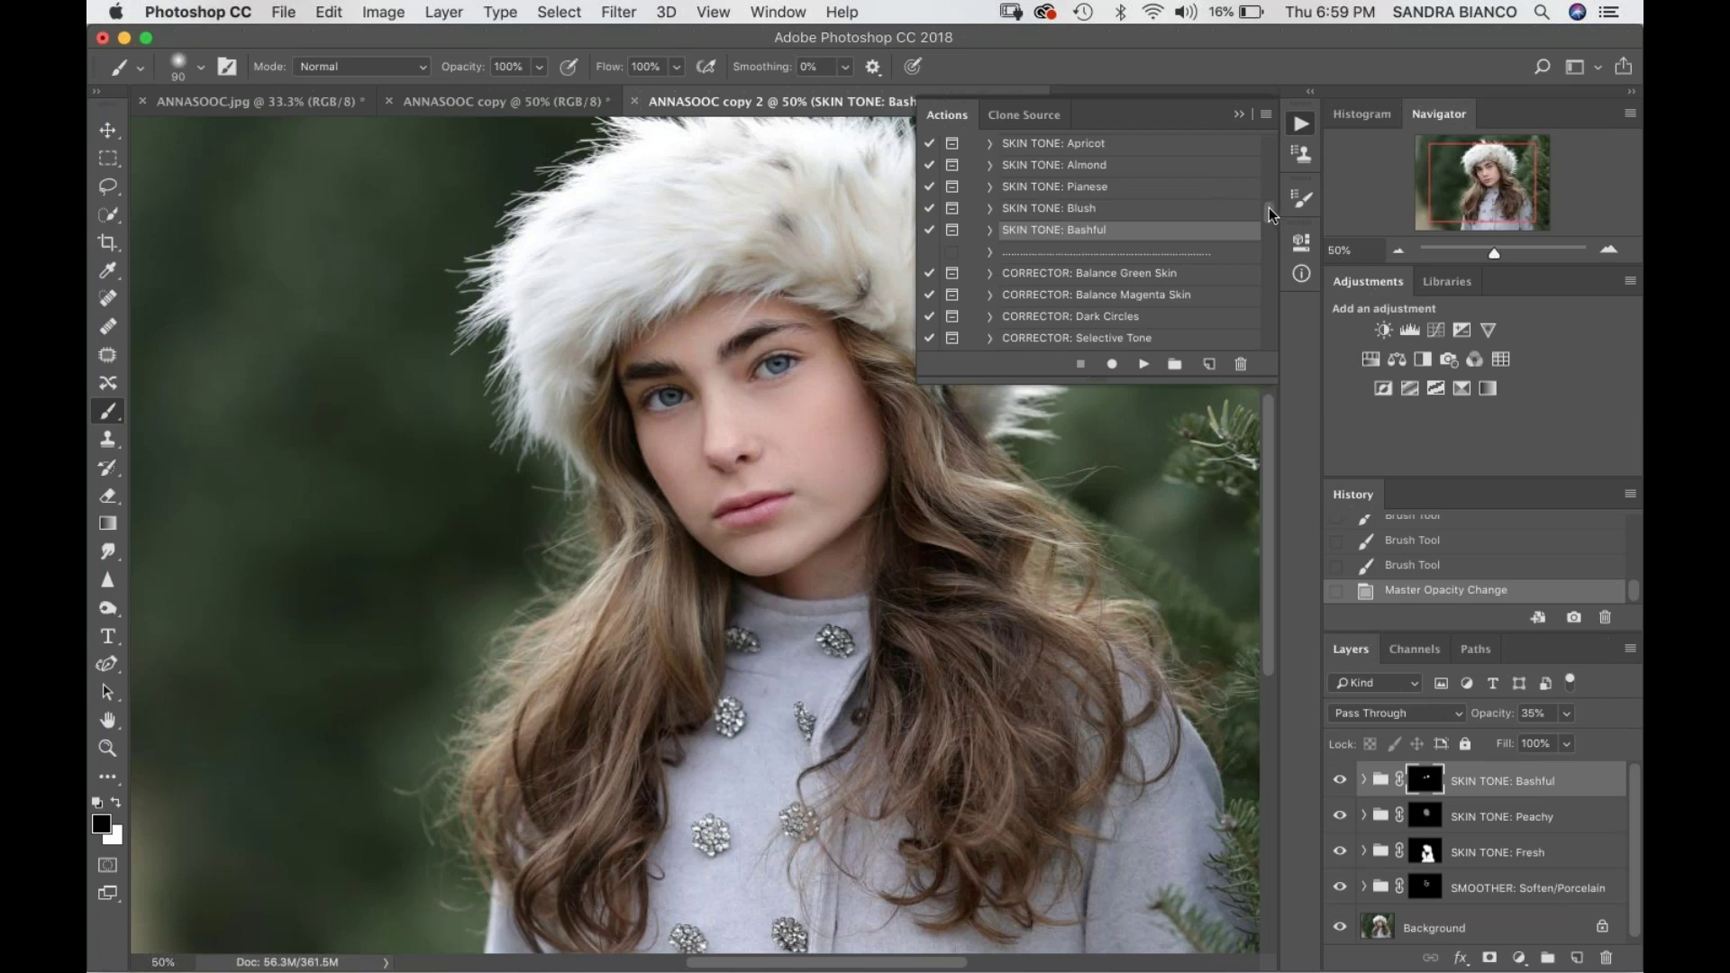
left_click_drag(1273, 218, 1273, 223)
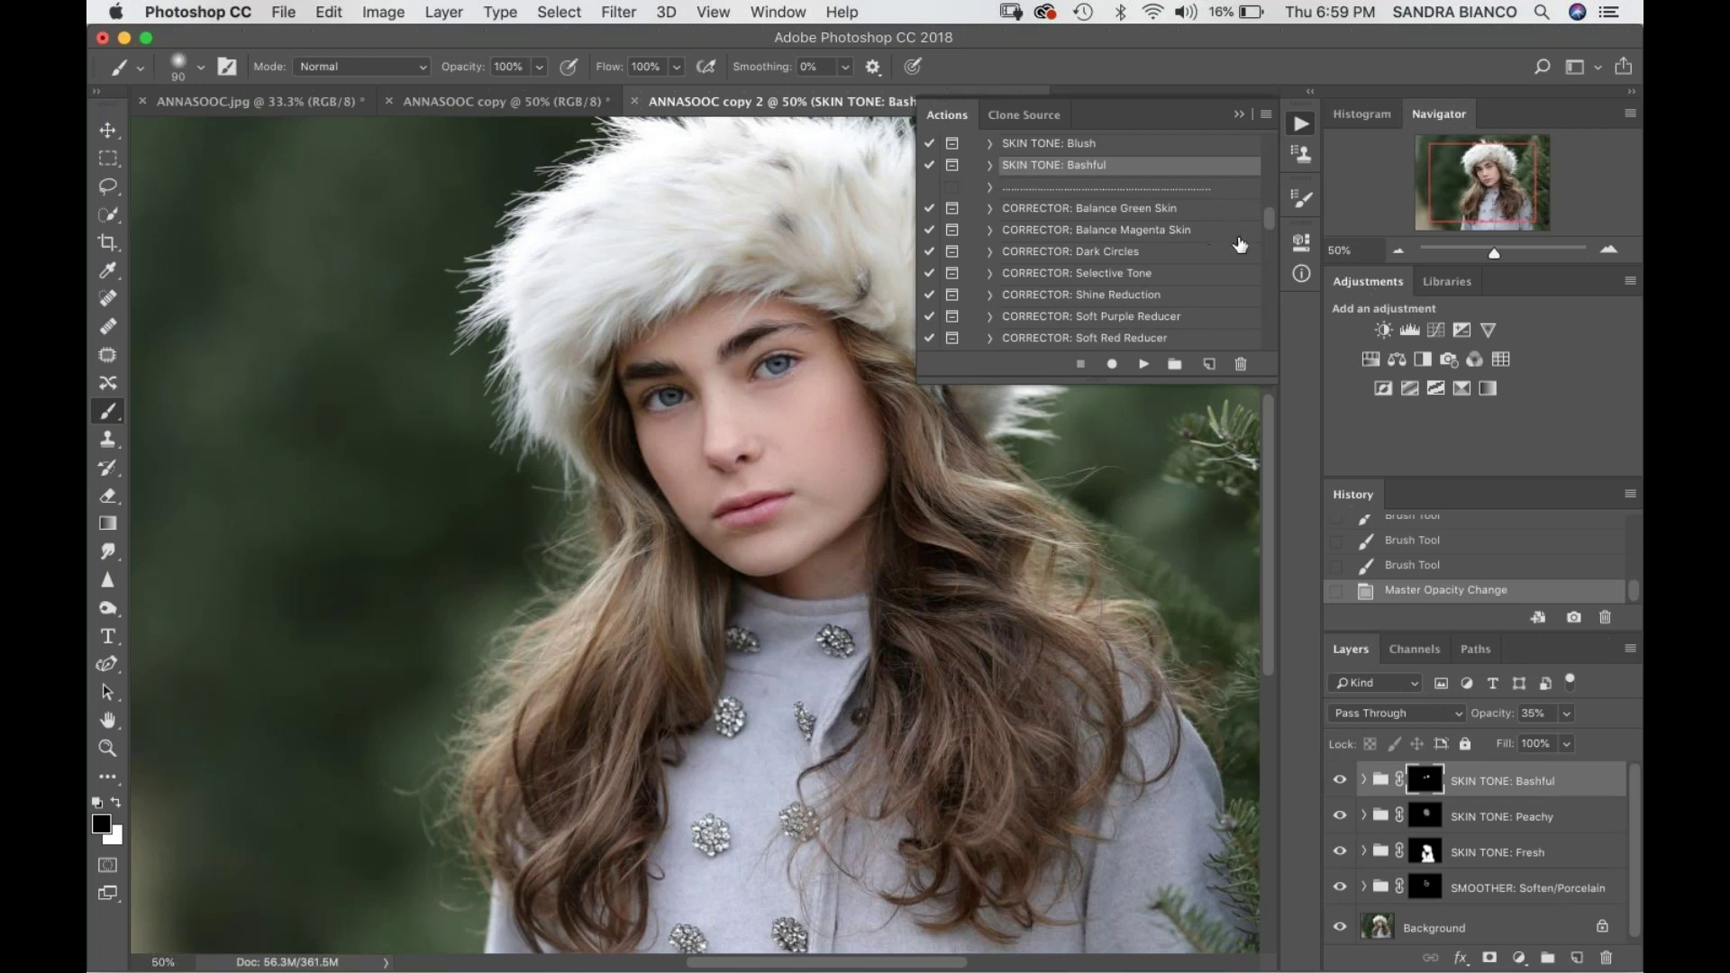
left_click_drag(1273, 220, 1271, 231)
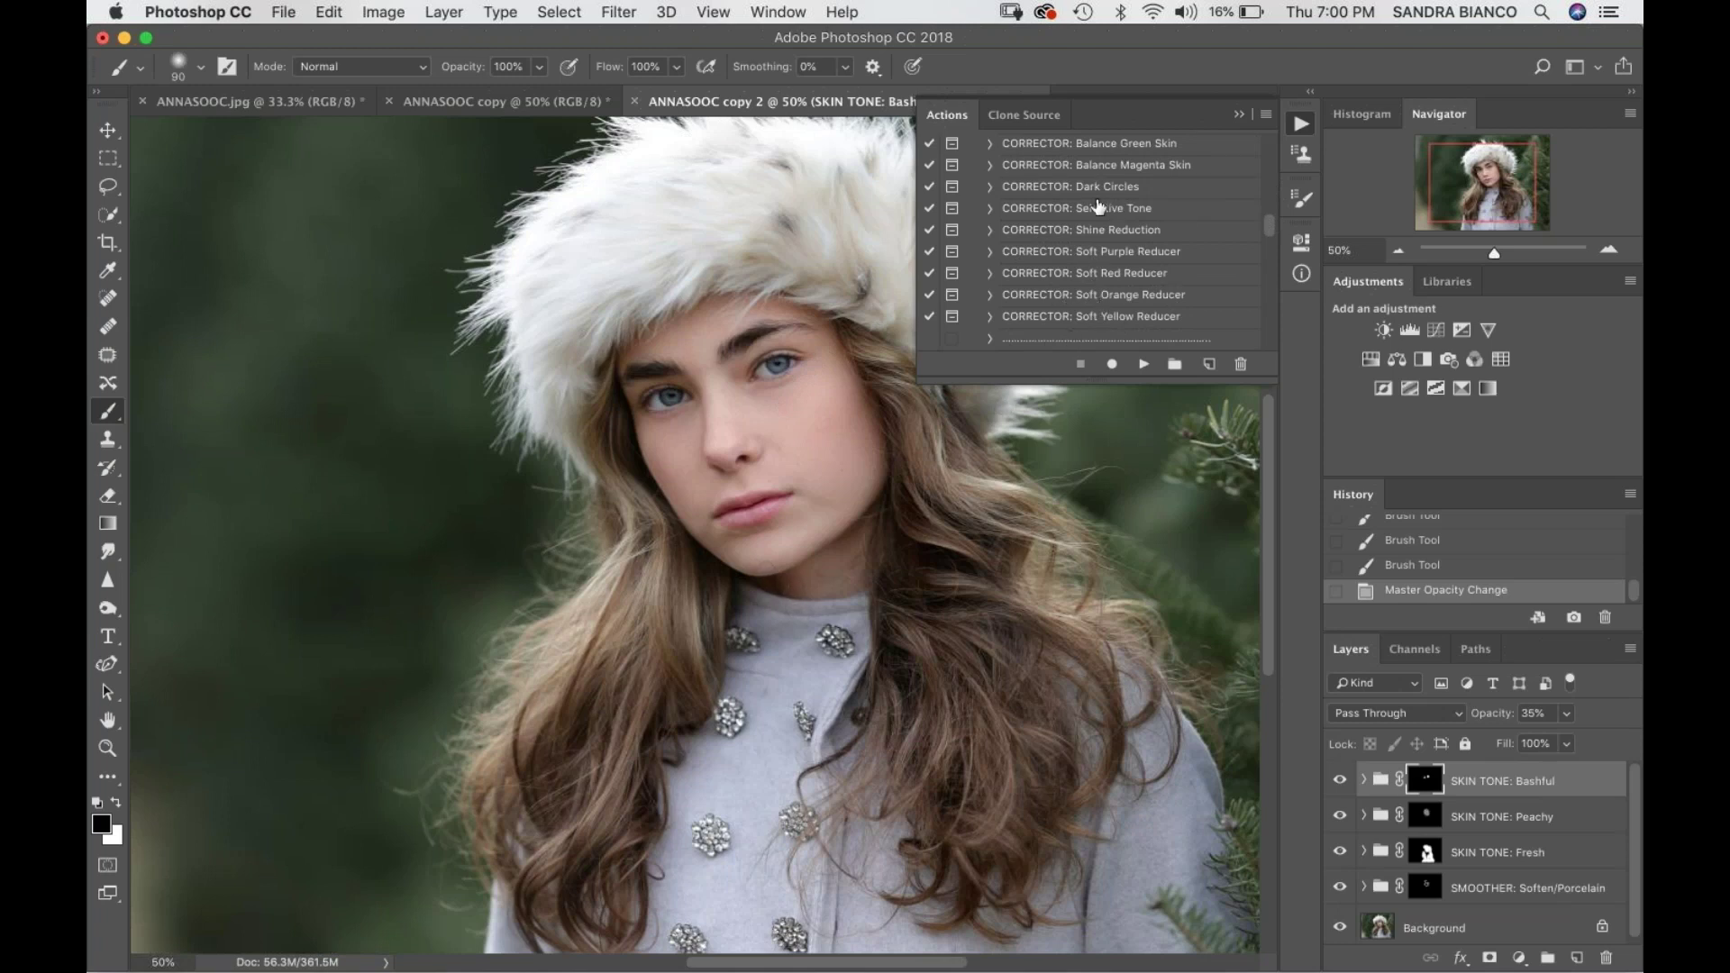
left_click(1100, 296)
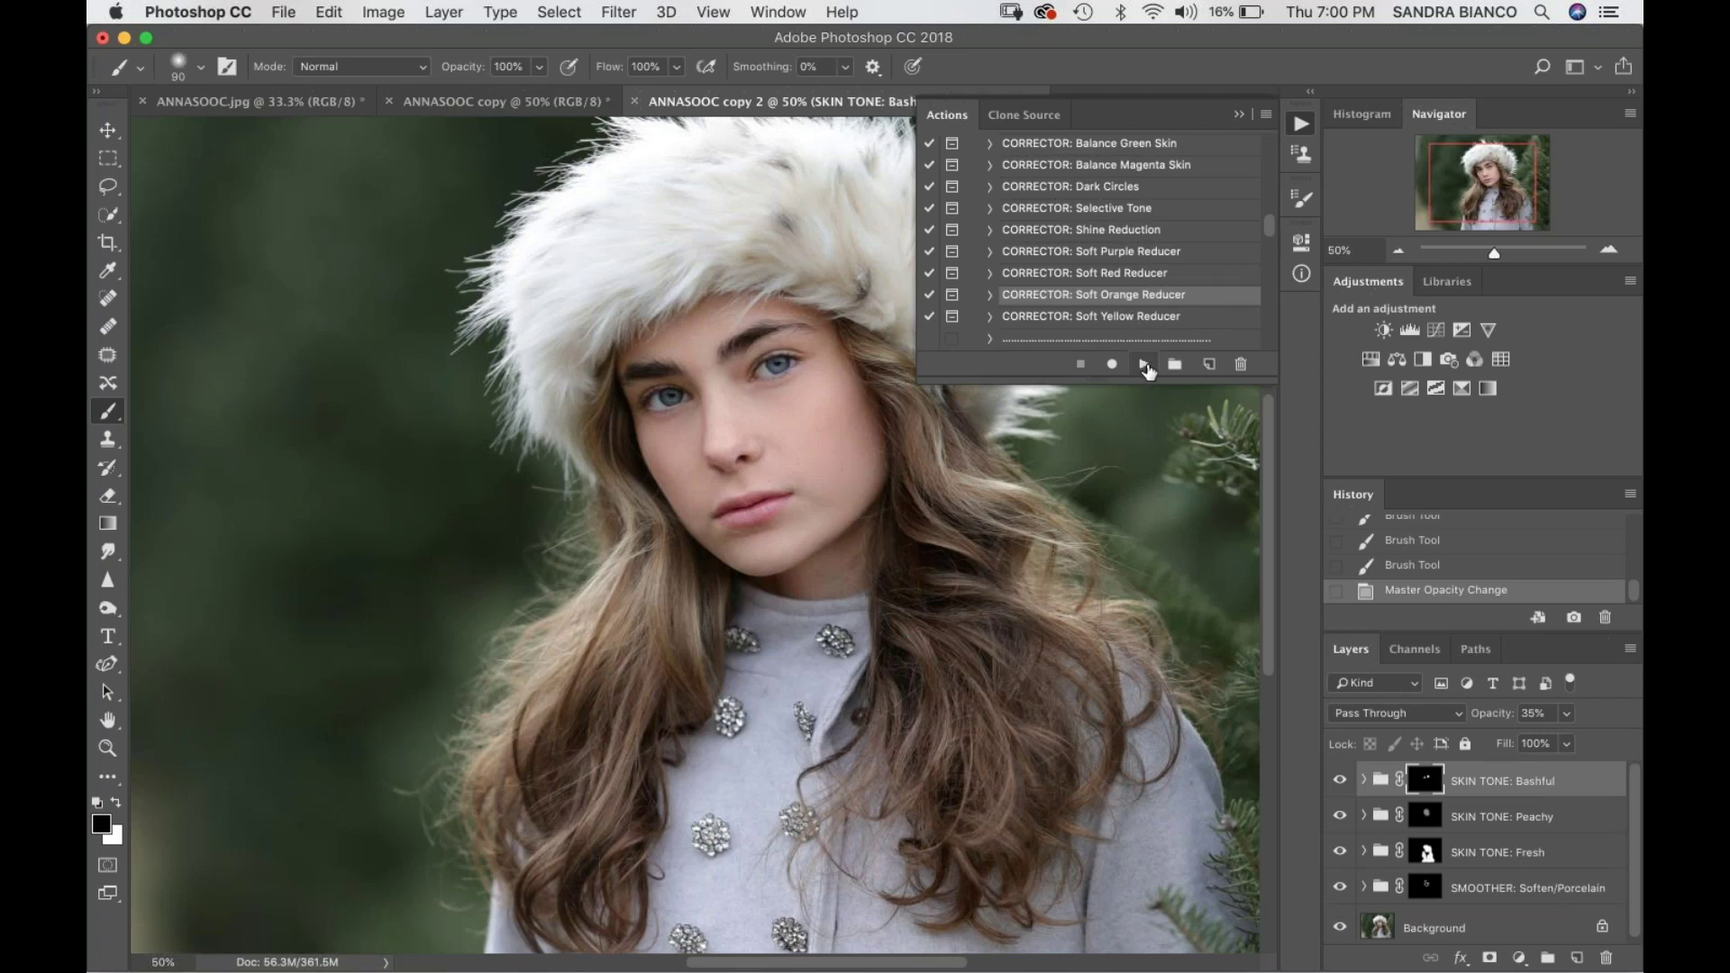
left_click(1144, 364)
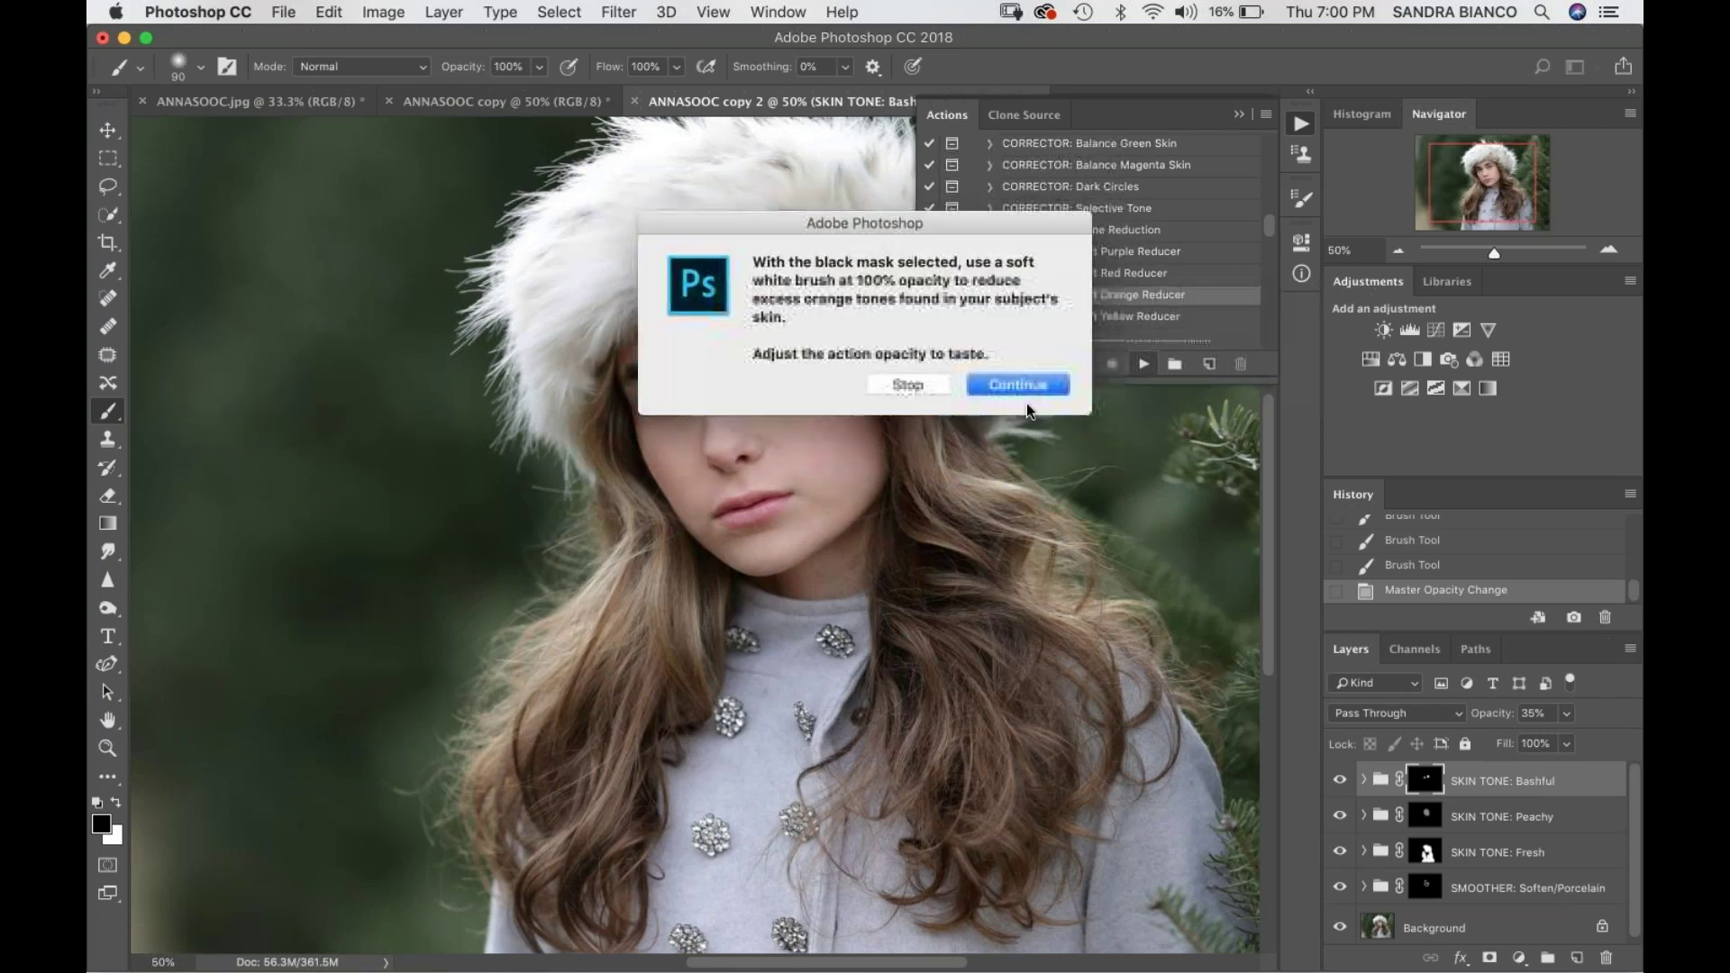
left_click(1022, 381)
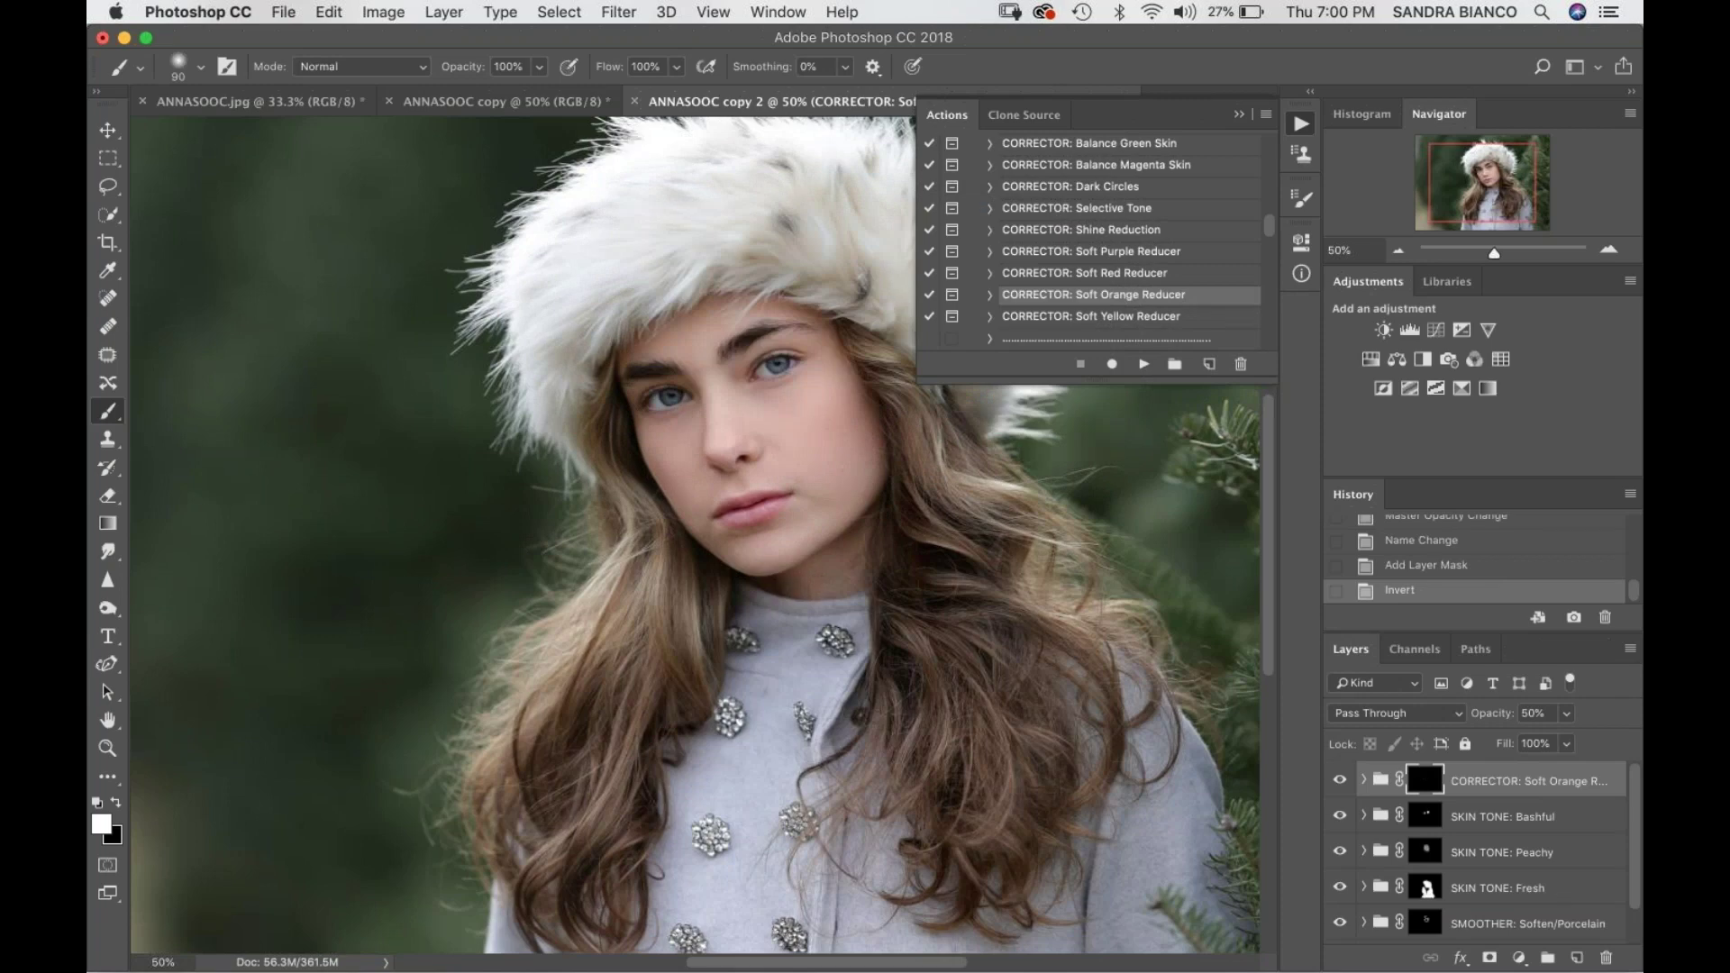
- Paint the orange reduction onto the chin, compare before and after, and set the corrector group's opacity to 23%
left_click(757, 541)
left_click(1341, 781)
left_click(1341, 781)
left_click_drag(1567, 713, 1540, 737)
left_click(1347, 779)
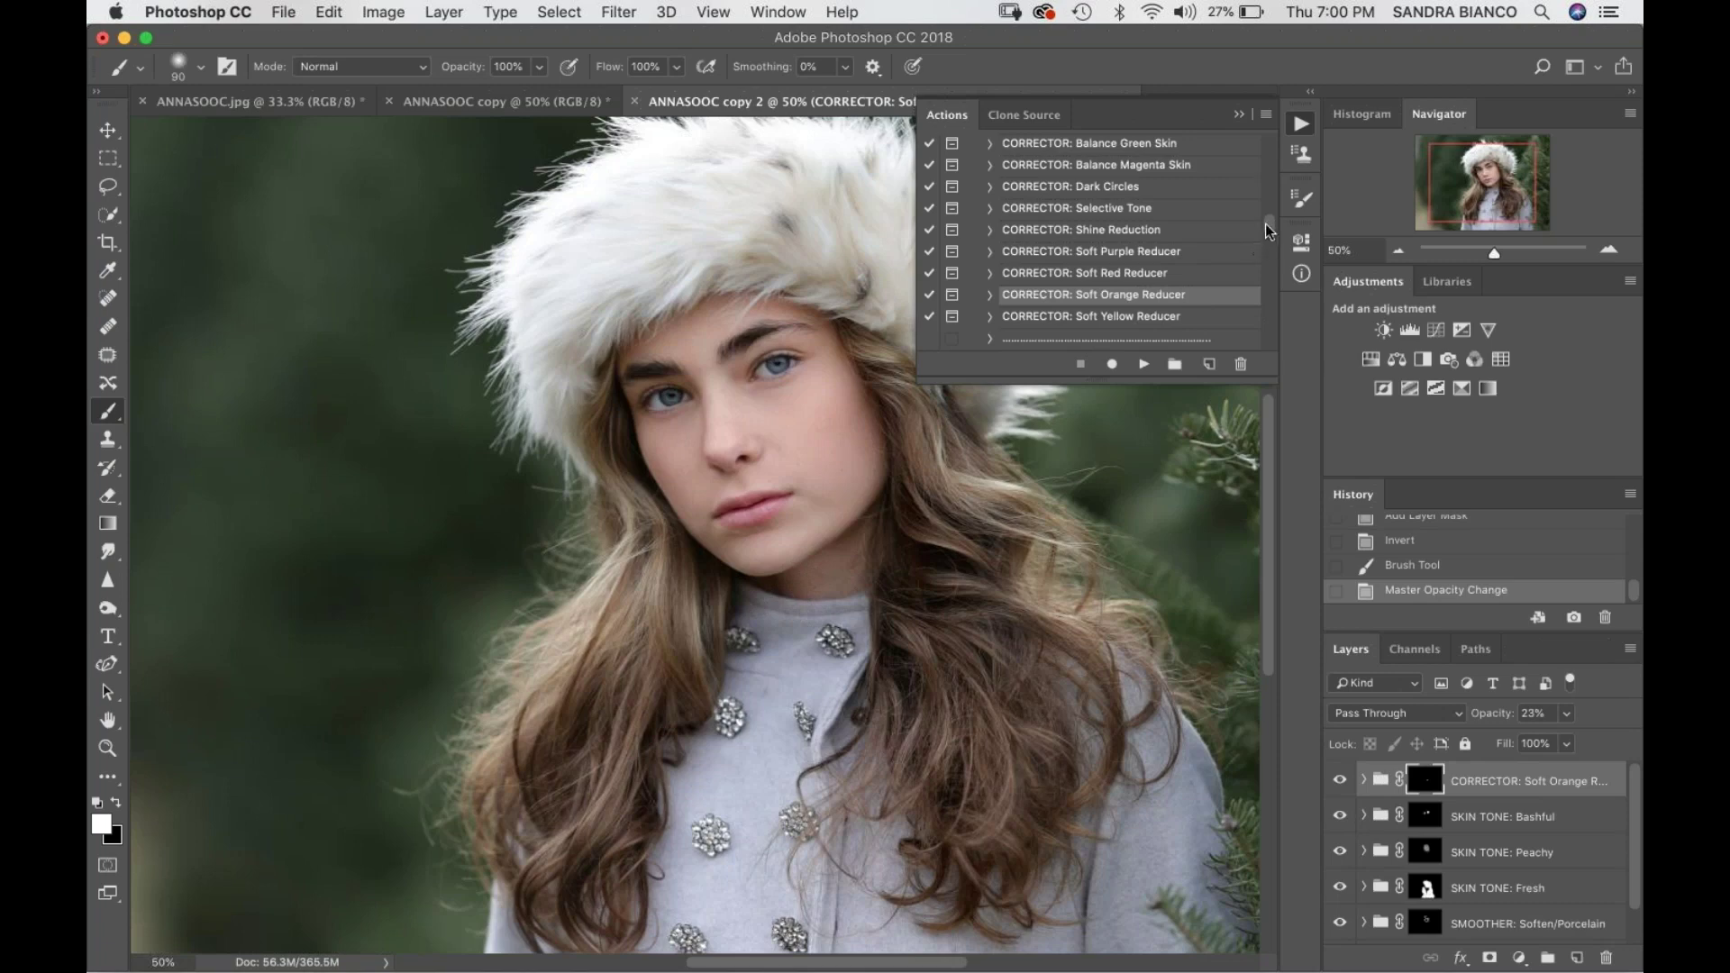
- Run the BASE: Eye Foundation action and continue past its instruction message
scroll(1267, 229, "down", 5)
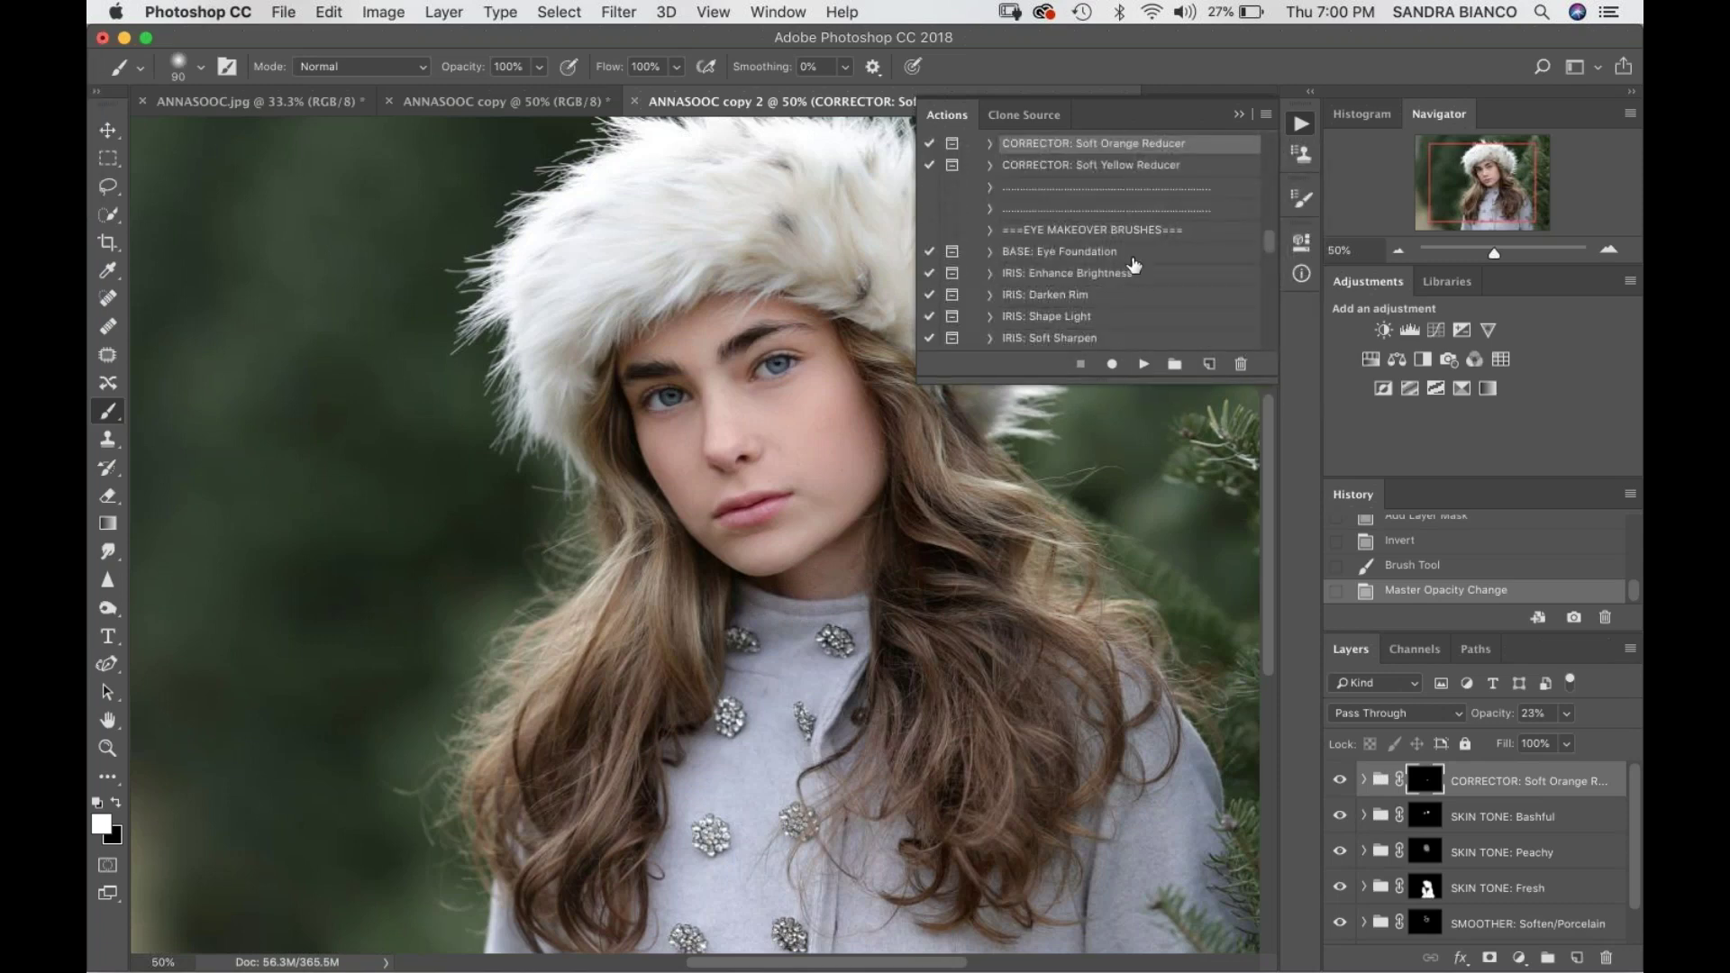
left_click(1105, 254)
left_click(1144, 363)
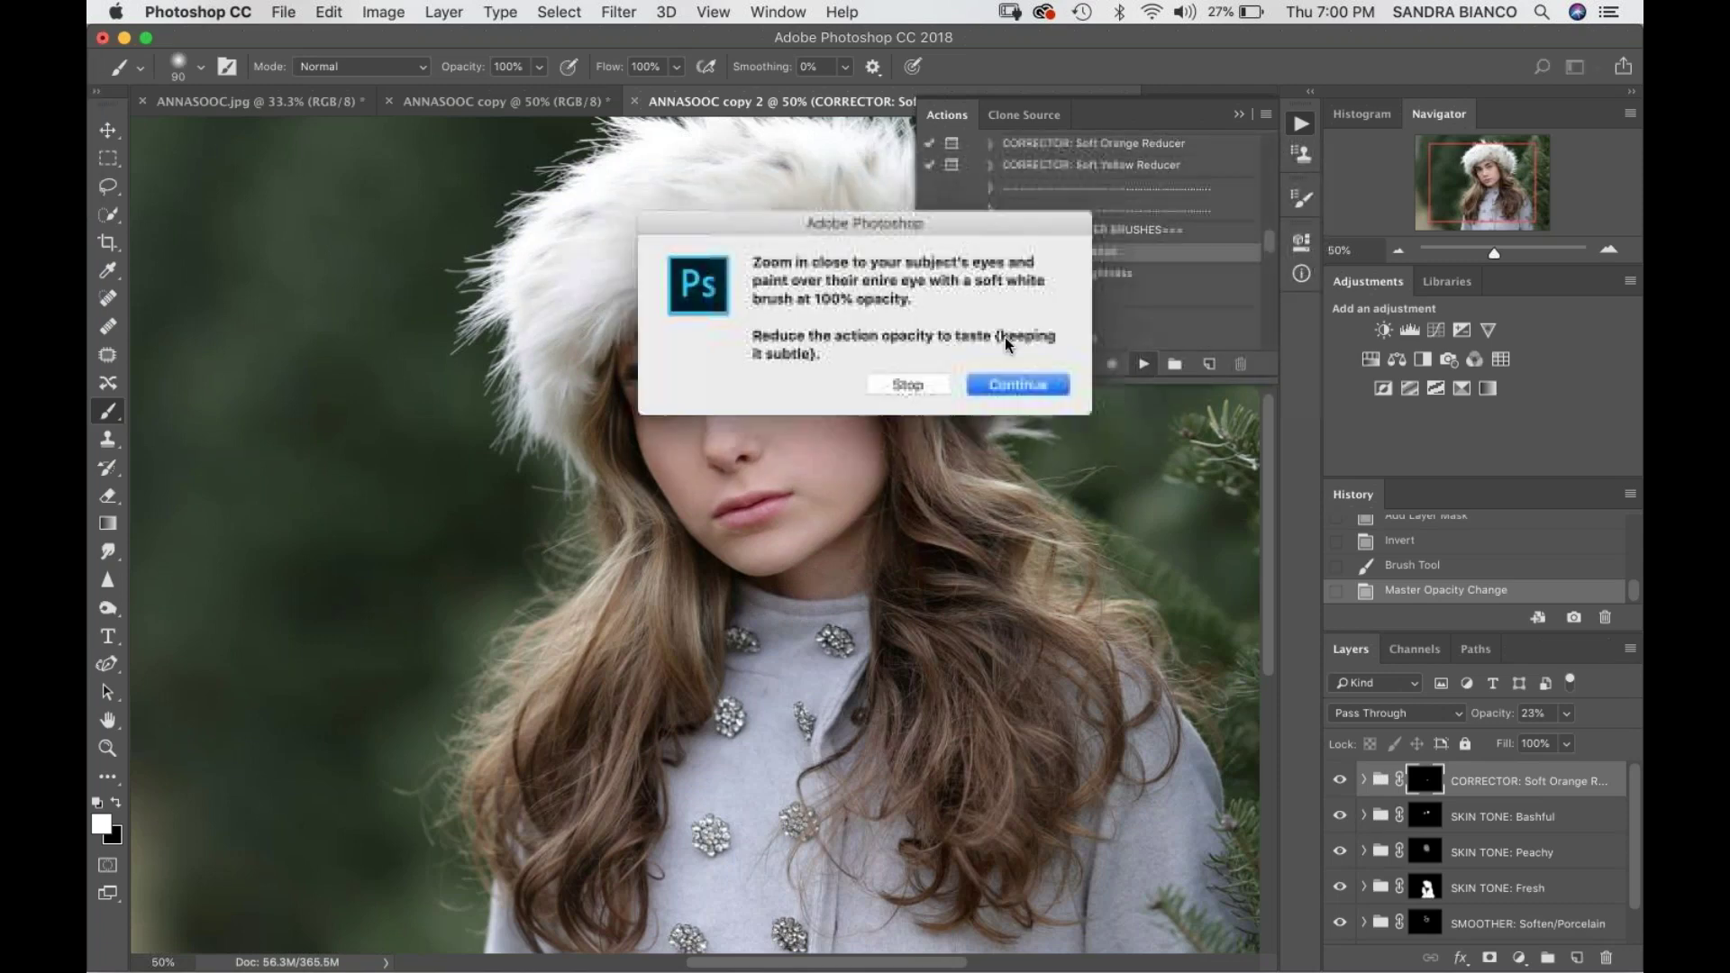
left_click(1011, 382)
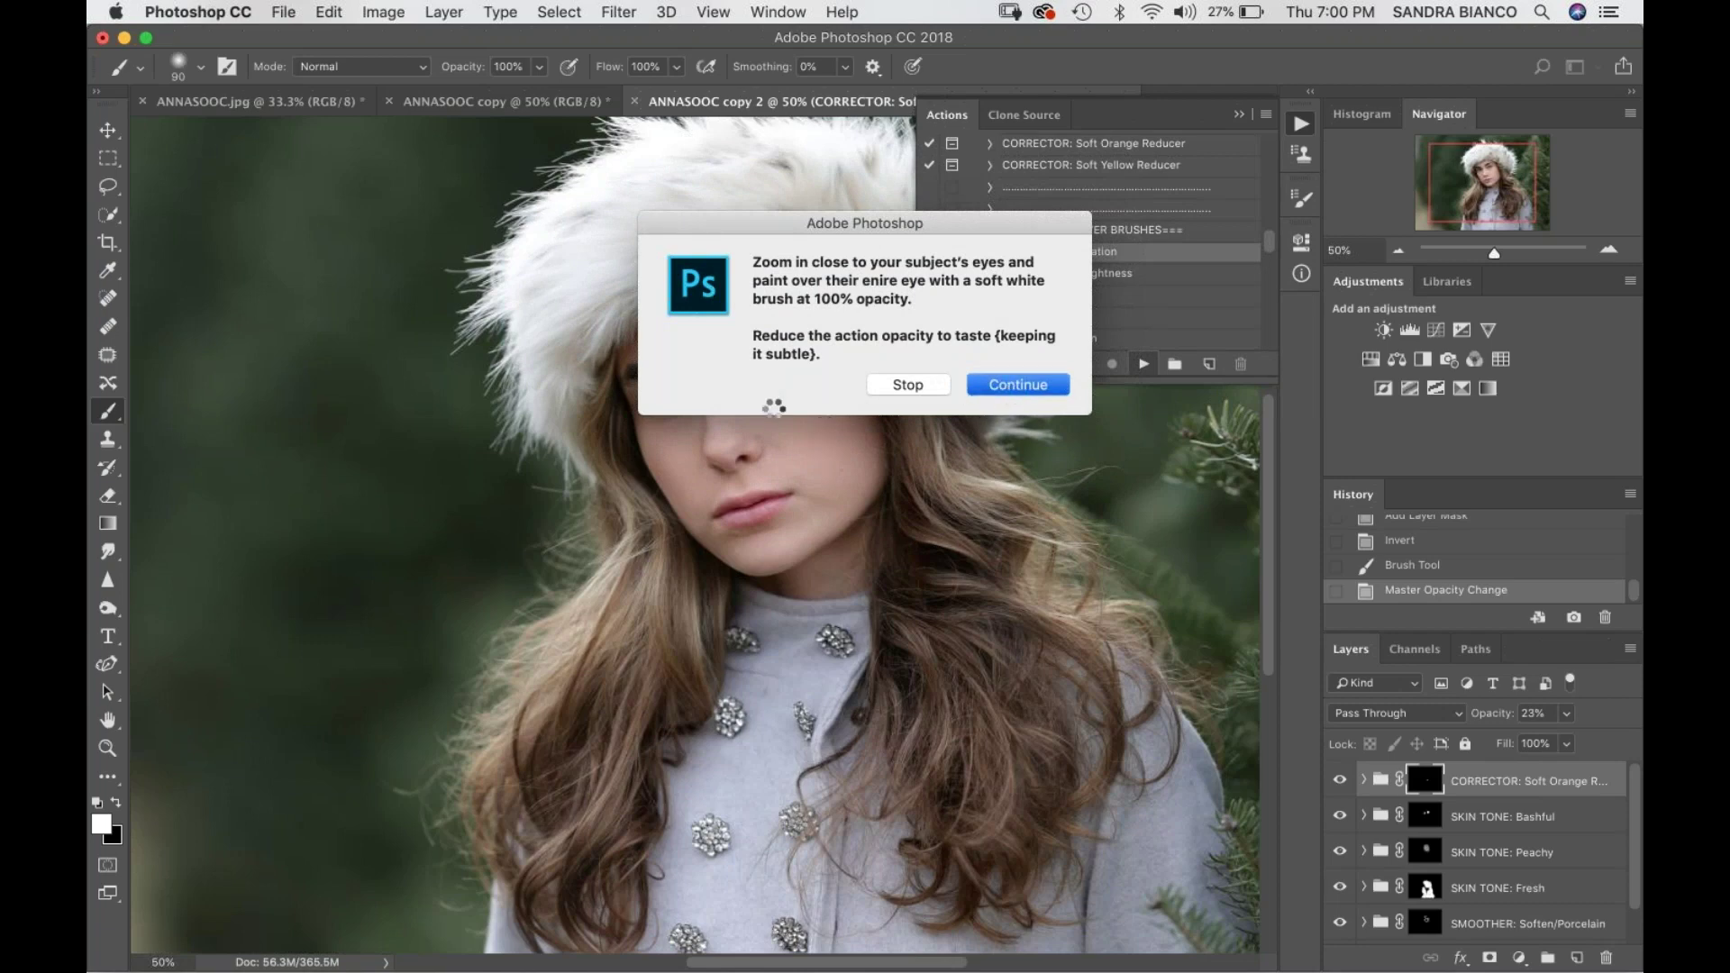
- Paint the eye foundation over both eyes with a white brush of size 50
key("super+equal")
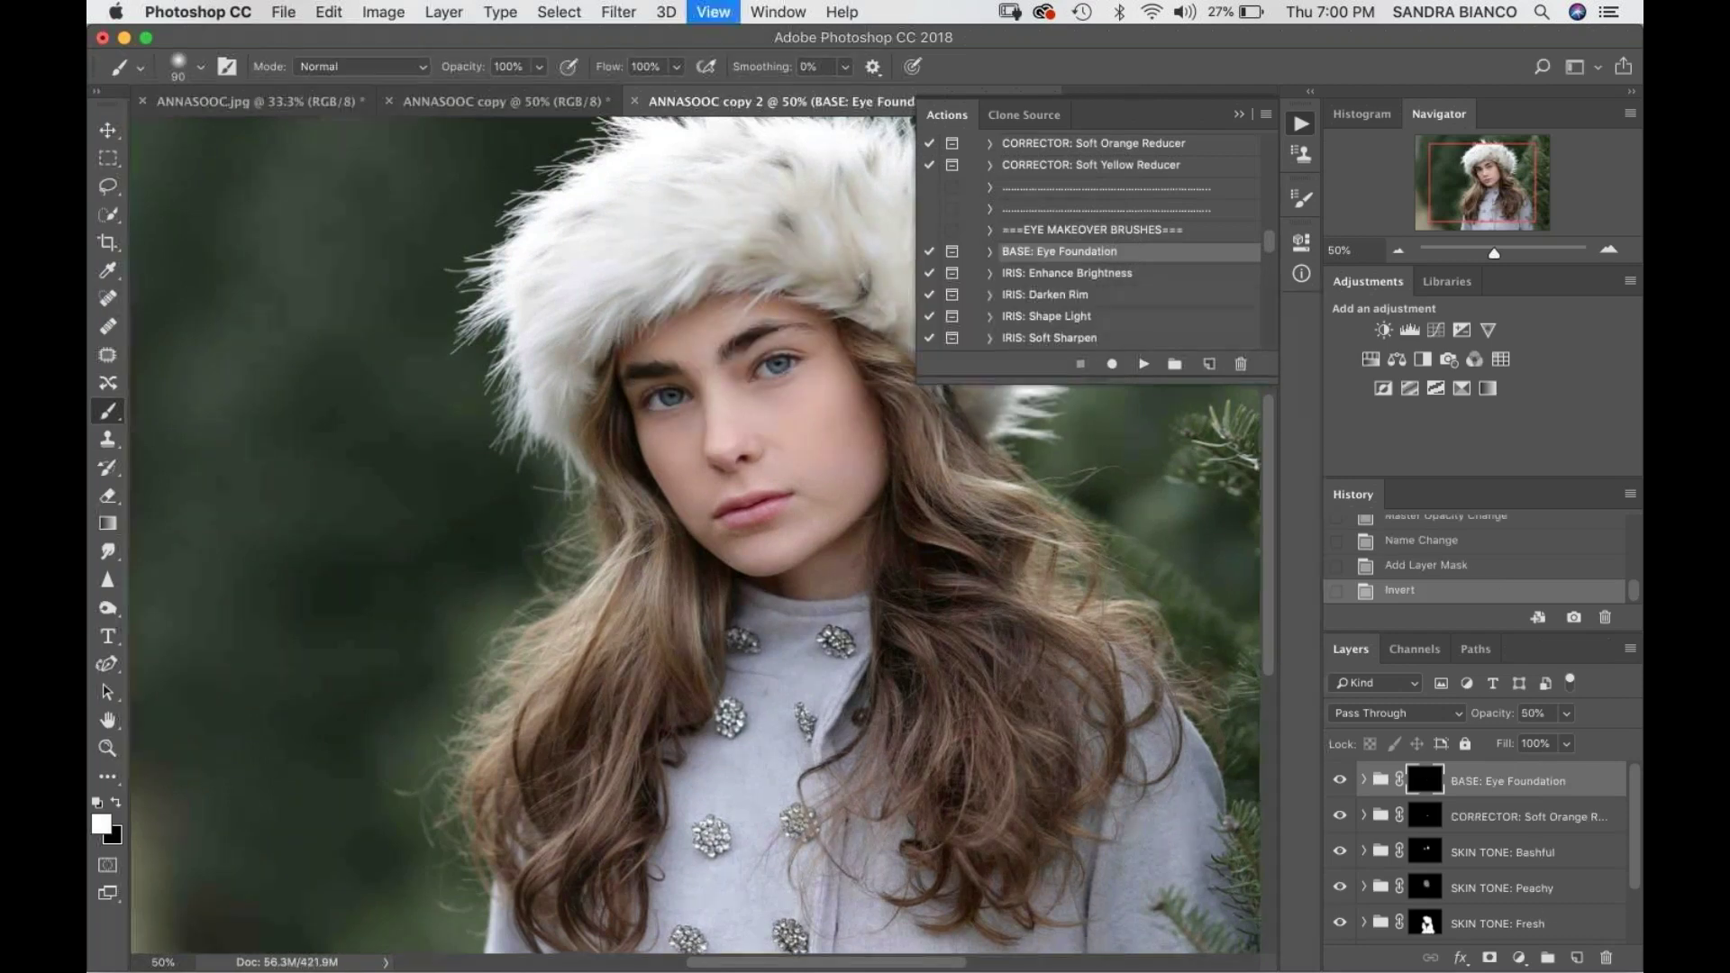
left_click_drag(641, 266, 600, 328)
key("bracketleft")
key("bracketleft")
key("bracketleft")
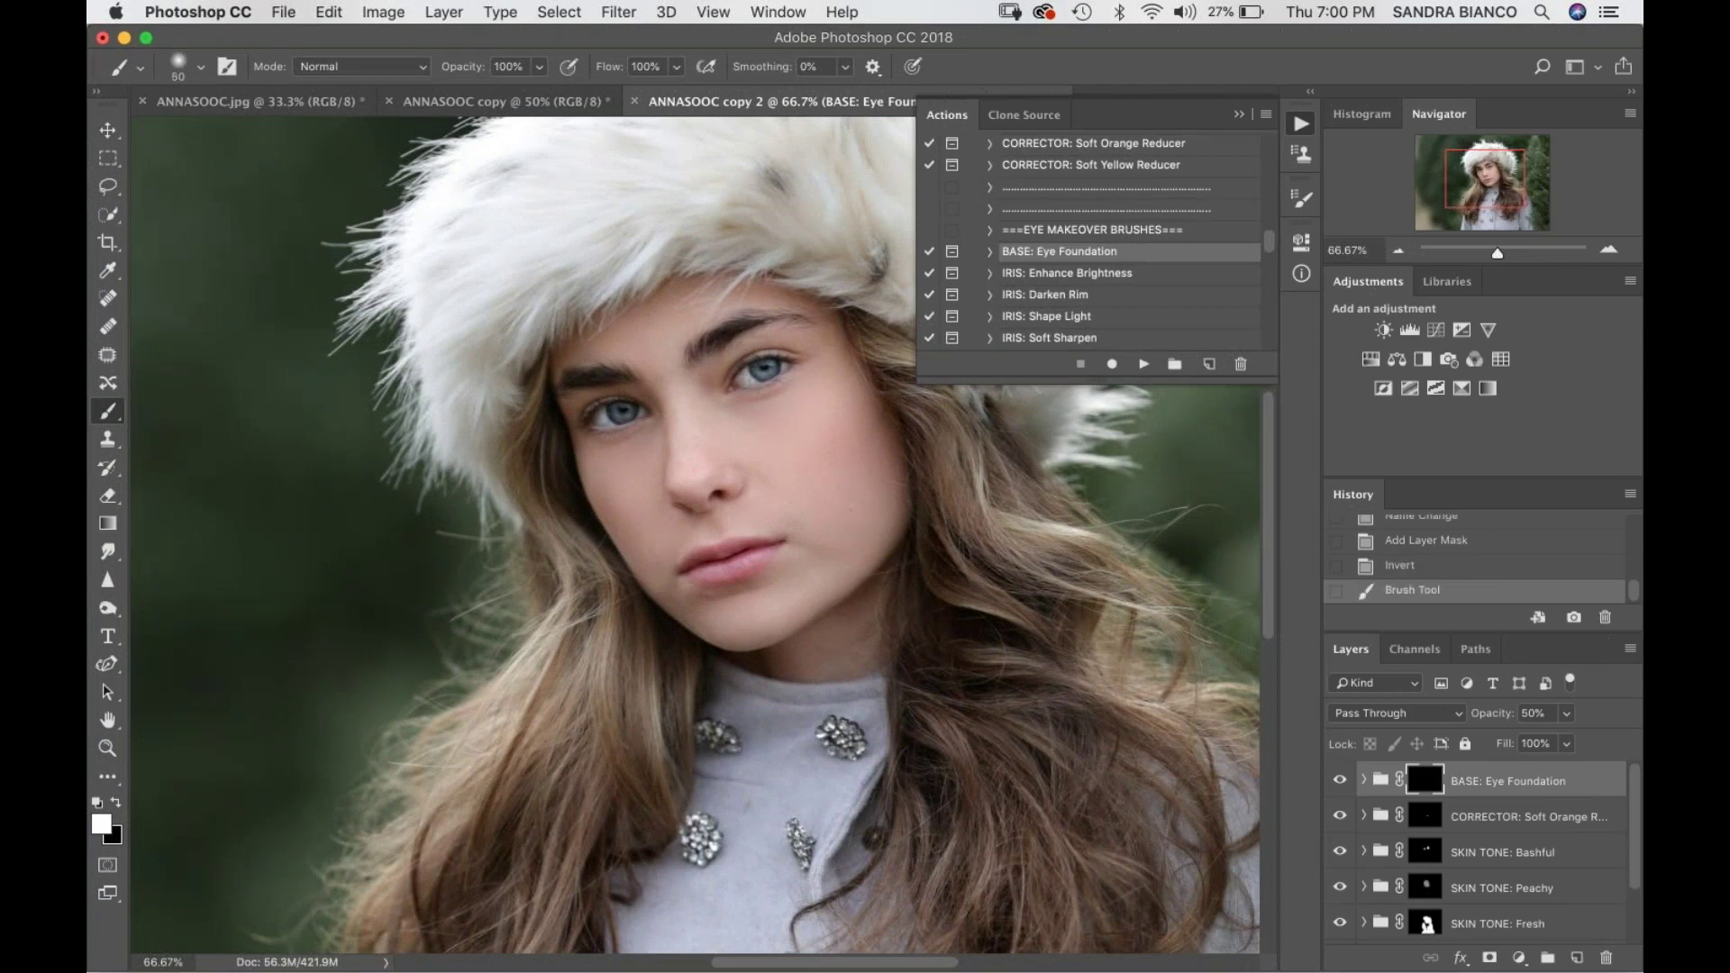
left_click(667, 411)
- Lower the Eye Foundation group's opacity to 27% and compare the eyes with and without it
key("super+minus")
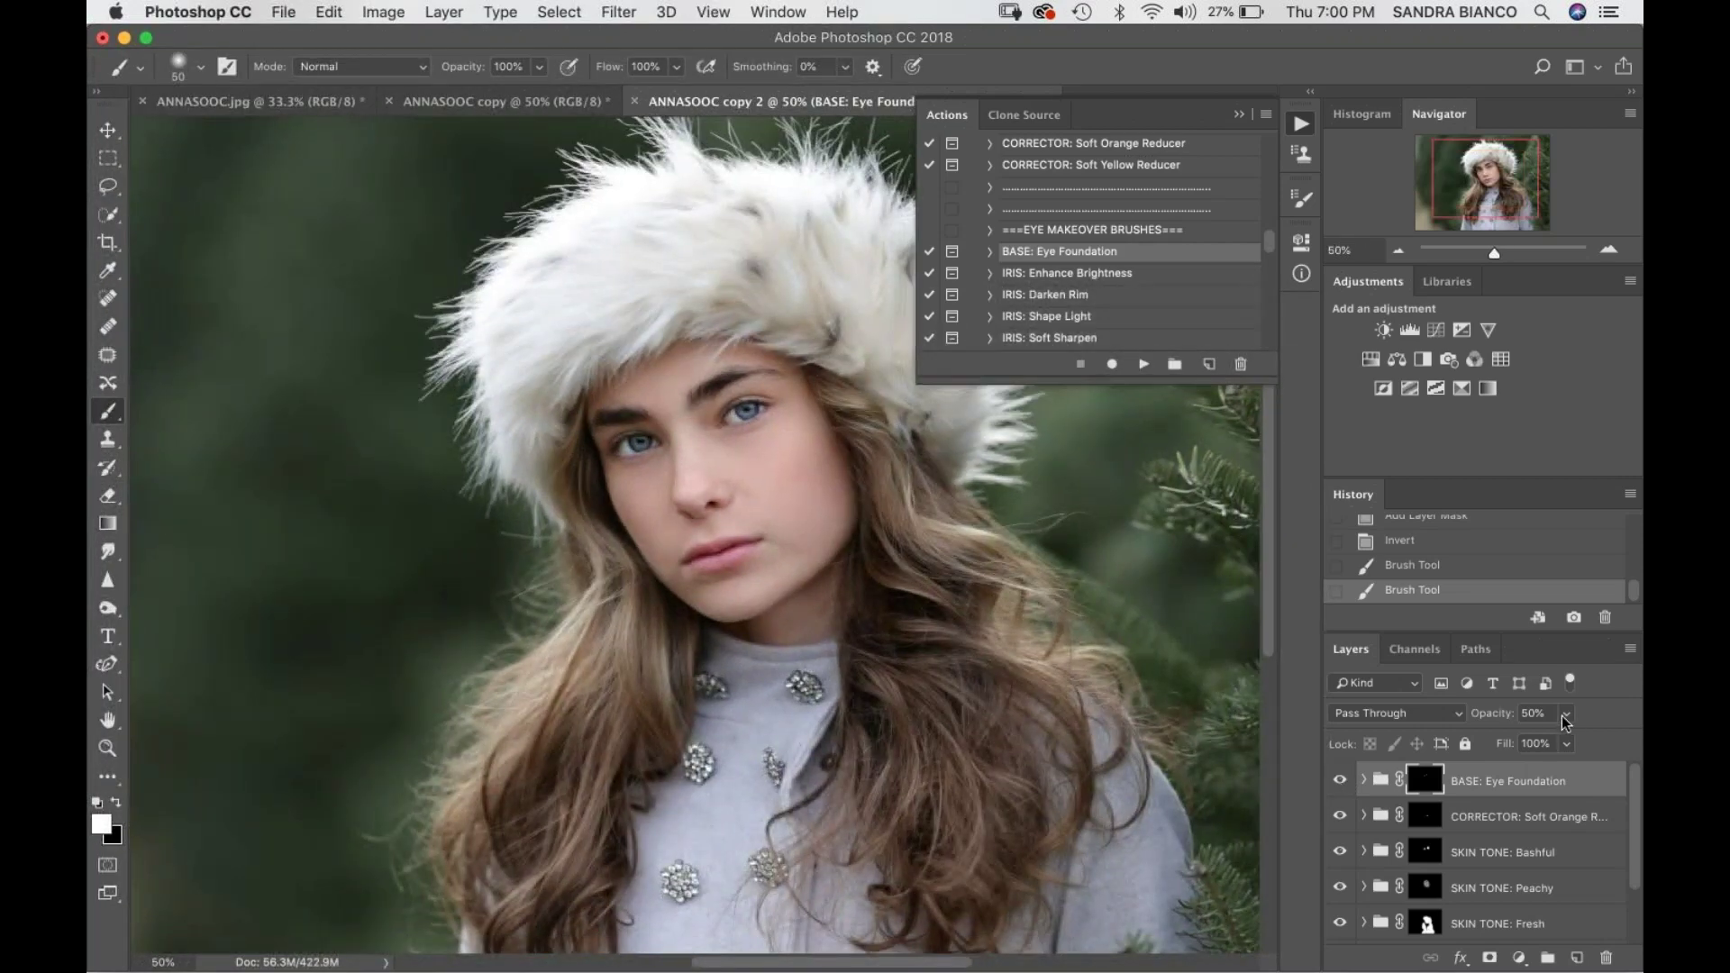
left_click(1545, 742)
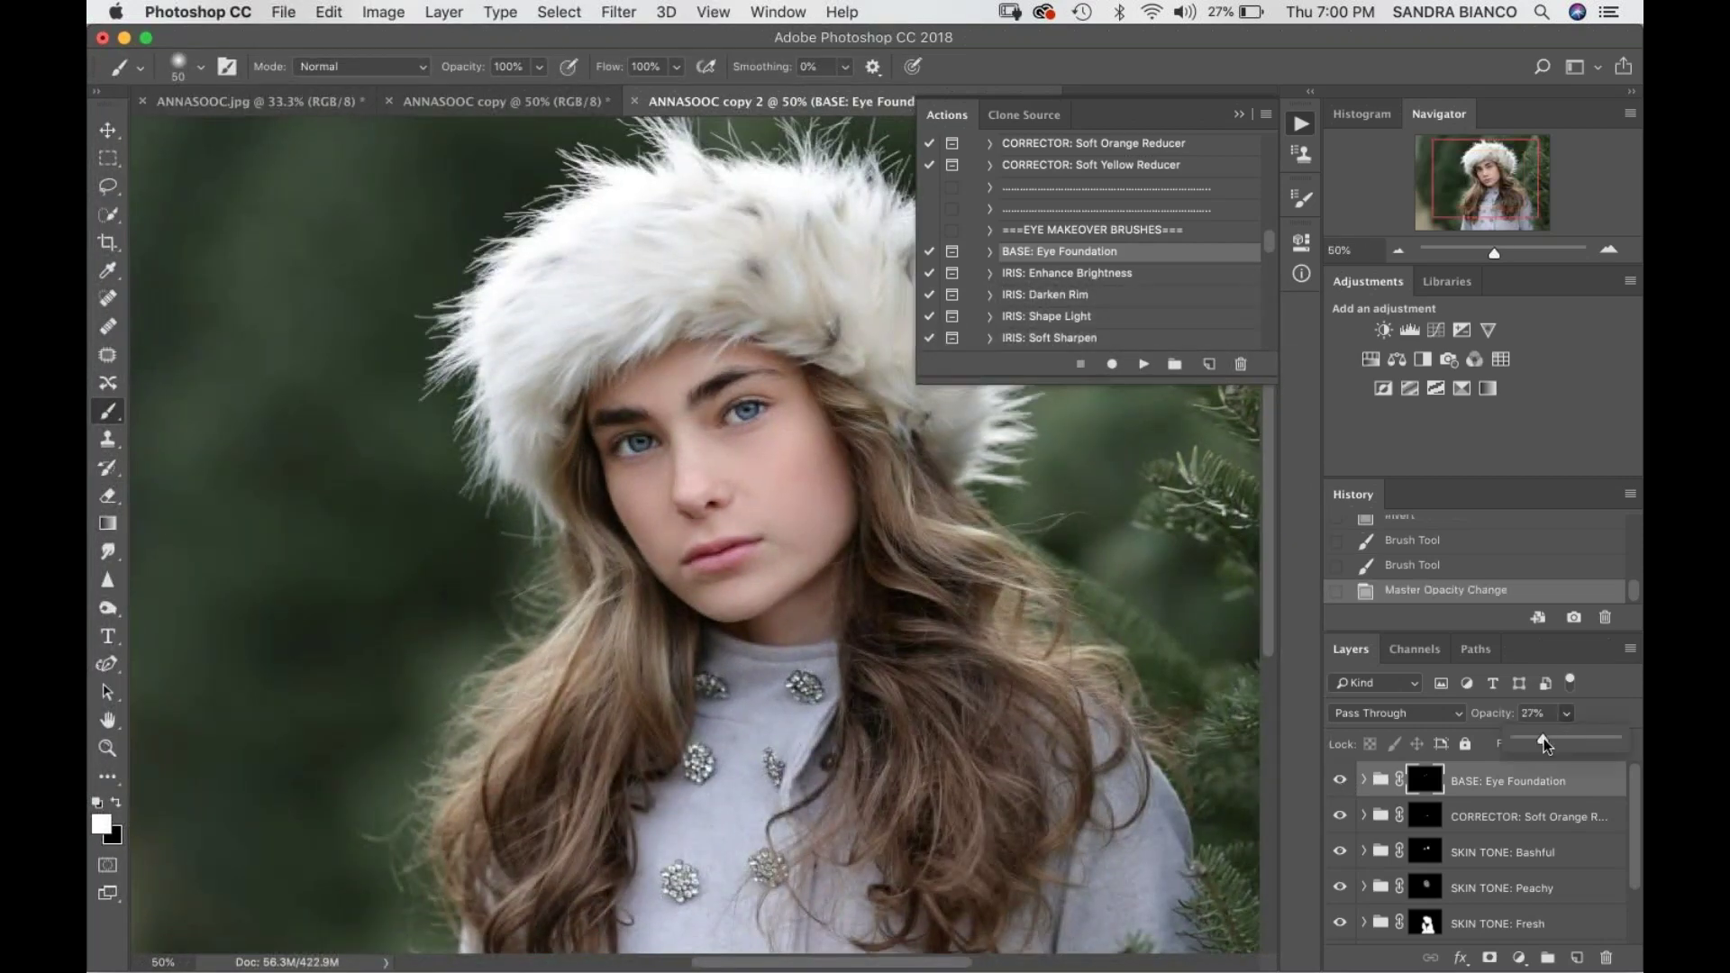
left_click(1349, 777)
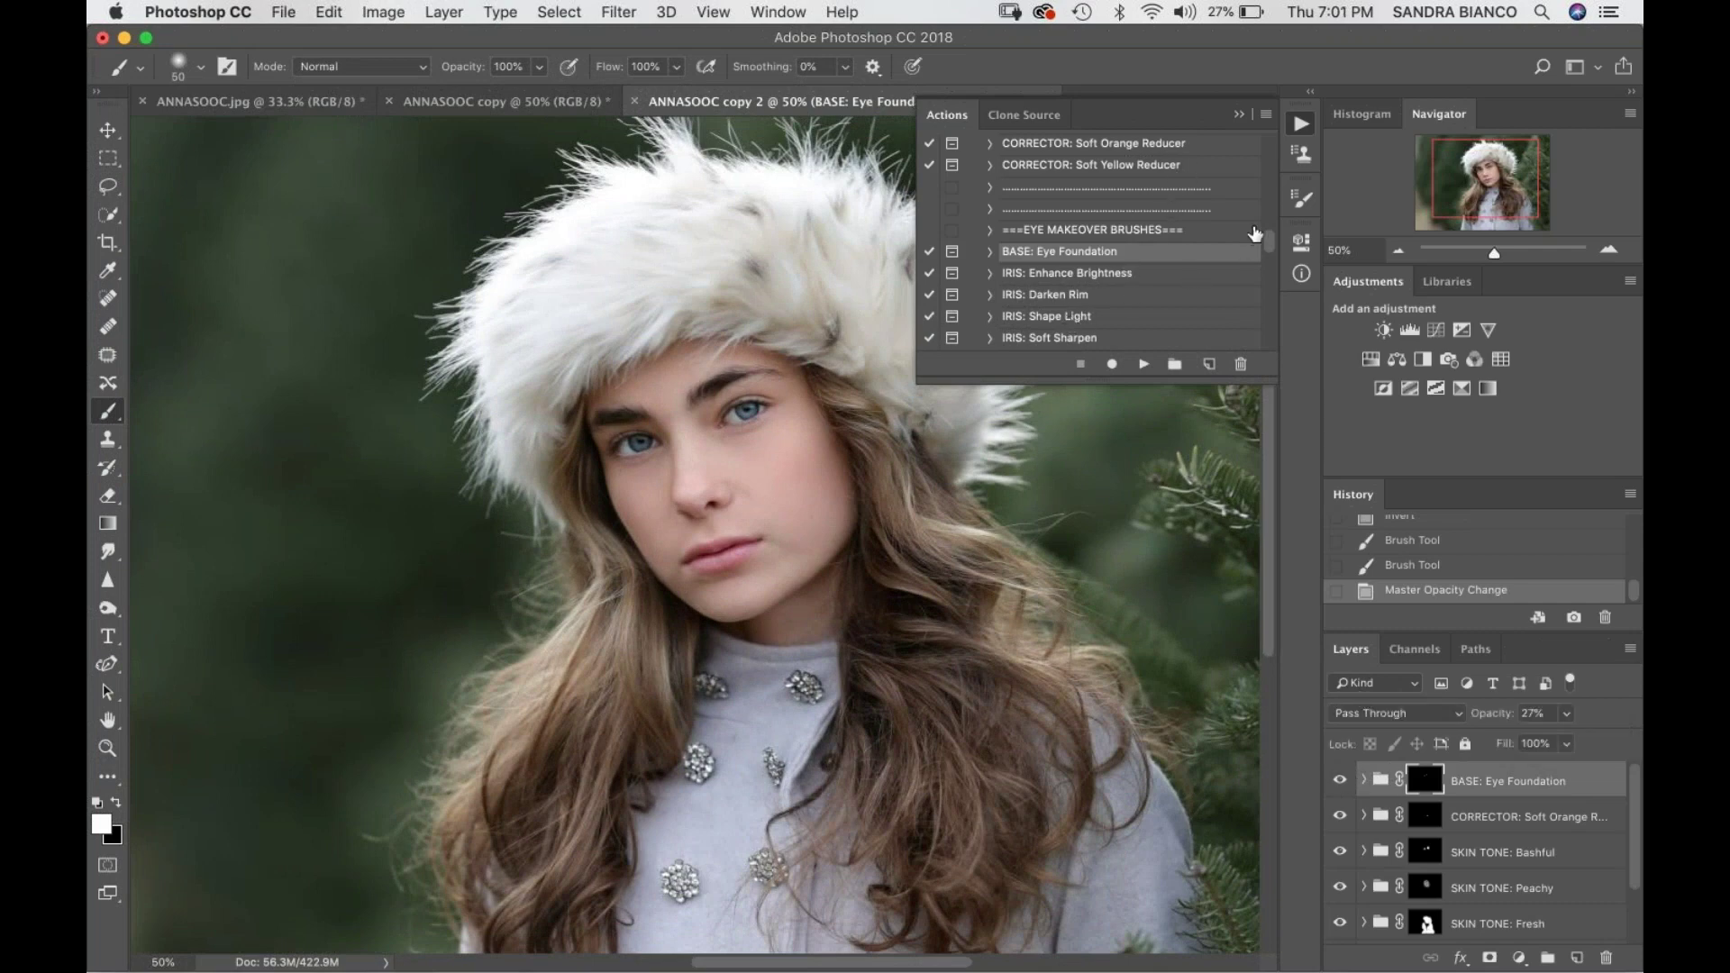
- Run the IRIS: Soft Sharpen action and get past its instruction message
left_click_drag(1263, 236, 1266, 241)
scroll(1265, 241, "down", 1)
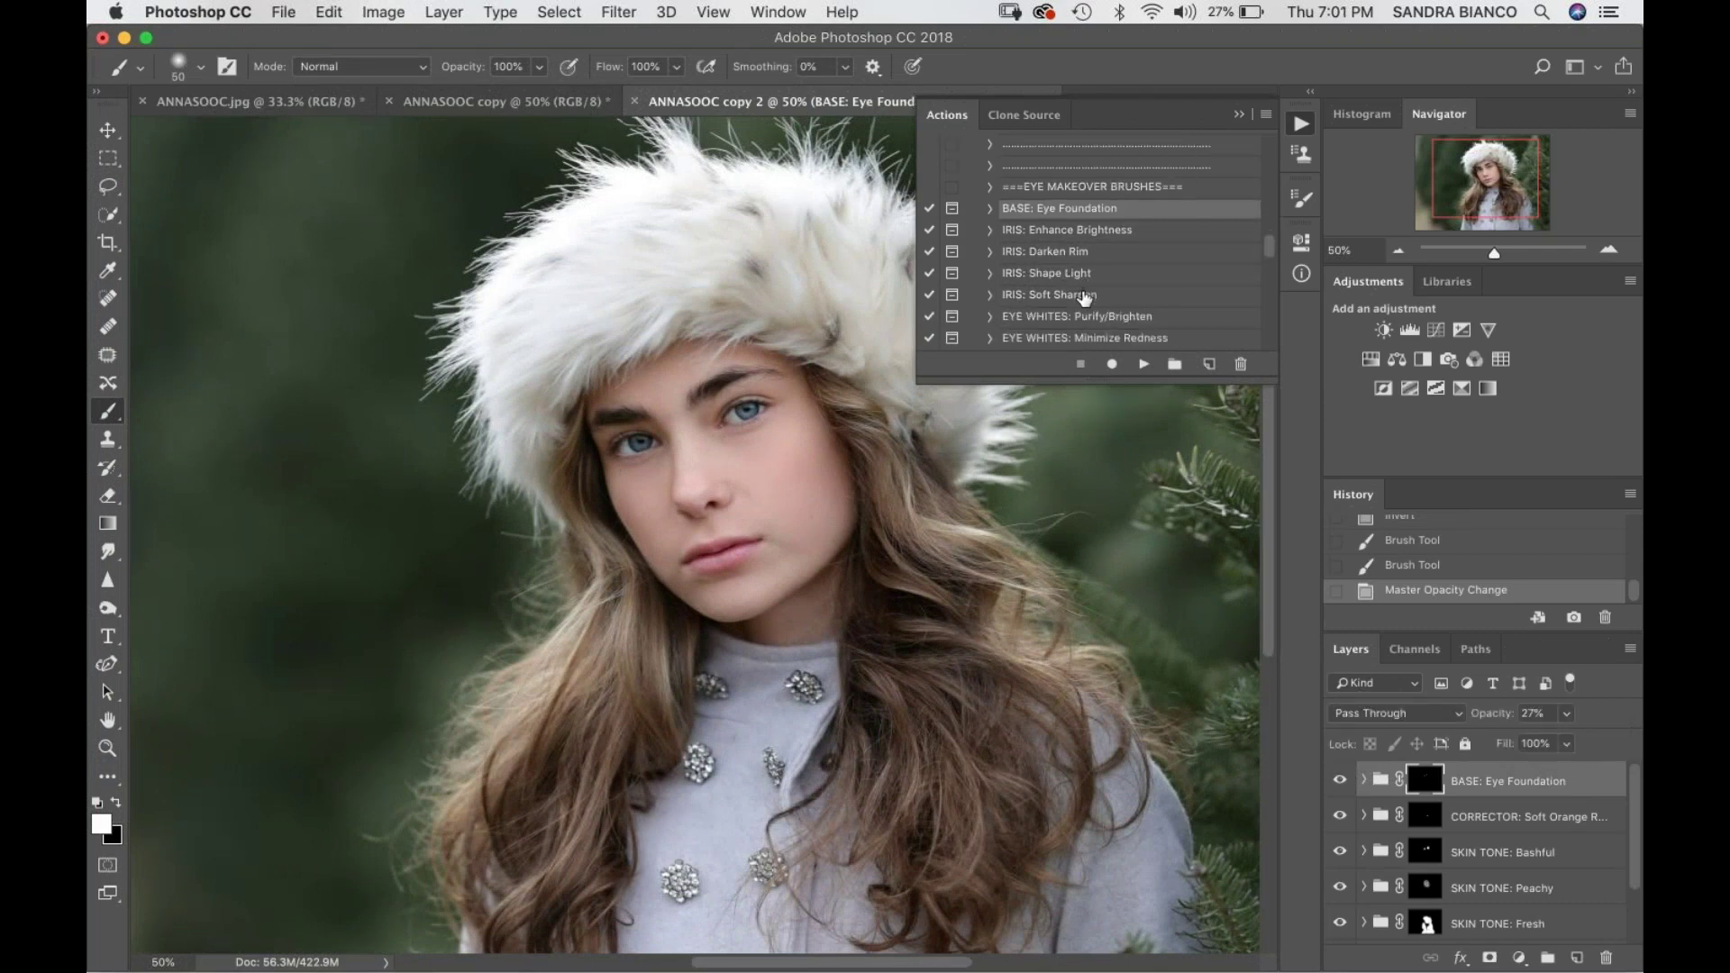
left_click(1087, 294)
left_click(1144, 363)
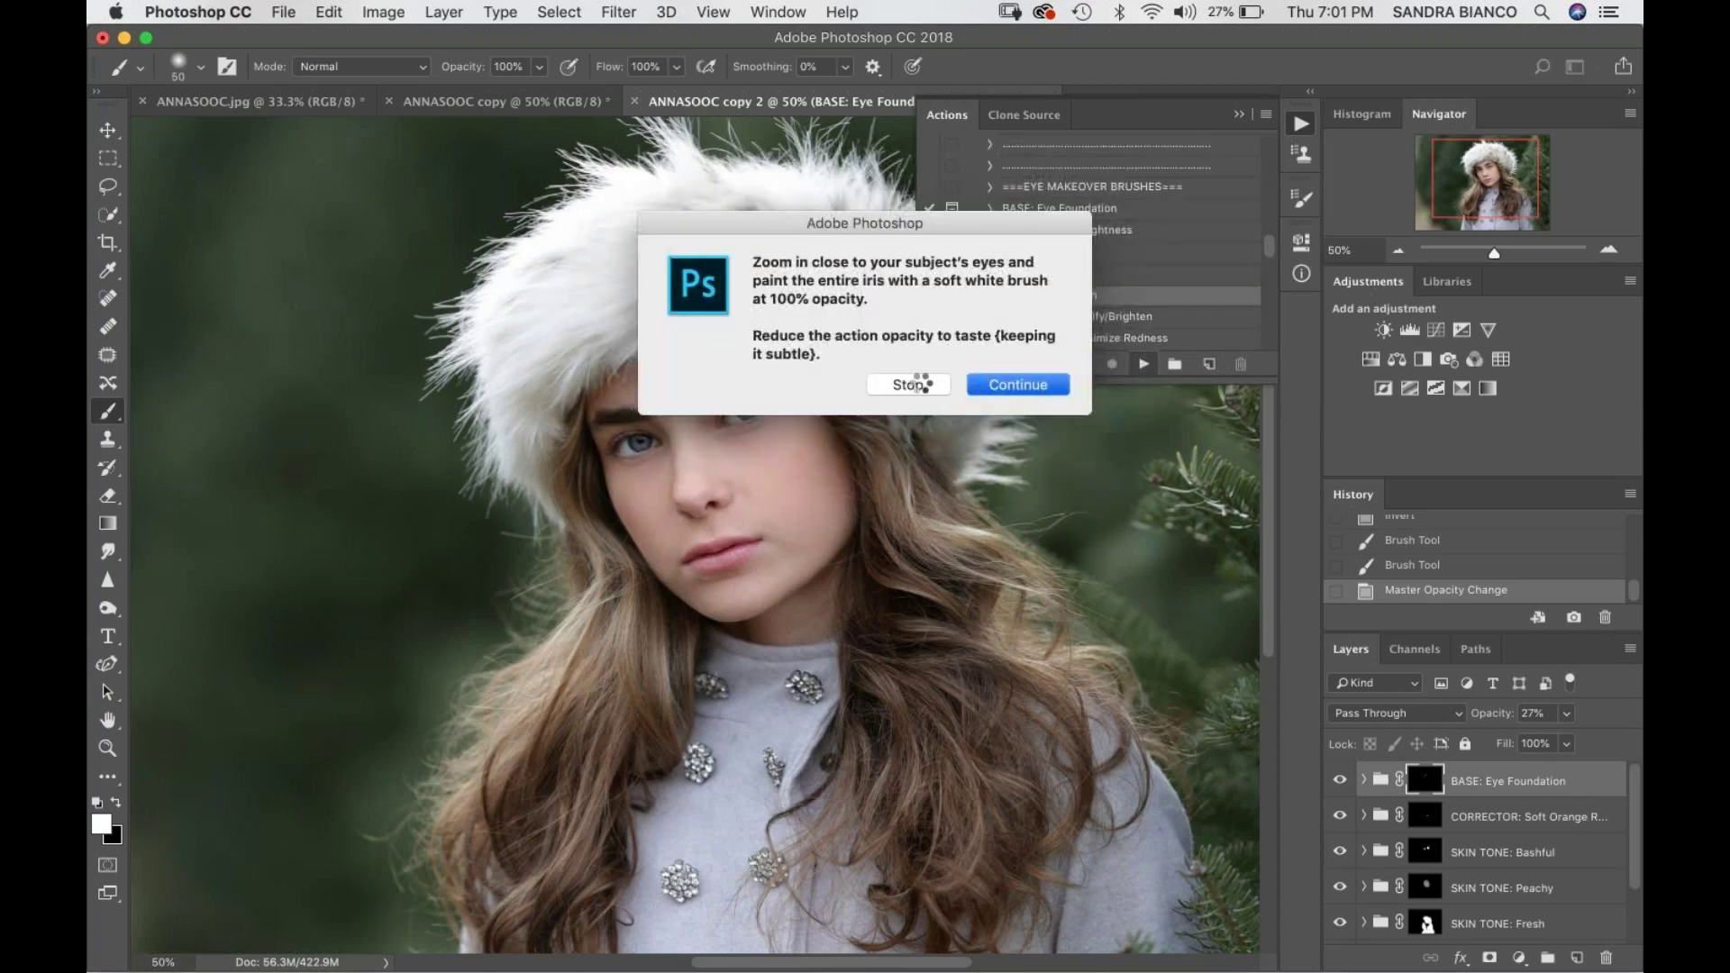
left_click(892, 383)
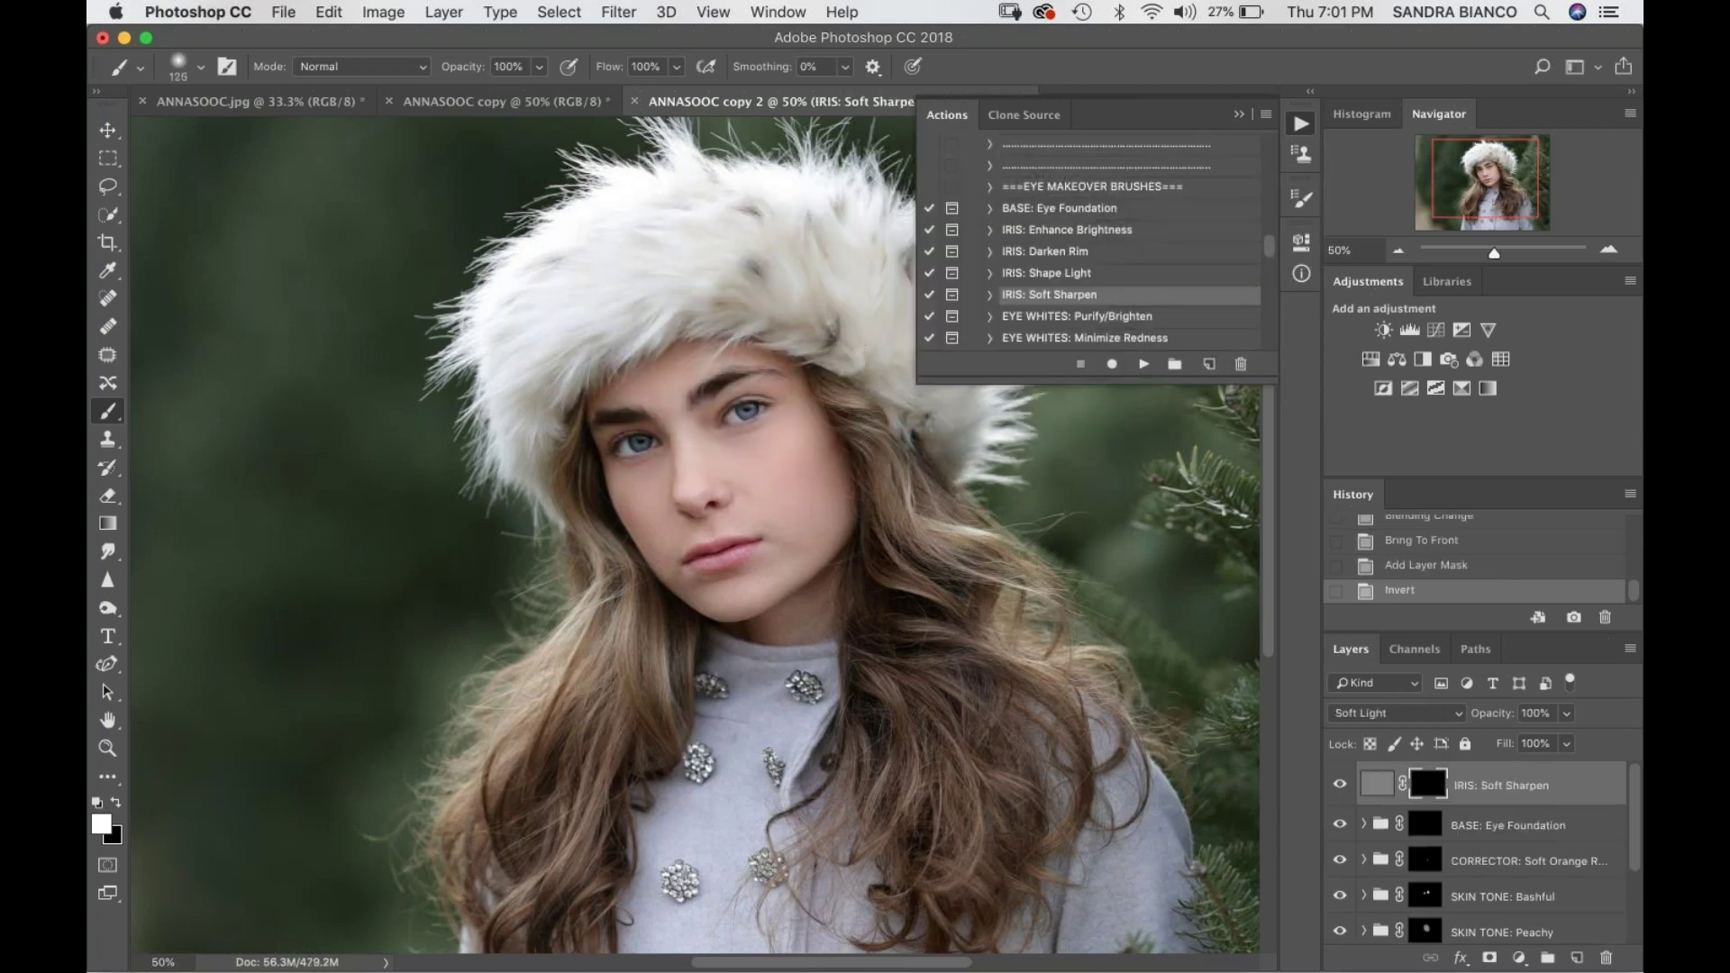
- Paint the soft sharpening onto both irises with a white brush of size 150
key("super+equal")
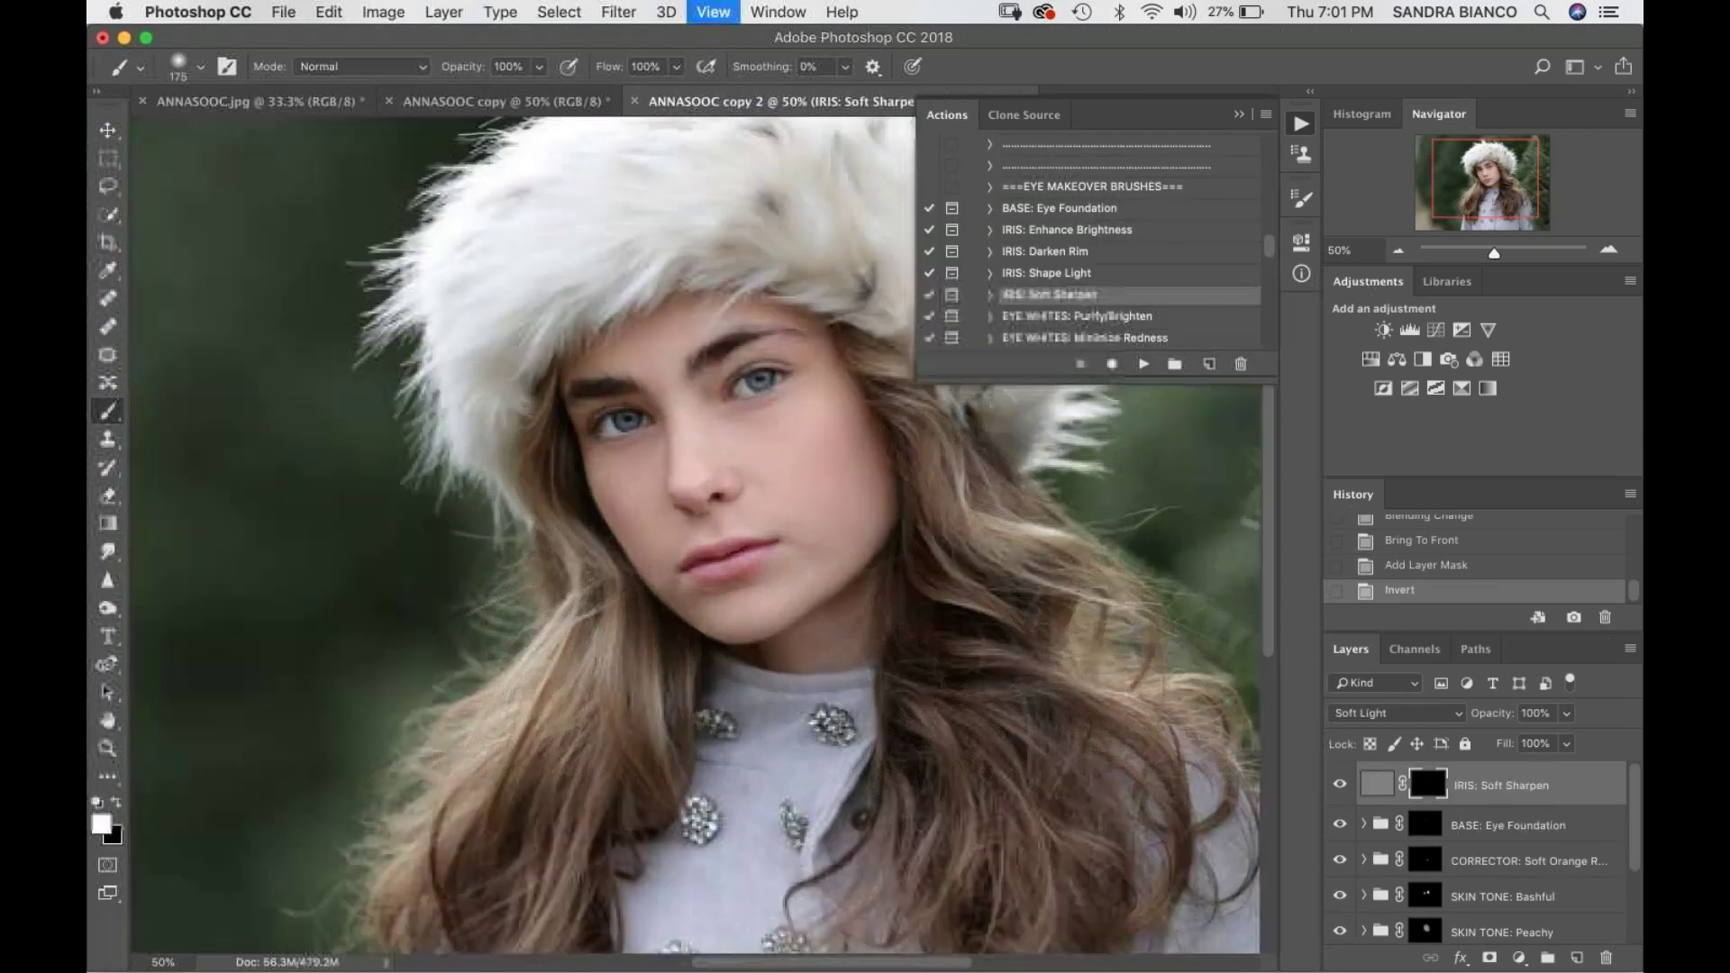
mouse_move(781, 360)
left_mouse_down()
mouse_move(795, 363)
mouse_move(777, 370)
left_mouse_up()
left_click_drag(632, 407, 591, 418)
- Compare the eyes with and without the iris sharpening layer at 100% zoom
left_click(1341, 786)
left_click(1343, 786)
key("super+1")
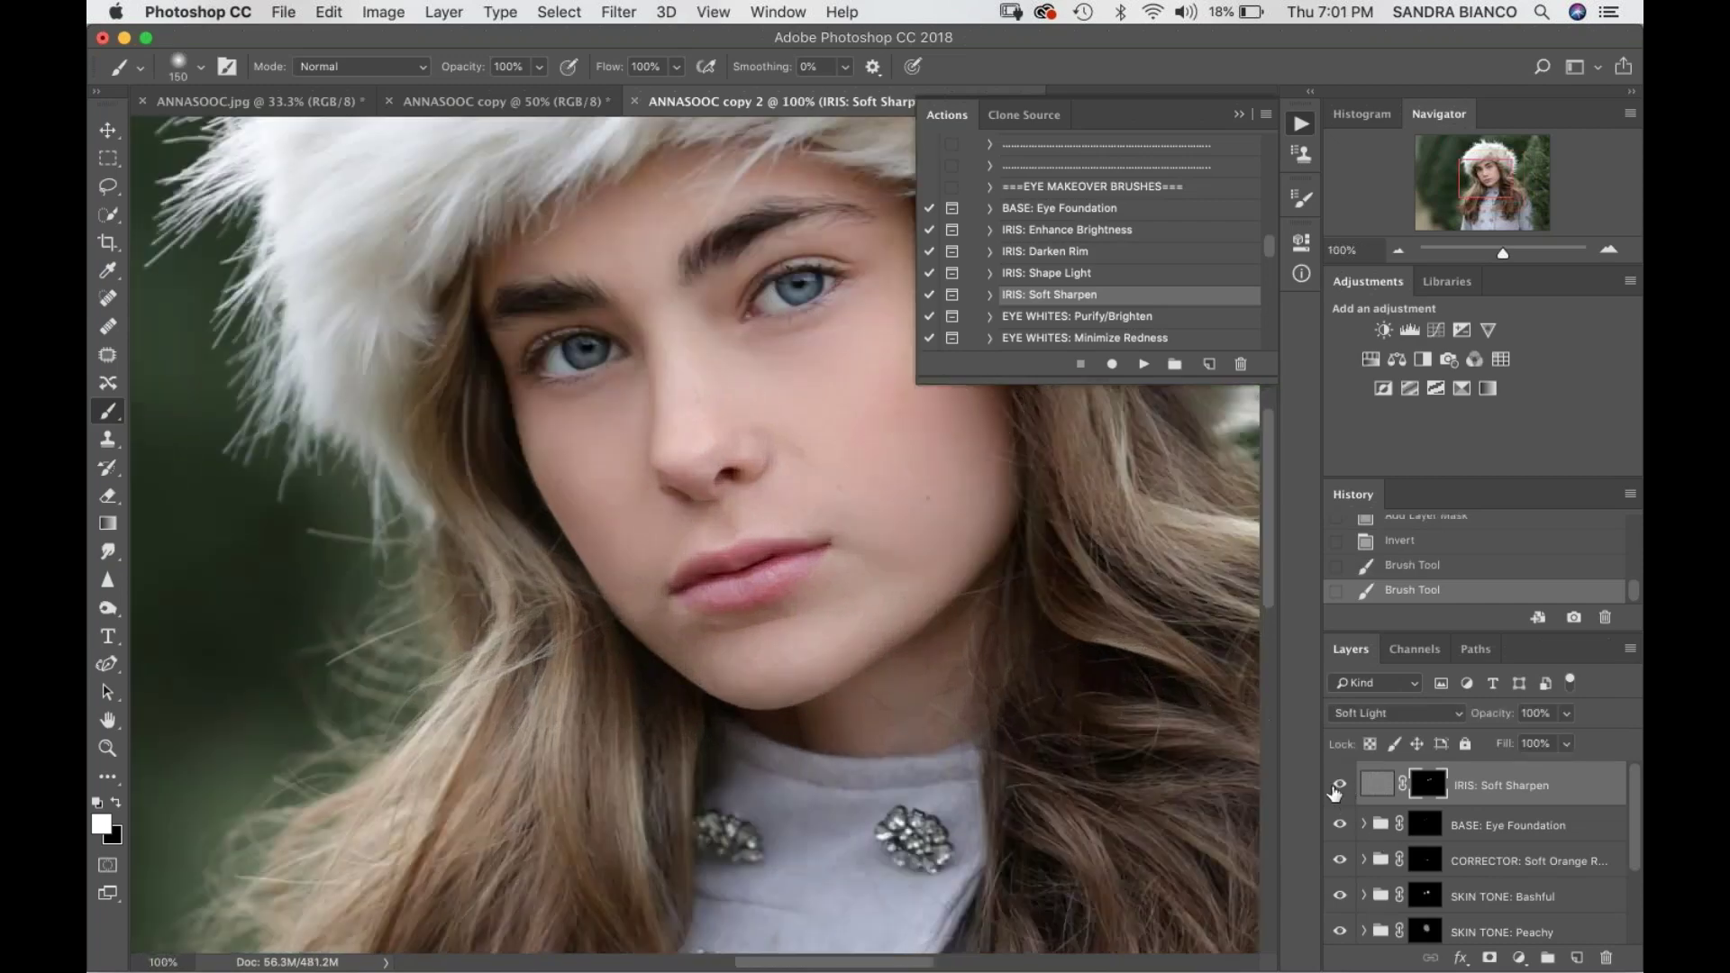
left_click(1341, 786)
left_click(1342, 786)
left_click(1343, 786)
left_click(1342, 786)
left_click(1343, 788)
left_click(1343, 787)
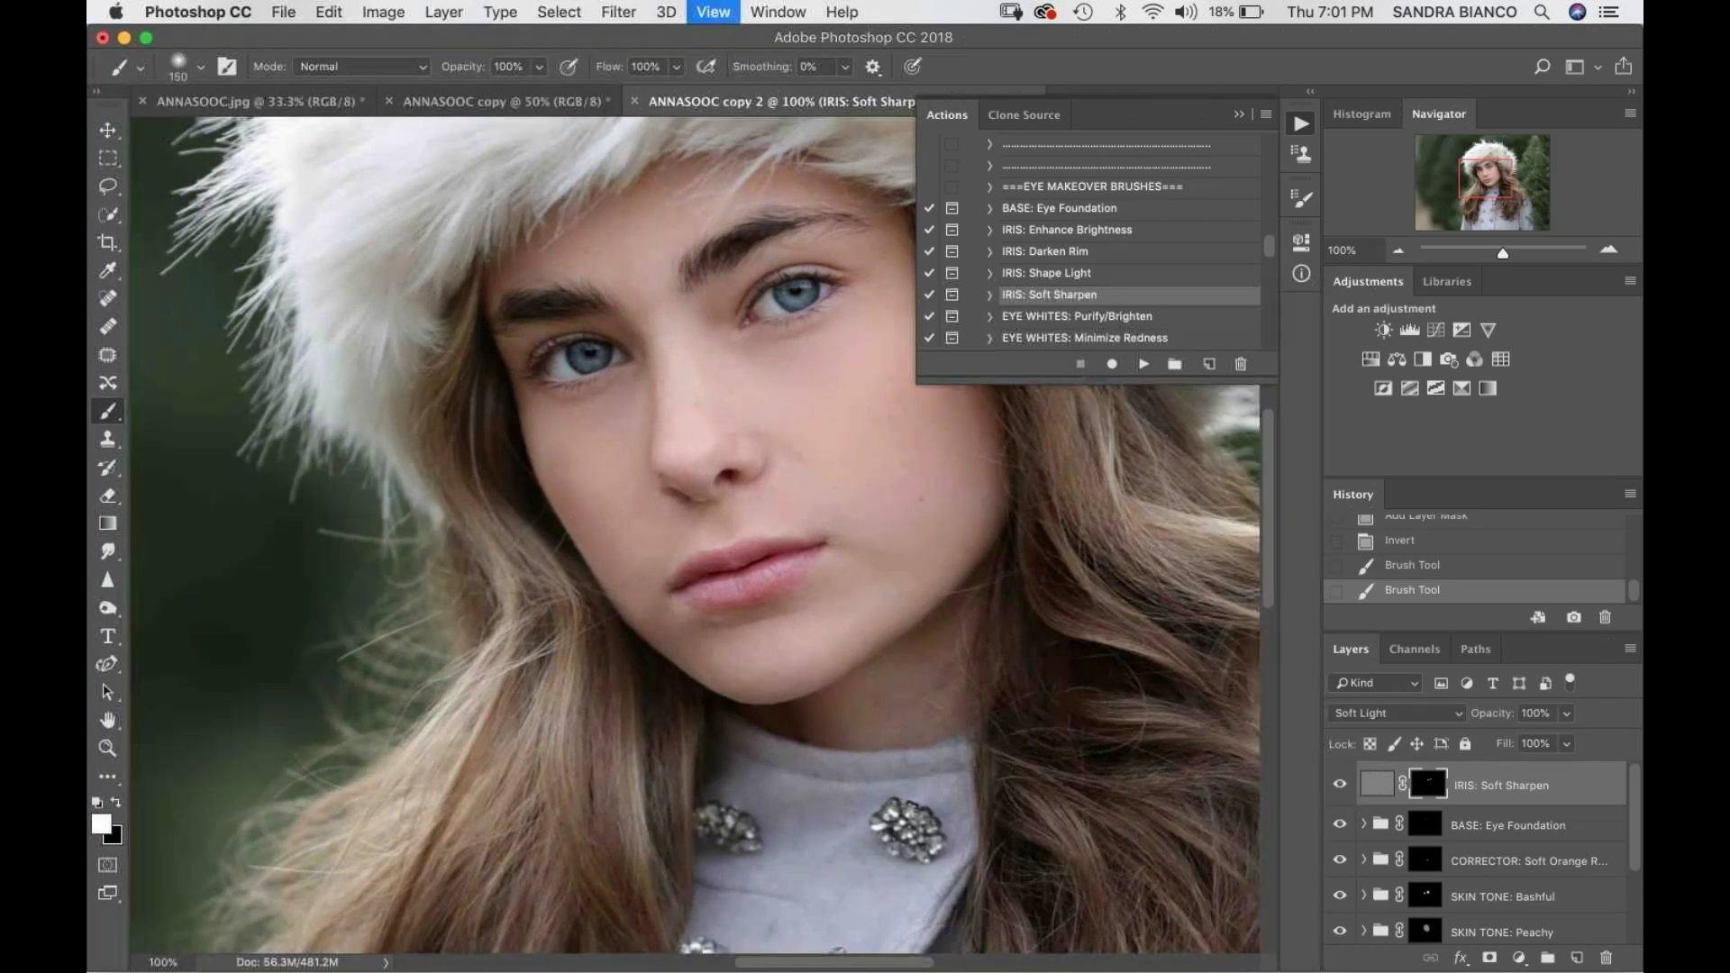
- Run the LASHES: Darken/Thicken action and continue past its instruction message
key("super+minus")
left_click_drag(1269, 239, 1274, 249)
left_click(1088, 273)
left_click(1144, 364)
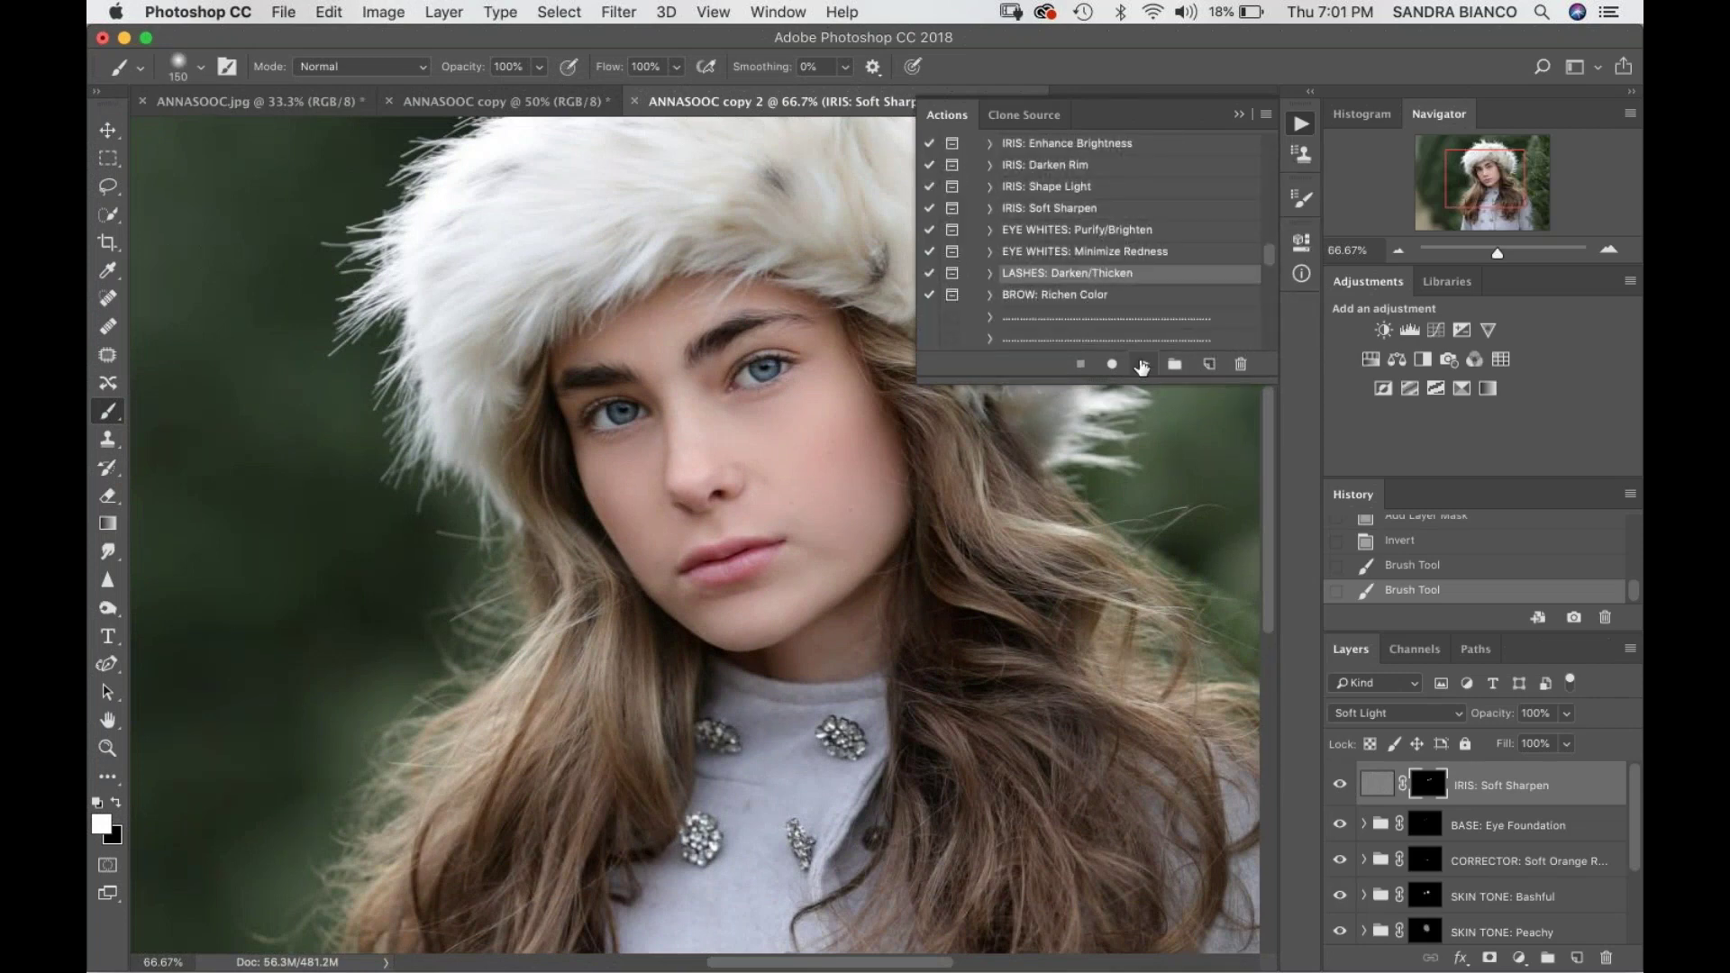
left_click(1000, 379)
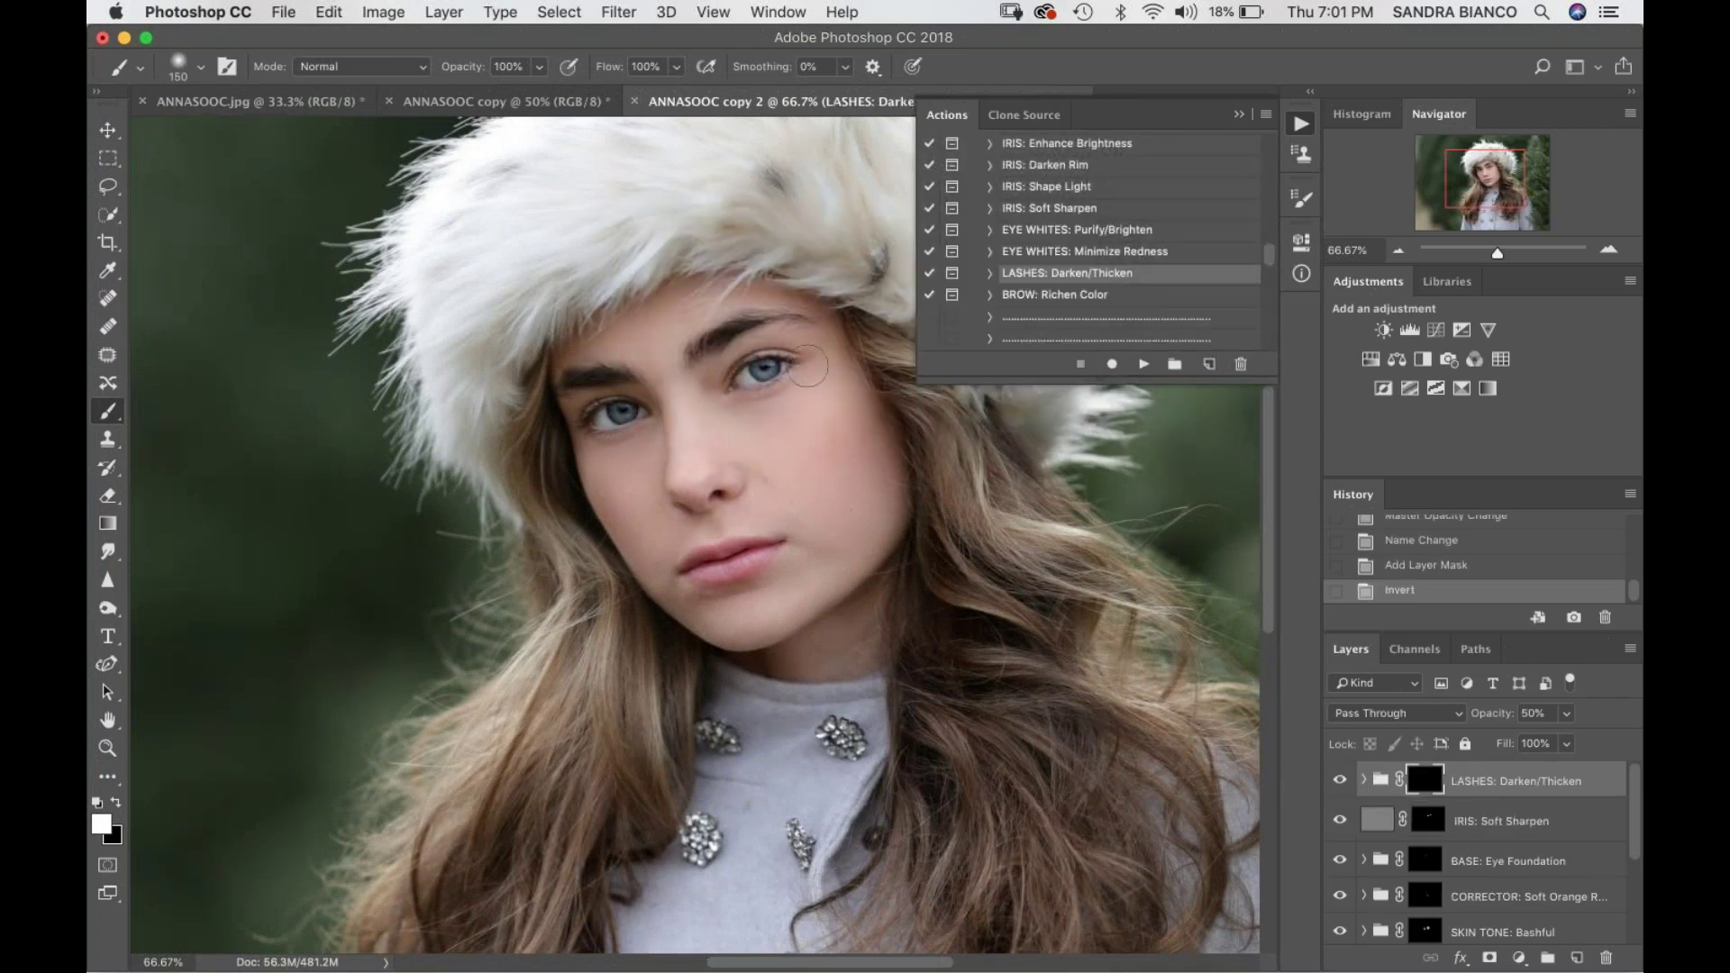
- Reduce the brush size to 20 and paint the darkening along the lashes of both eyes
key("super+plus")
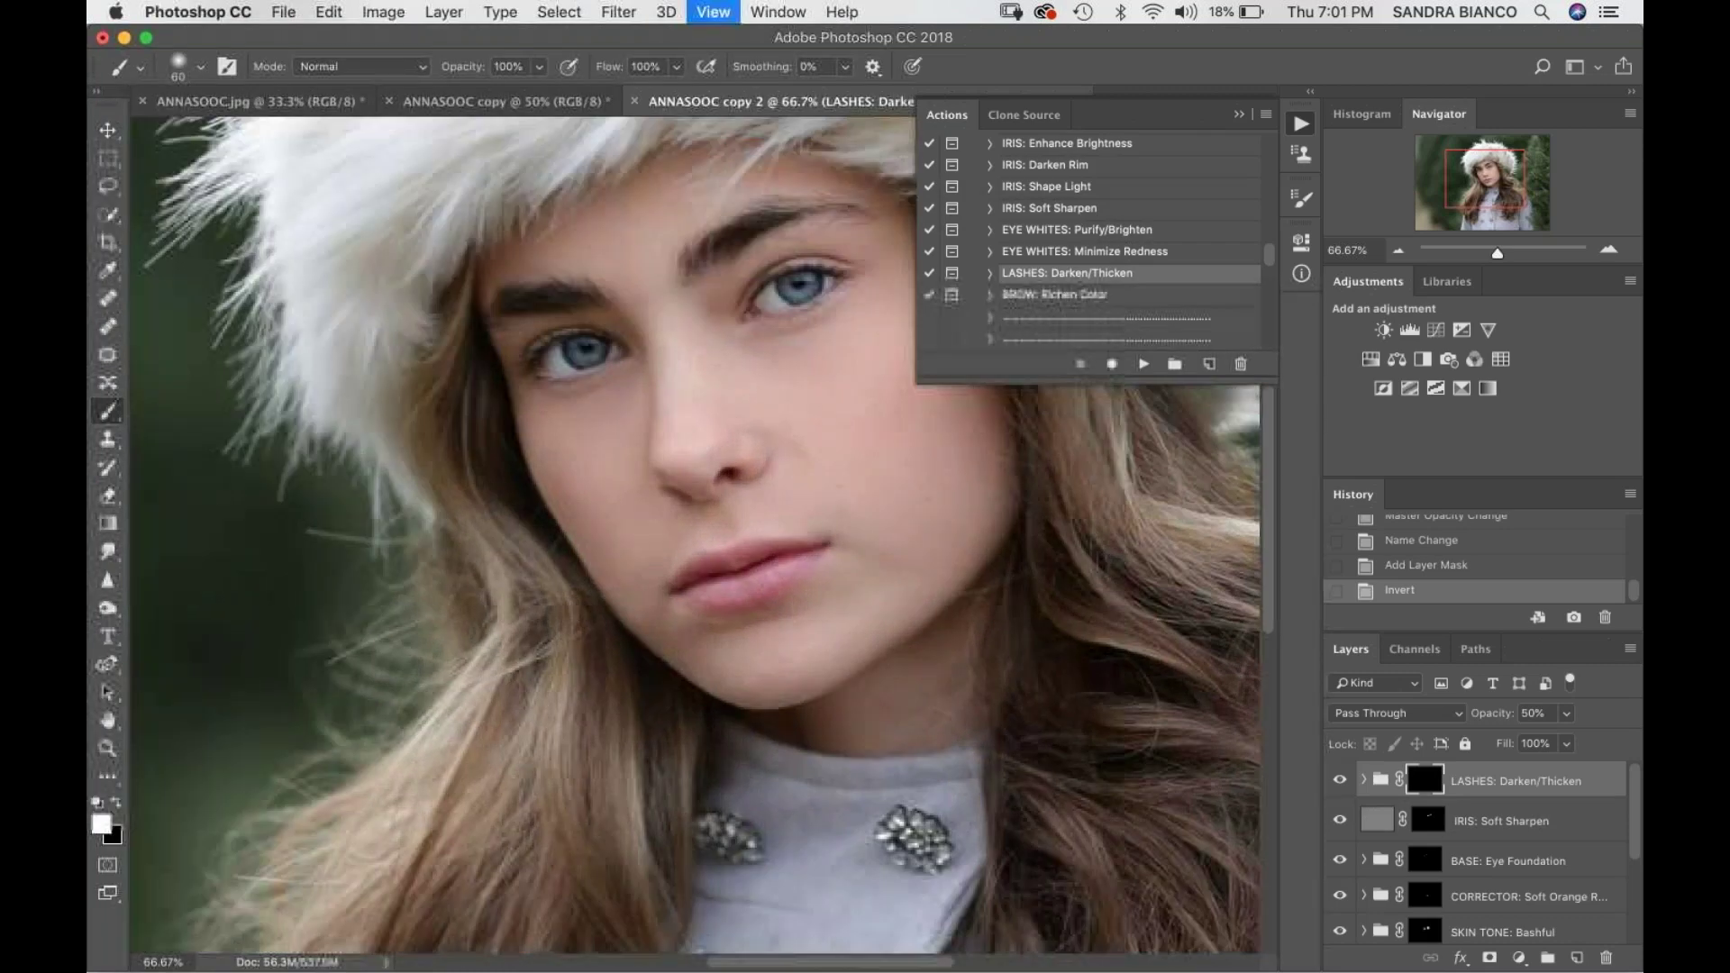
key("bracketleft")
key("bracketleft")
key("bracketleft")
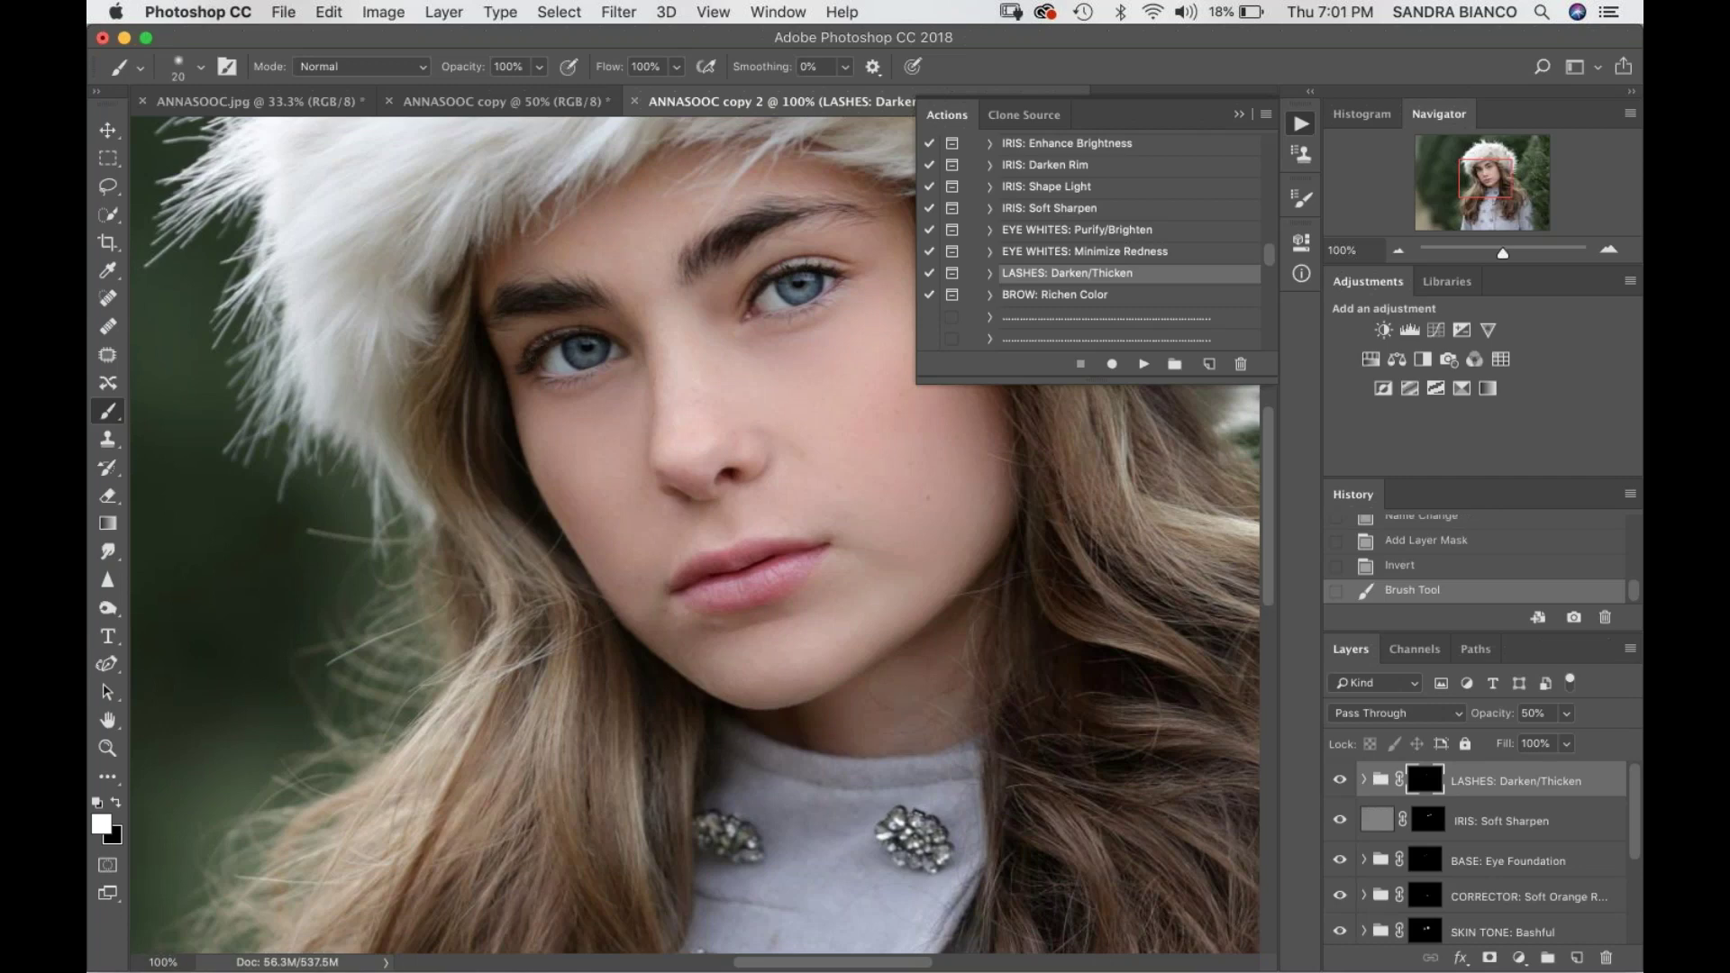
- Compare the face with and without the lash darkening and lower that group's opacity to 27%
key("super+minus")
key("super+minus")
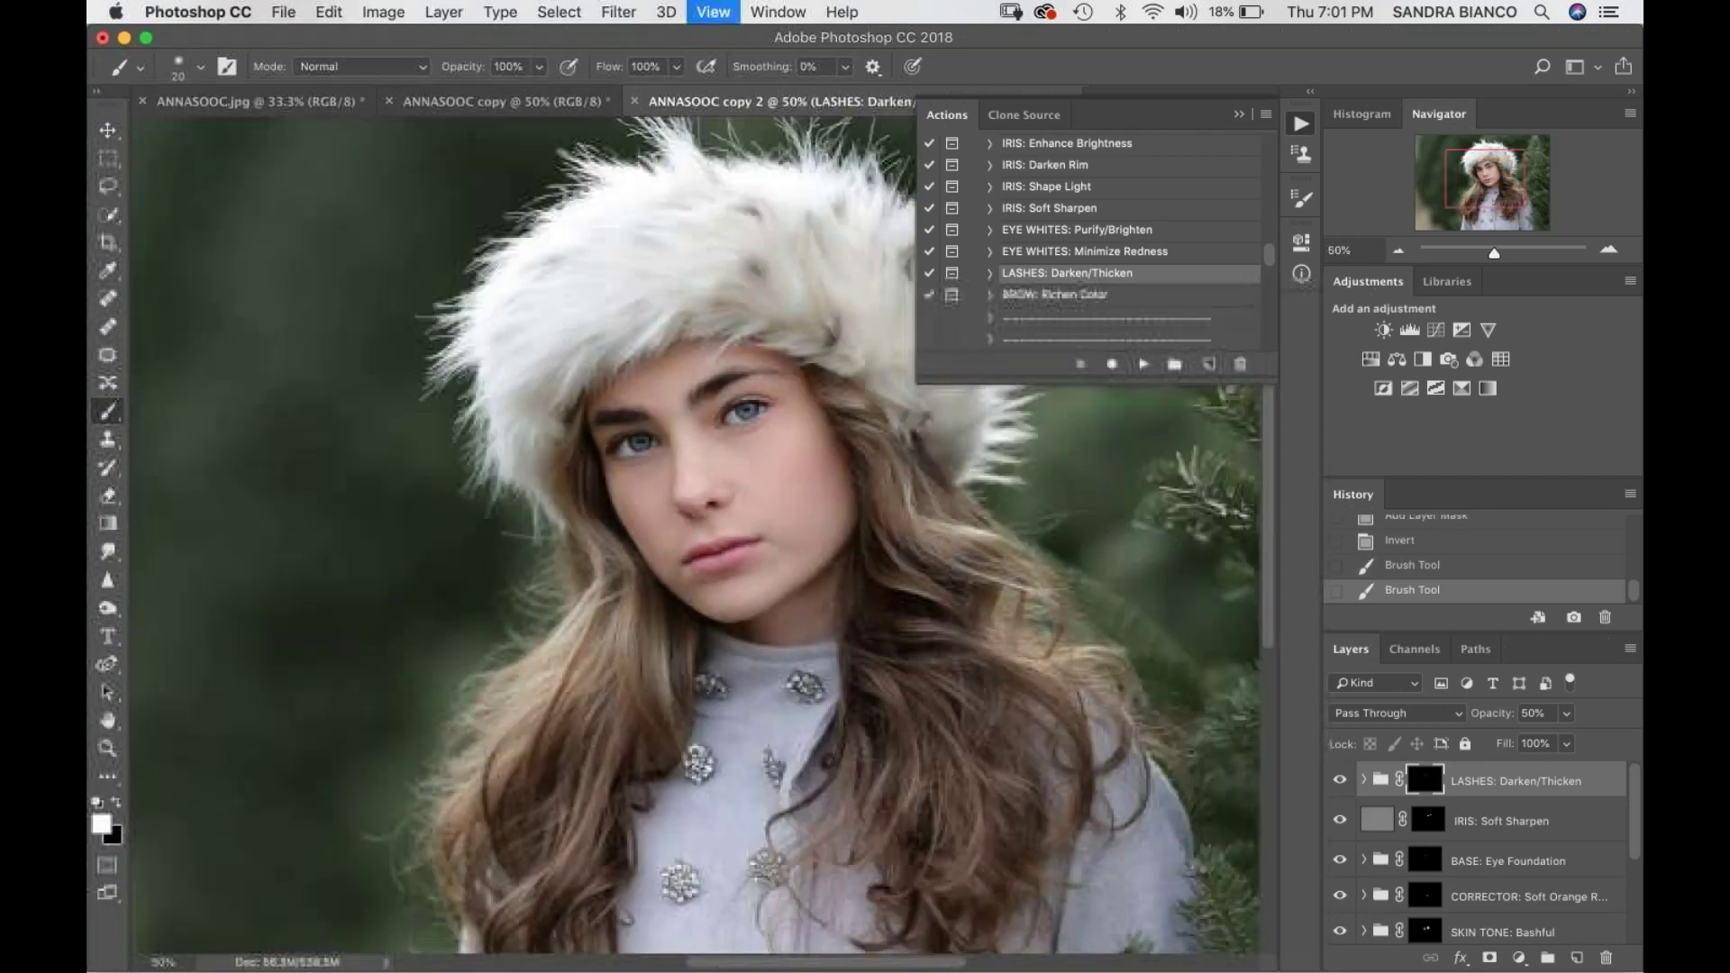
left_click(1340, 781)
left_click(1340, 781)
left_click(1567, 713)
left_click(1537, 737)
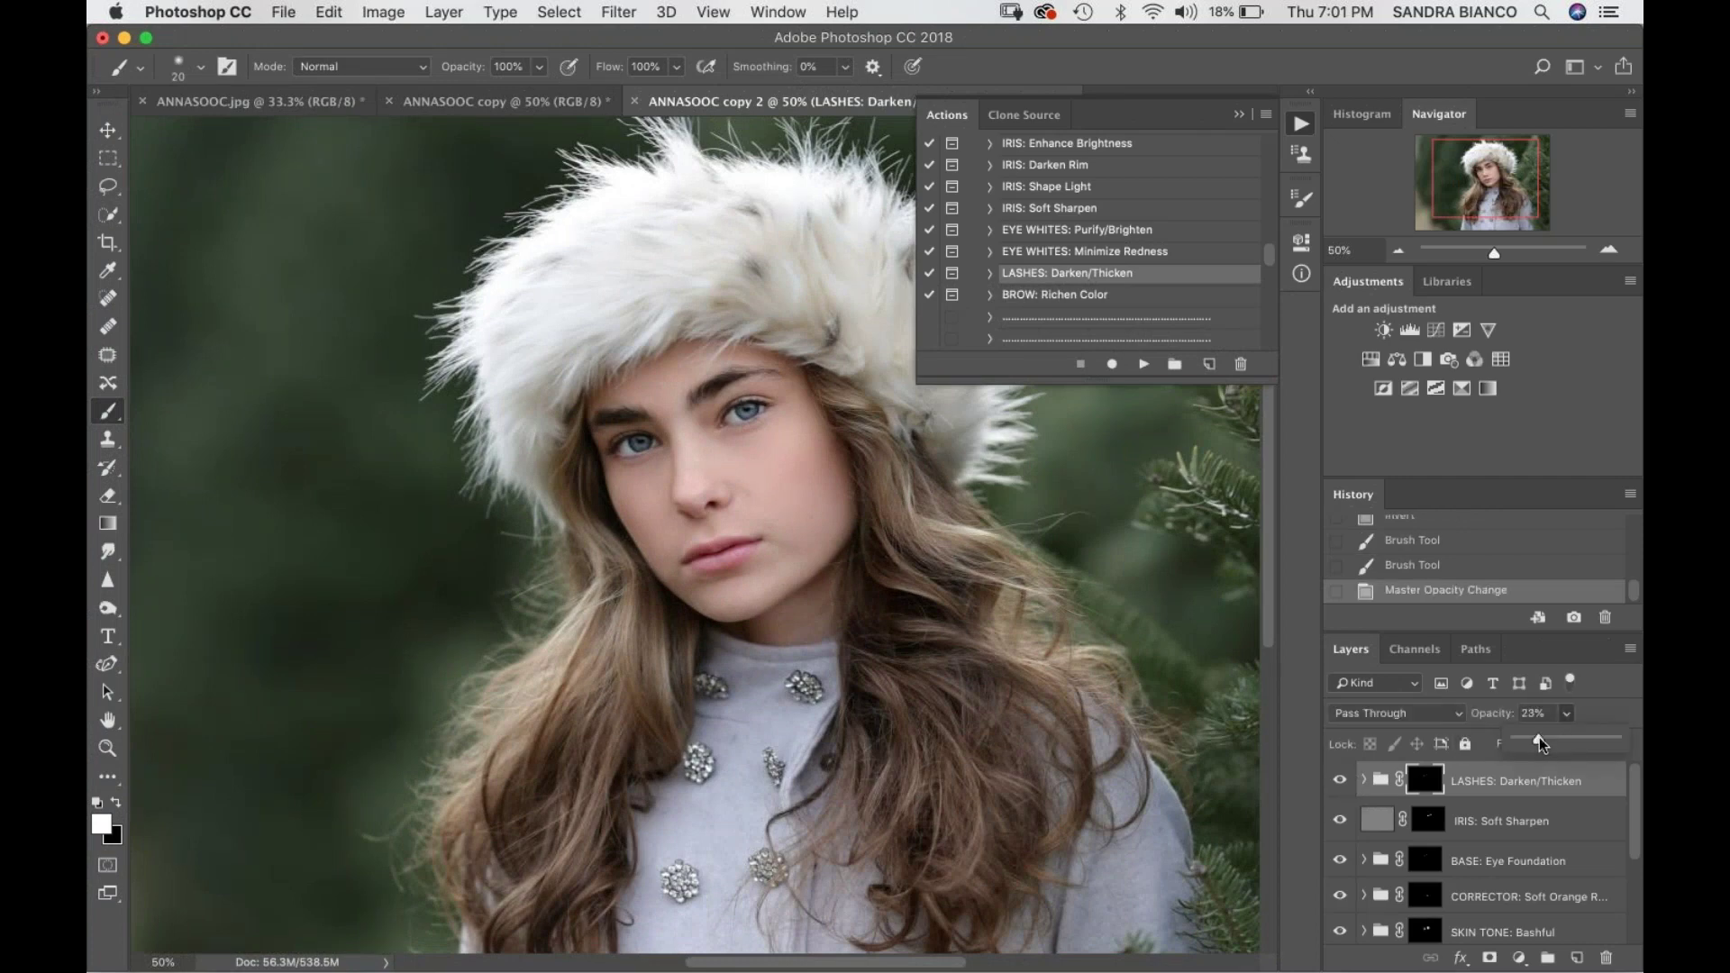
left_click(1351, 780)
left_click(1351, 781)
left_click(1351, 780)
left_click(1351, 781)
- Run the LIPS: Red Rosy action and continue past its instruction message
left_click_drag(1273, 245, 1271, 258)
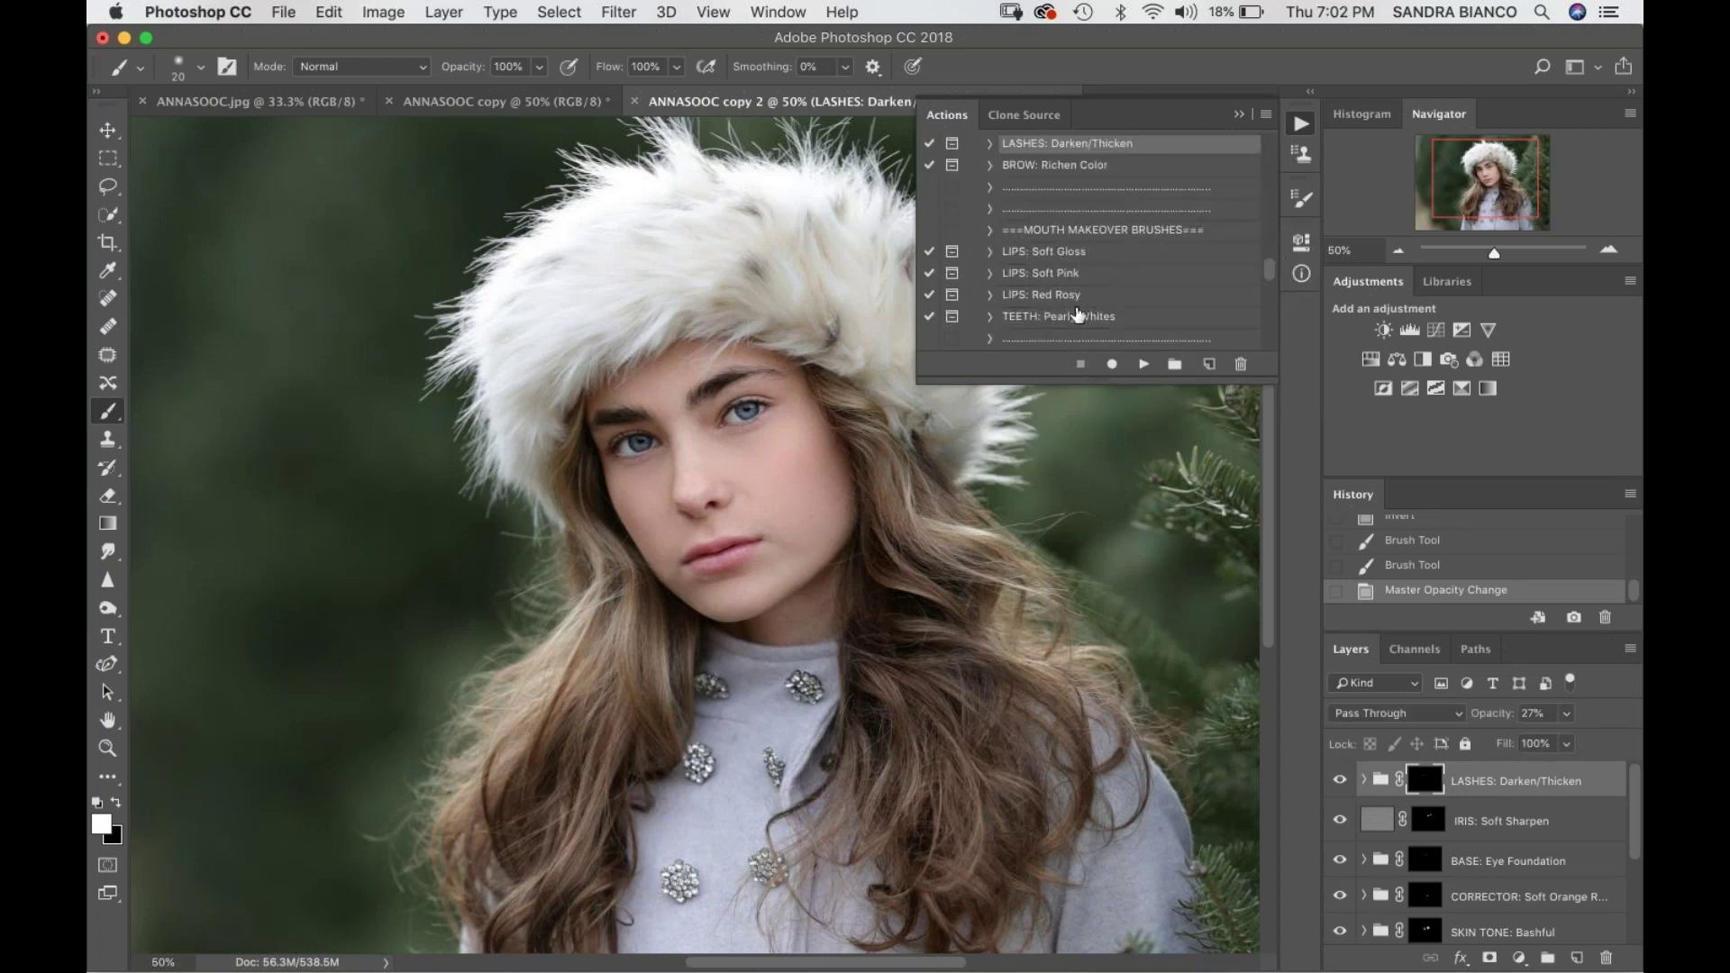
left_click(1052, 295)
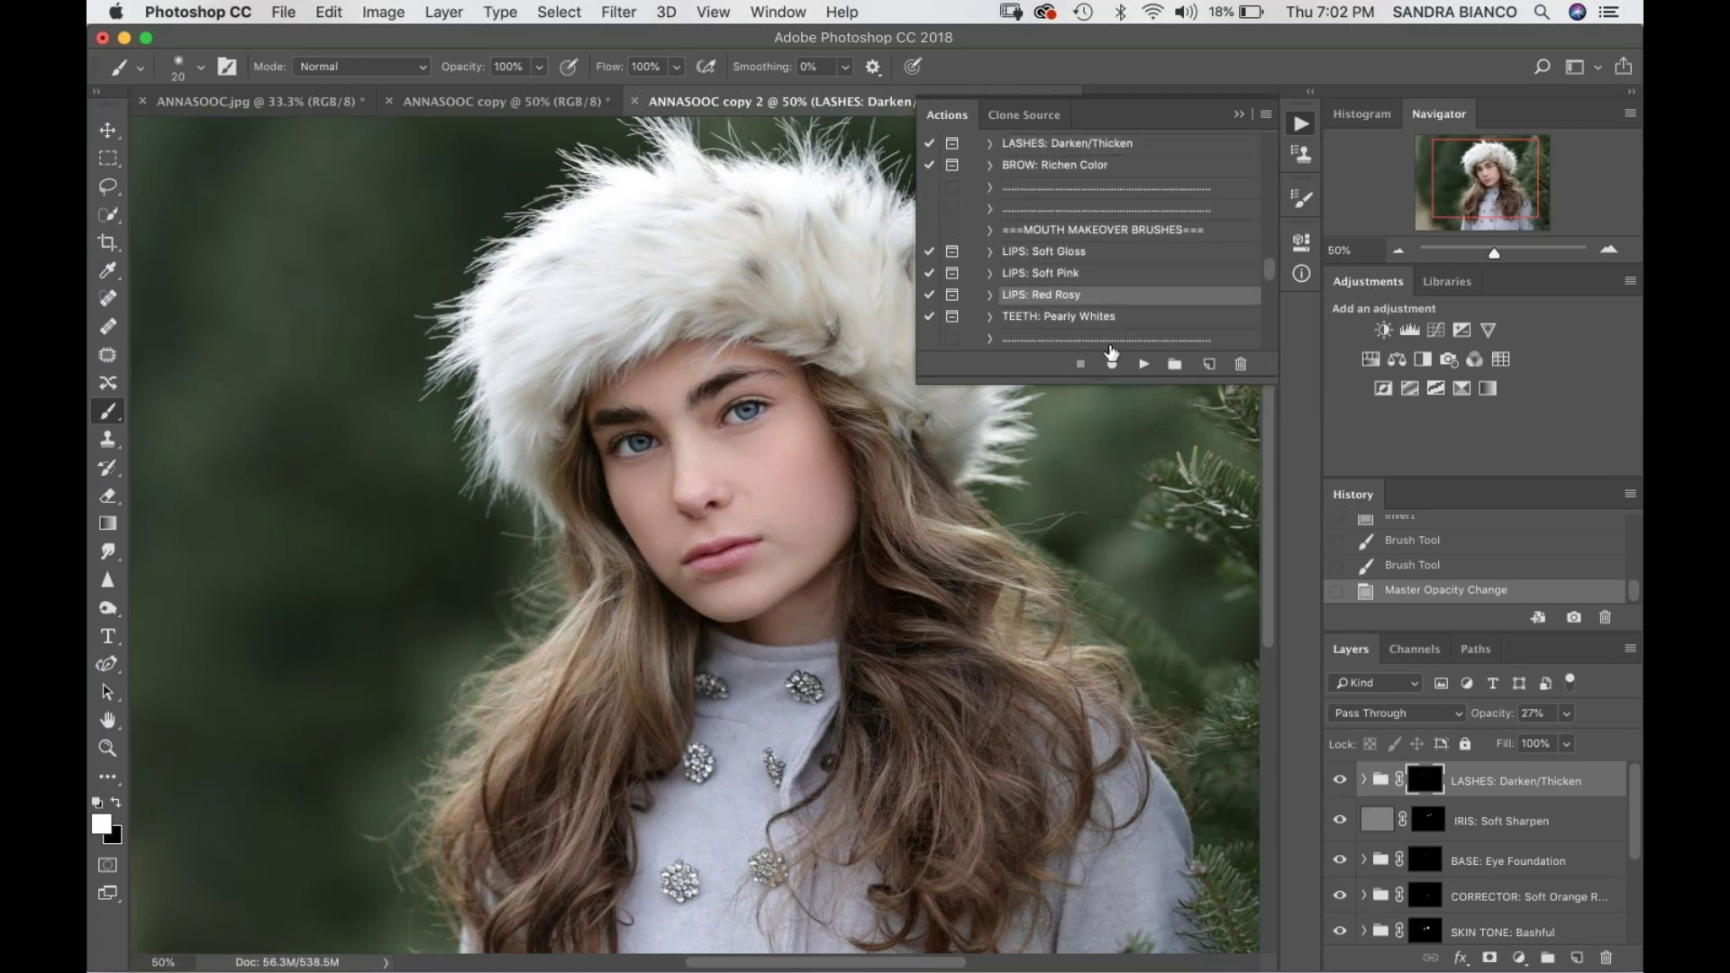
left_click(1144, 364)
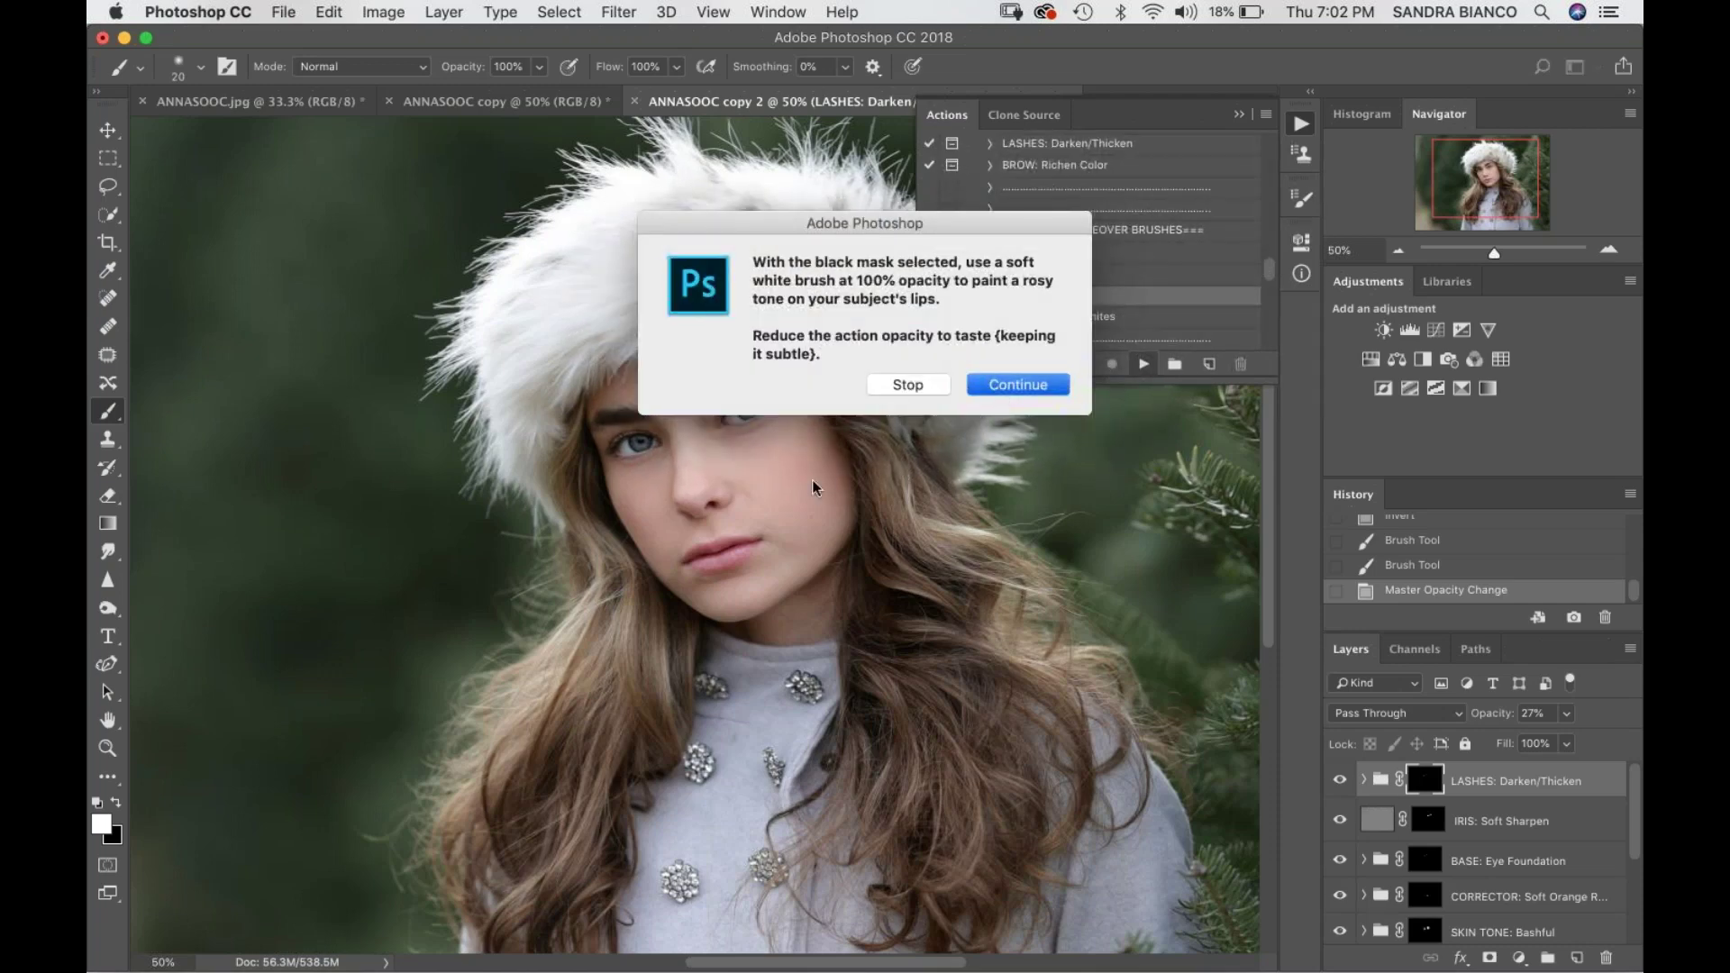
left_click(1055, 378)
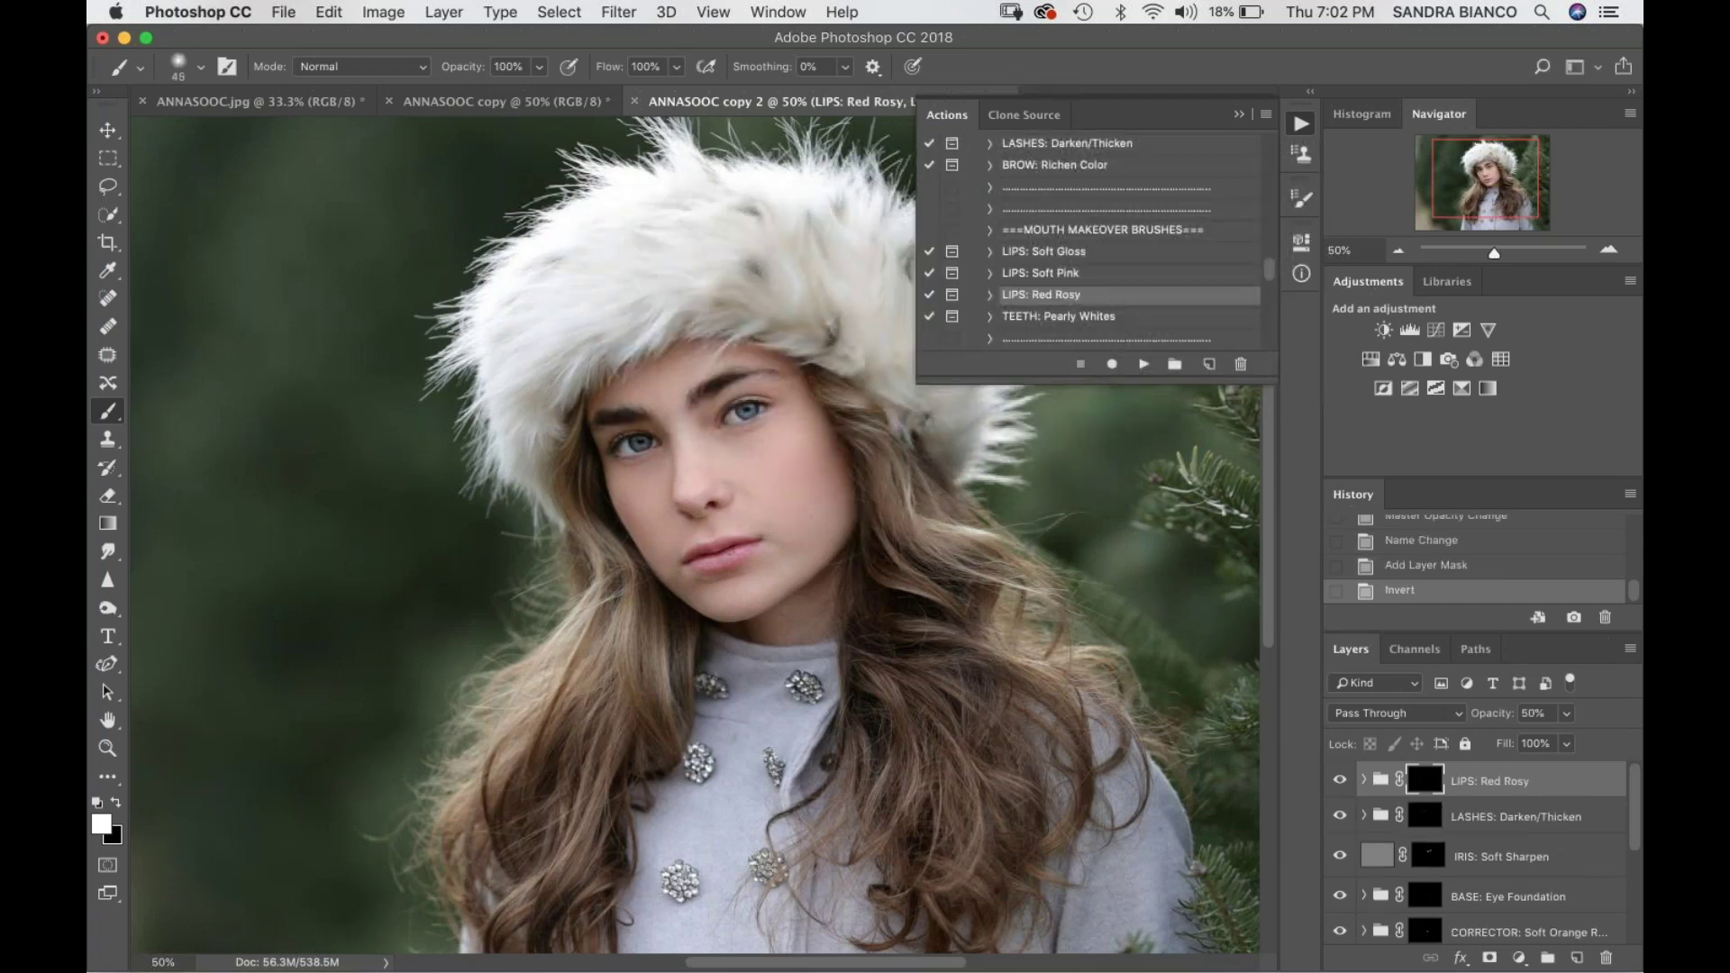
- Paint the rosy tone over the lips with a size 40 brush and refine their edges at size 15
key("super+equal")
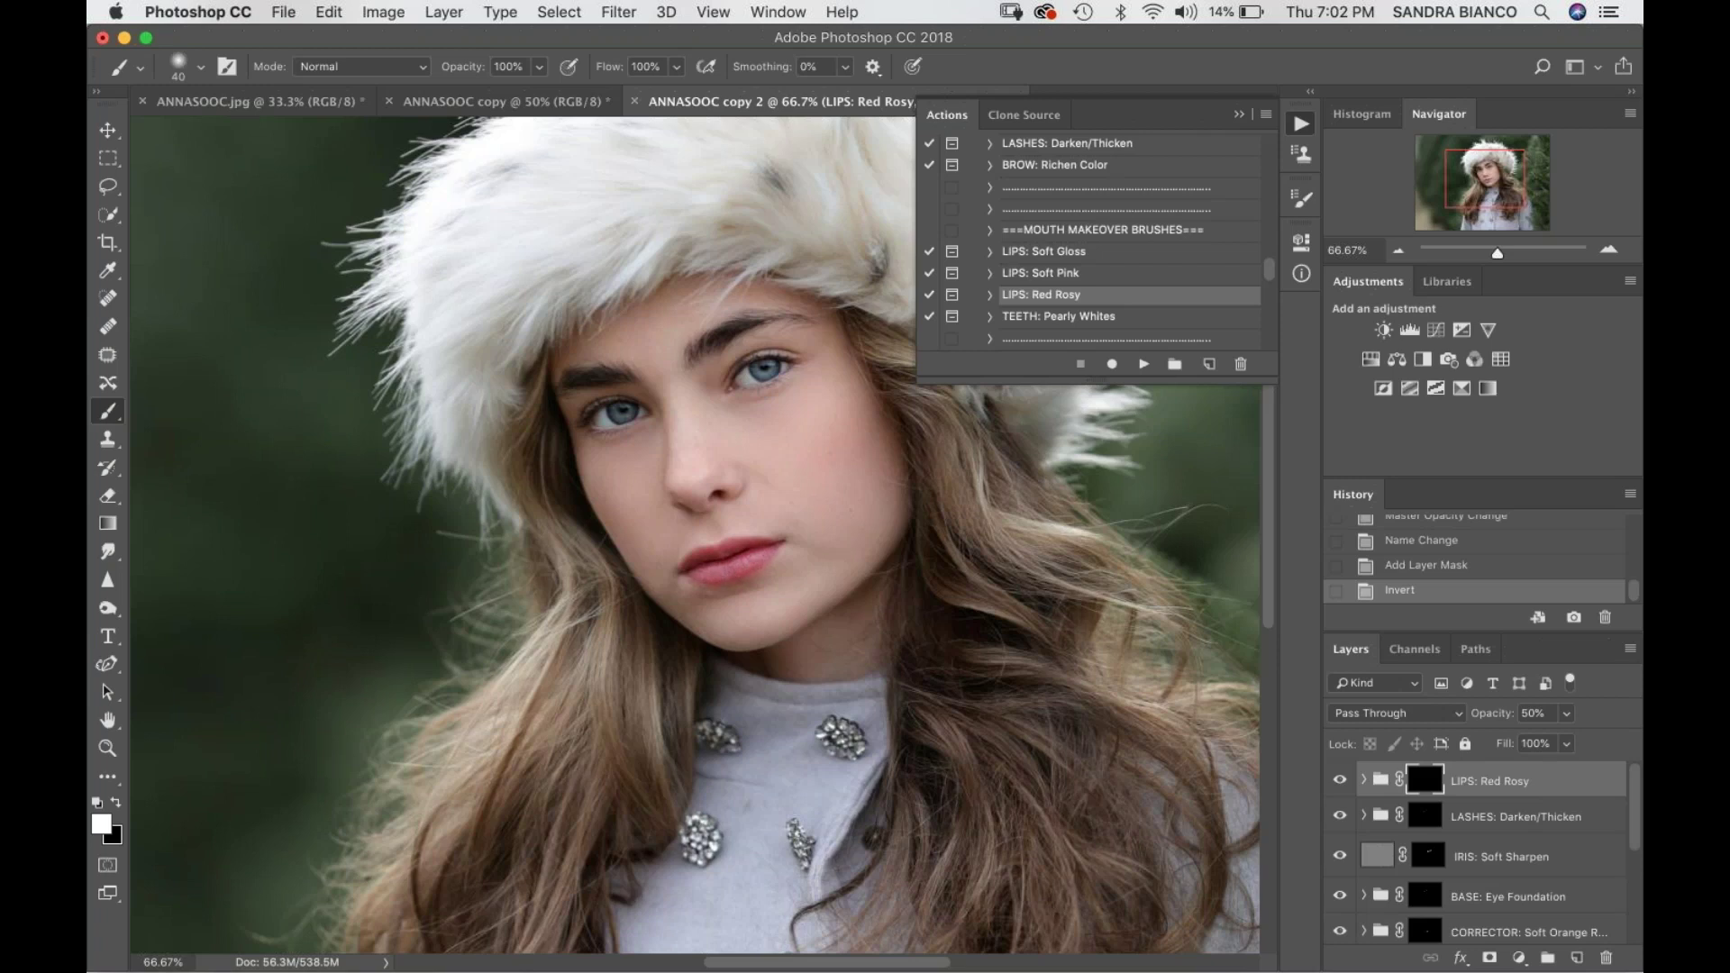
left_click(775, 546)
key("bracketleft")
key("bracketleft")
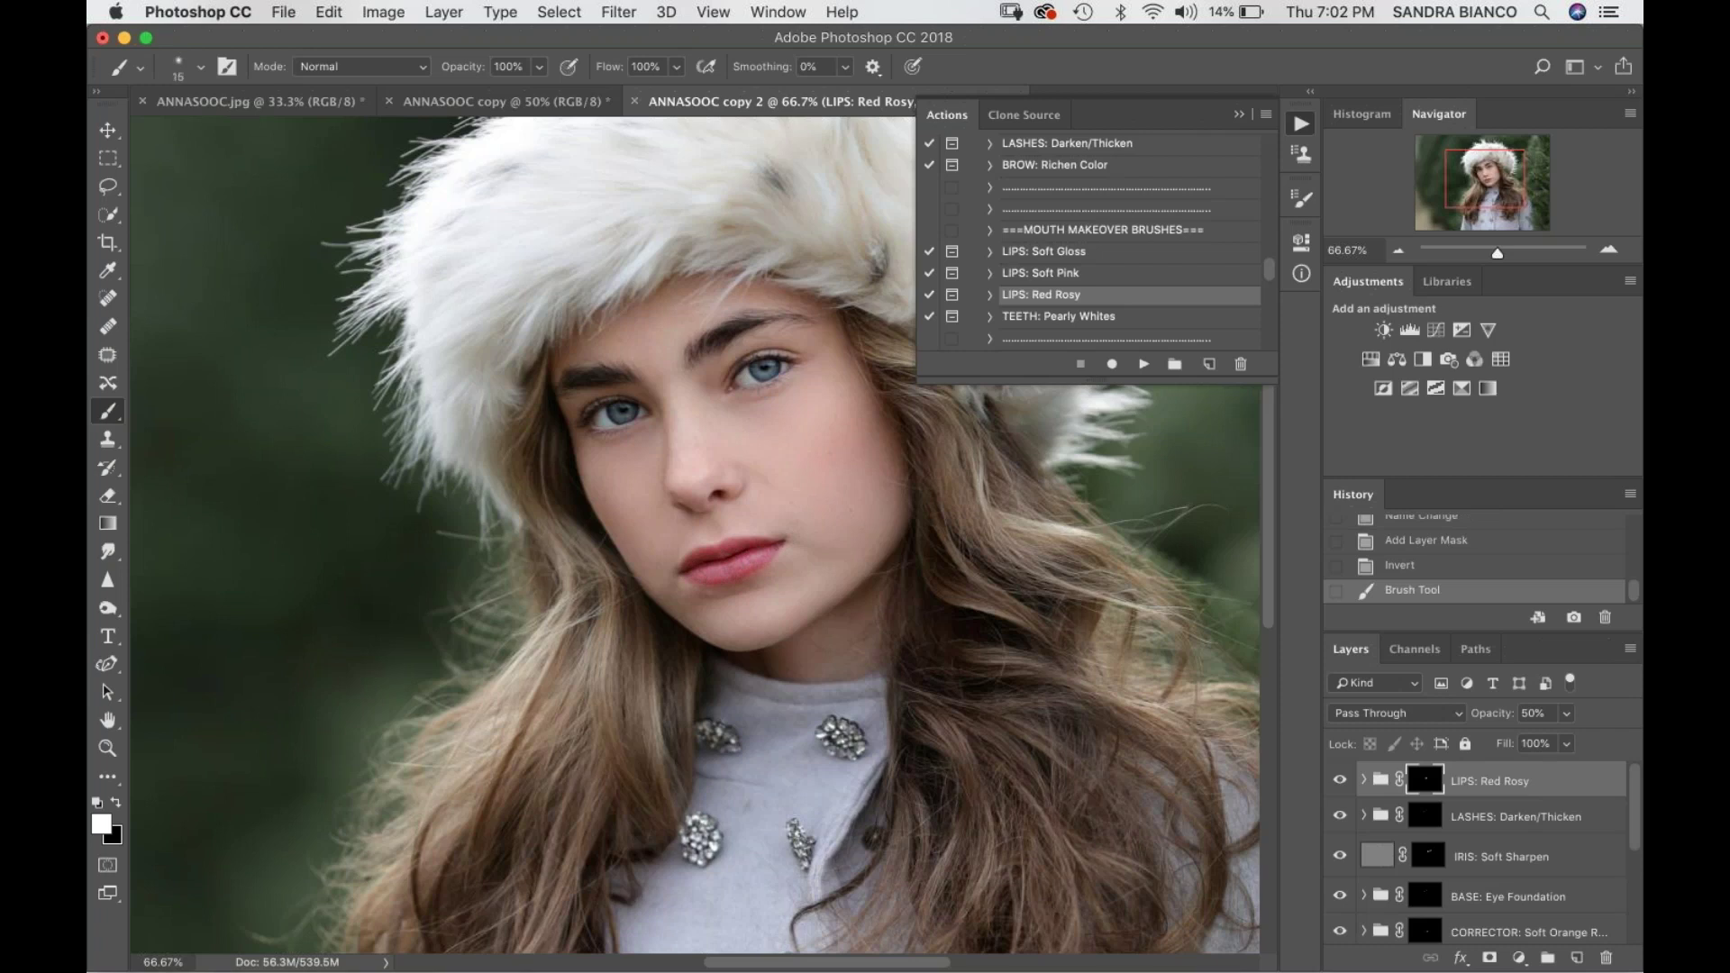
left_click(775, 550)
left_click(758, 554)
- Lower the Red Rosy lips group's opacity to 23% and check the whole portrait
key("super+minus")
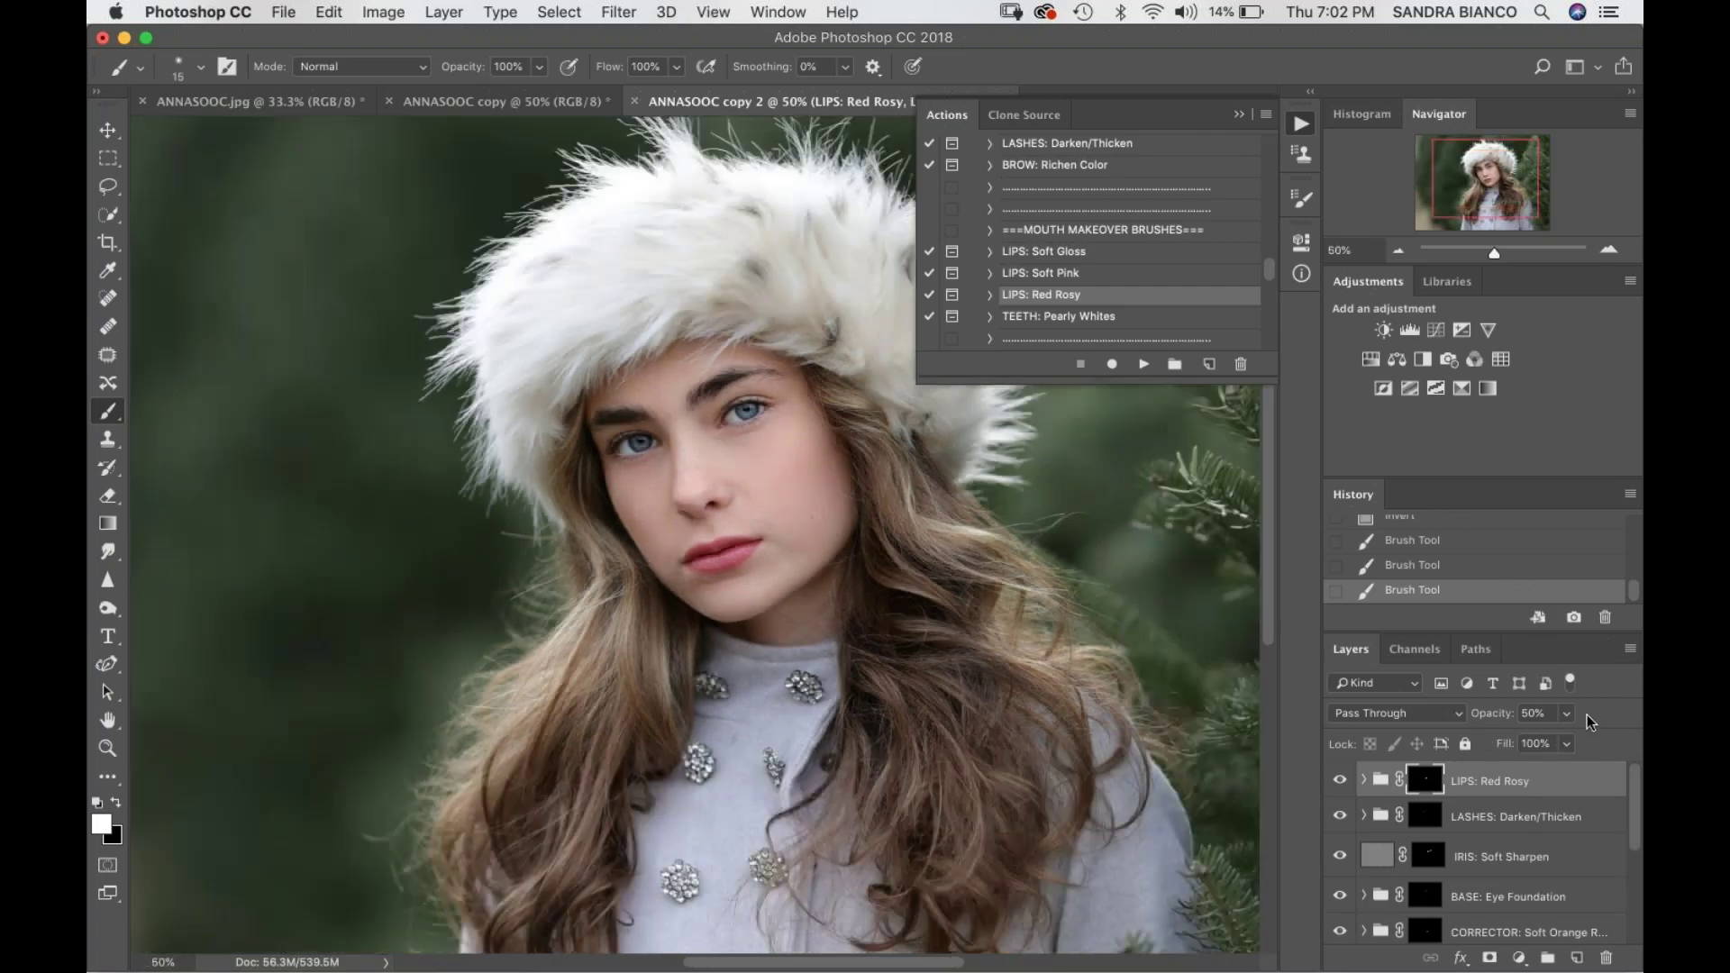
left_click_drag(1567, 713, 1538, 739)
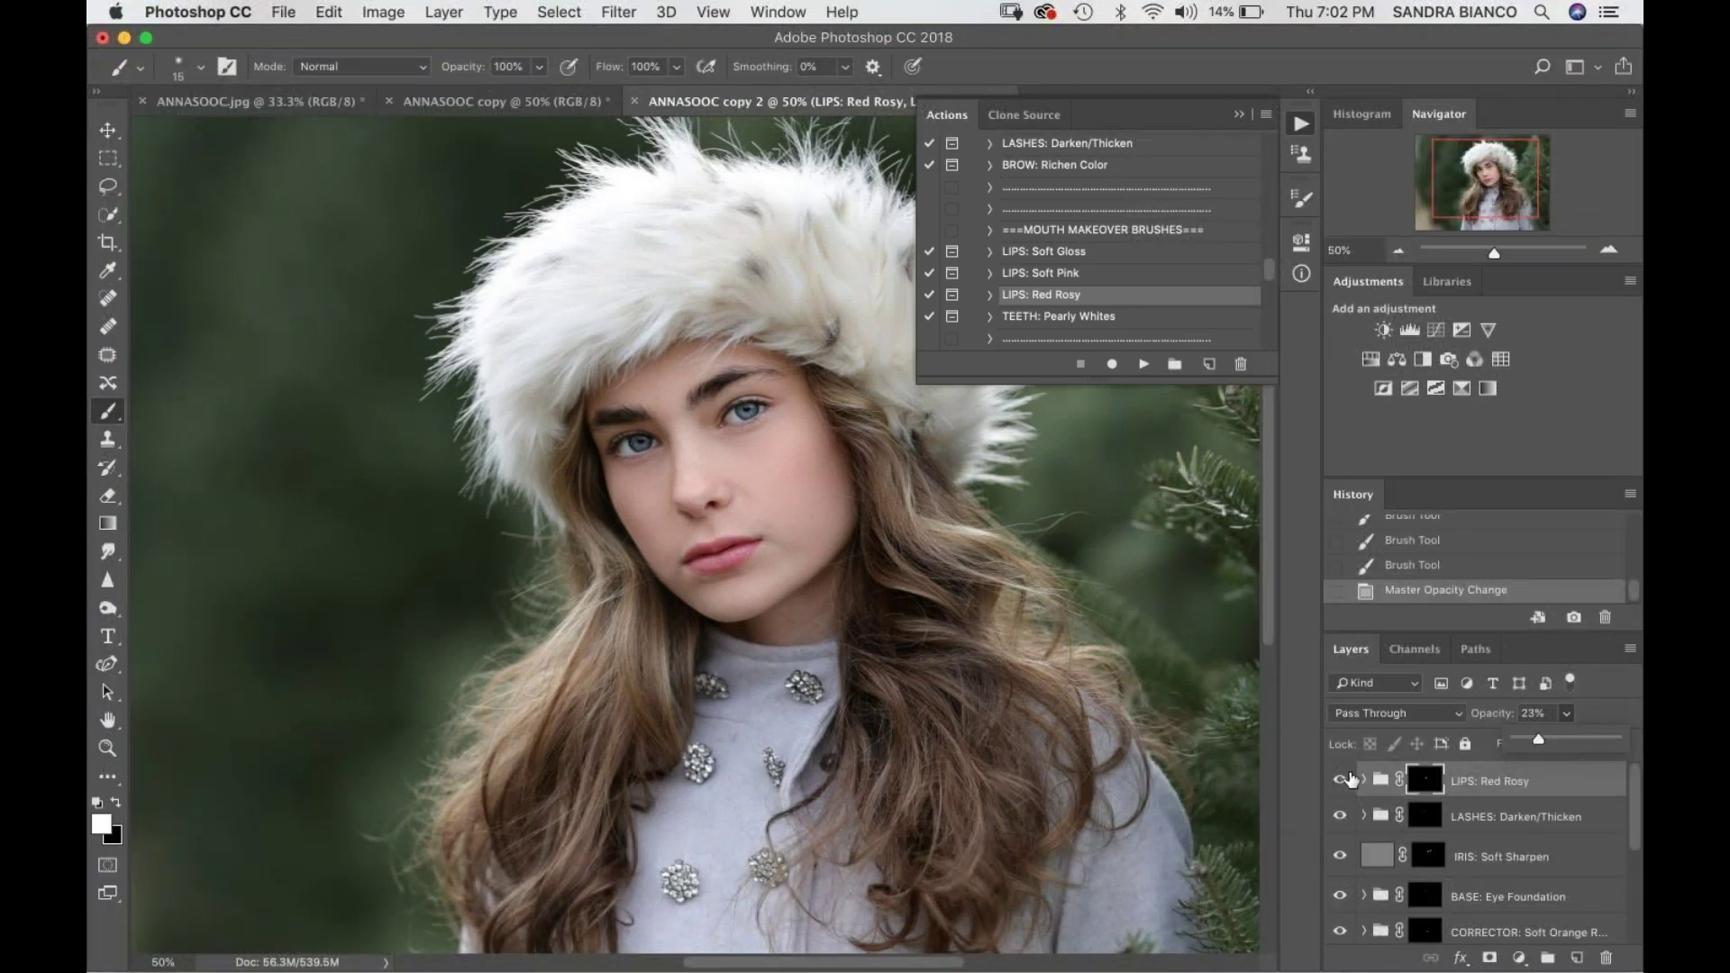
key("super+minus")
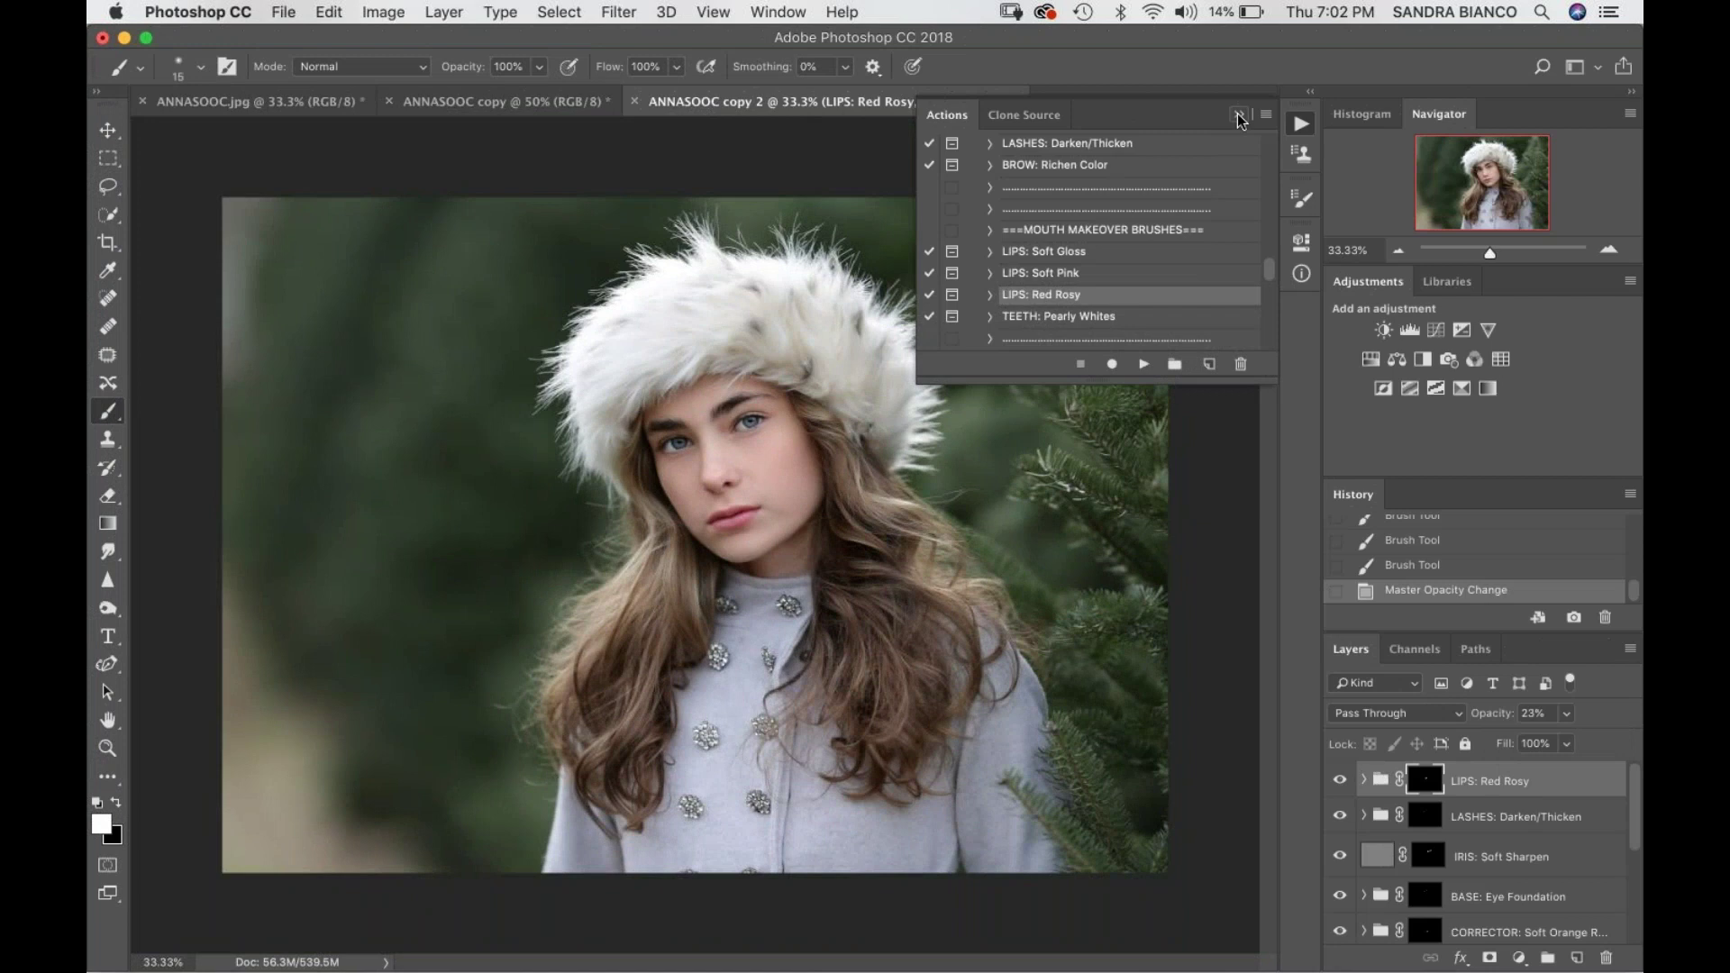
- Run the Dodge & Burn finishing action and continue past its instruction messages
left_click_drag(1269, 273, 1268, 294)
scroll(1271, 294, "down", 1)
scroll(1272, 295, "down", 4)
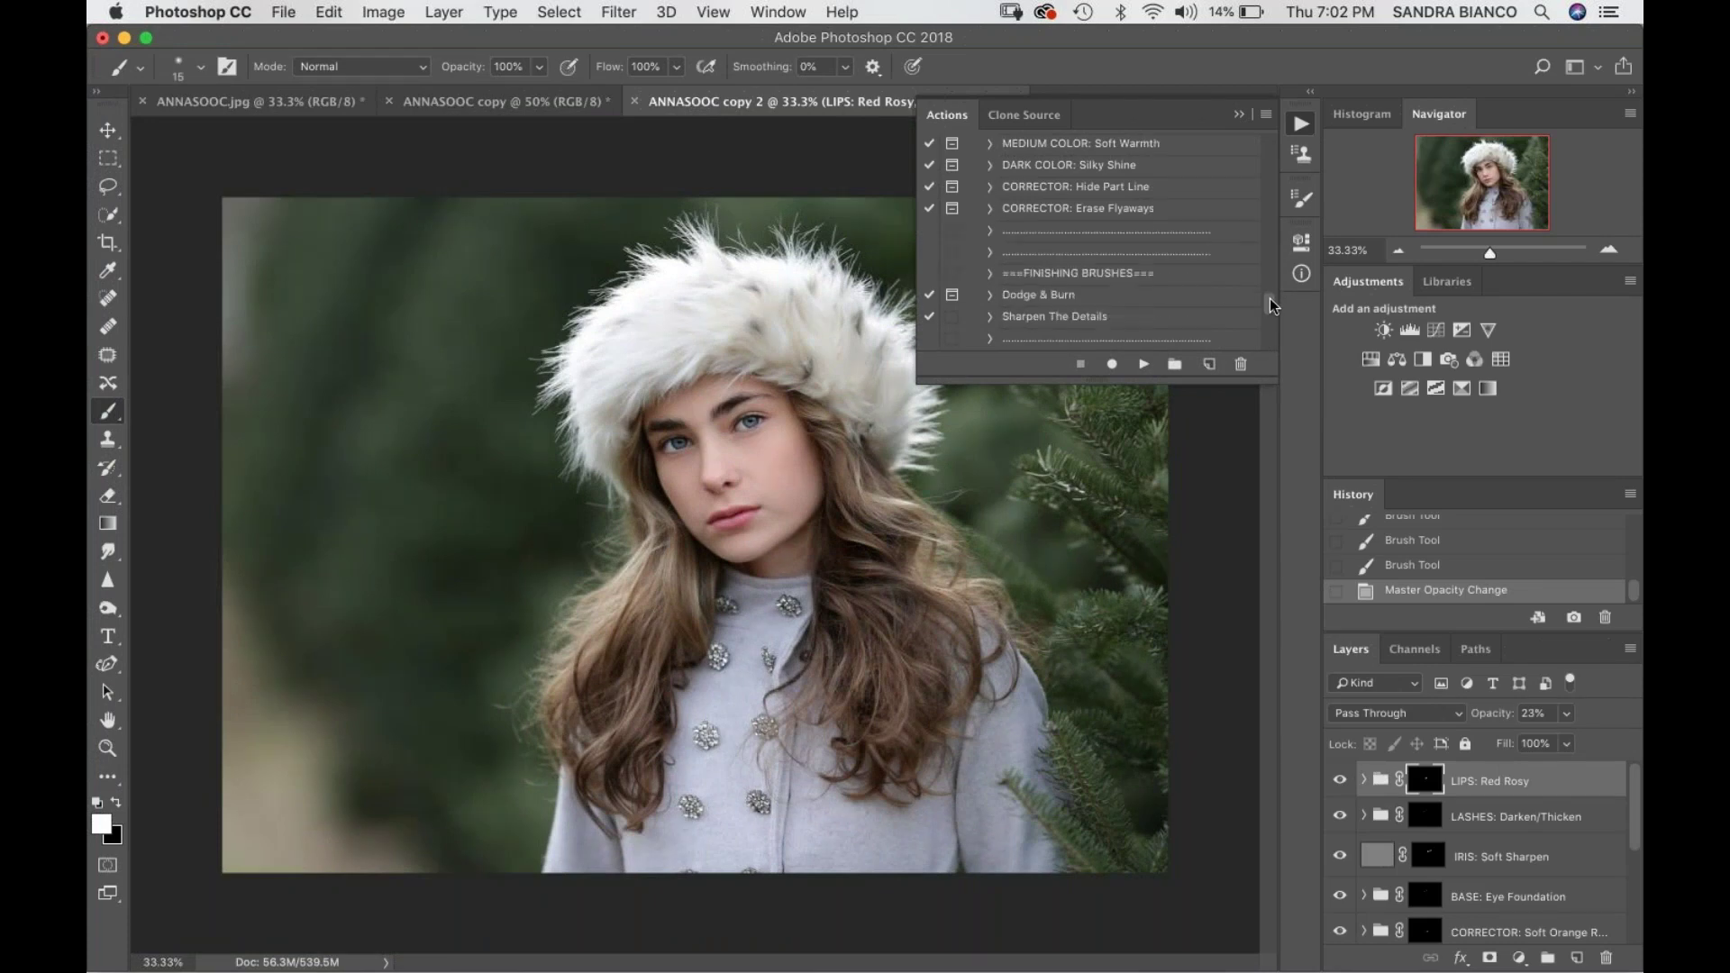
left_click(1072, 300)
left_click(1144, 364)
left_click(1025, 399)
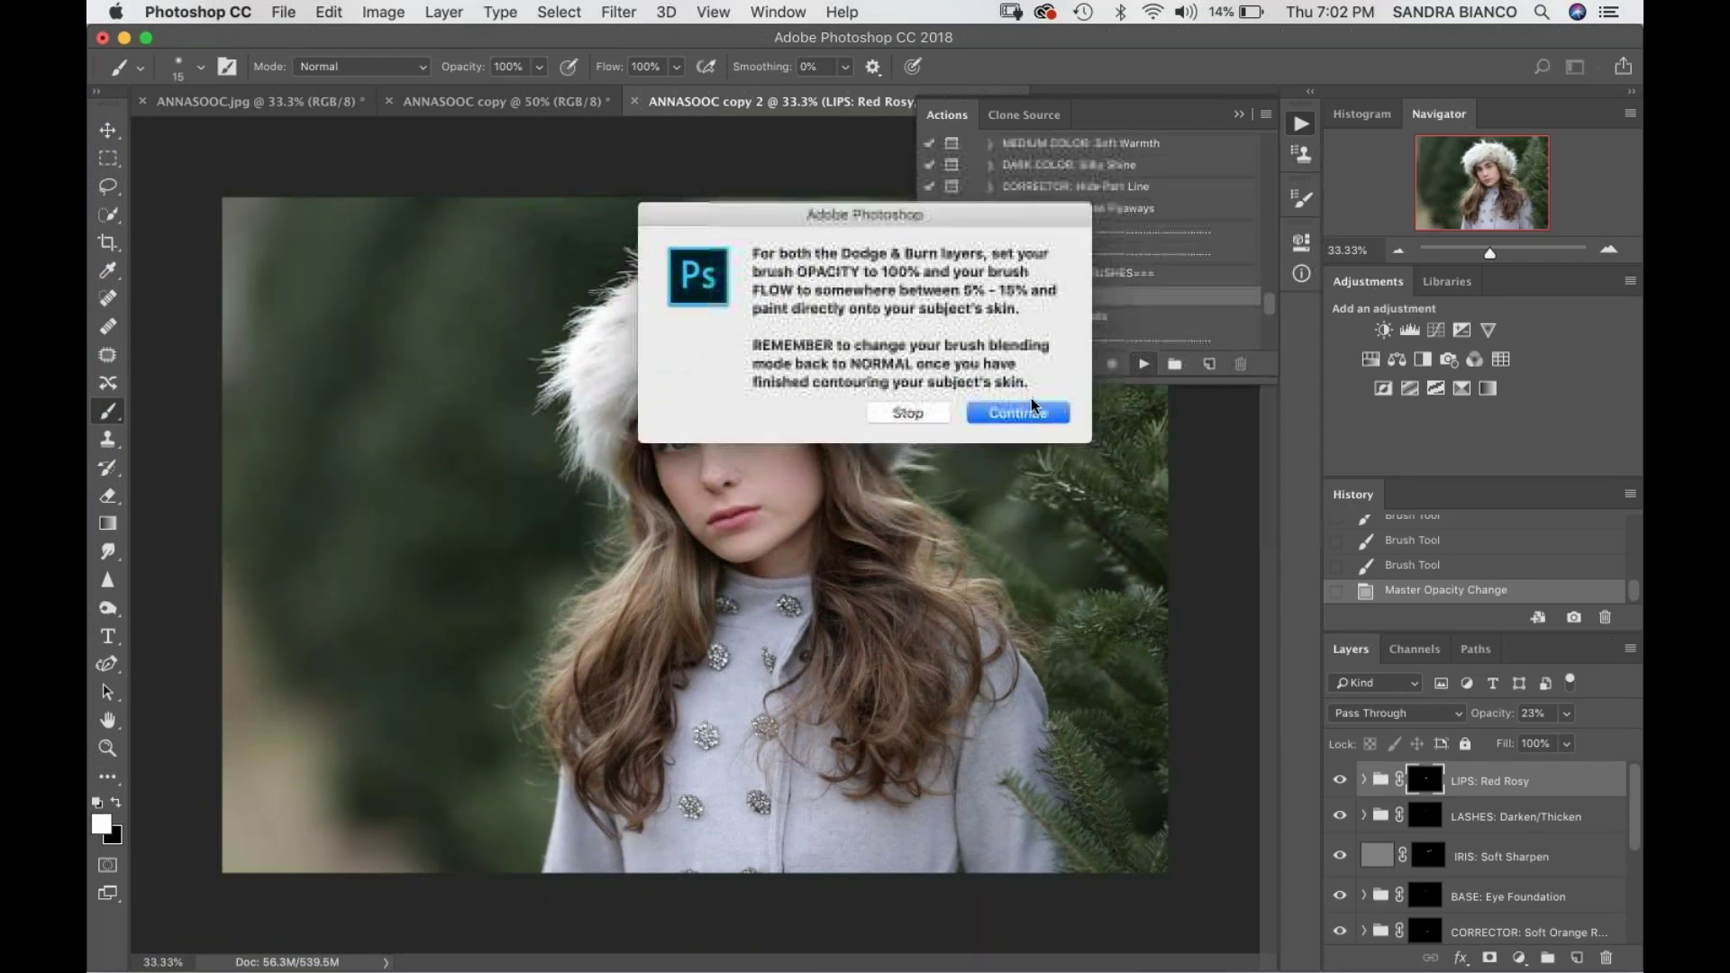
left_click(1030, 413)
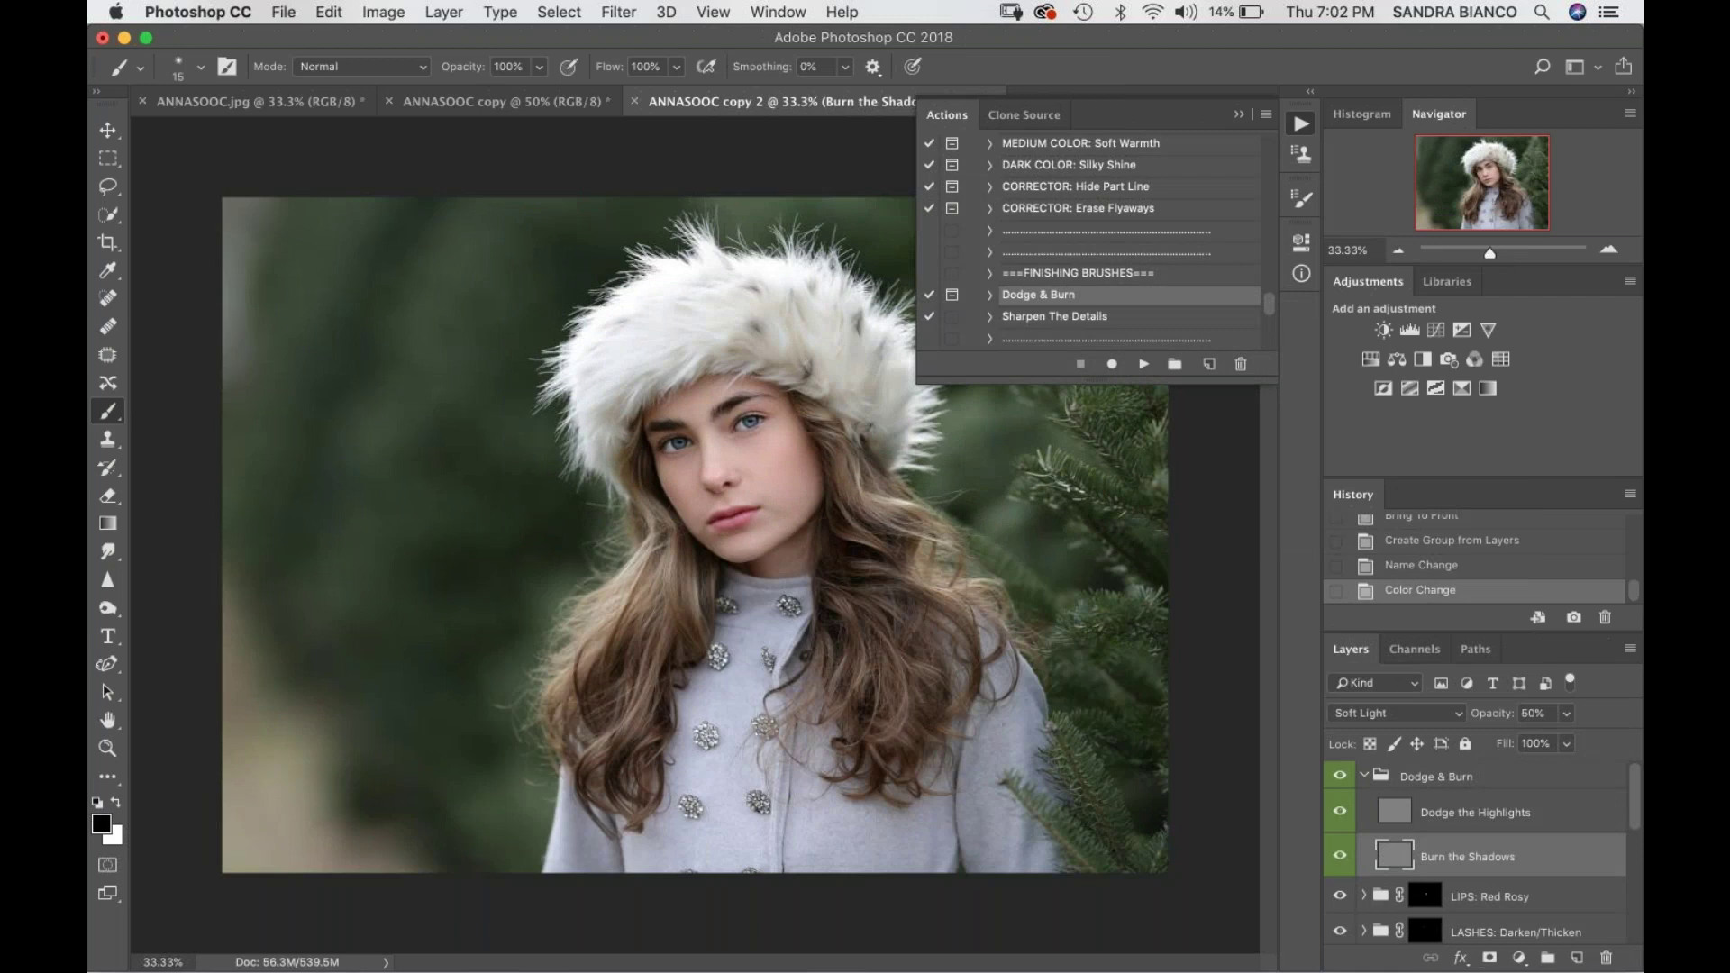
- Set the brush blending mode to Darken and its opacity to 24% for burning the shadows
left_click(395, 72)
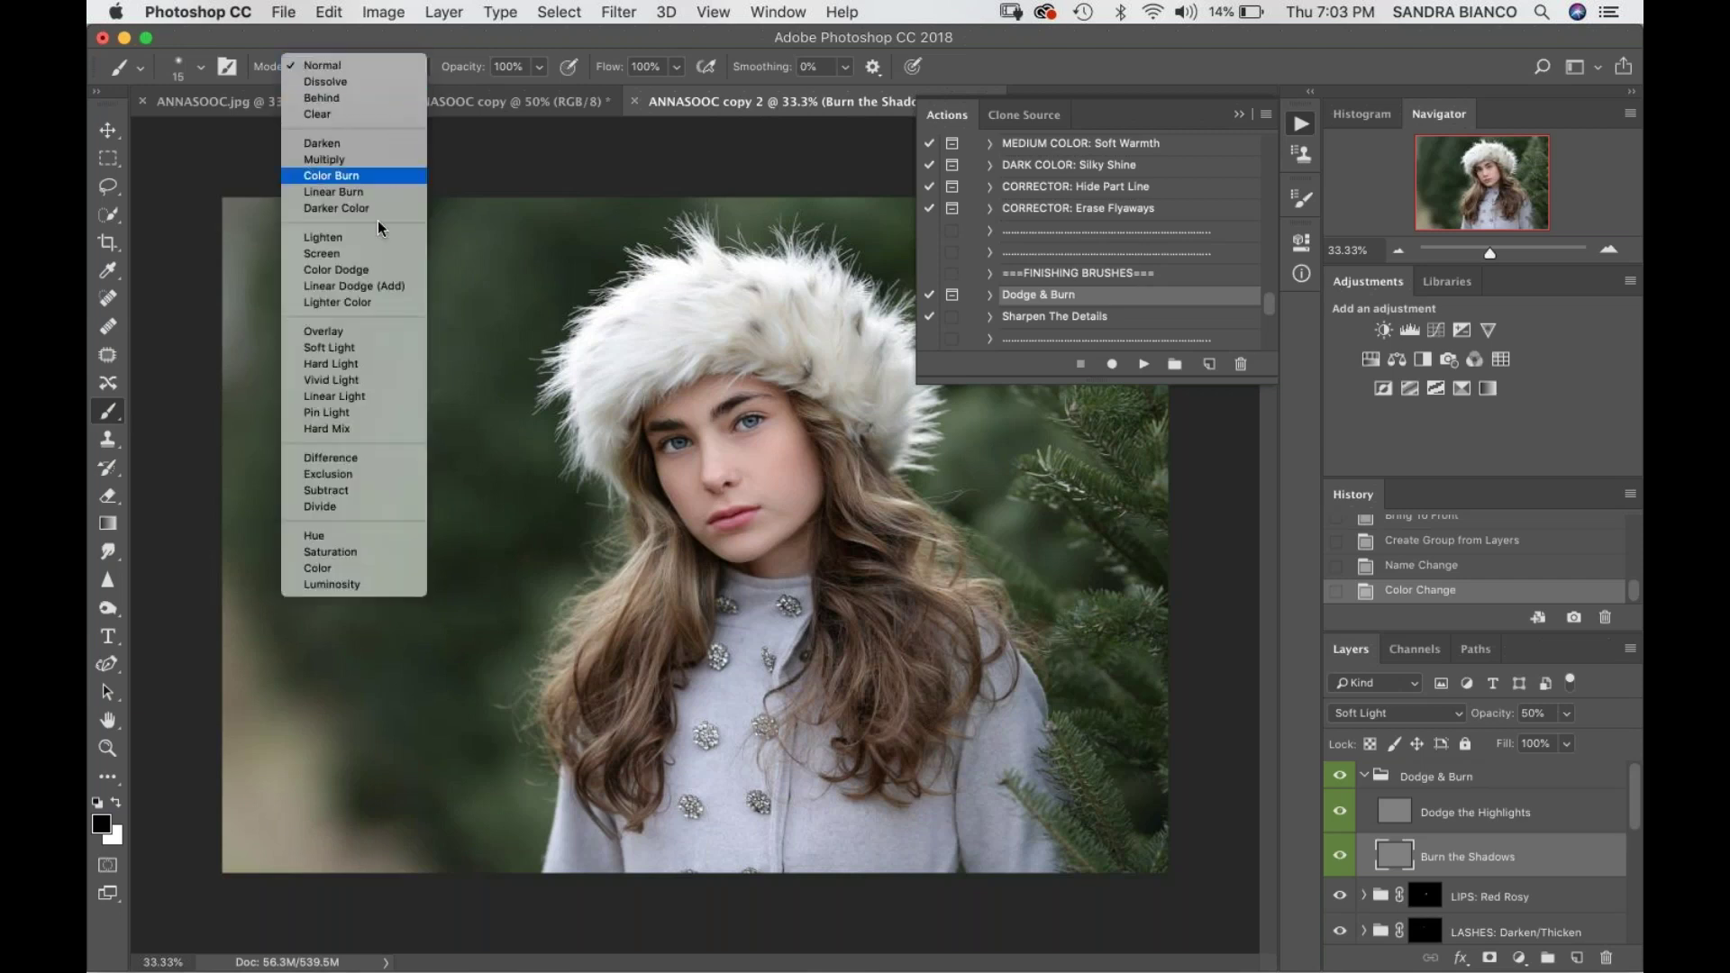
left_click(360, 142)
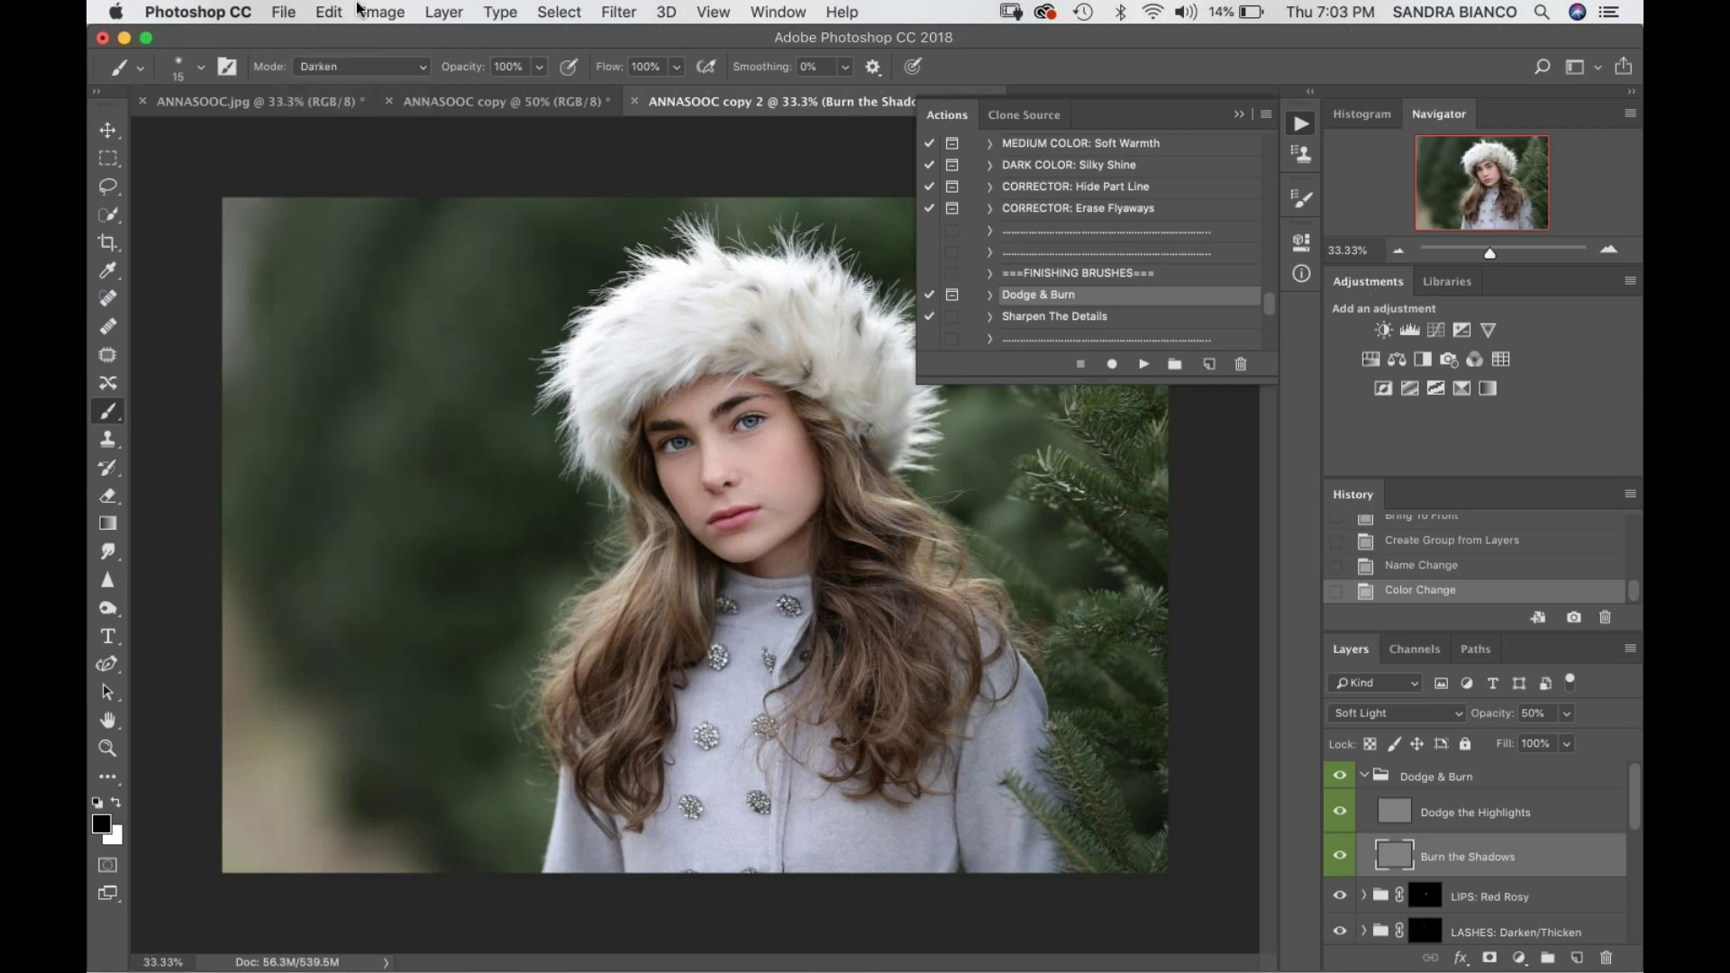
left_click_drag(541, 72, 466, 95)
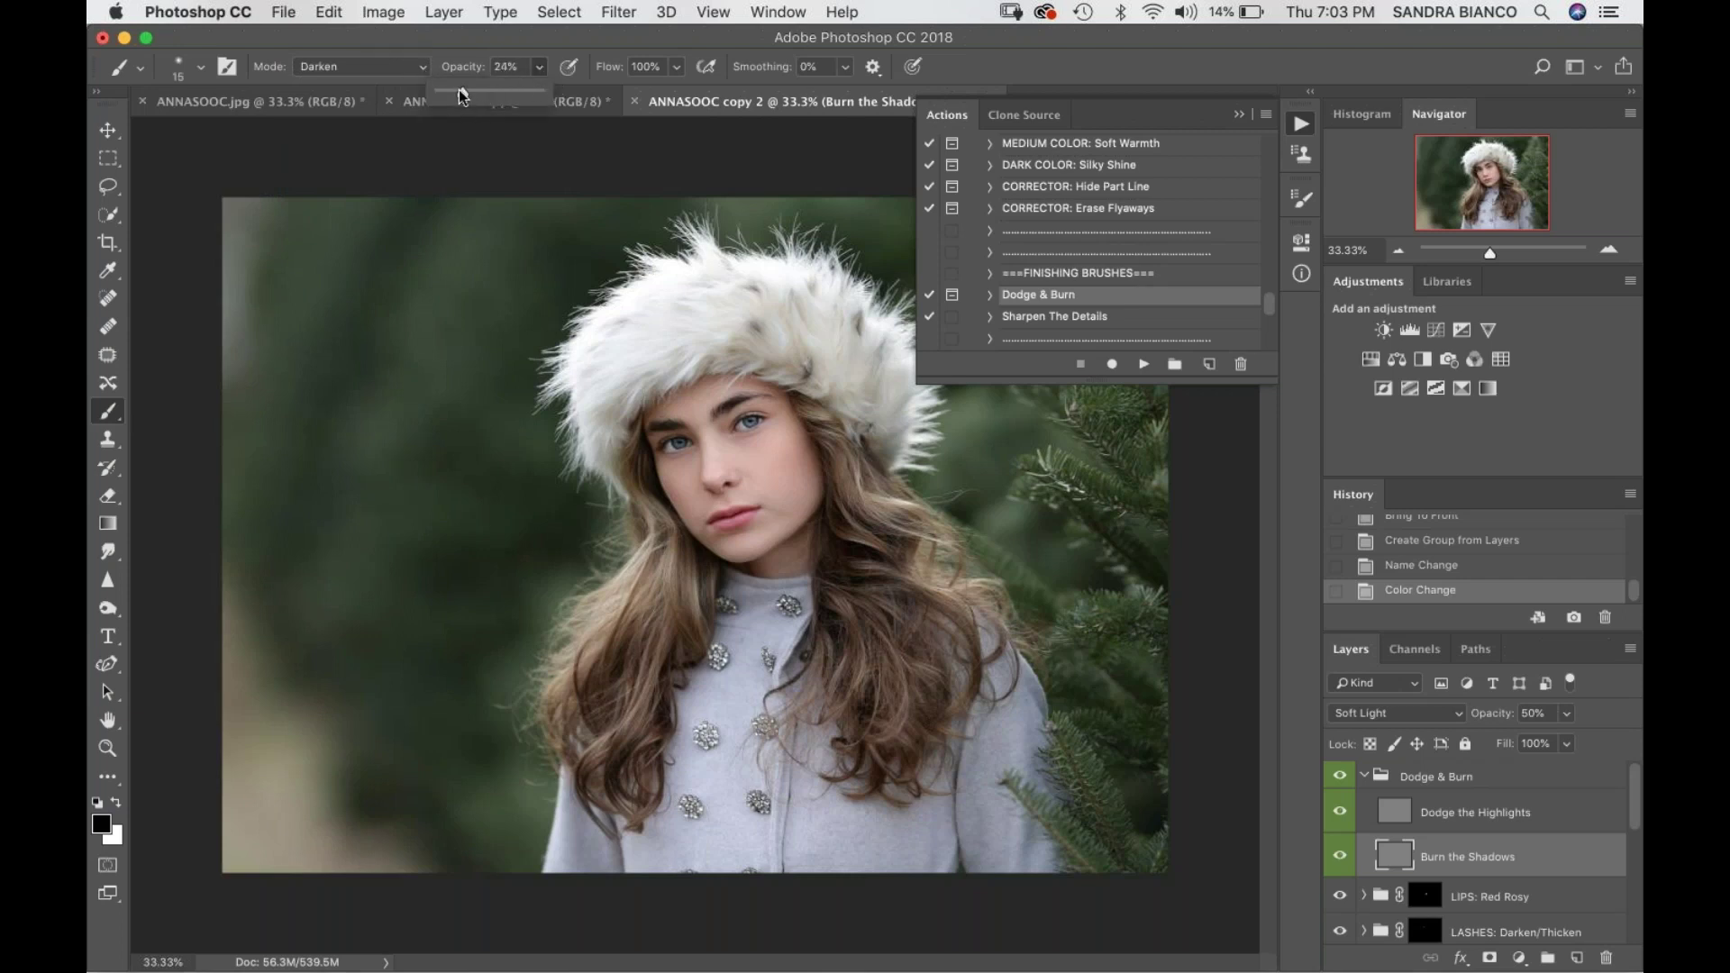
- Burn the broad shadows of the portrait in black on the Burn the Shadows layer with a size 100 brush
key("super+plus")
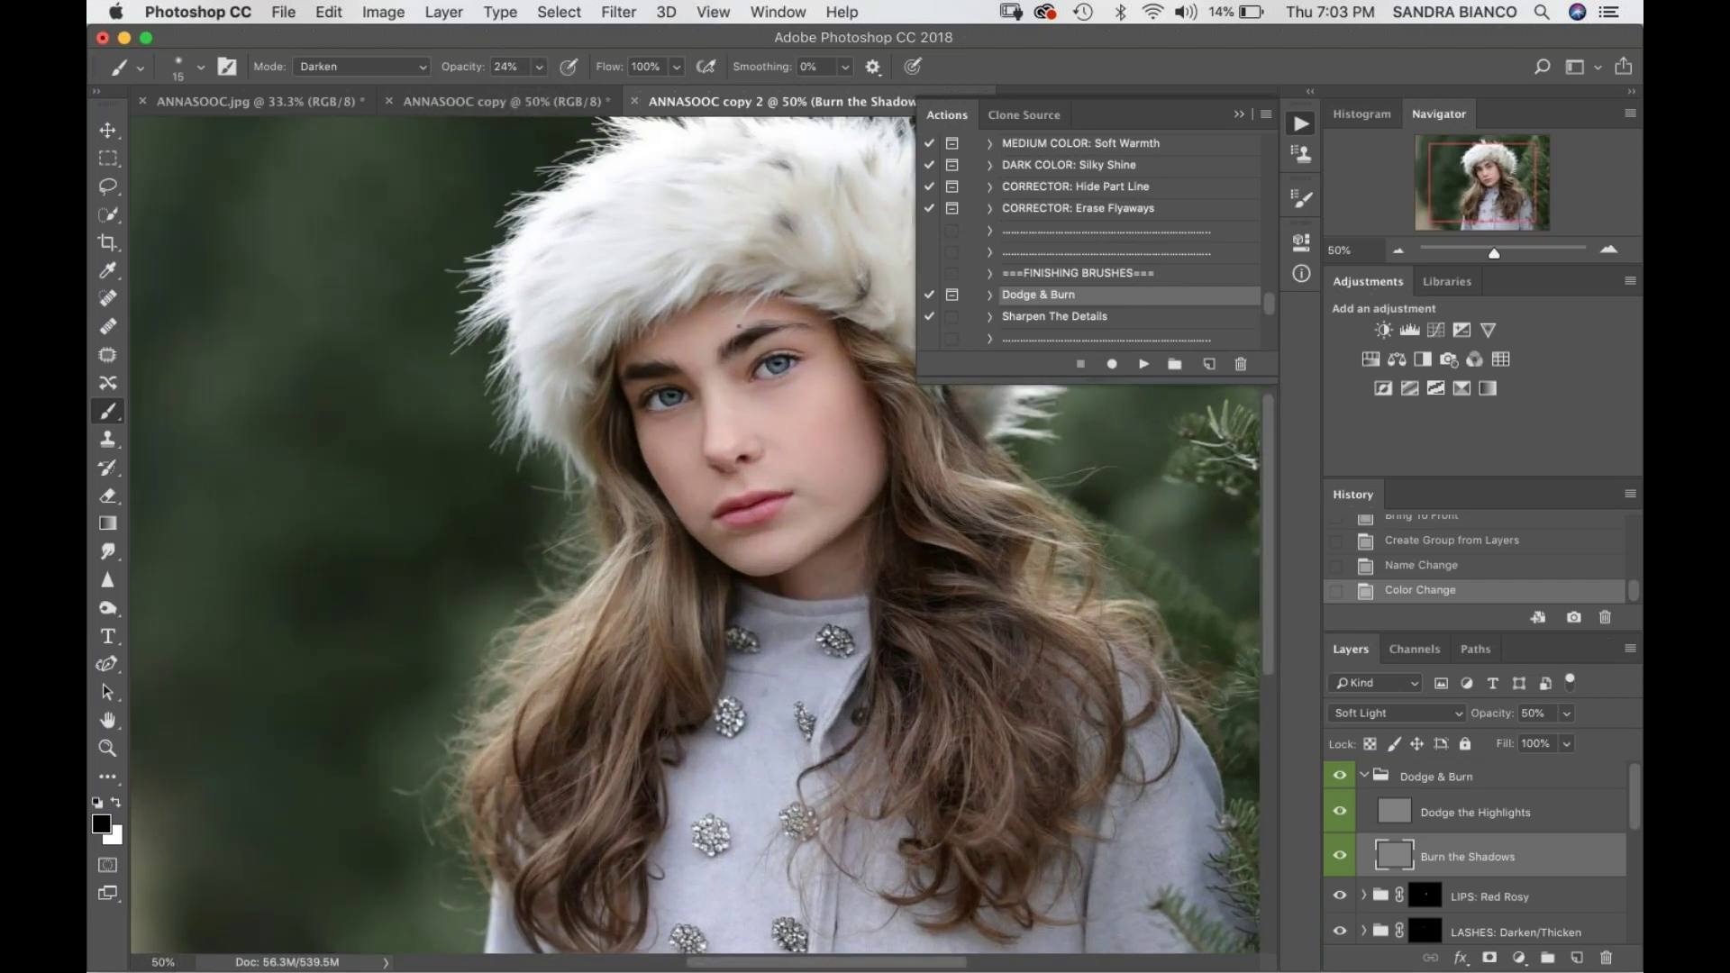
key("bracketright")
key("bracketright")
key("bracketright")
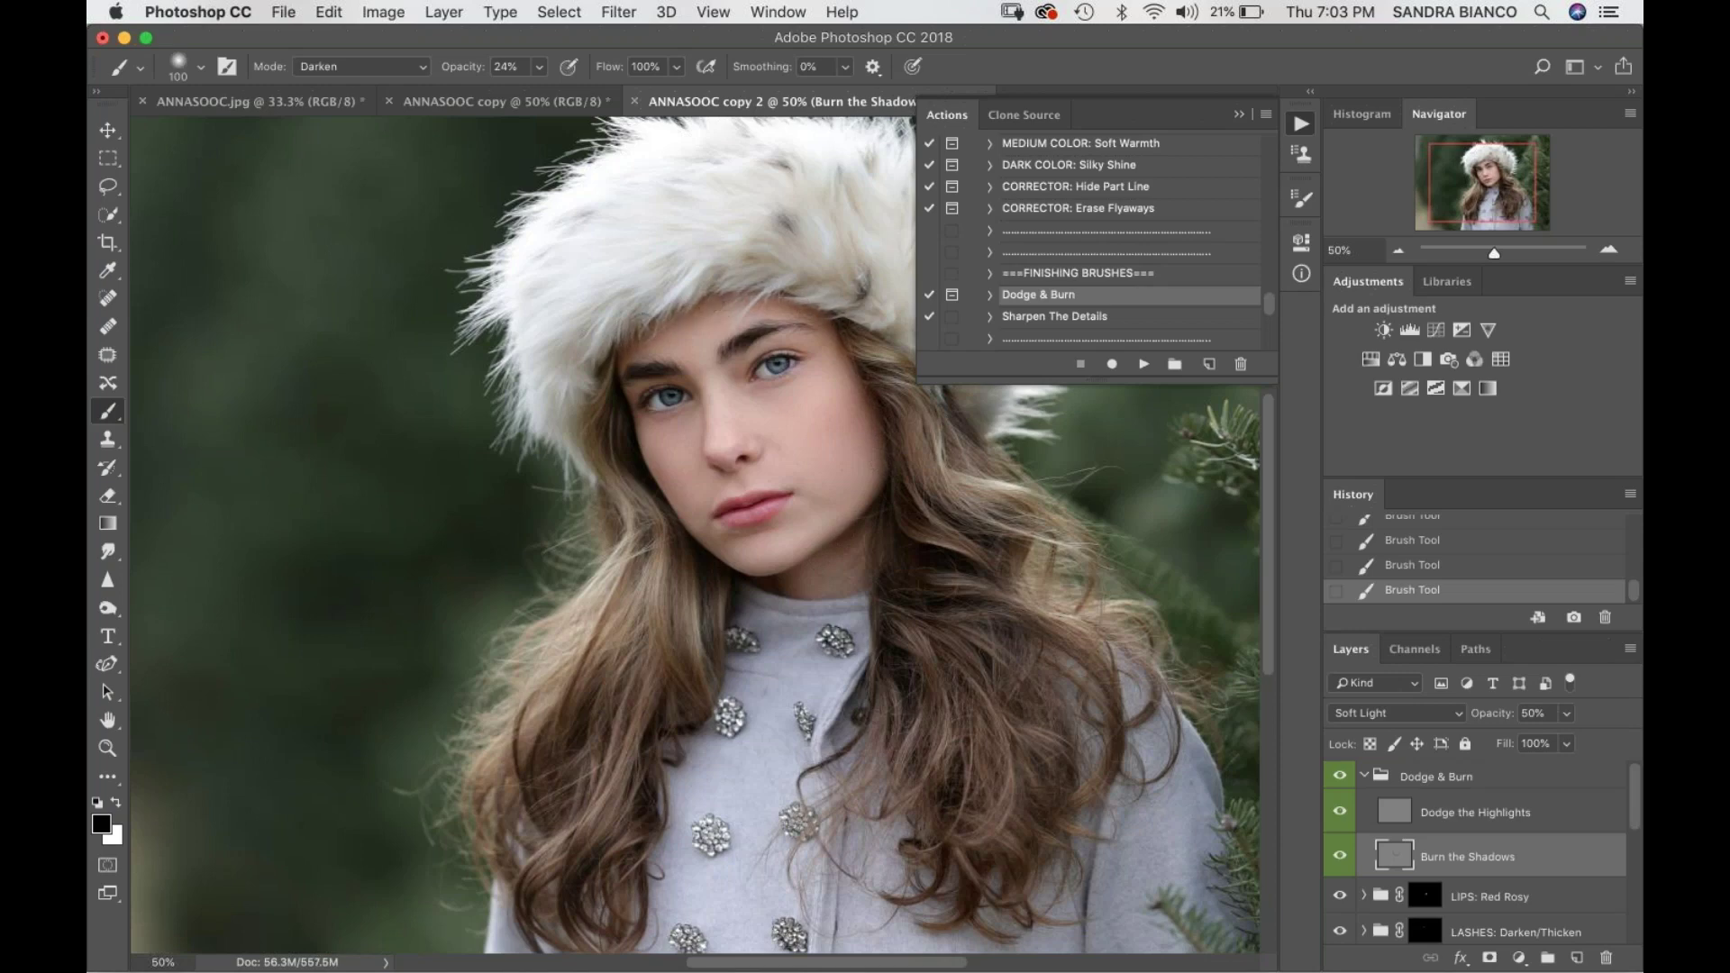
key("bracketleft")
- Burn the finer shadows around the face with smaller brush sizes of about 35 to 45
key("super+equal")
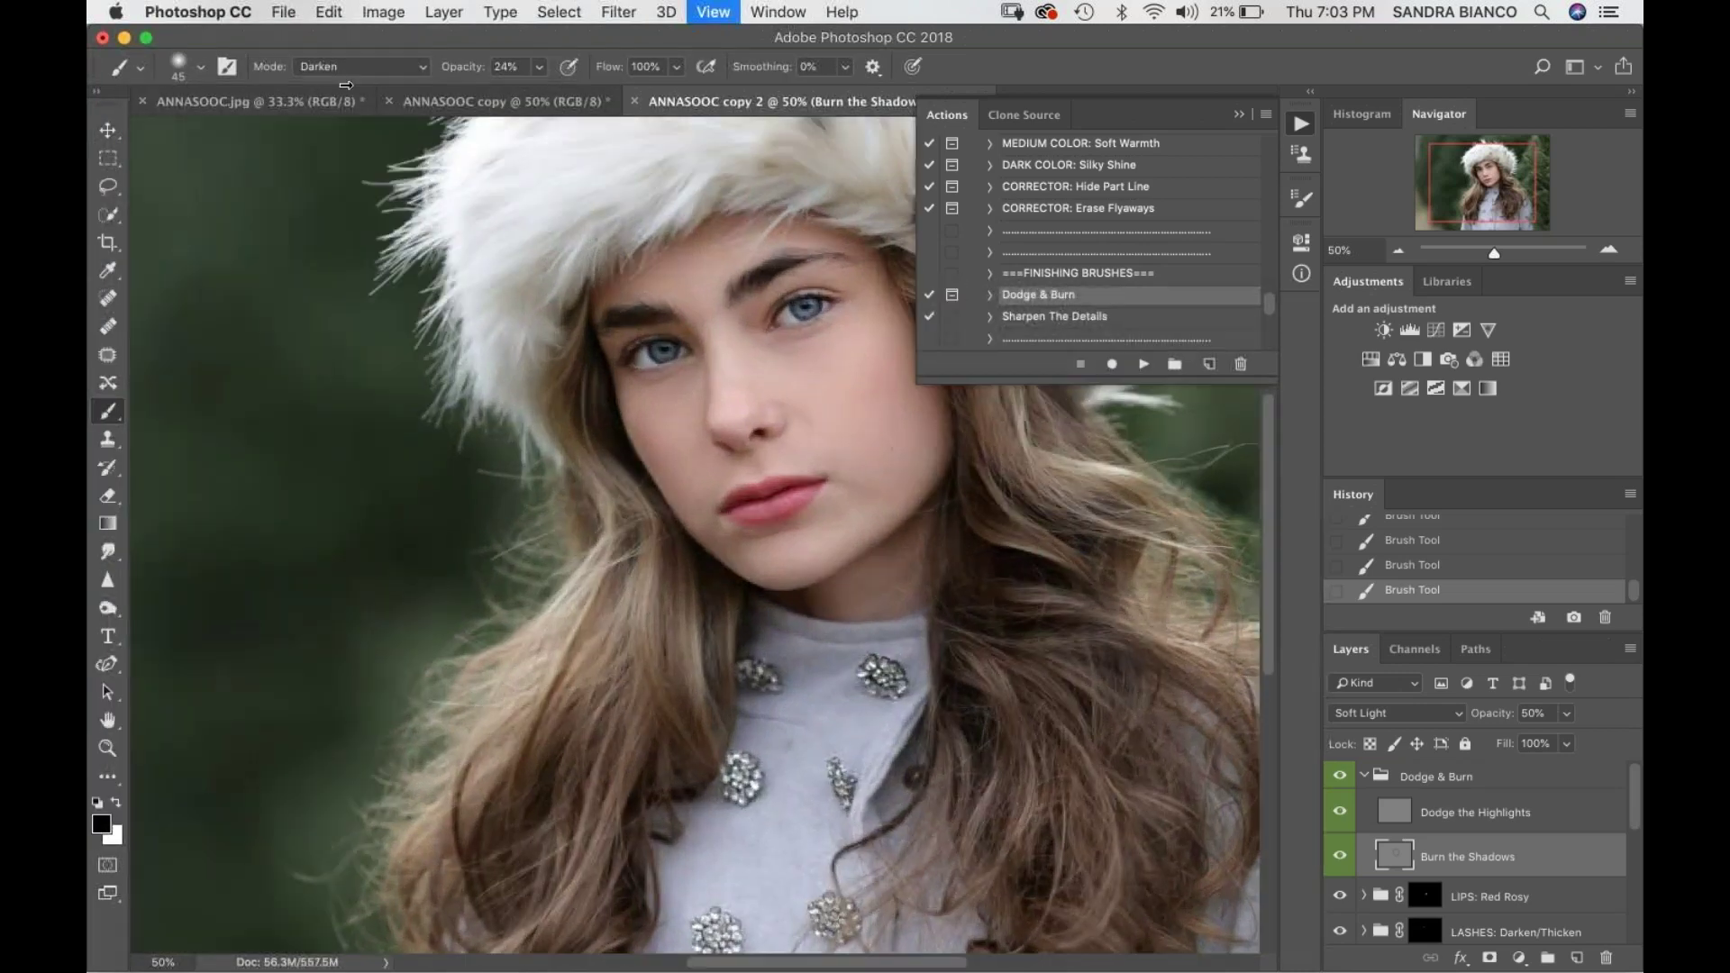
key("super+equal")
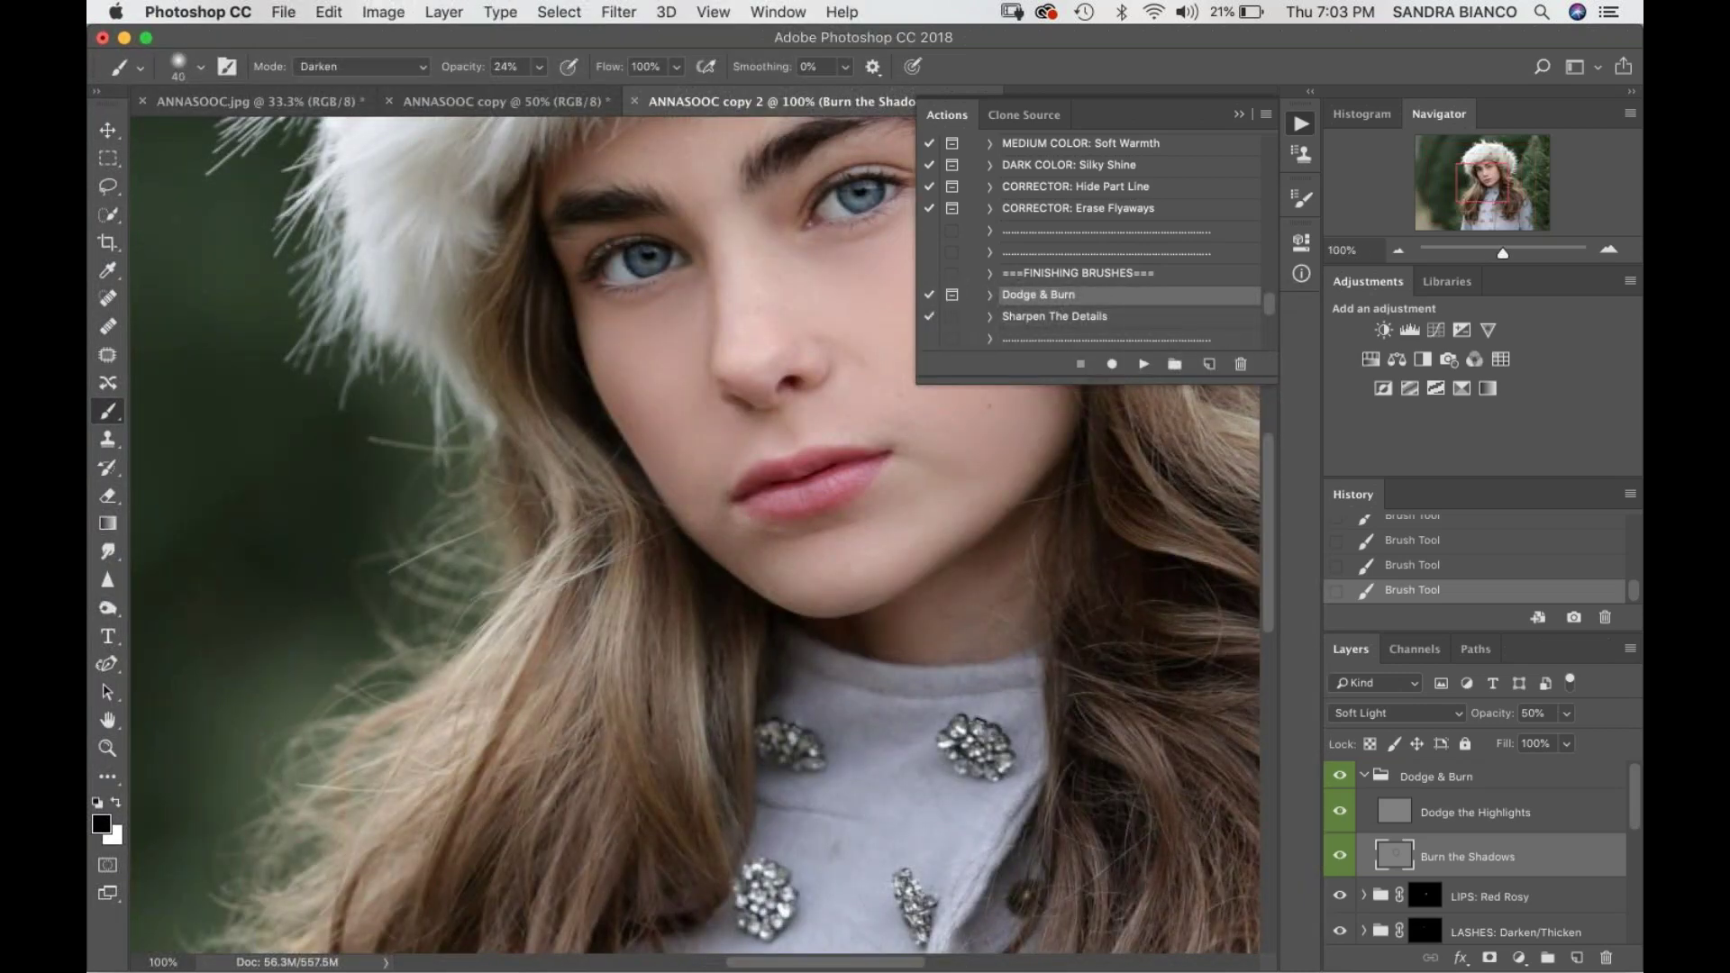
key("bracketleft")
key("bracketleft")
key("bracketright")
key("bracketright")
key("bracketright")
key("bracketright")
key("bracketright")
key("bracketleft")
key("bracketleft")
- Compare the whole portrait with and without the Dodge & Burn group
key("super+minus")
key("super+minus")
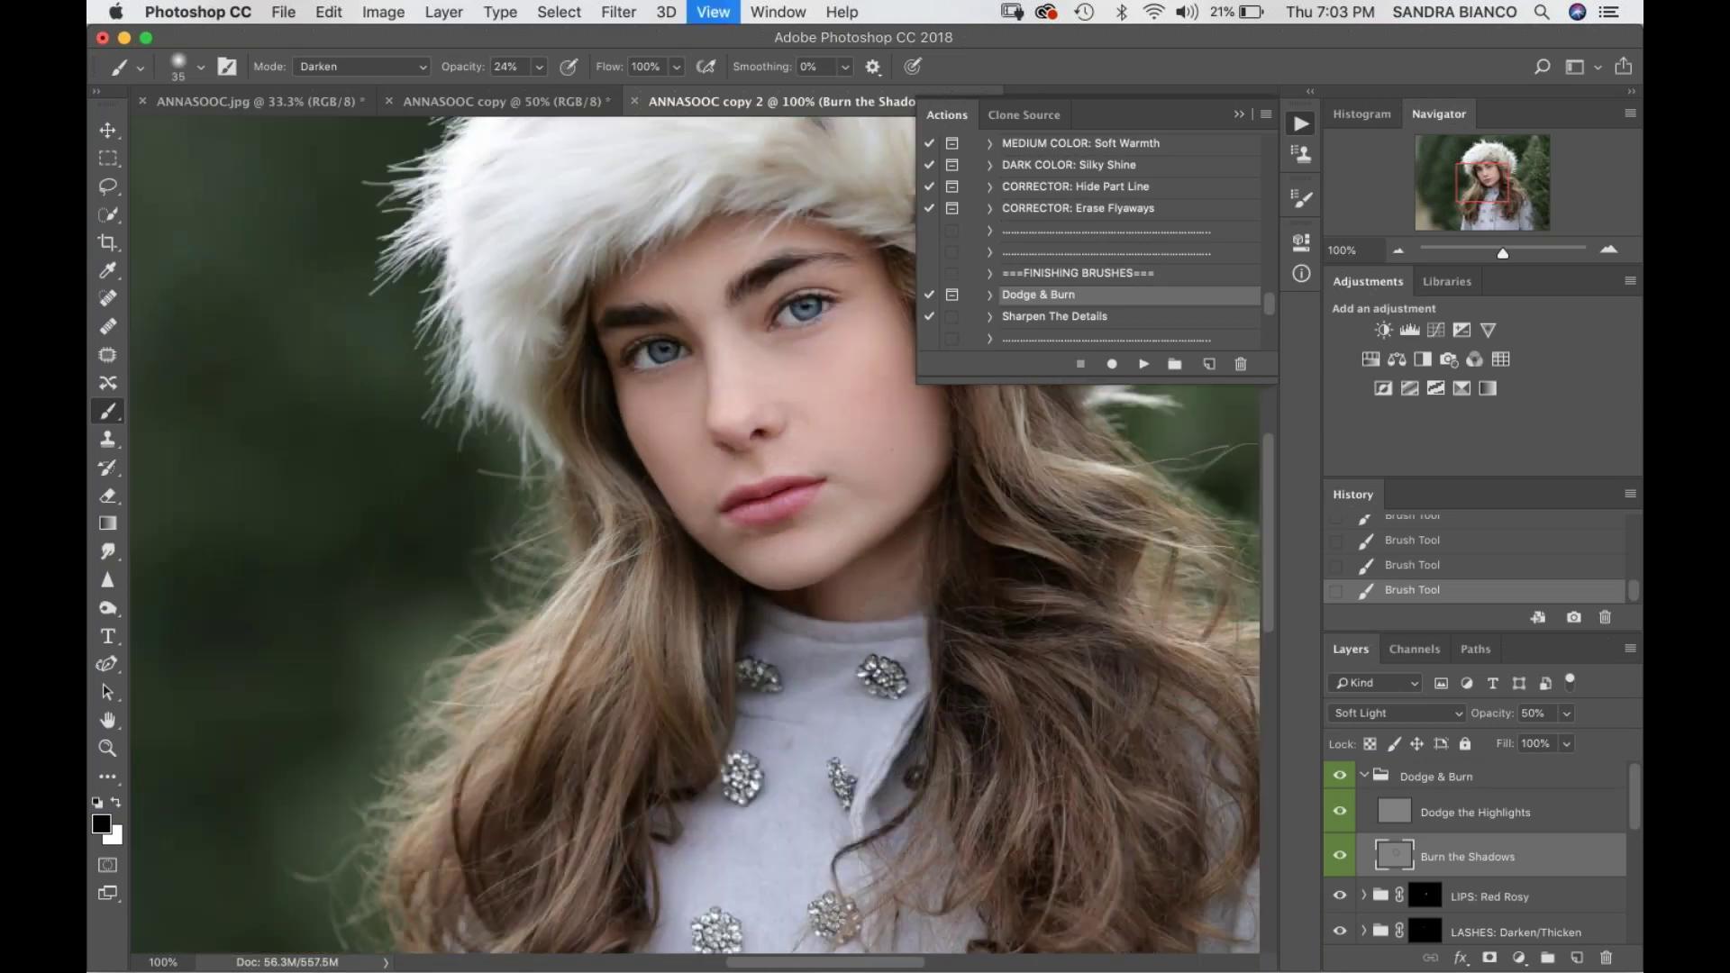
key("super+minus")
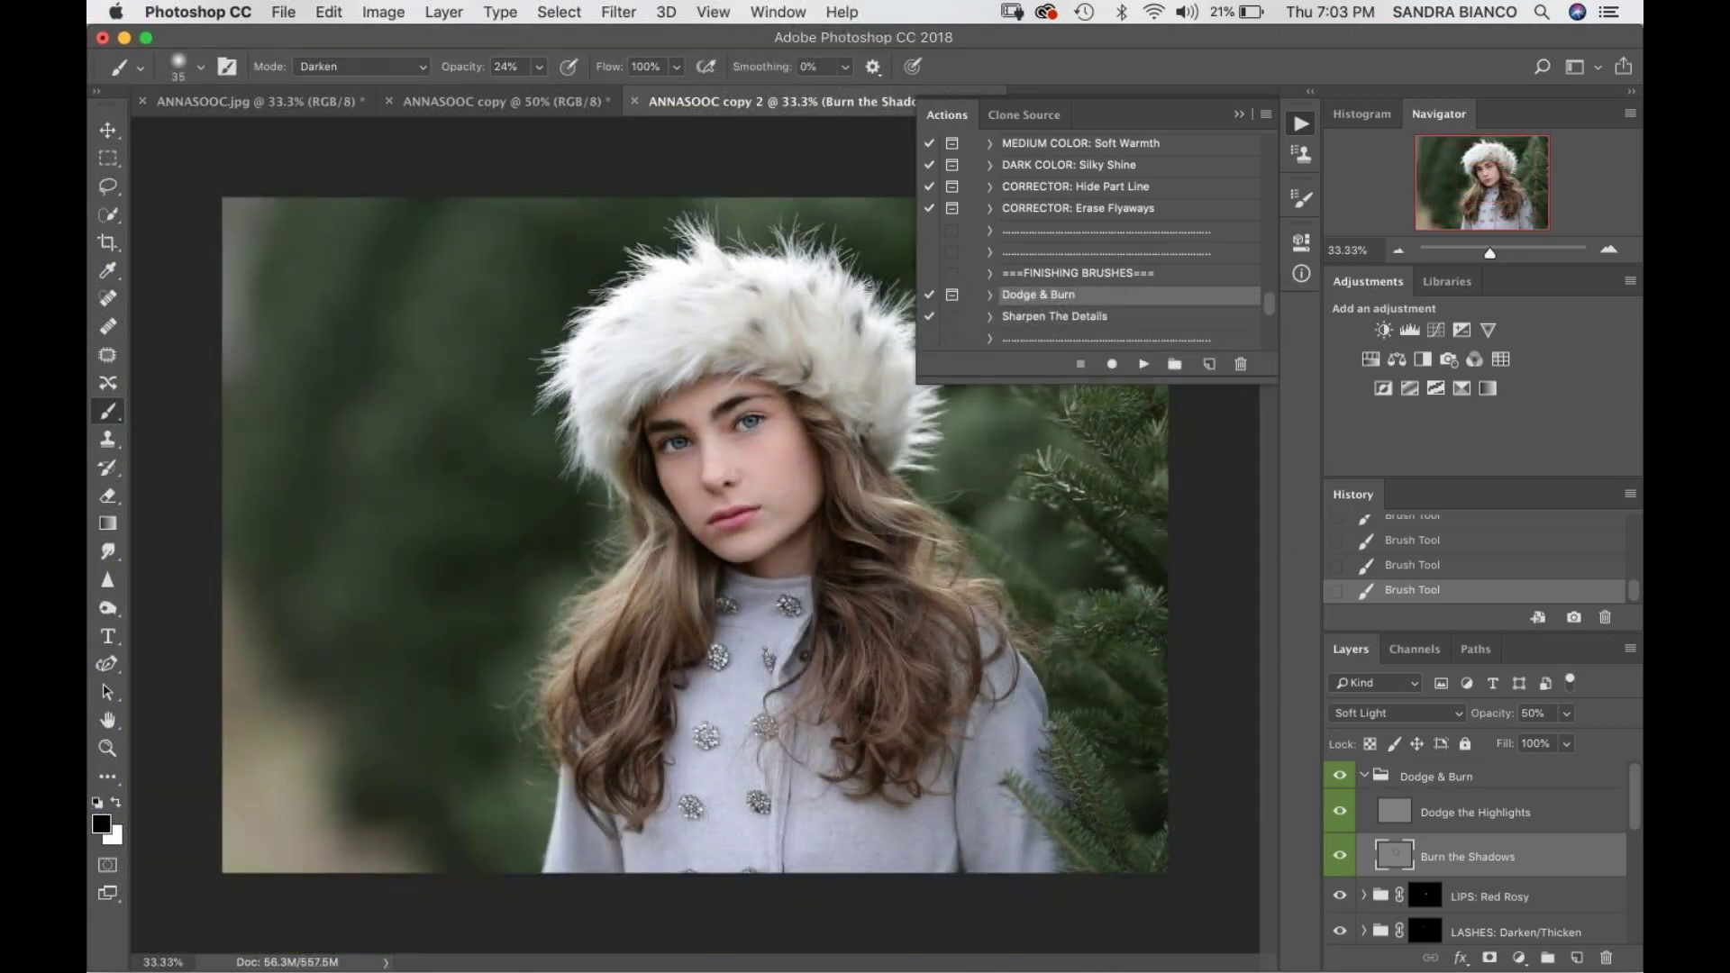
left_click(1341, 776)
left_click(1341, 776)
left_click(1342, 776)
left_click(1341, 776)
left_click(1343, 777)
left_click(1343, 777)
left_click(1343, 777)
left_click(1343, 776)
left_click(1343, 778)
left_click(1342, 779)
- Prepare the Dodge the Highlights layer for painting with the brush in Lighten mode and white as the foreground colour
left_click(1402, 812)
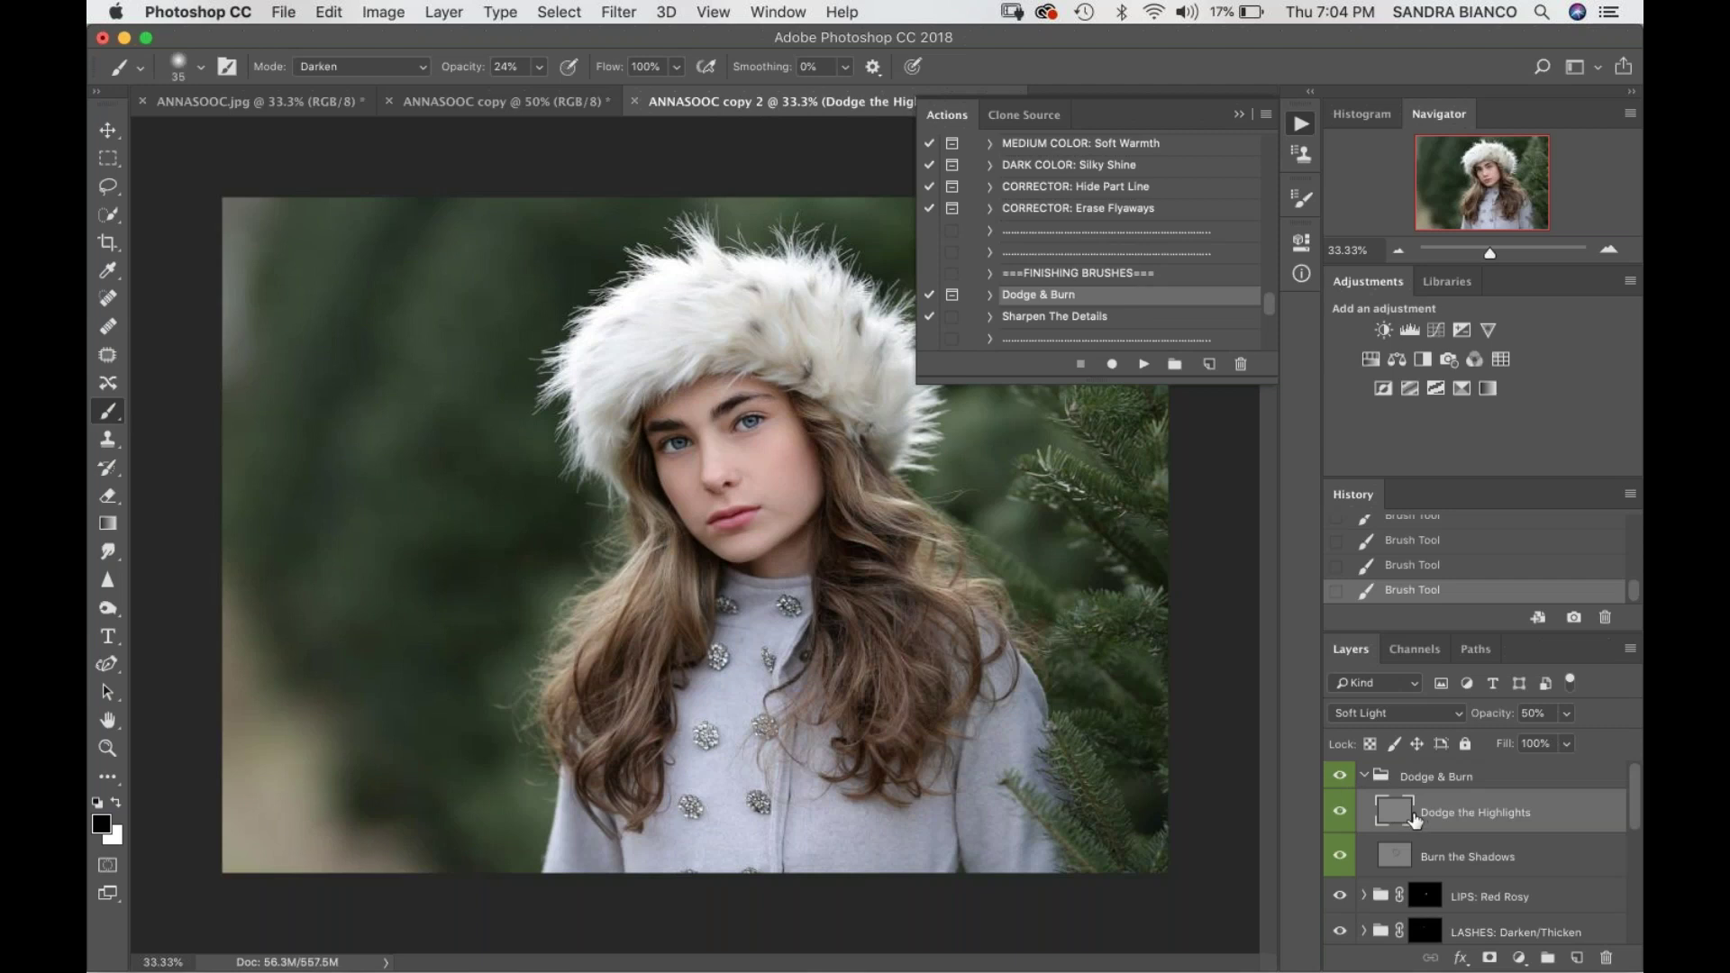
left_click(422, 70)
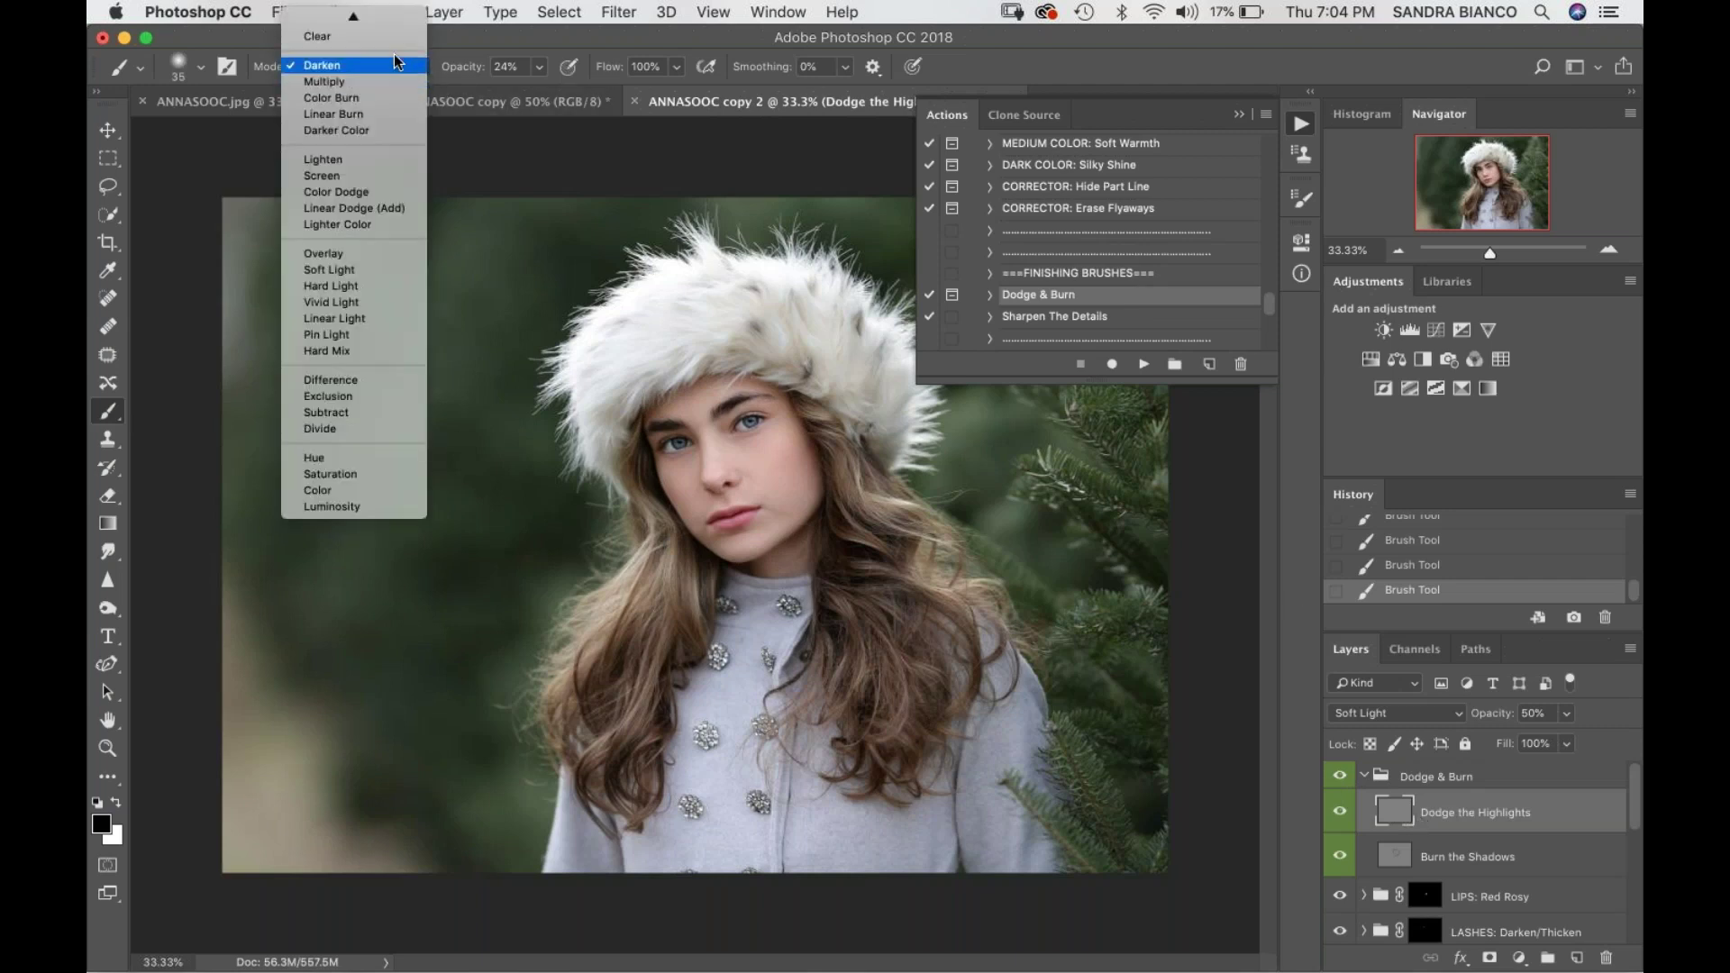
left_click(399, 163)
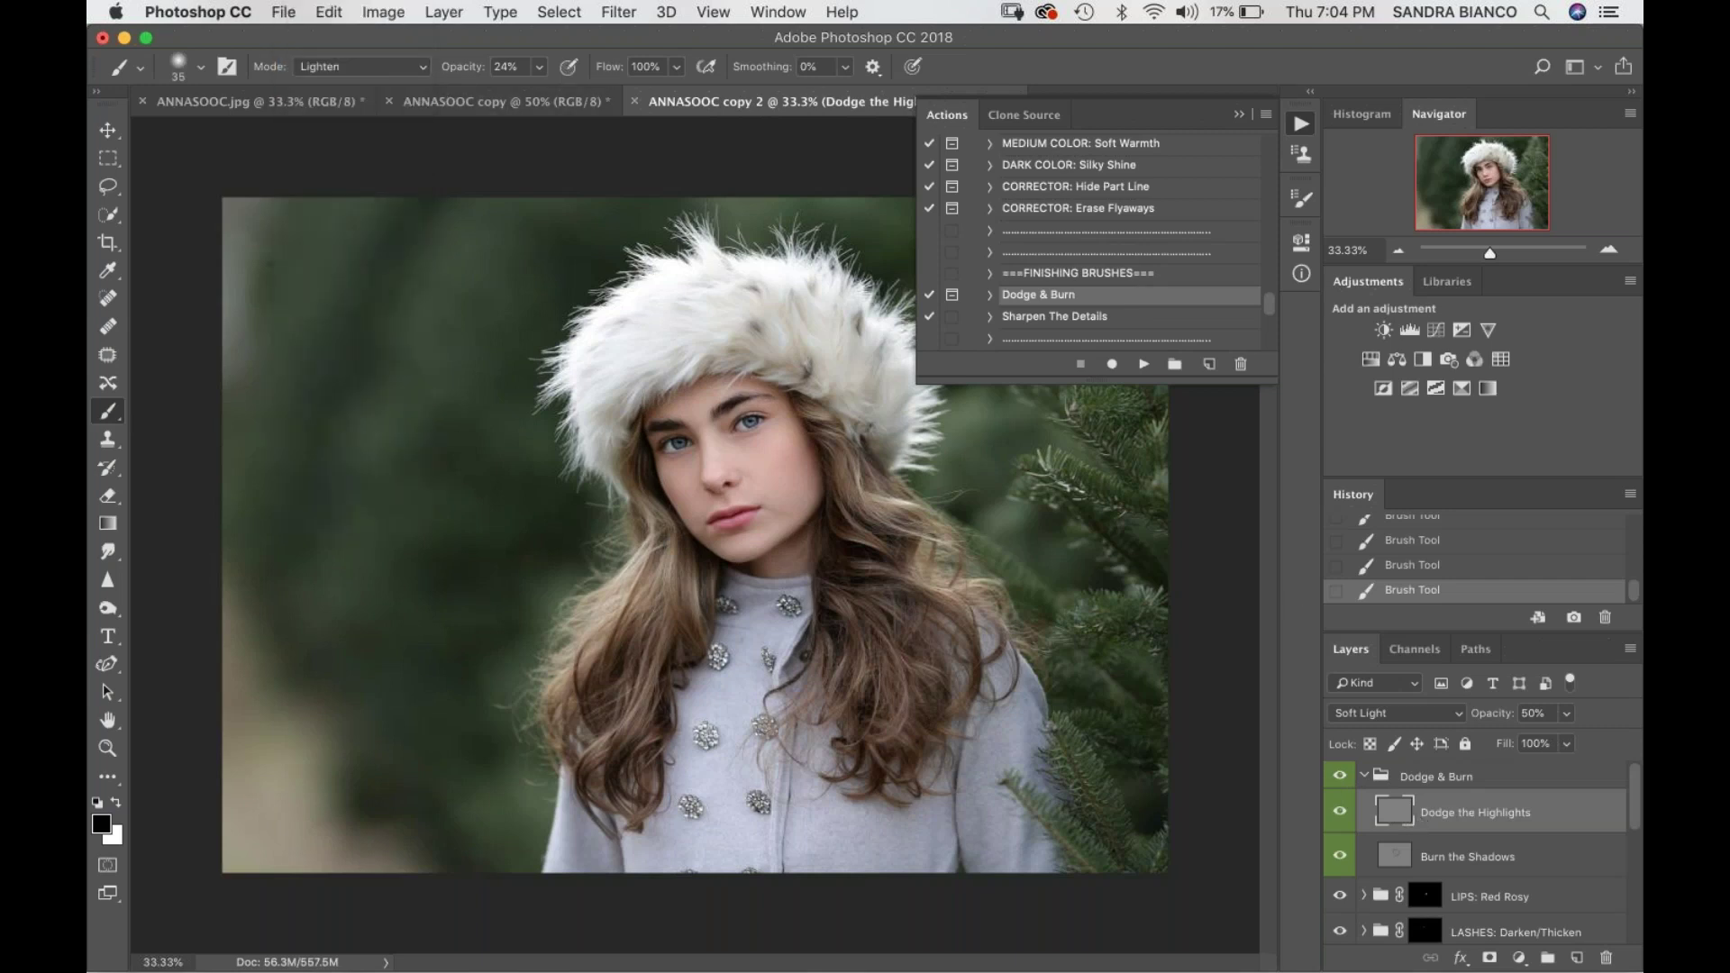
key("x")
- Dodge the facial highlights in white with a brush of about size 45 to 50, adjusting its size to each area
key("super+plus")
key("super+plus")
key("super+plus")
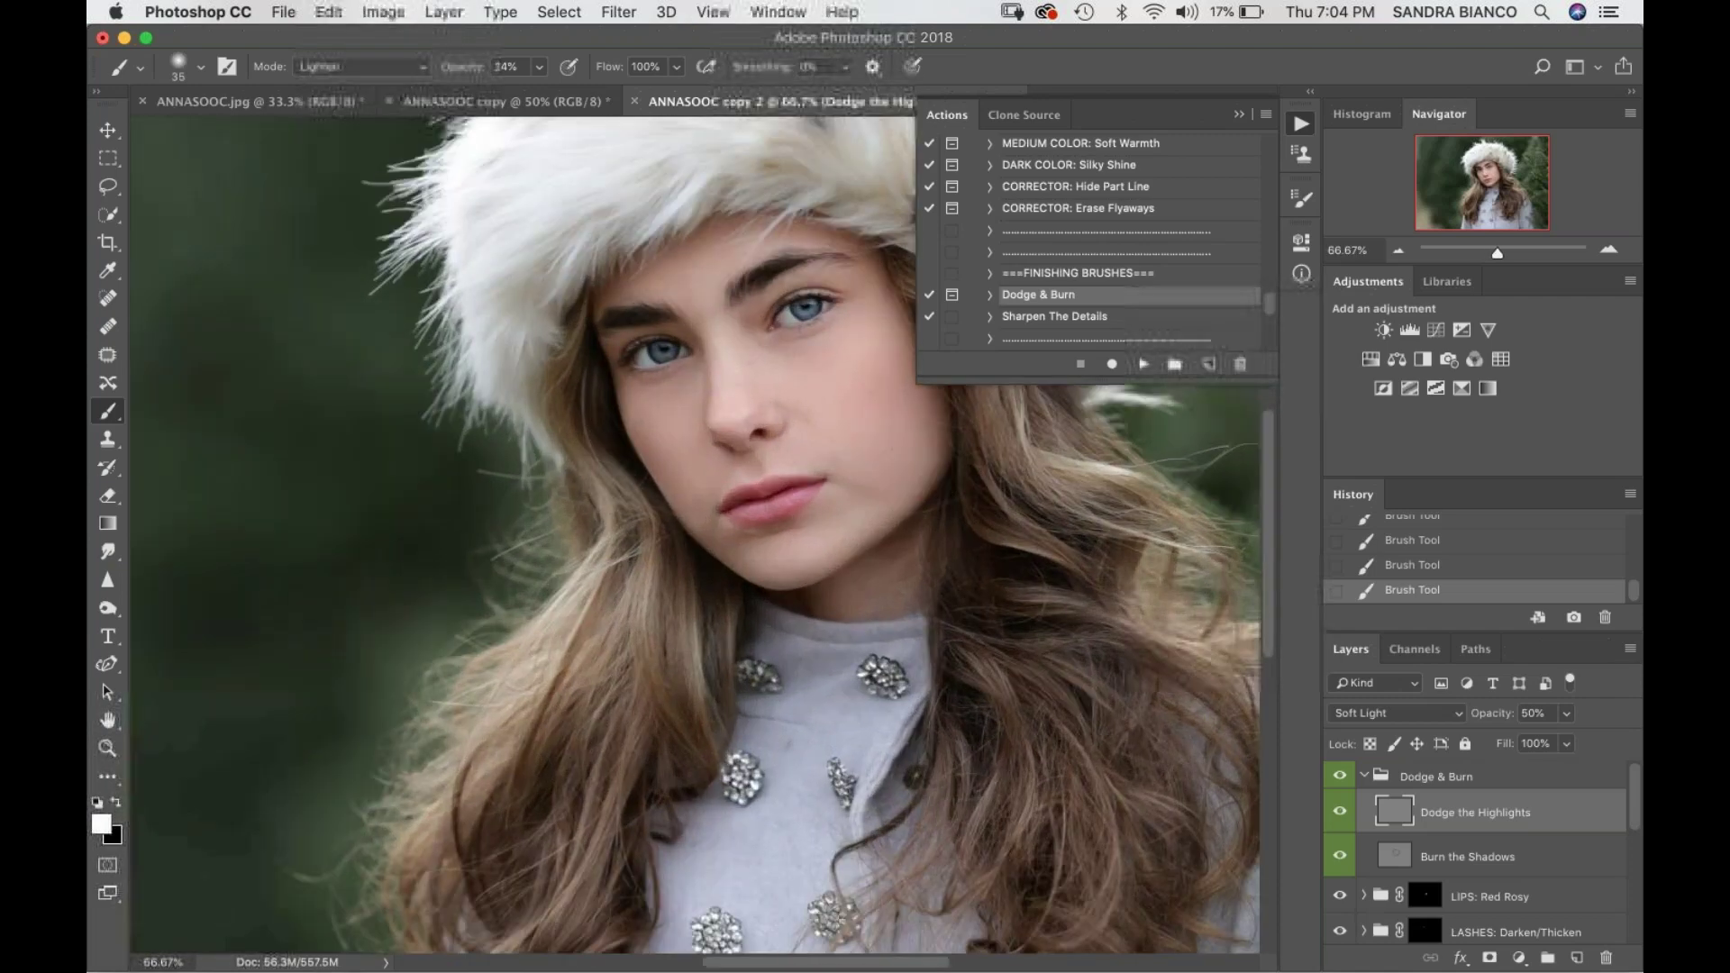
scroll(598, 406, "up", 5)
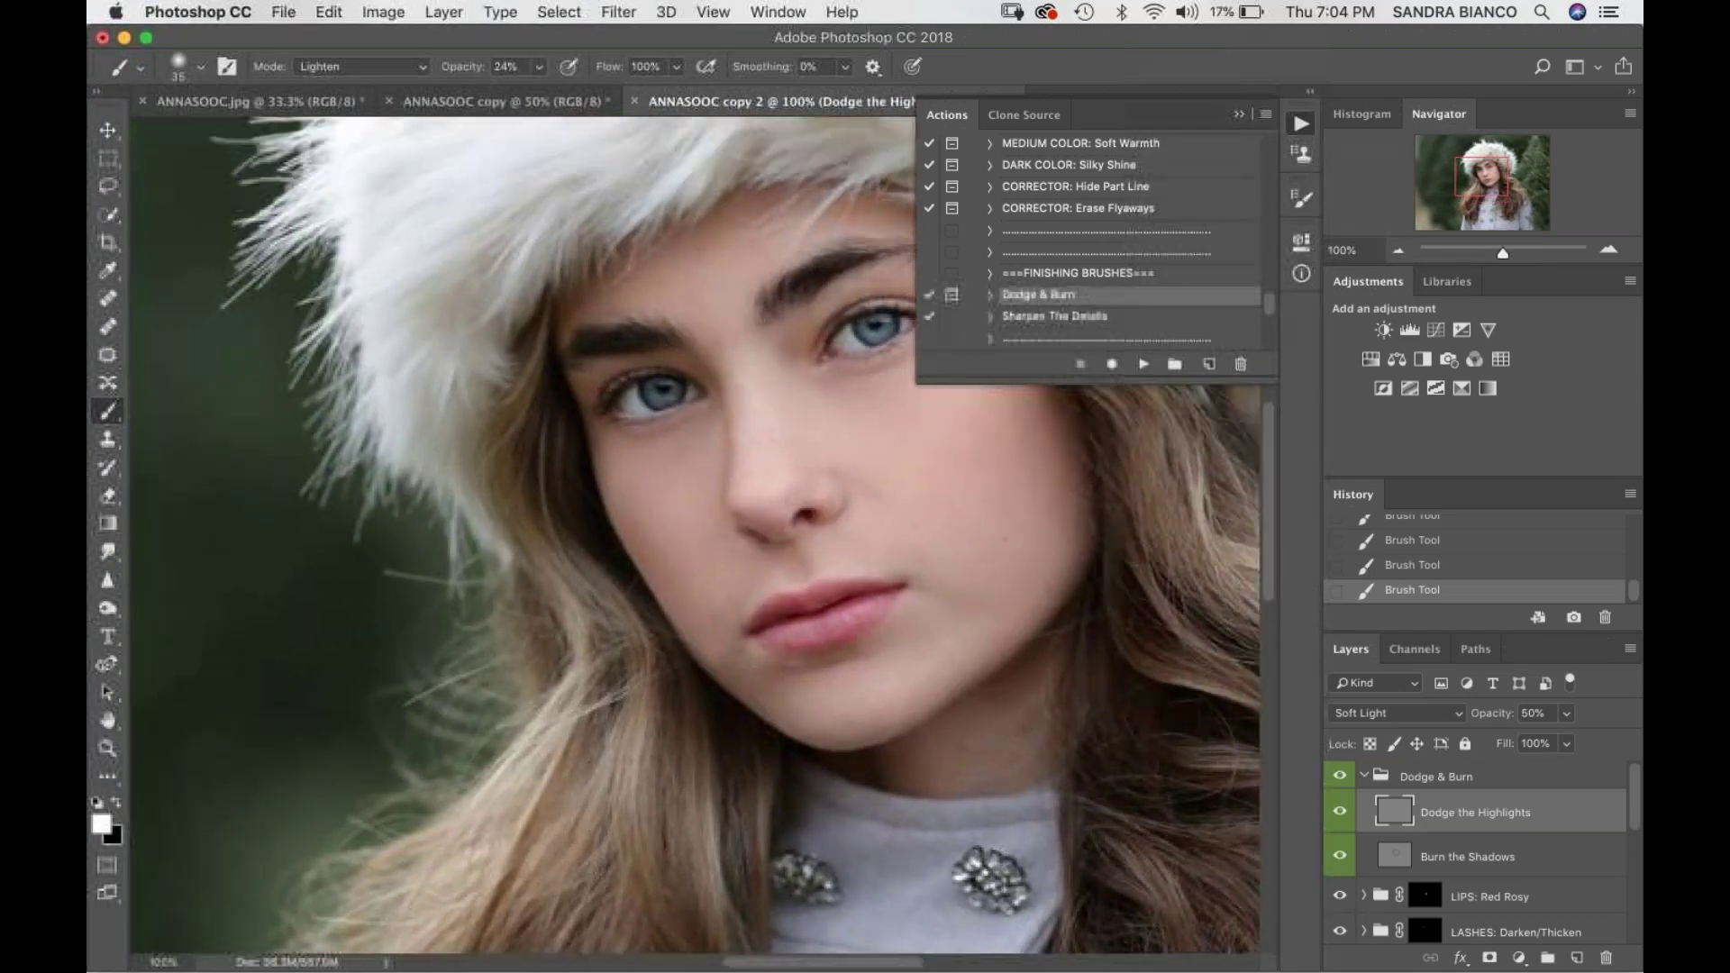
key("bracketright")
left_click_drag(769, 413, 667, 439)
key("bracketright")
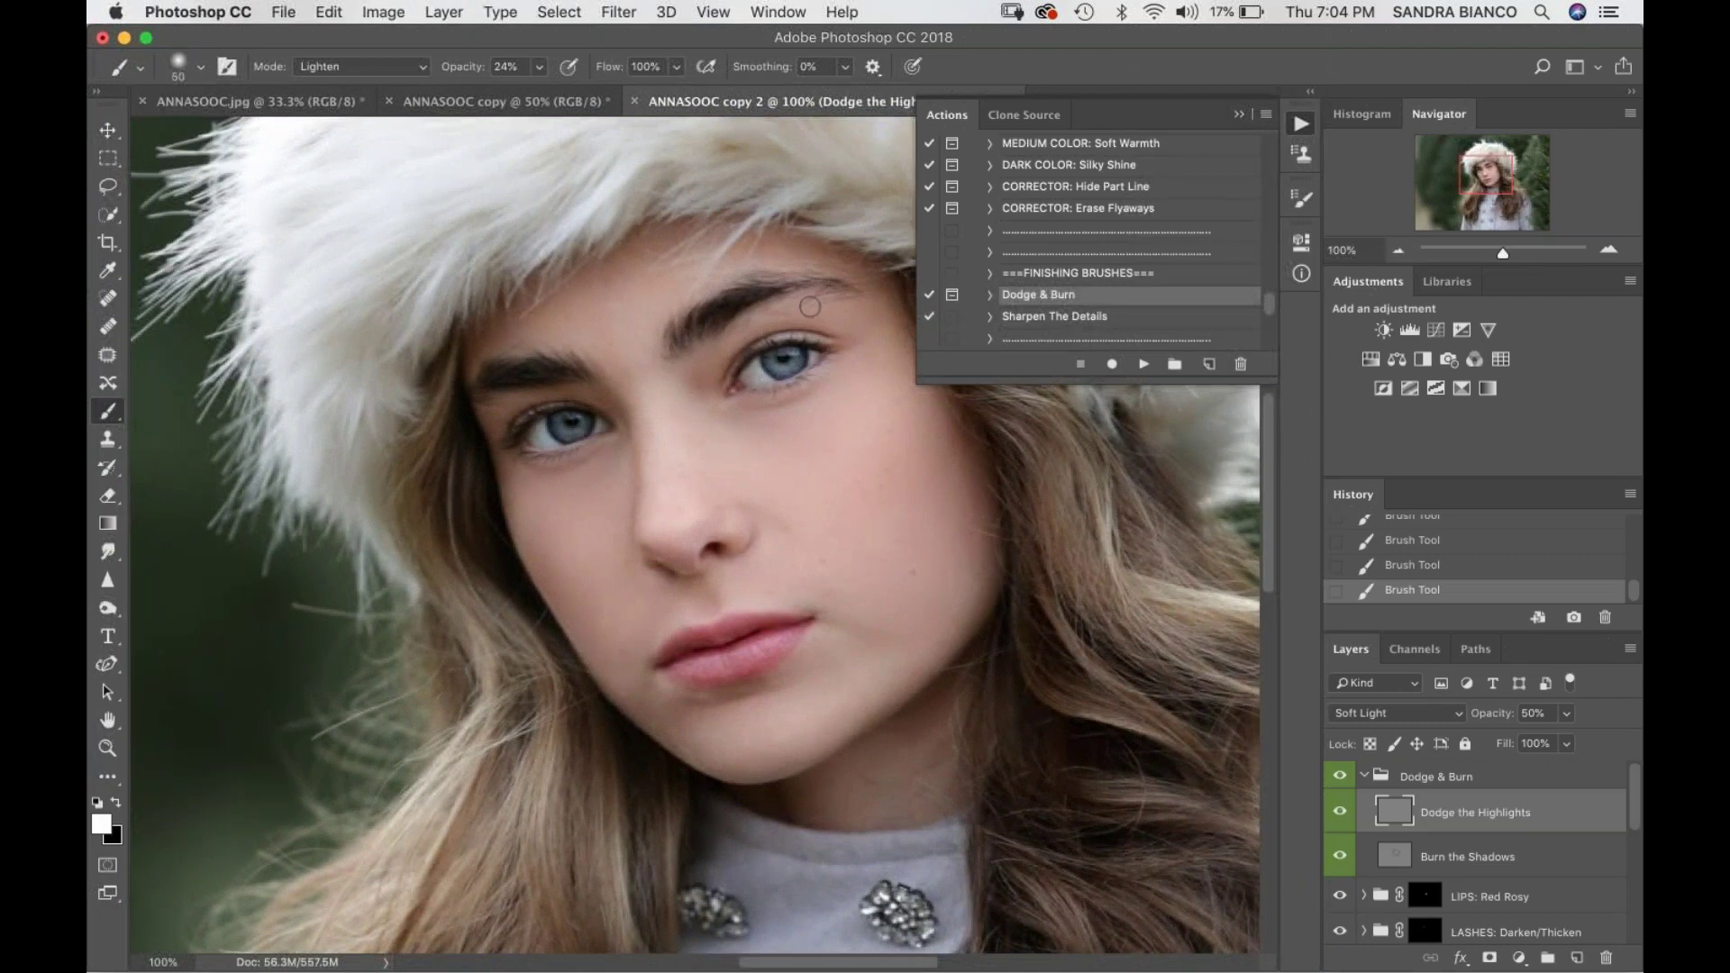
key("bracketright")
key("bracketleft")
key("bracketleft")
key("bracketleft")
key("bracketleft")
key("bracketleft")
key("bracketright")
key("bracketright")
key("bracketright")
key("bracketright")
- Check the whole portrait with and without the dodging and burning, and flatten the image
key("super+minus")
key("super+minus")
key("super+minus")
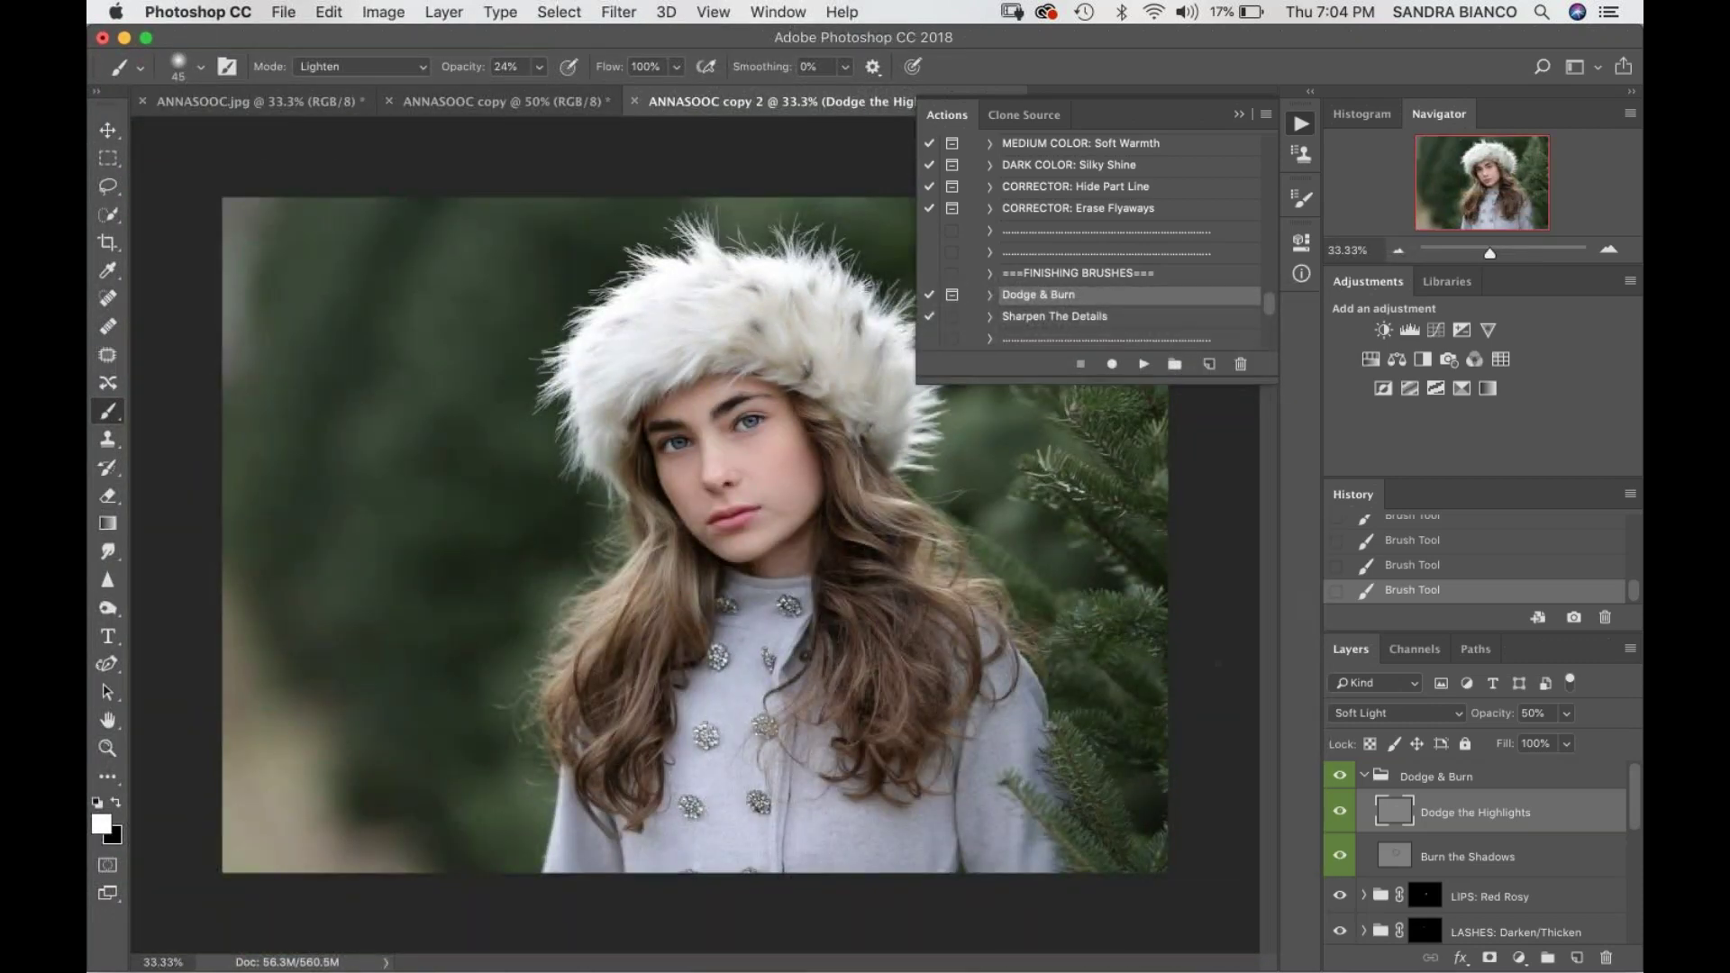
left_click(1340, 777)
left_click(1340, 777)
left_click(1348, 777)
left_click(1349, 777)
left_click(1341, 776)
left_click(1341, 776)
key("super+shift+f")
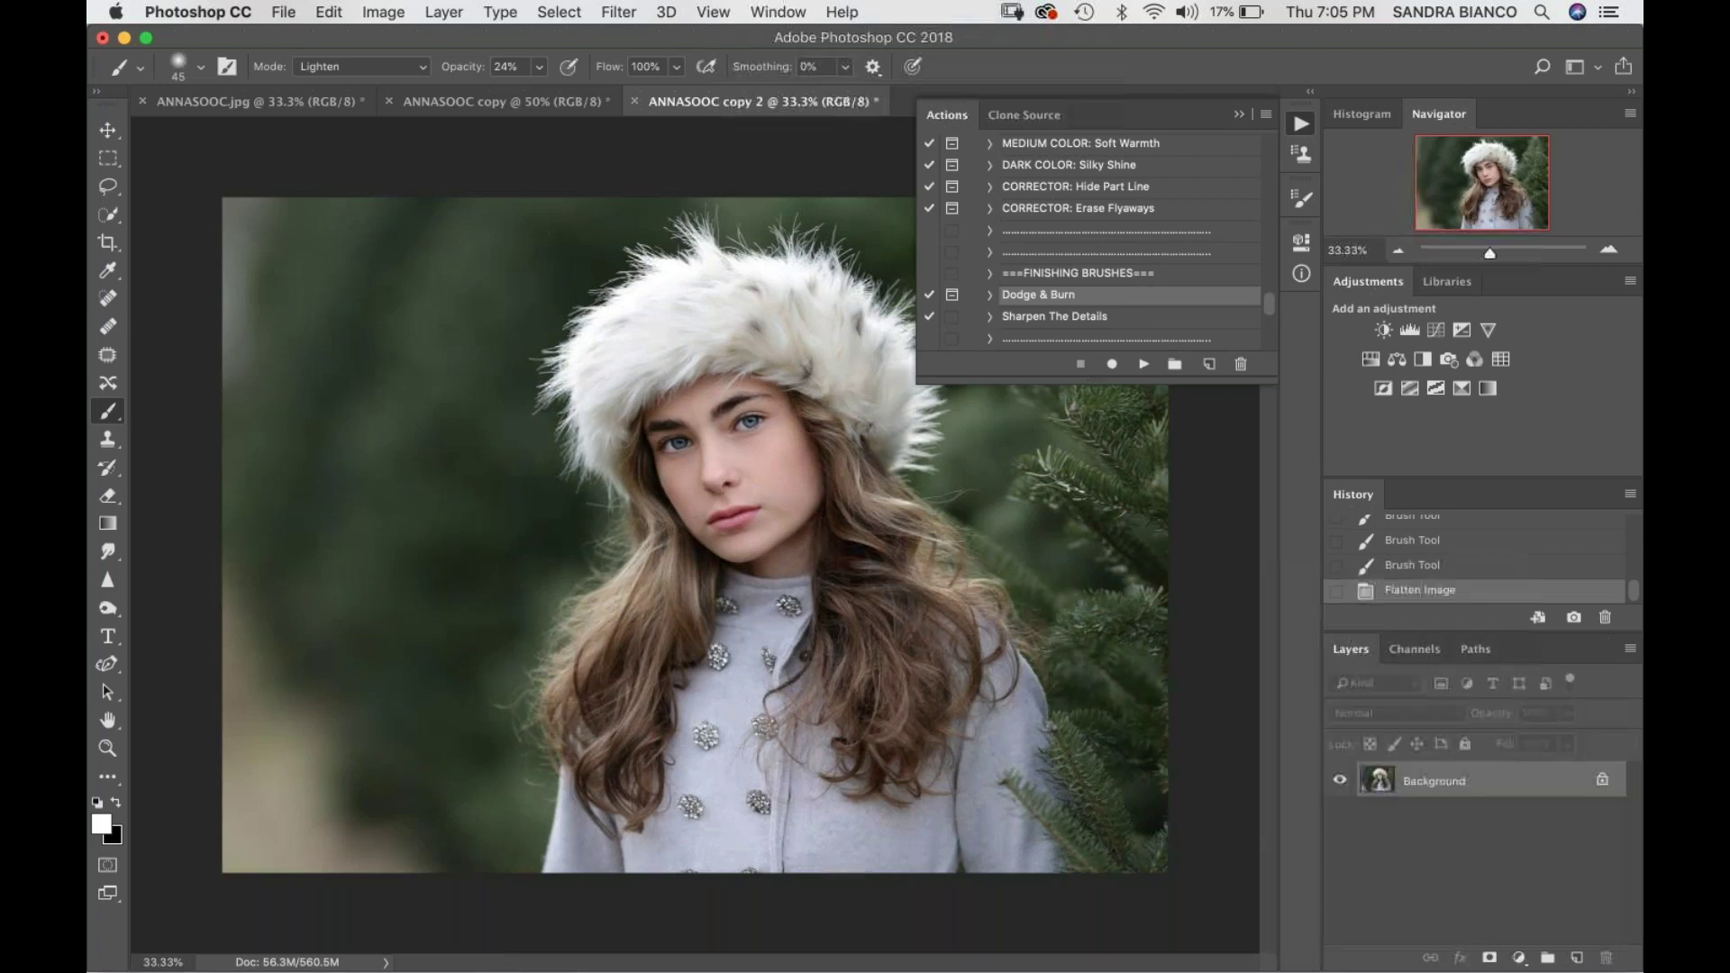
- Add a Levels adjustment with input levels 6, 1.02 and 250, and compare the portrait with and without it
left_click(1412, 327)
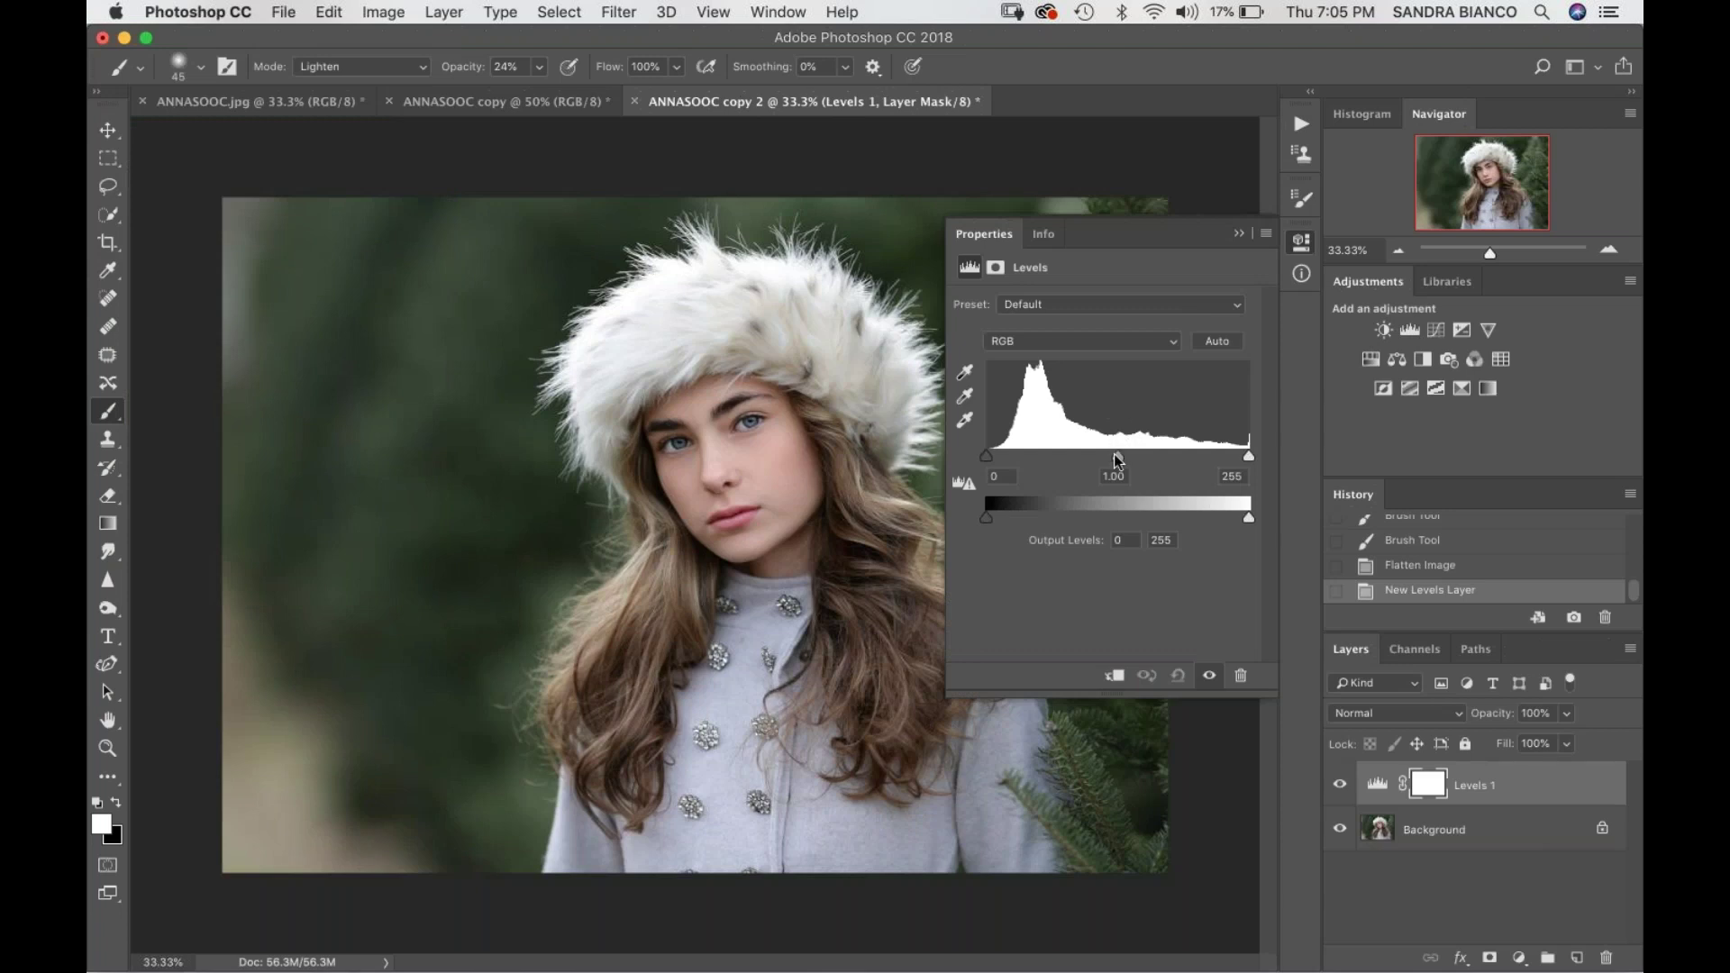
left_click_drag(1118, 453, 1116, 454)
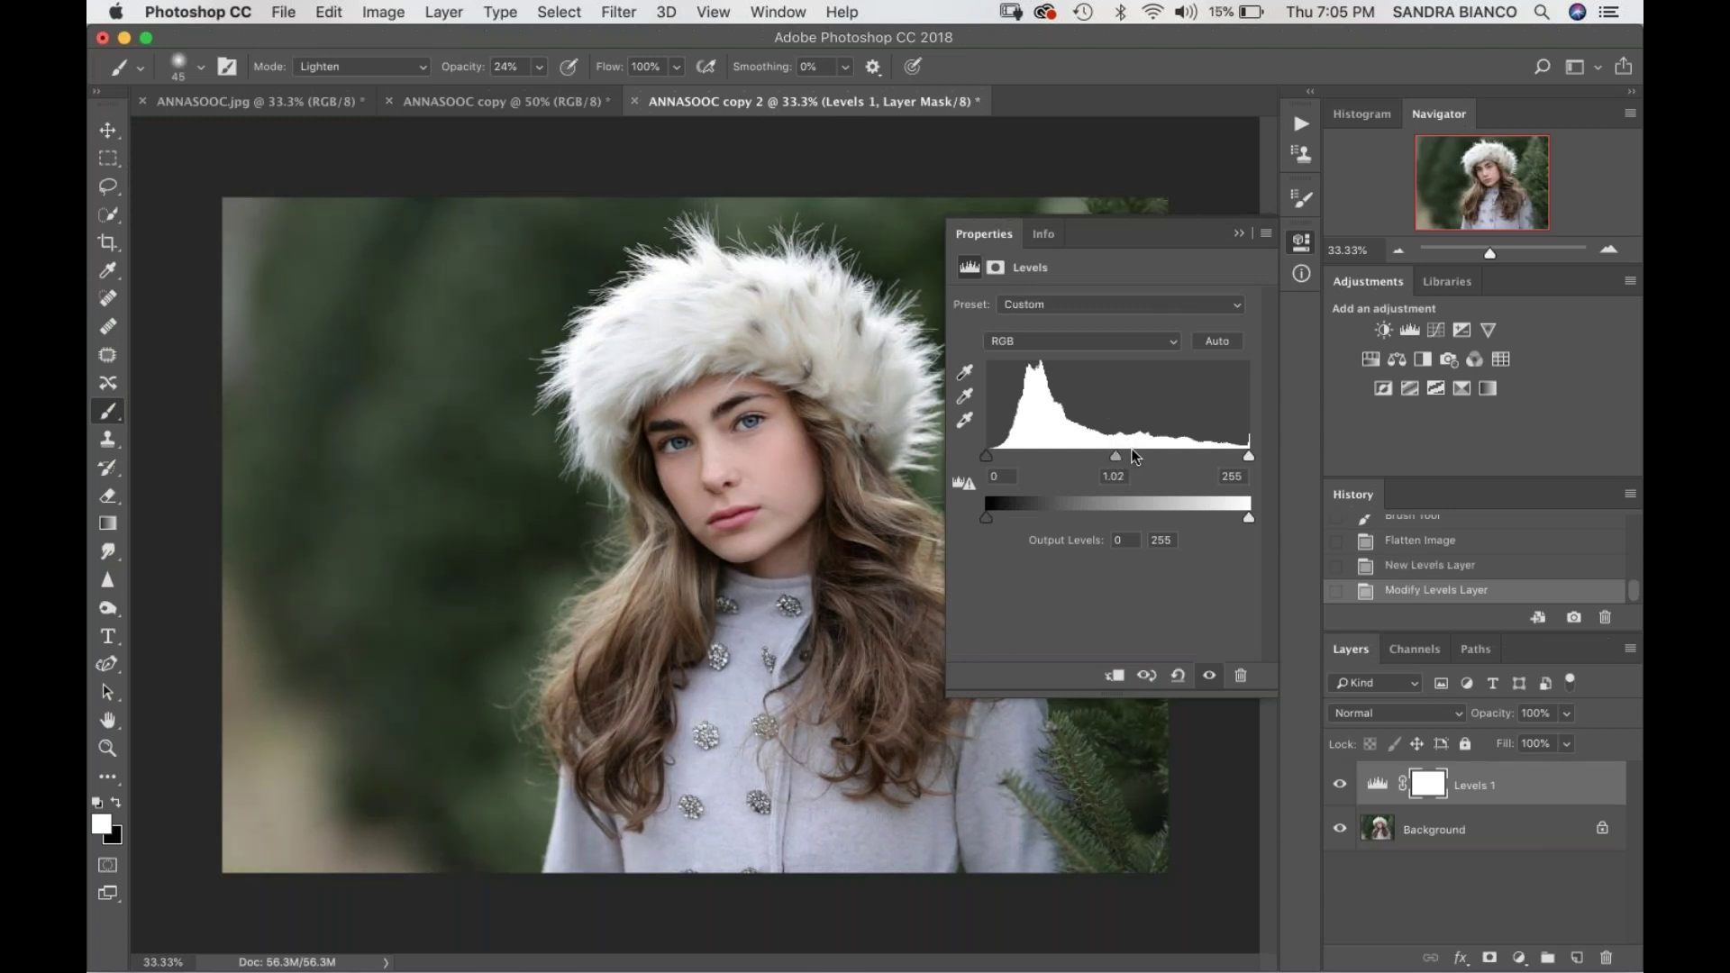
left_click_drag(1247, 450, 1242, 453)
left_click(1343, 784)
left_click(1343, 784)
left_click(1343, 784)
left_click(1343, 784)
left_click(1347, 783)
left_click(1343, 784)
left_click(1345, 784)
- Invert the Levels mask to black and set the brush to Normal mode, 100% opacity and size 600
key("super+i")
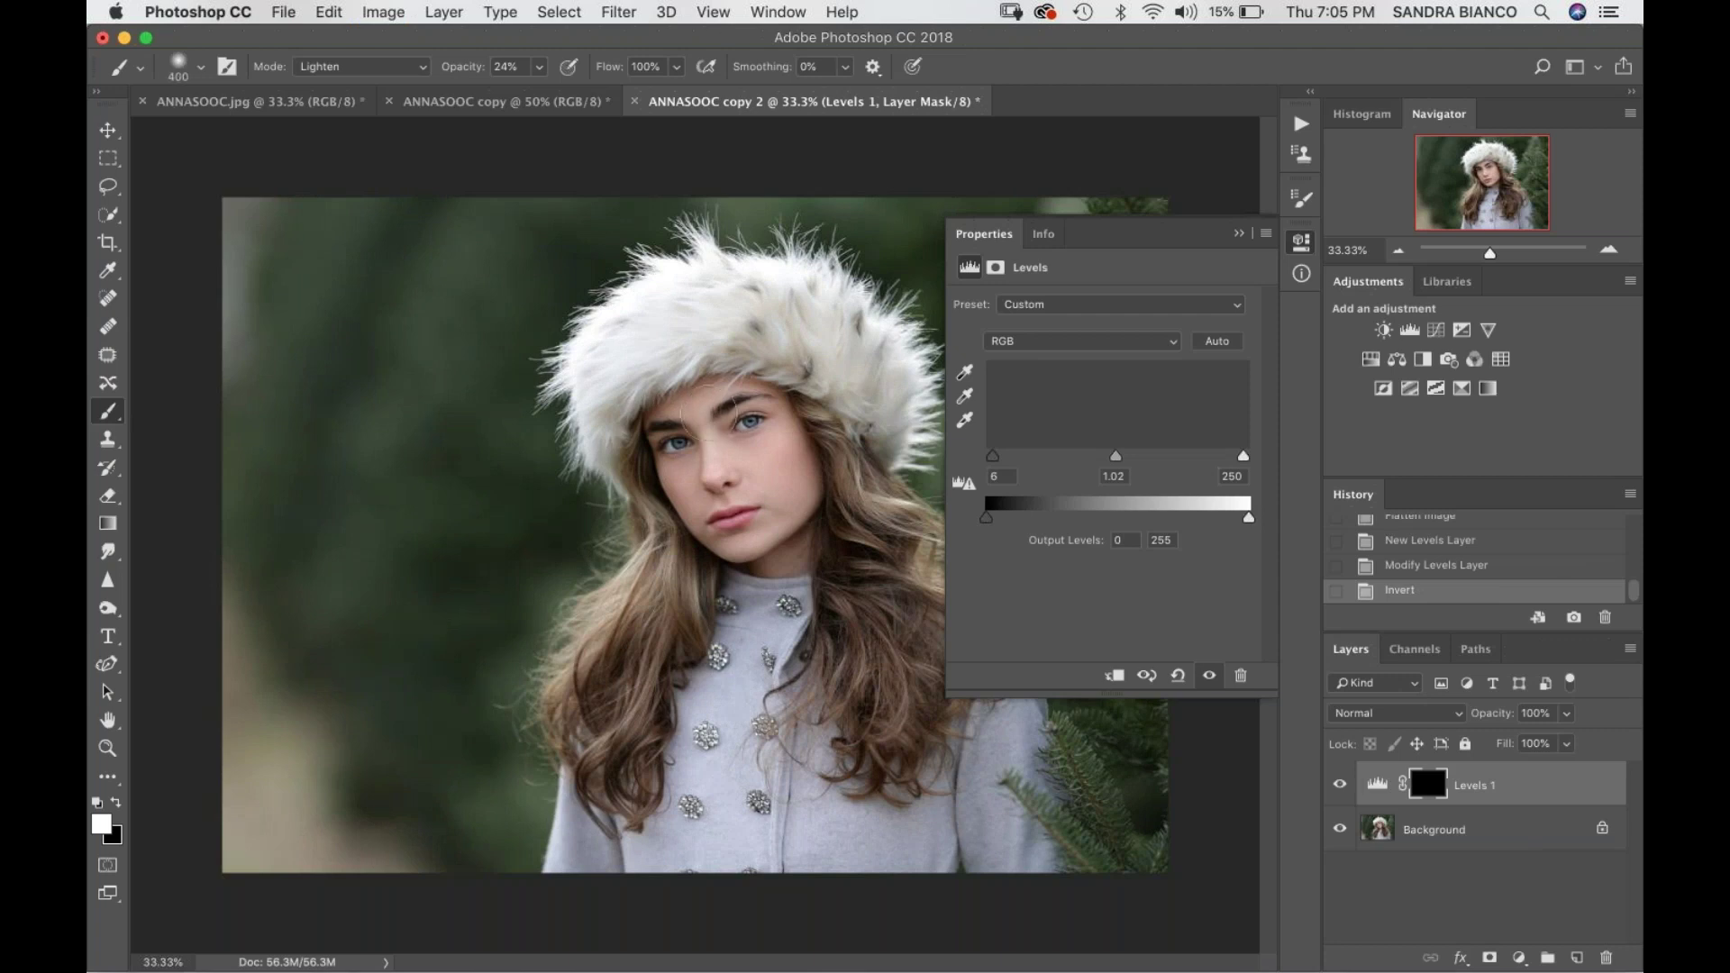
left_click(383, 67)
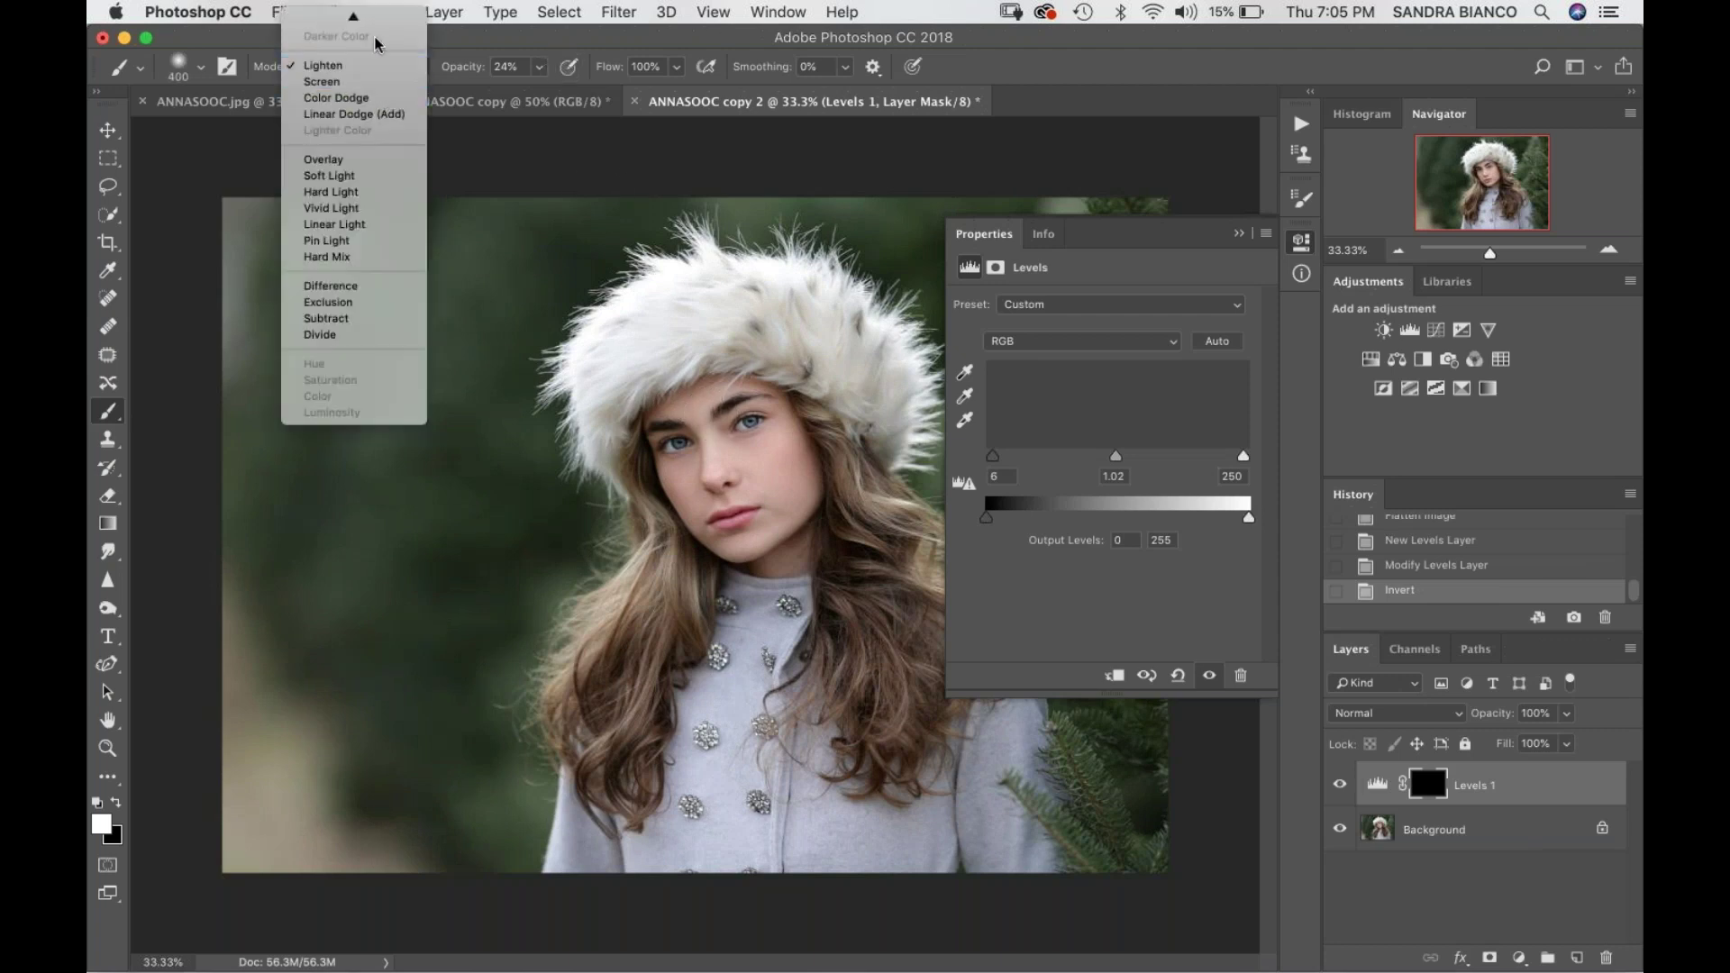
left_click(349, 20)
left_click(539, 67)
left_click_drag(546, 92, 622, 92)
key("bracketright")
key("bracketright")
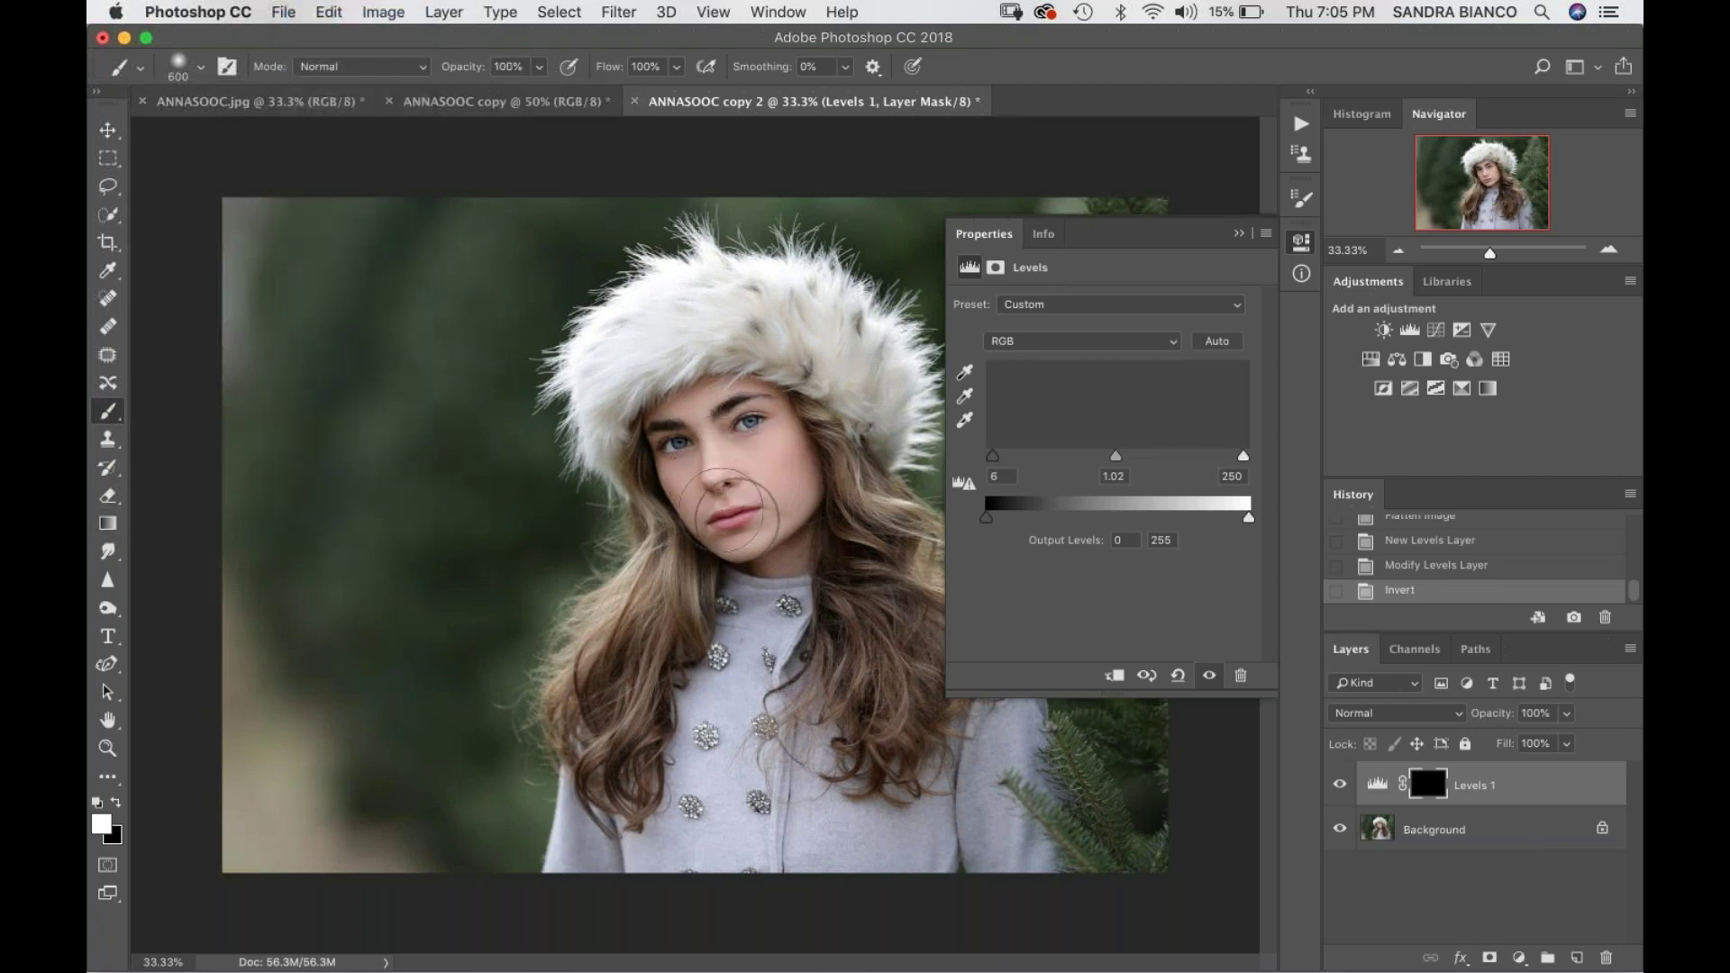
- Paint the Levels effect back over the face and hair in white and compare the result before and after
left_click(724, 422)
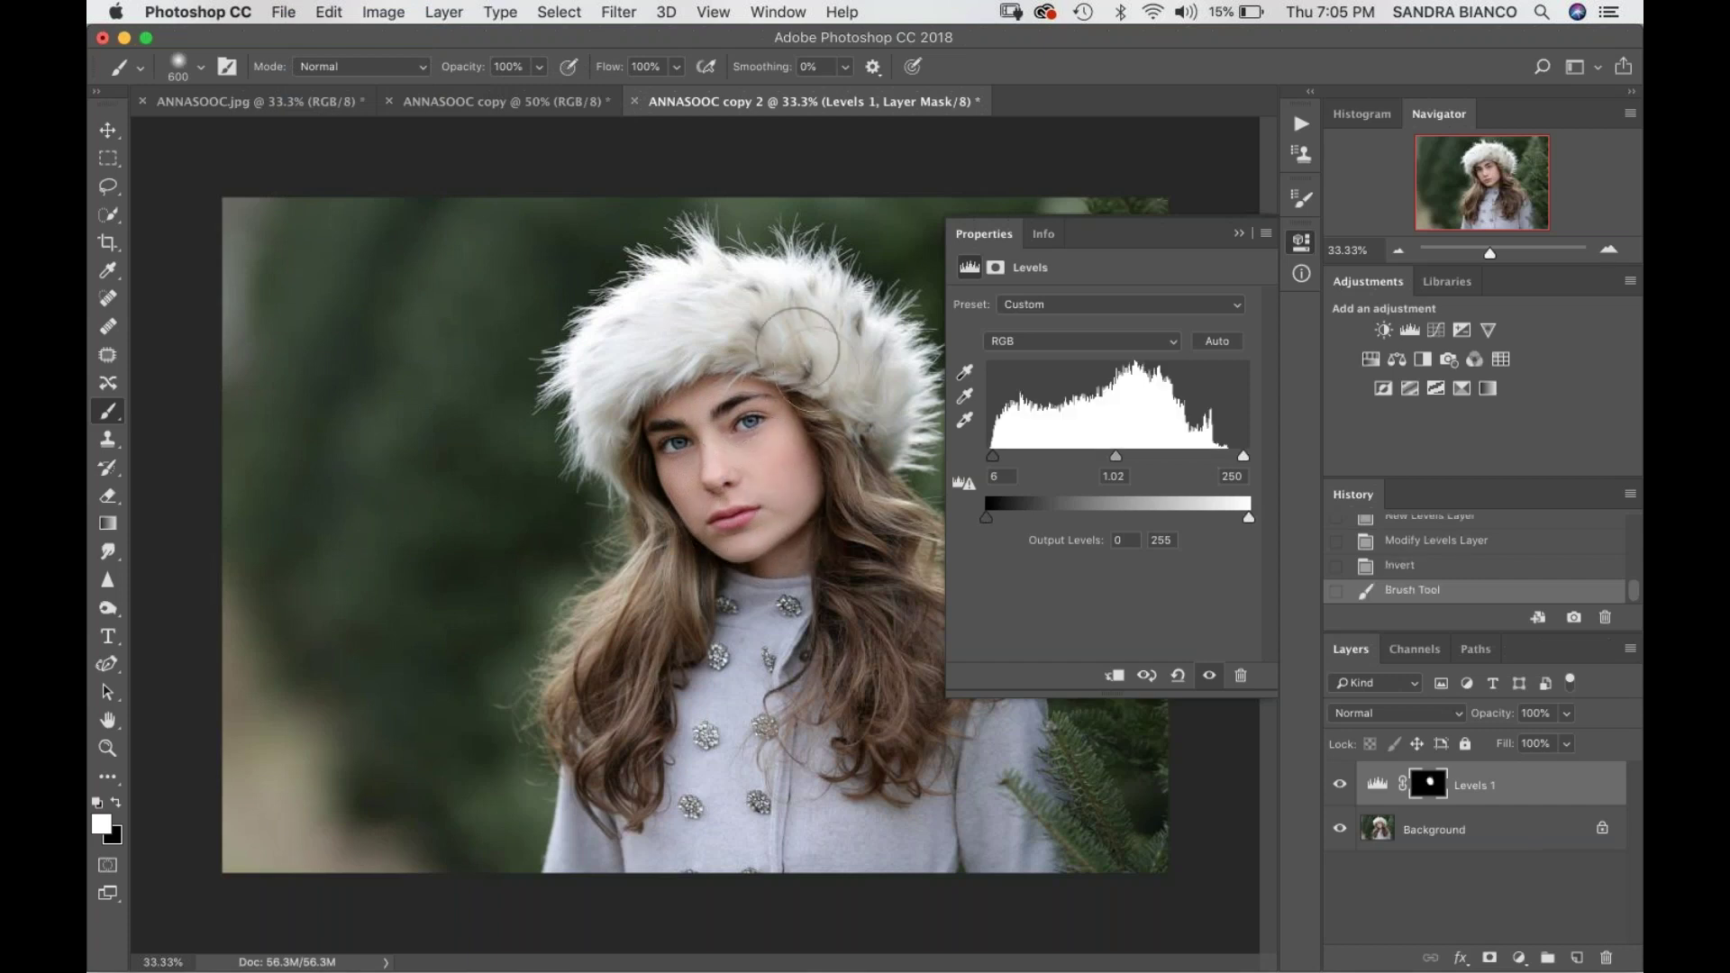
mouse_move(816, 357)
left_mouse_down()
mouse_move(842, 426)
mouse_move(834, 570)
mouse_move(893, 648)
mouse_move(870, 700)
left_mouse_up()
left_click(639, 728)
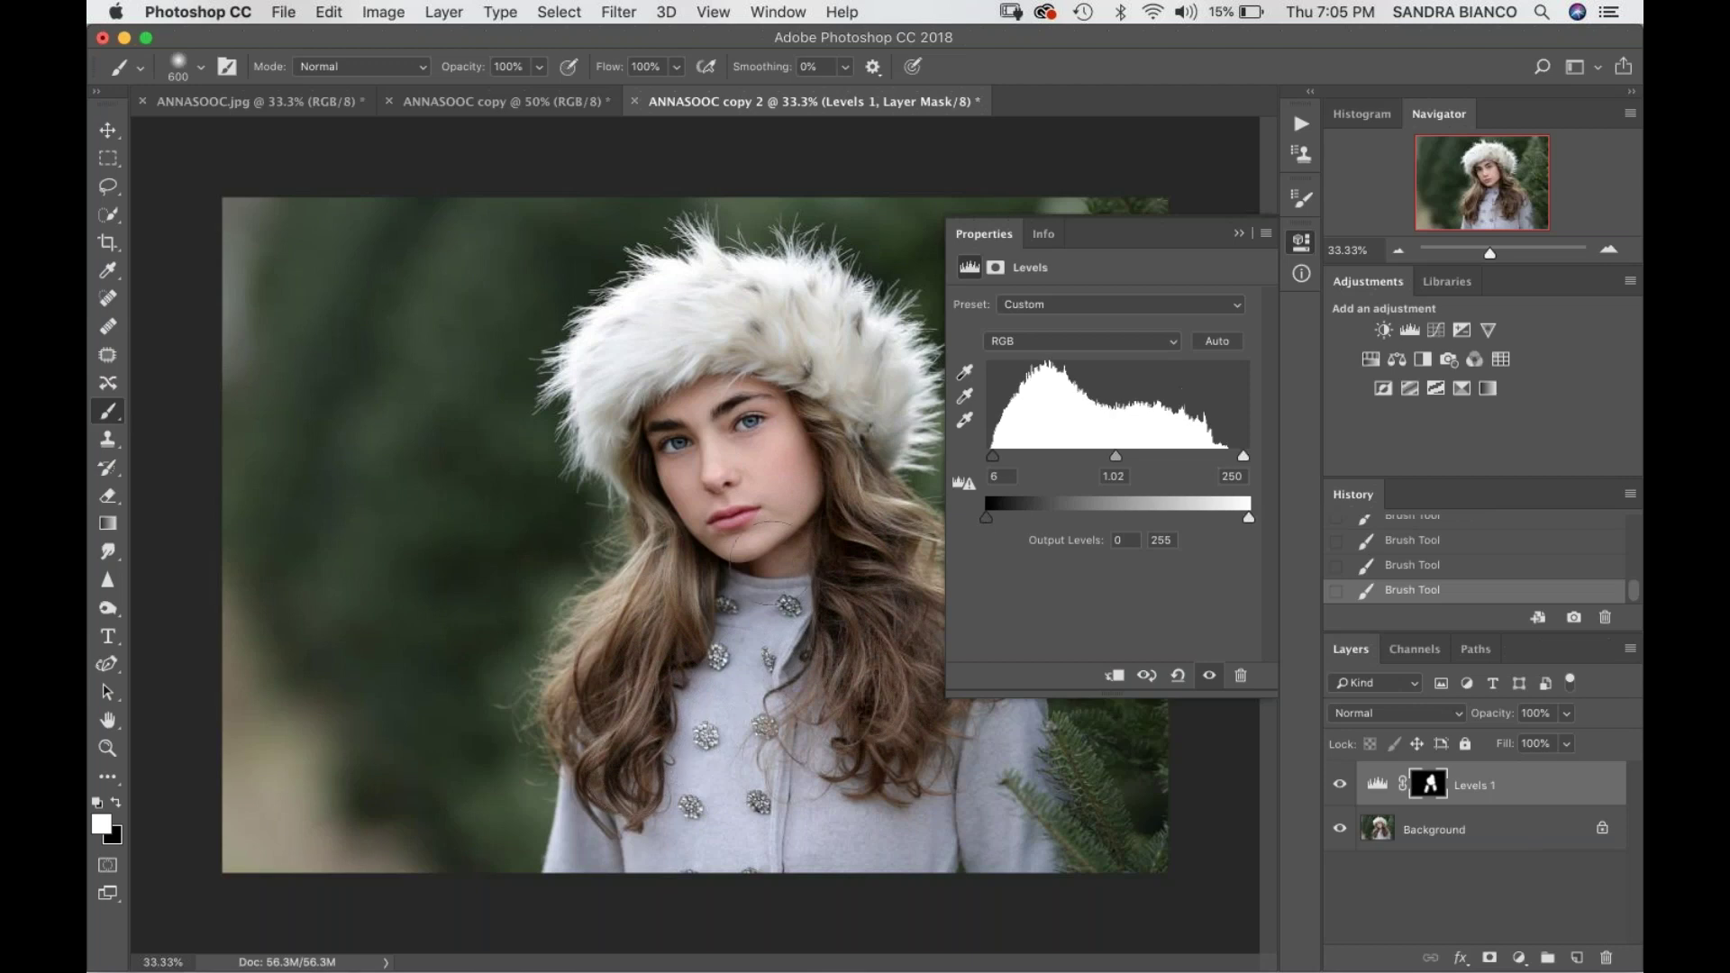
left_click(1343, 785)
left_click(1345, 785)
left_click(1347, 785)
left_click(1350, 785)
left_click(1343, 785)
left_click(1343, 785)
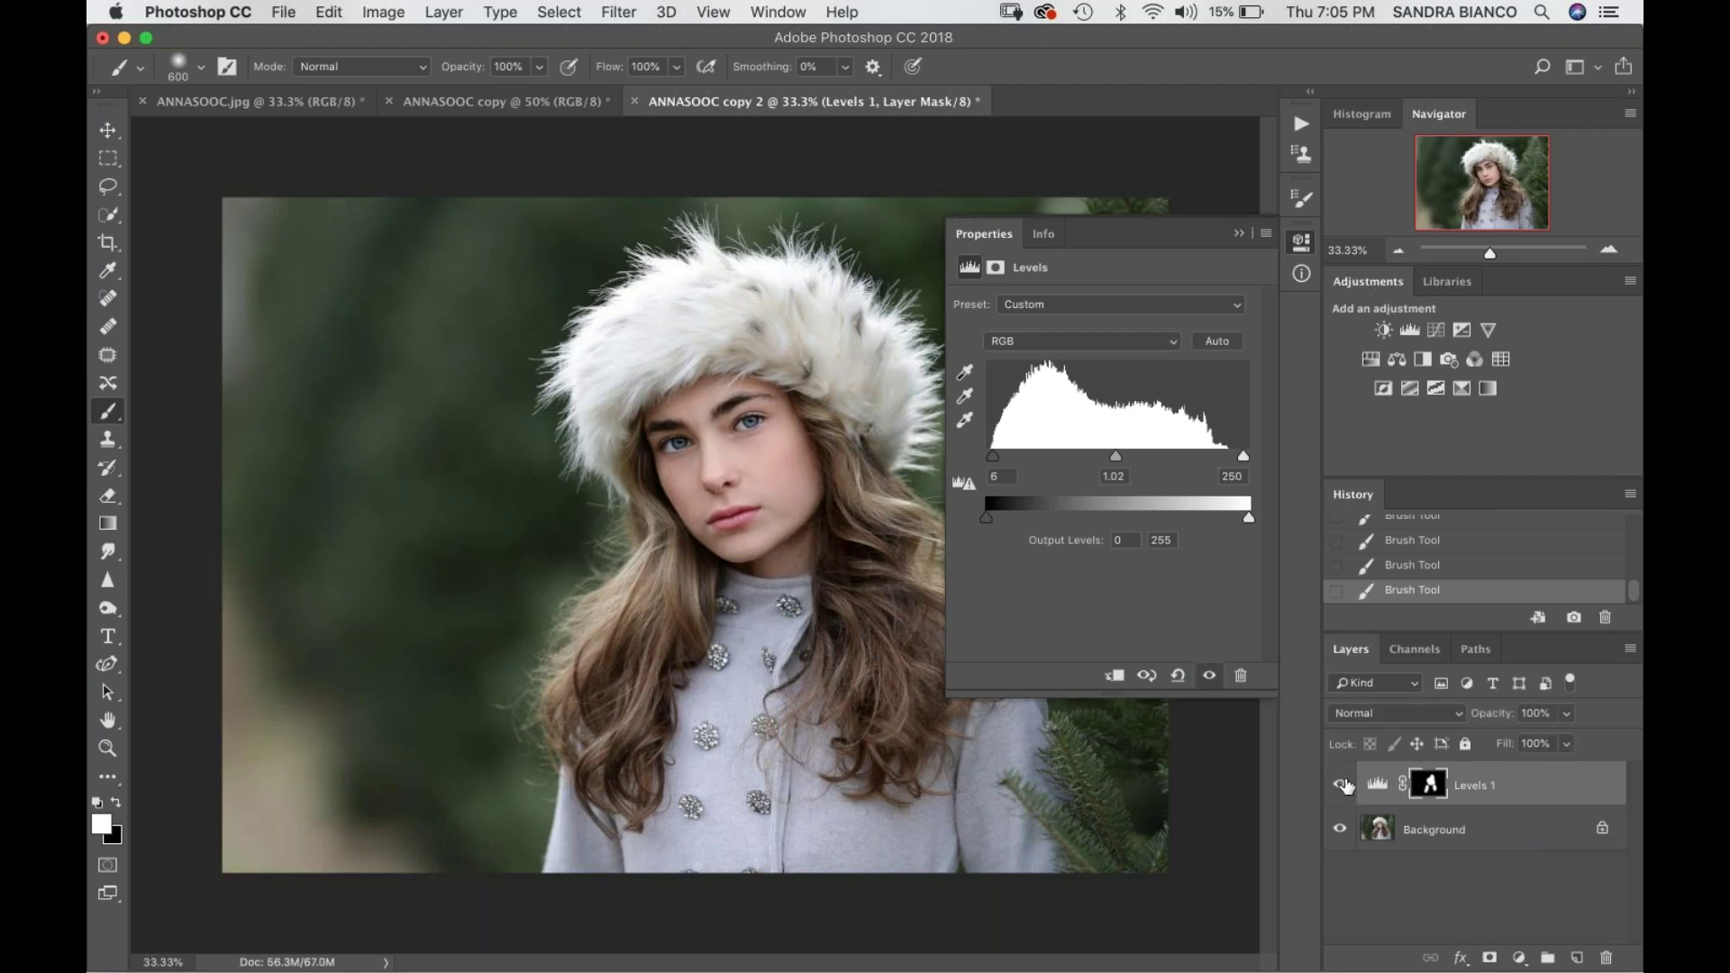
left_click(1237, 235)
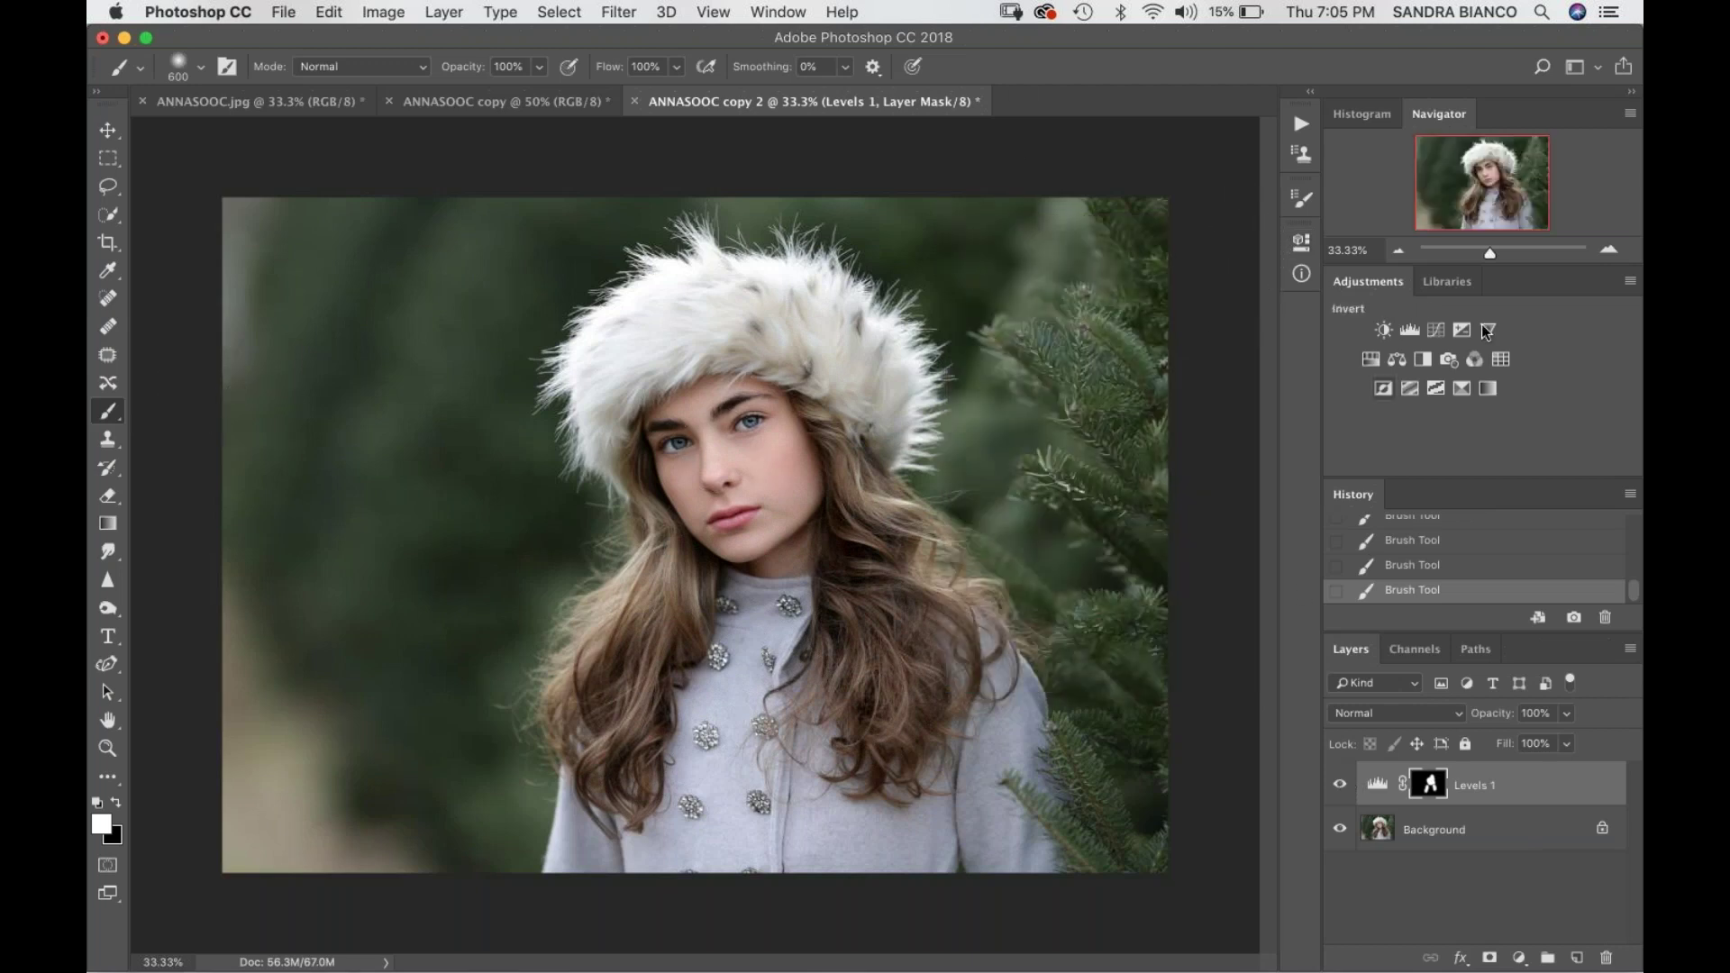
- Add a Color Balance adjustment with highlights at red +3, green +2 and blue -4, and compare its effect
left_click(1398, 360)
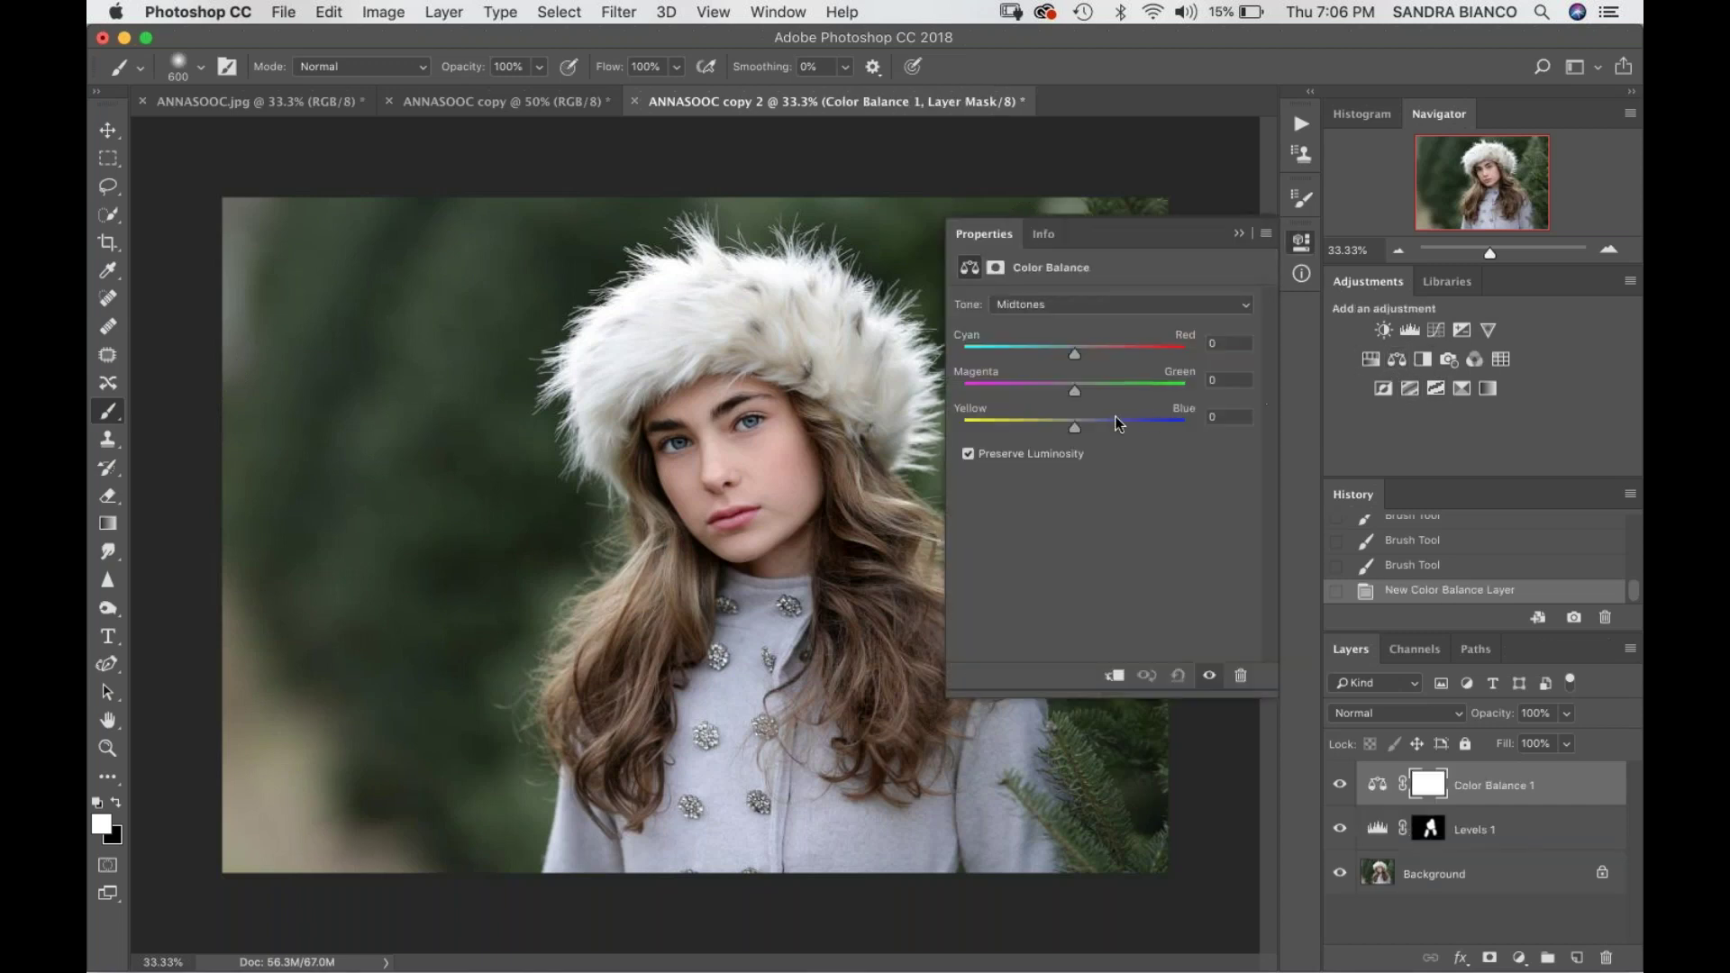
left_click(1075, 307)
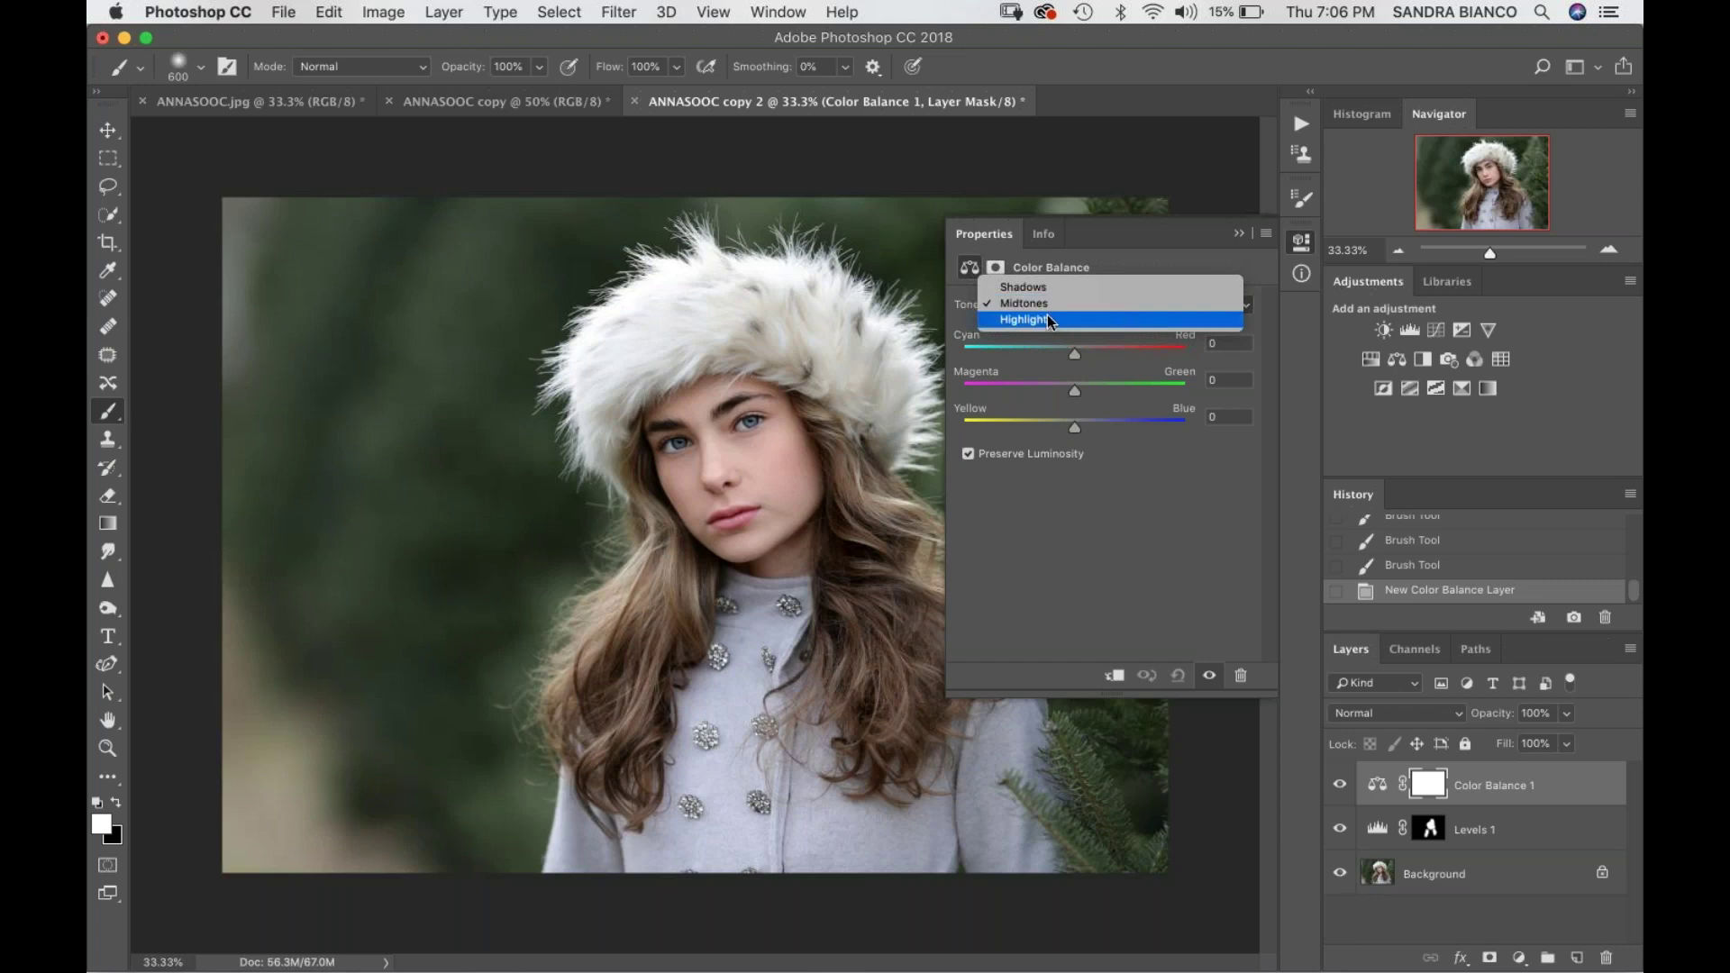
left_click(1063, 322)
left_click_drag(1073, 349, 1078, 354)
left_click_drag(1074, 429, 1070, 428)
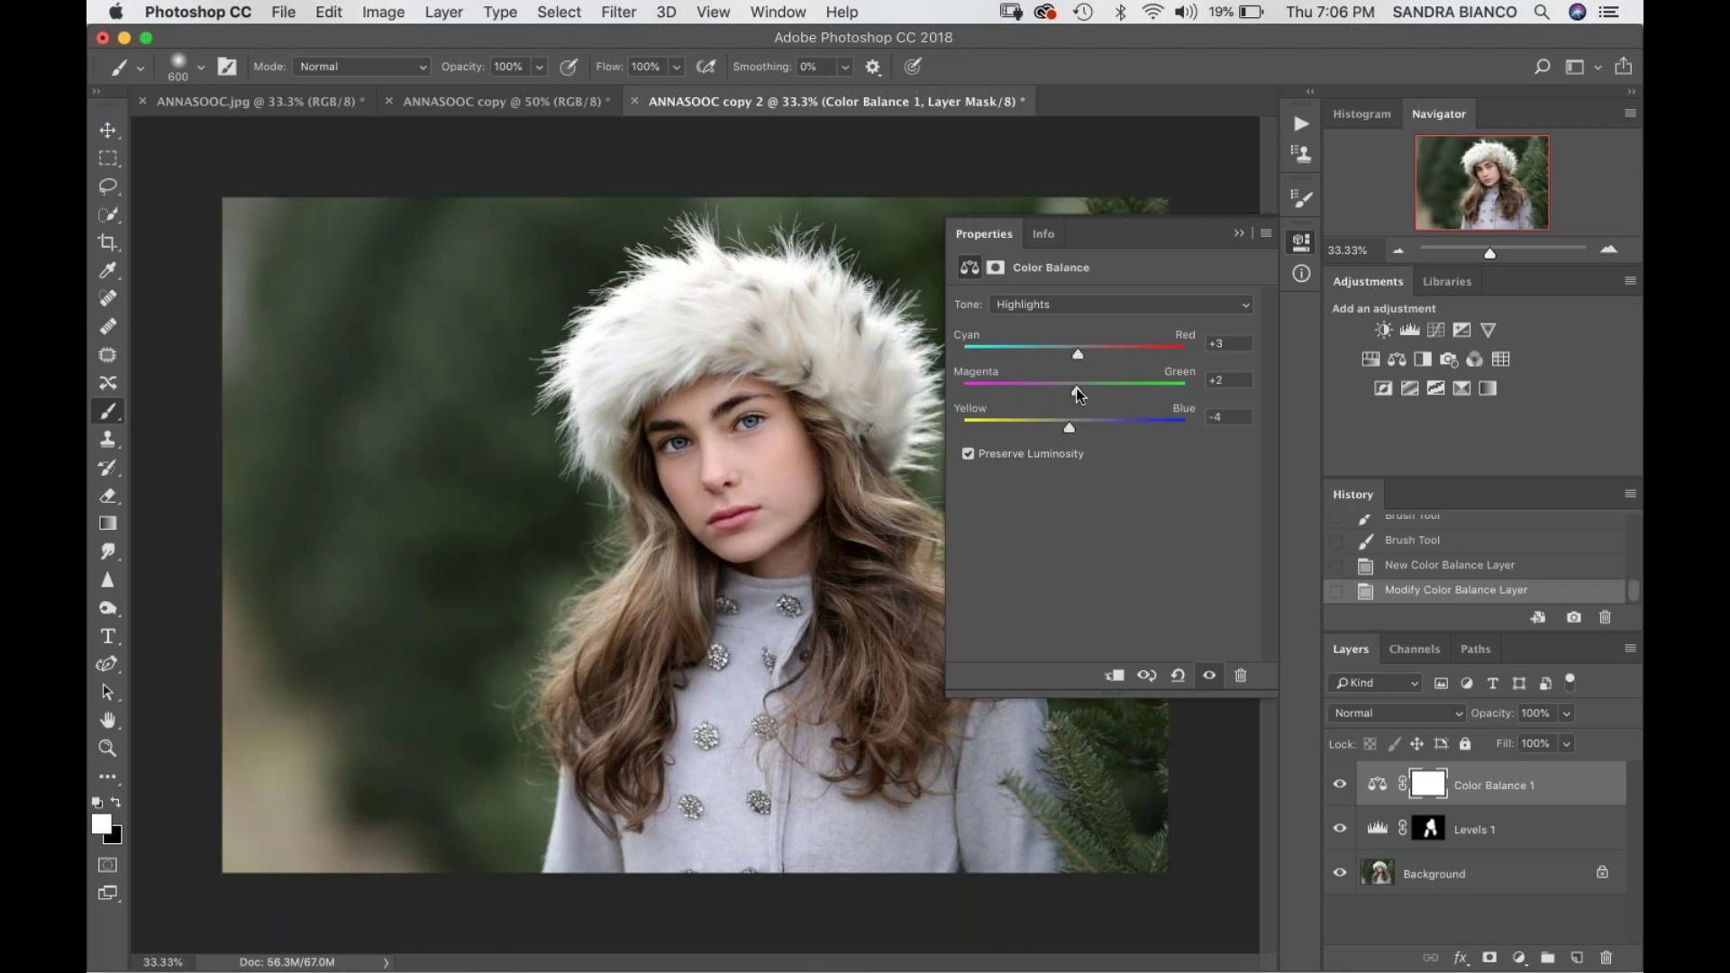
left_click(1342, 785)
left_click(1344, 786)
left_click(1349, 786)
left_click(1349, 786)
left_click(1350, 784)
left_click(1352, 784)
- Restrict the Color Balance effect to the face and hair with an inverted, white-painted mask, and flatten the image
left_click(1434, 782)
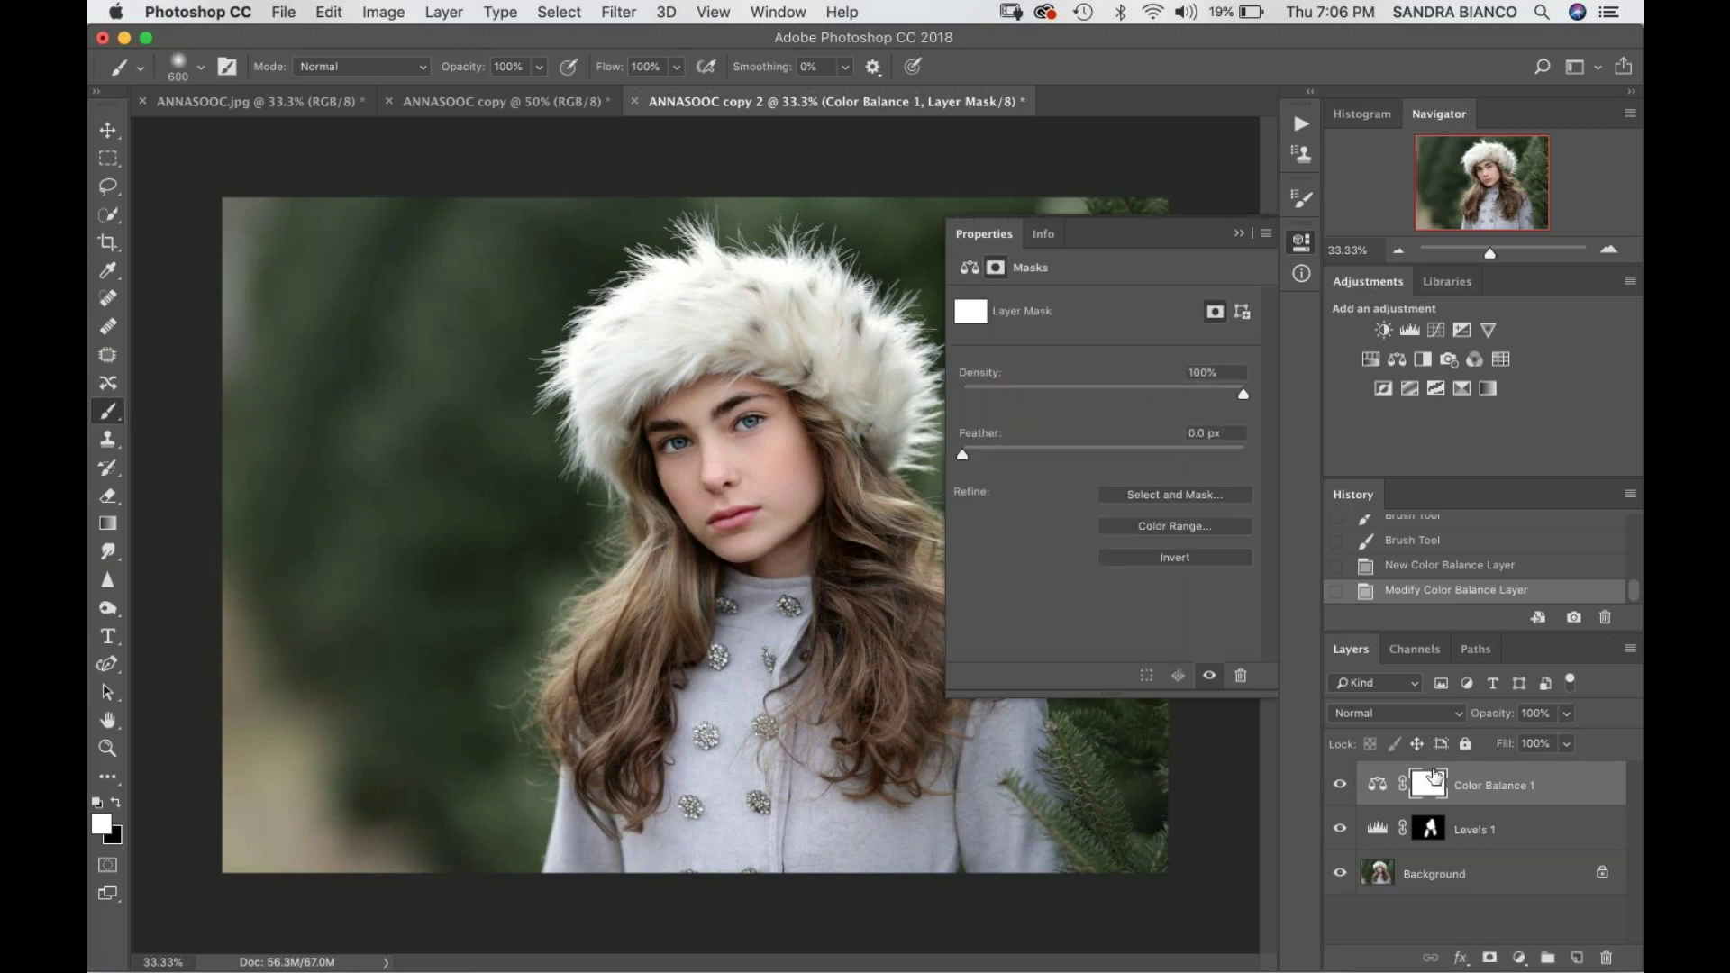
key("super+i")
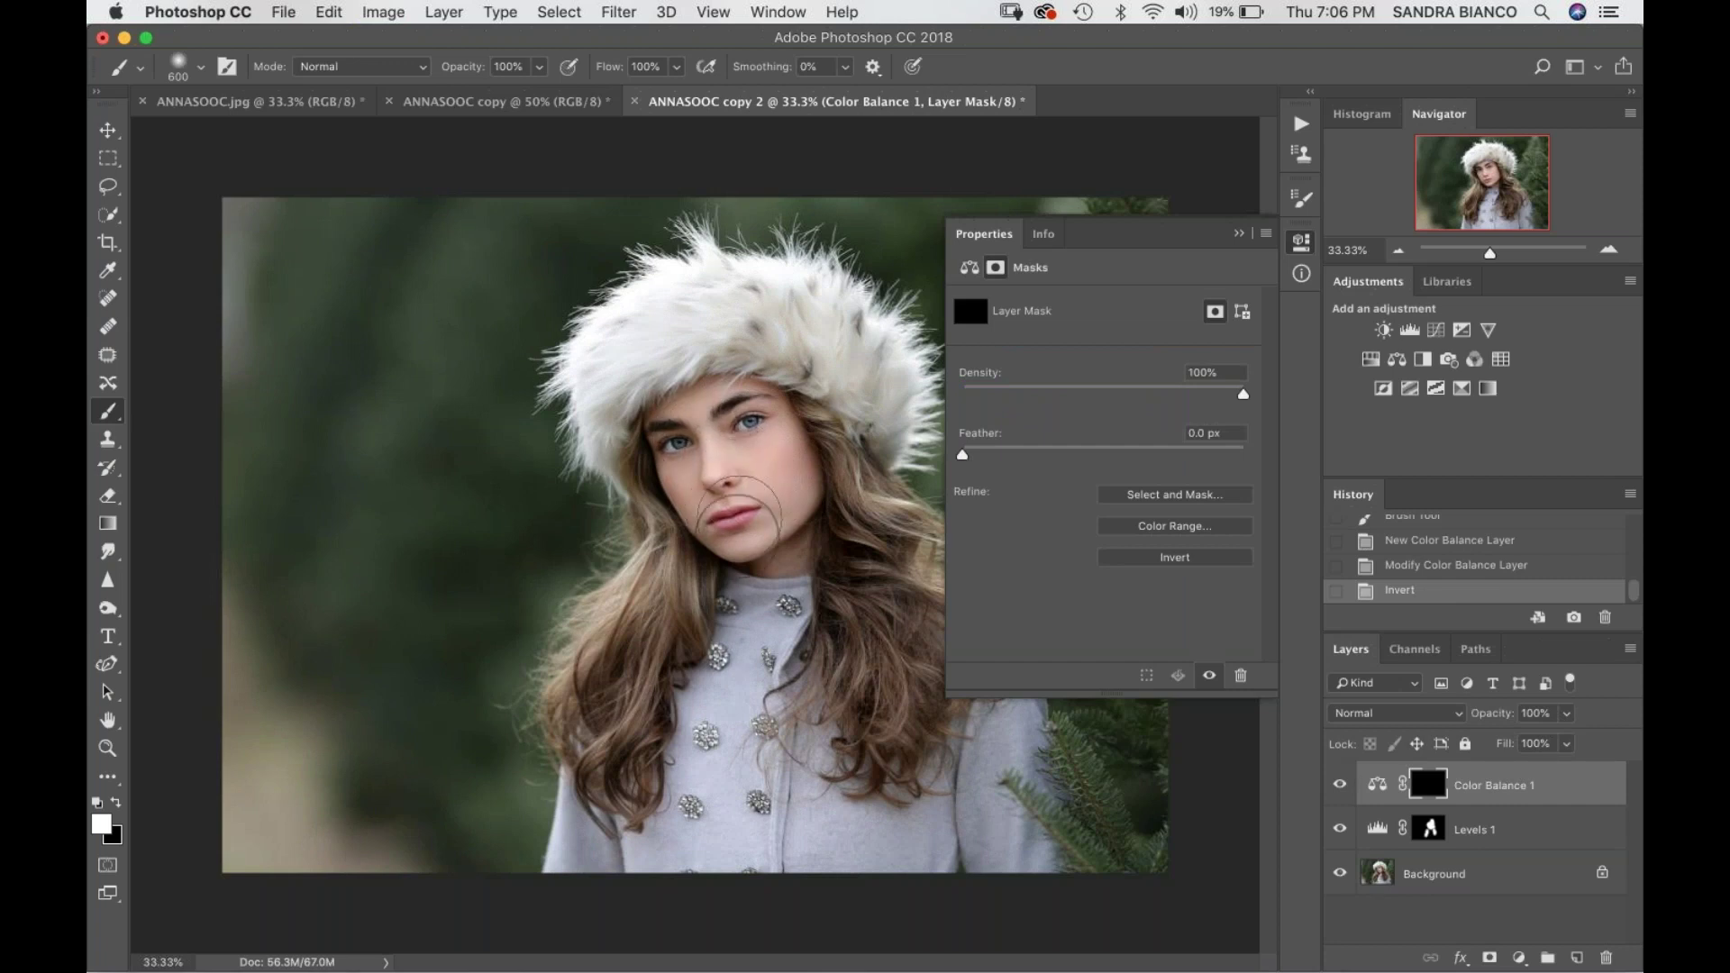
mouse_move(811, 433)
left_mouse_down()
mouse_move(866, 523)
mouse_move(883, 630)
left_mouse_up()
mouse_move(612, 716)
left_mouse_down()
mouse_move(705, 597)
mouse_move(709, 428)
mouse_move(760, 444)
left_mouse_up()
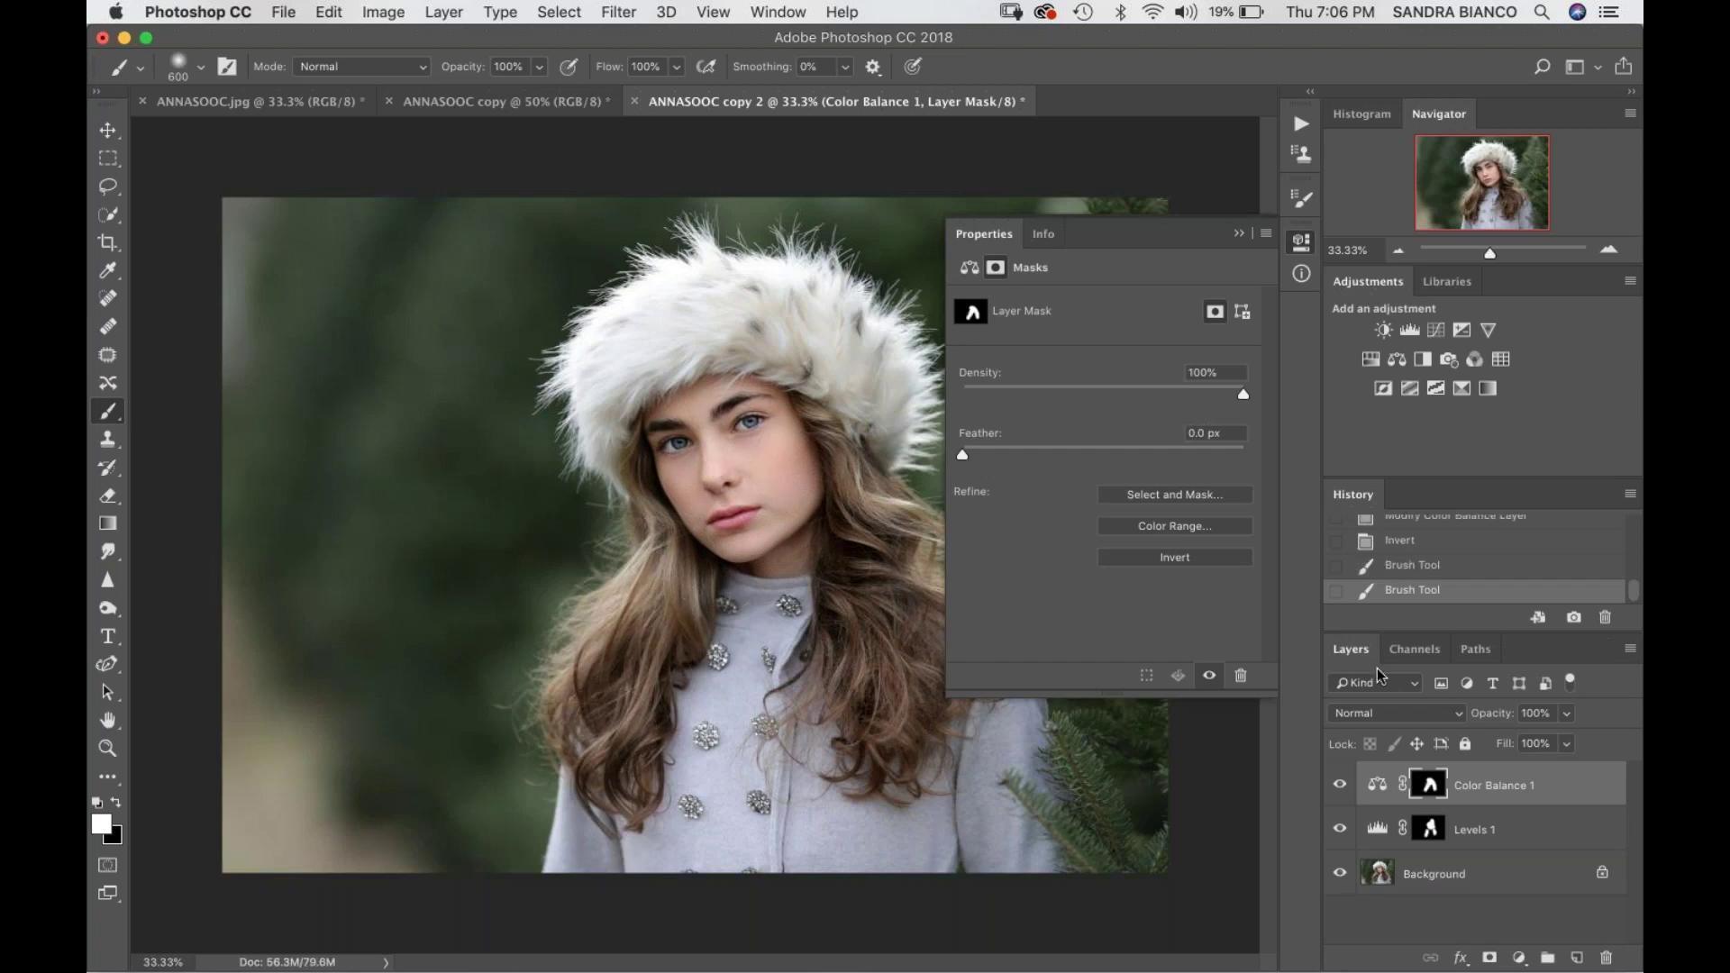
key("ctrl+shift+e")
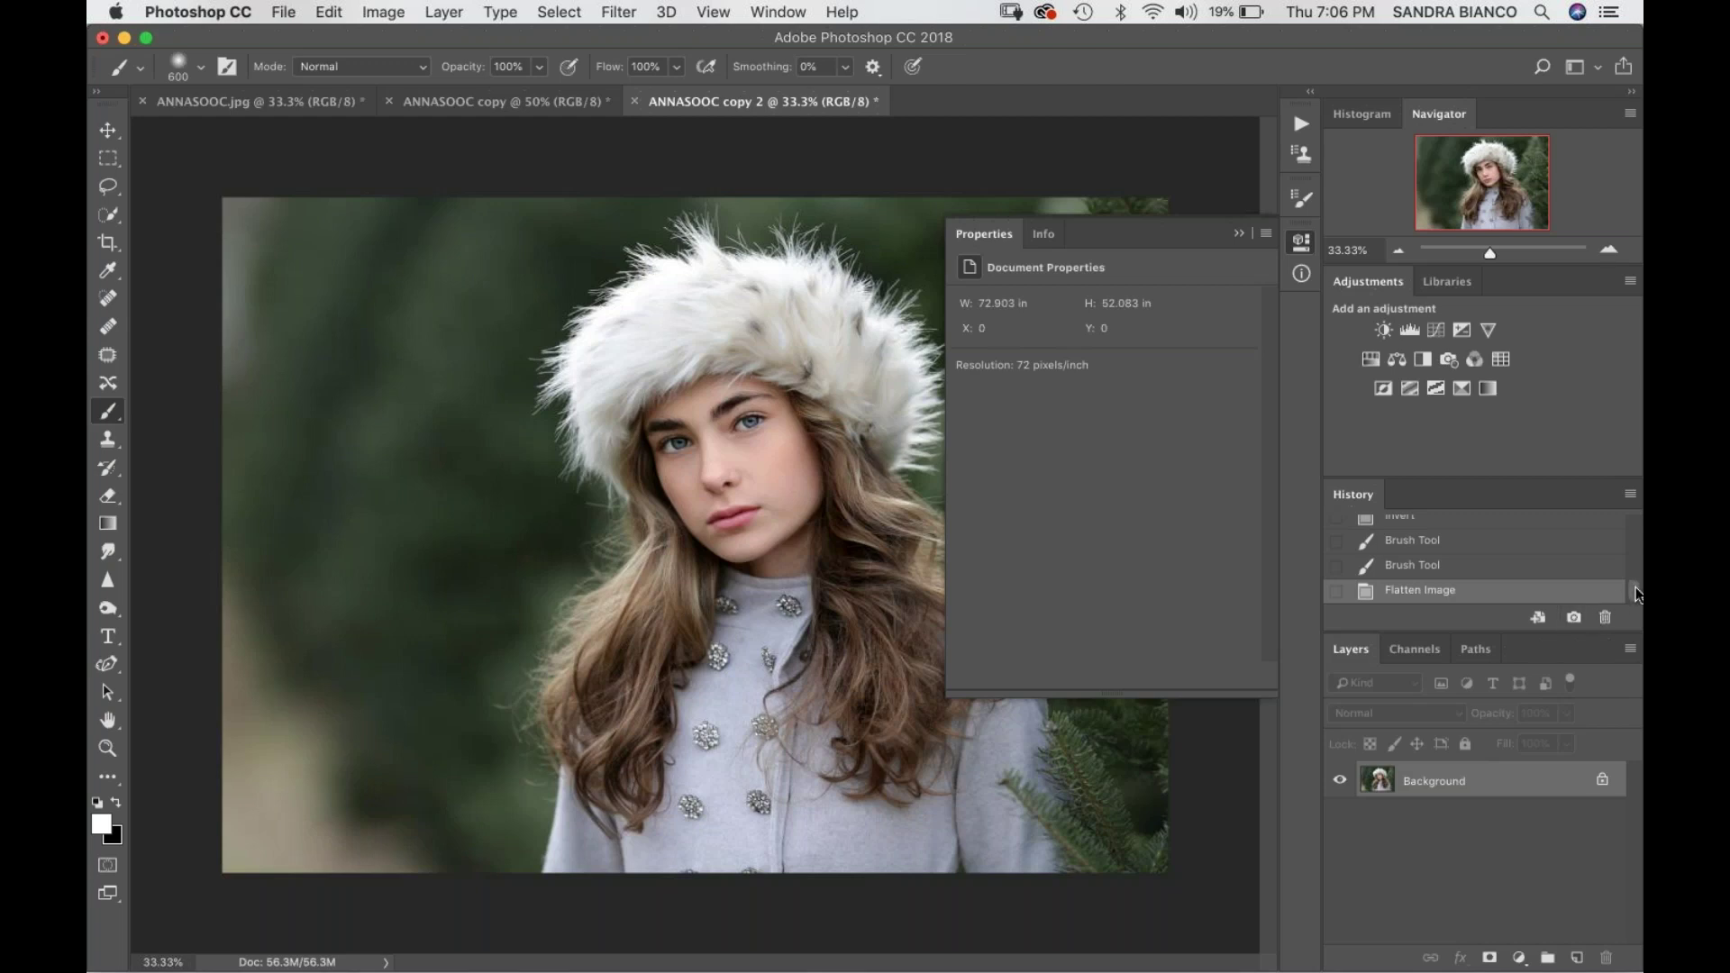
- Compare the original opening state of the portrait with Snapshot 1 in the history
left_click_drag(1638, 593, 1632, 497)
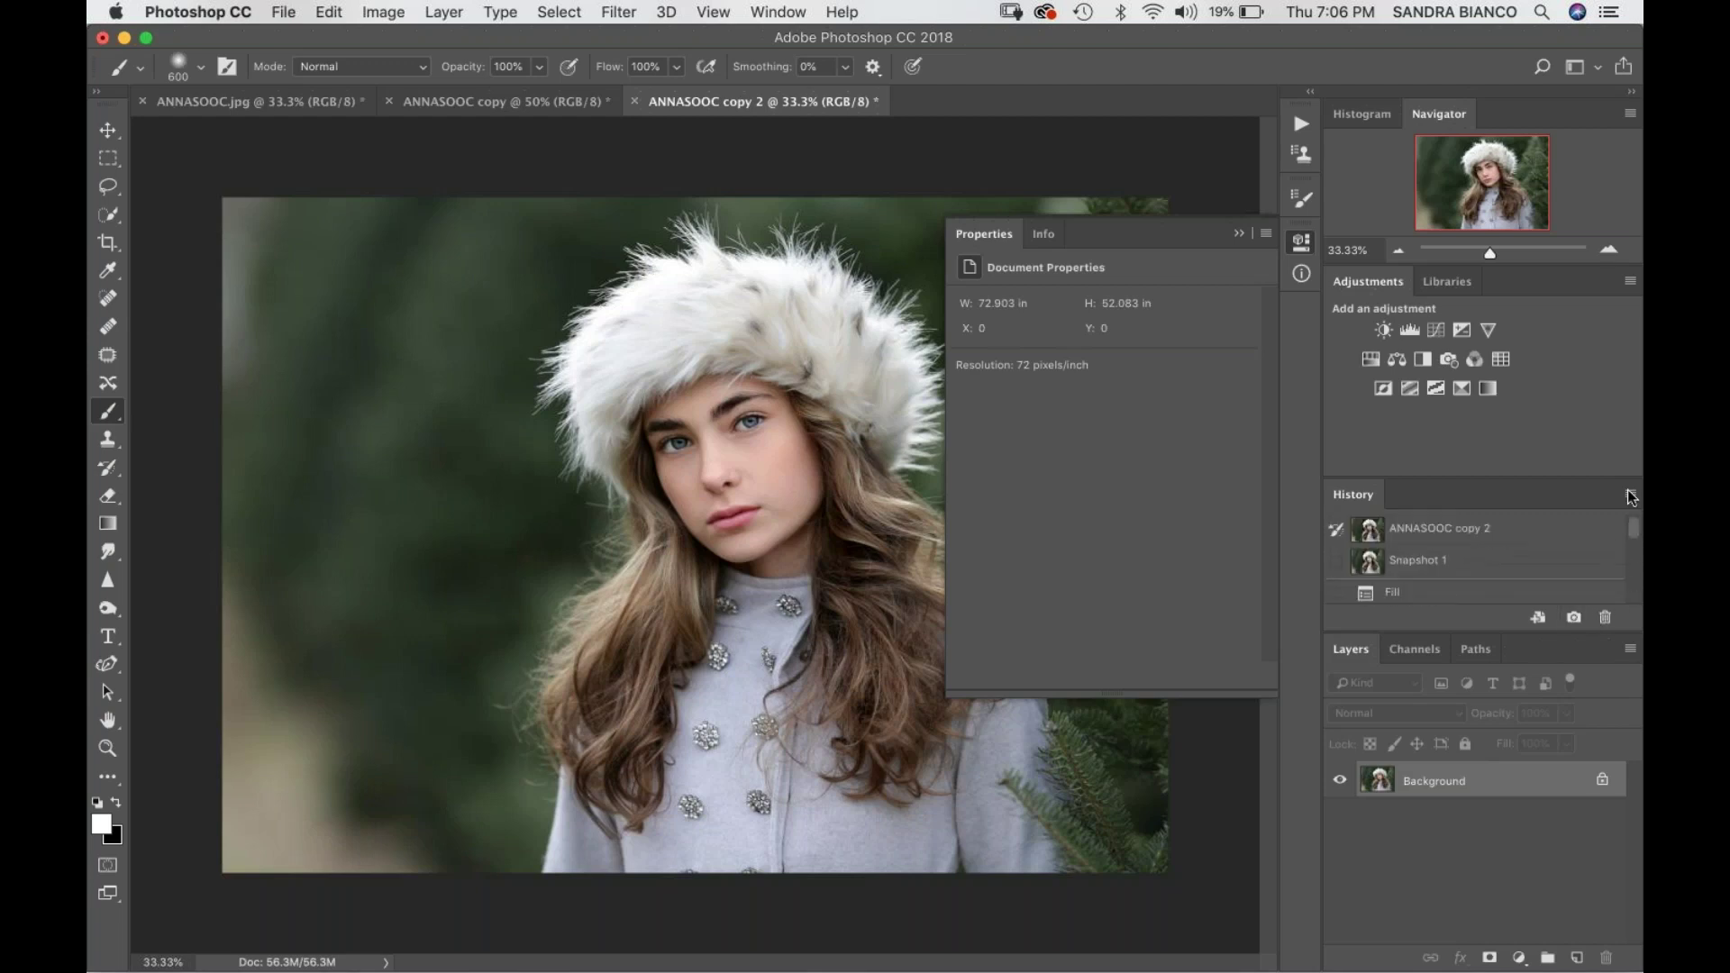
left_click(1466, 531)
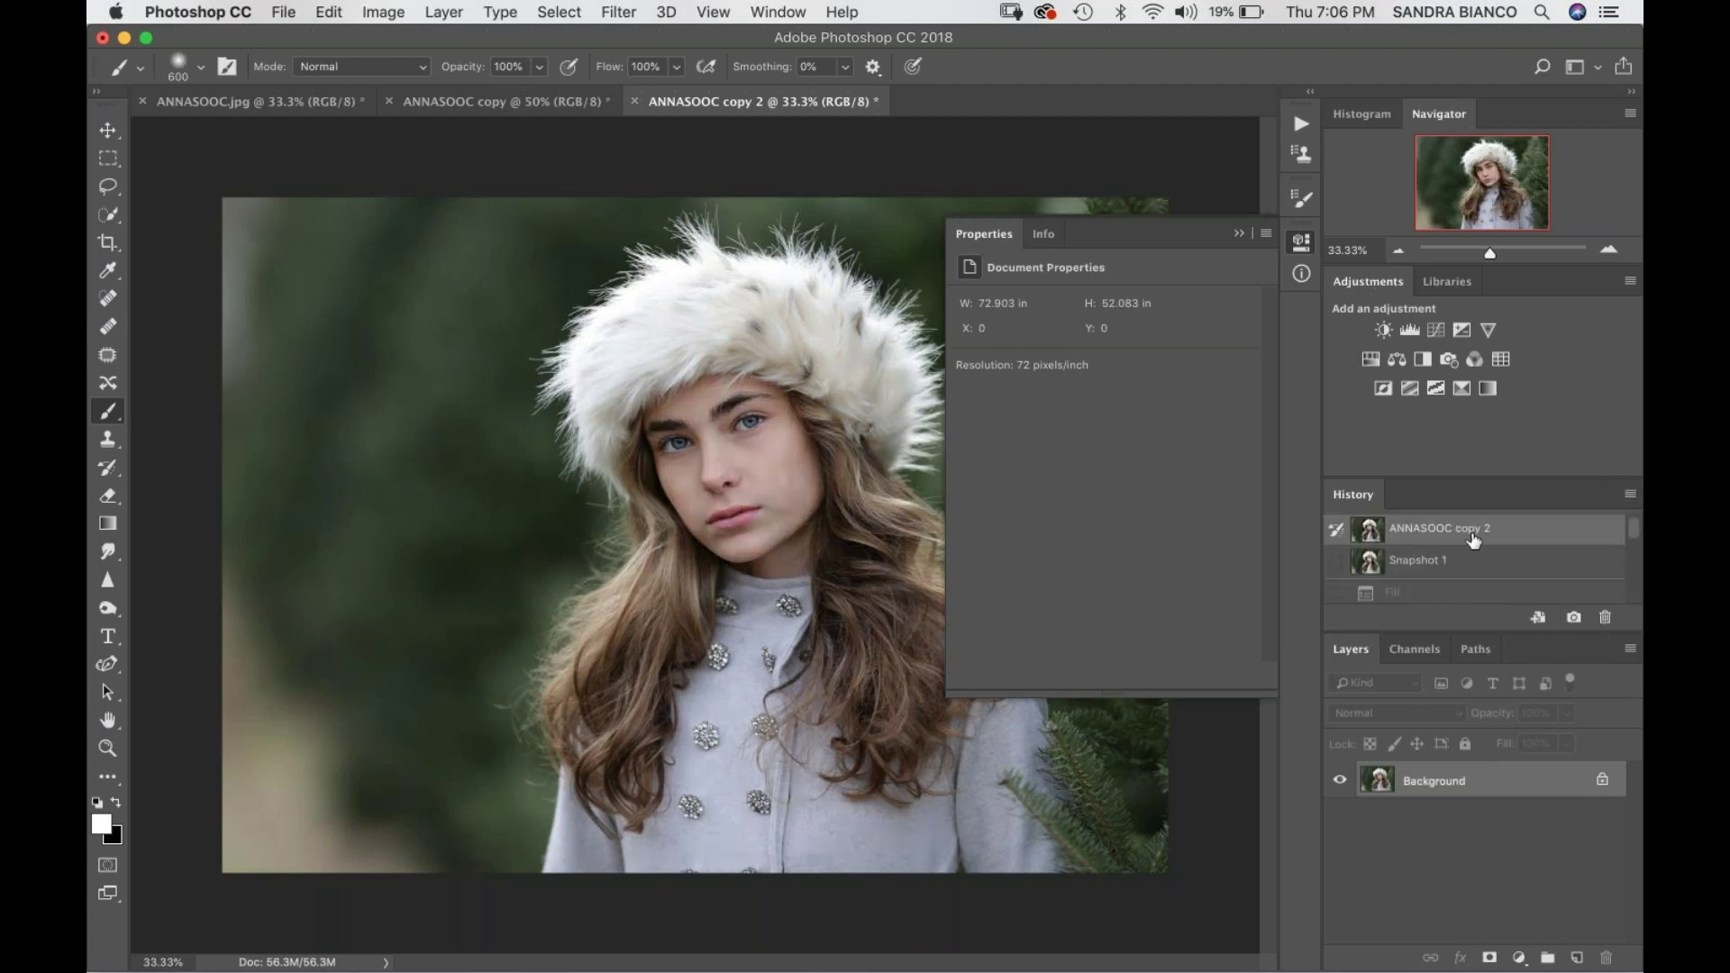
left_click(1454, 559)
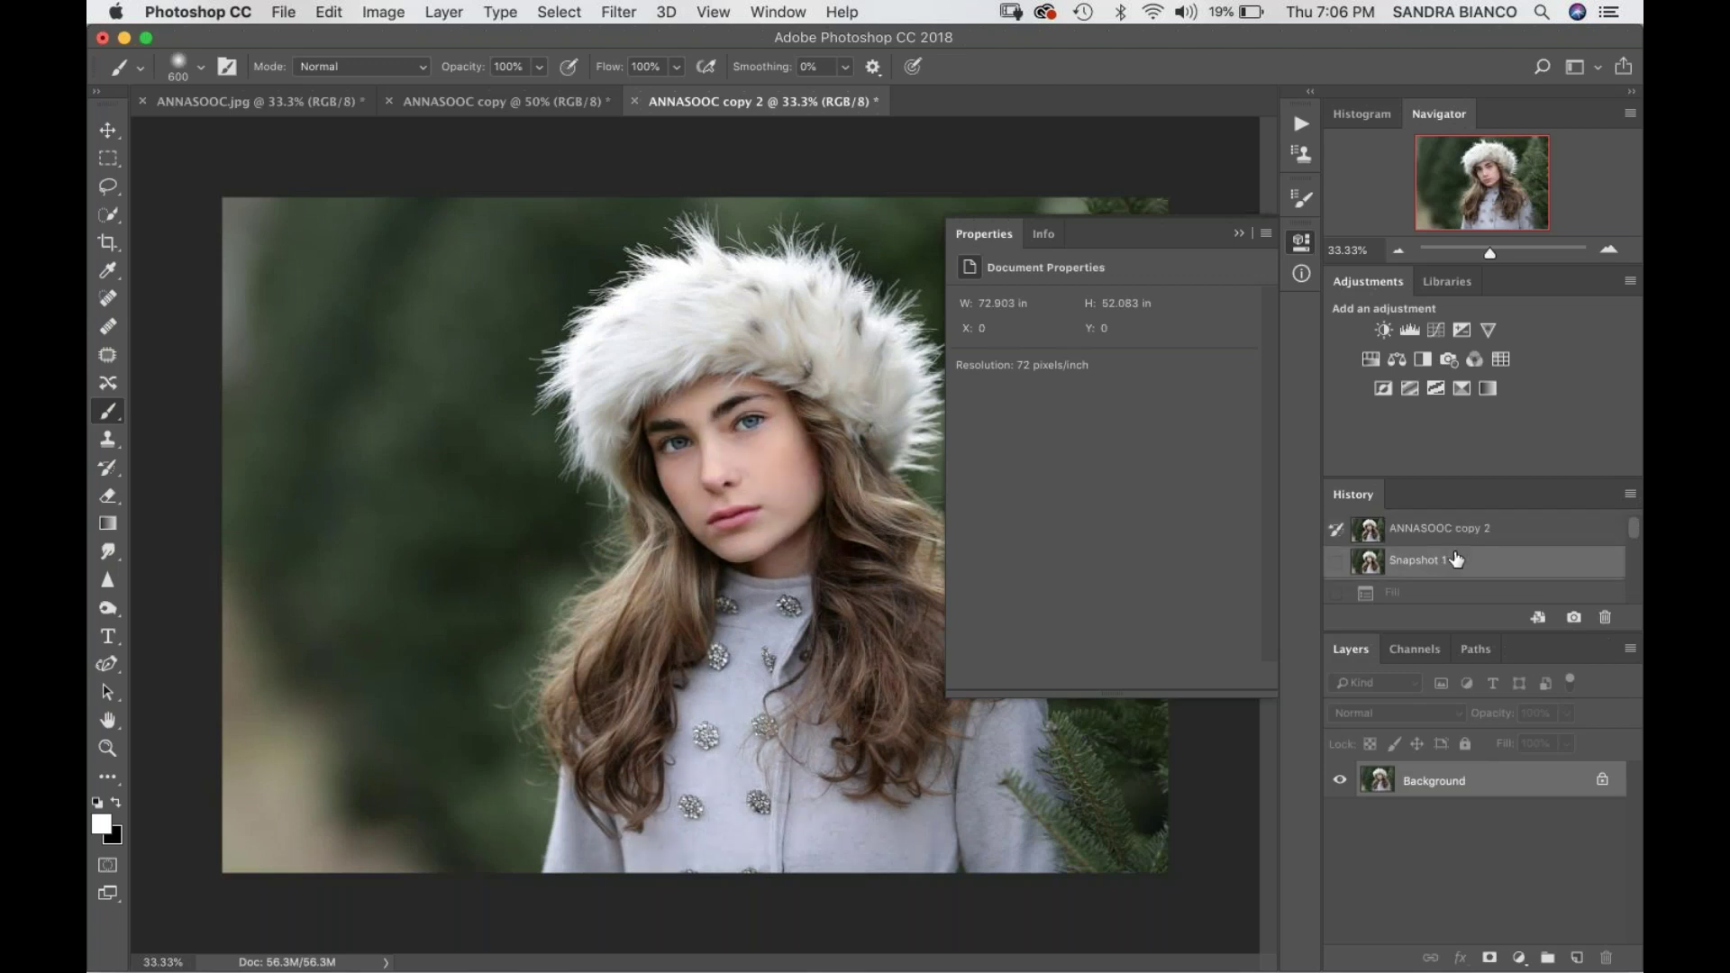
left_click(1459, 533)
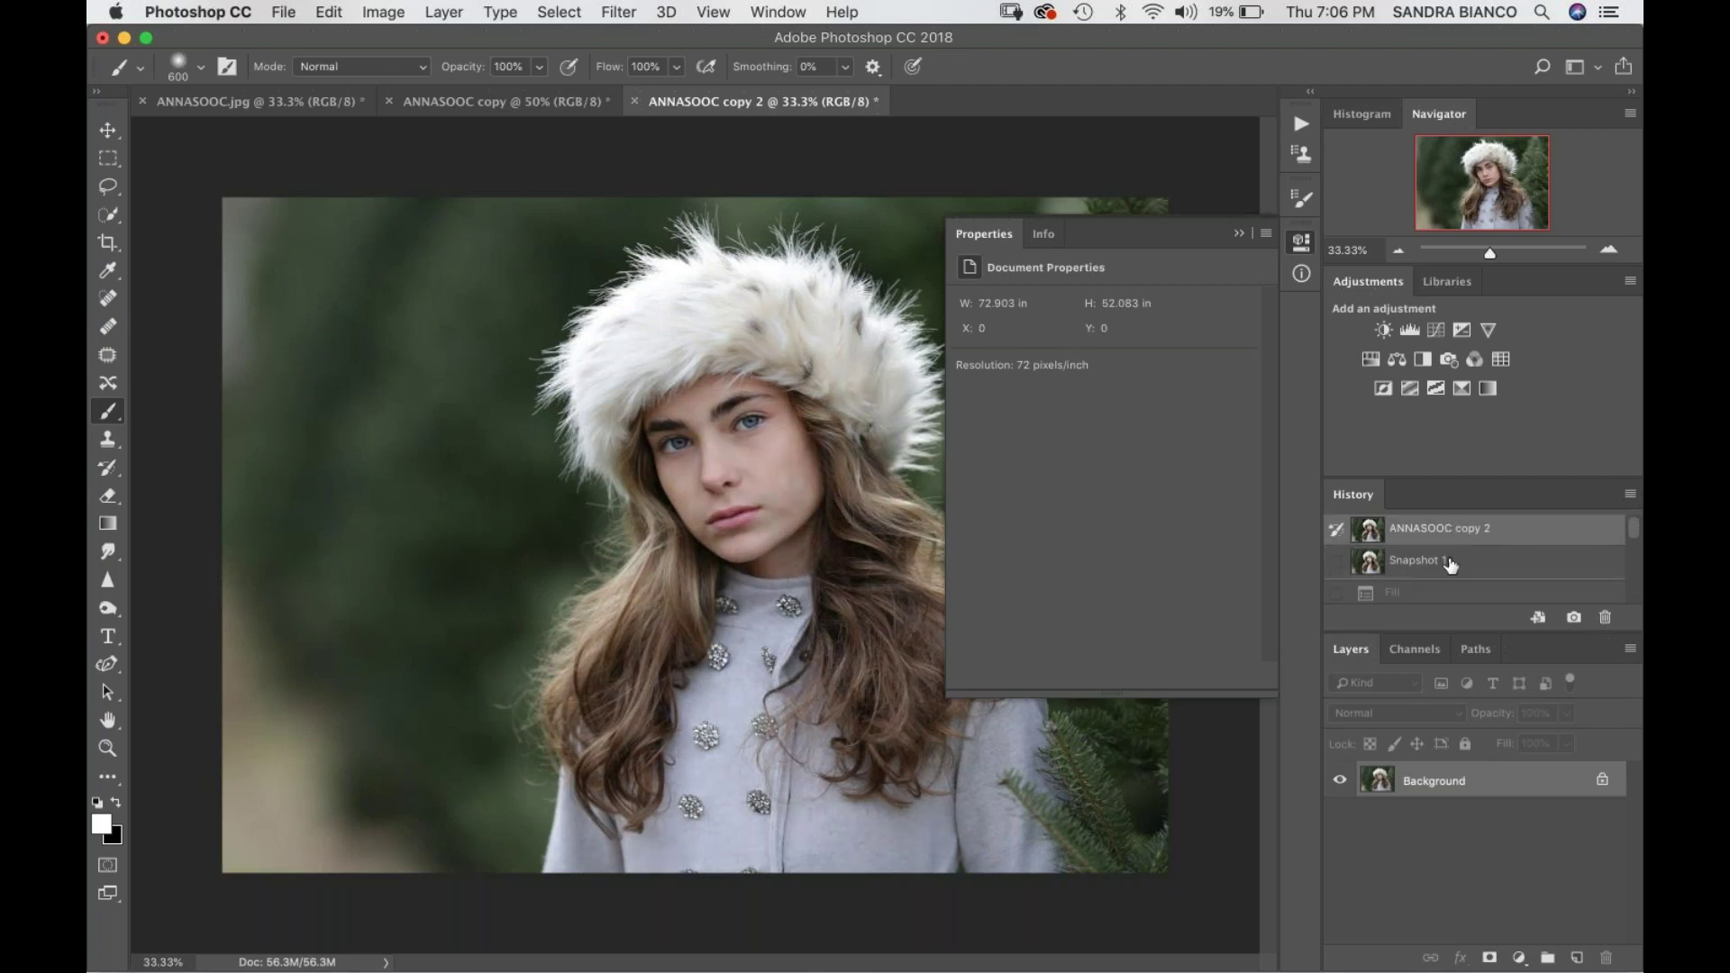
left_click(1449, 560)
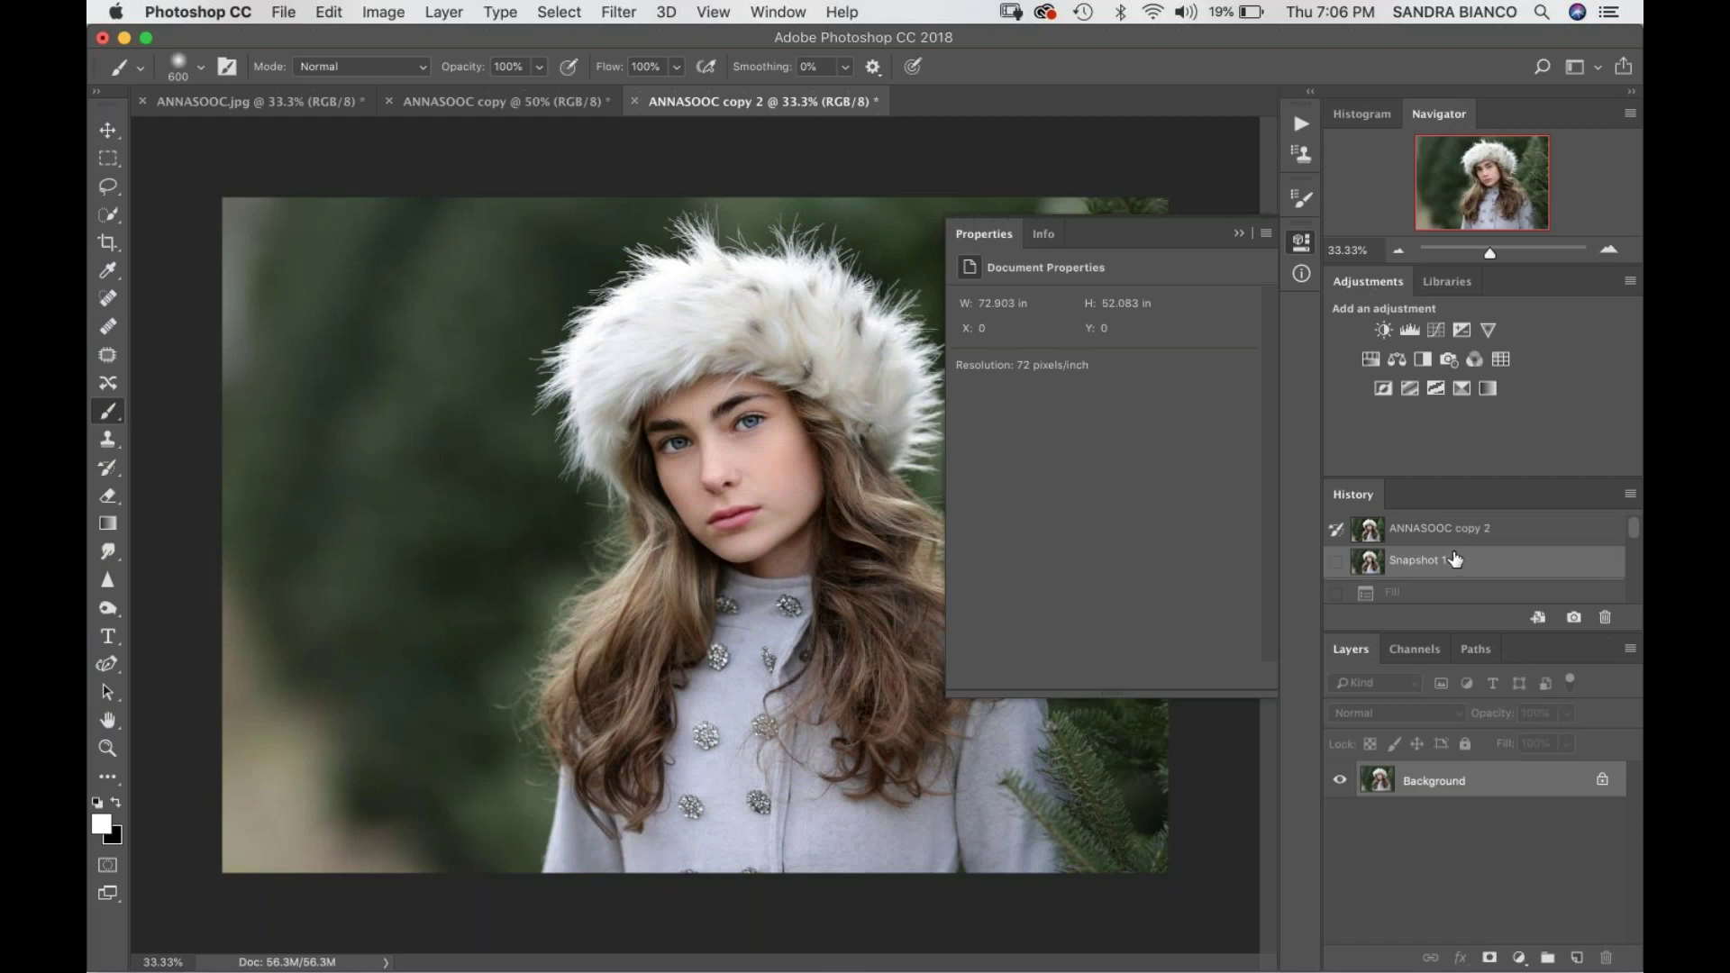
left_click(1241, 232)
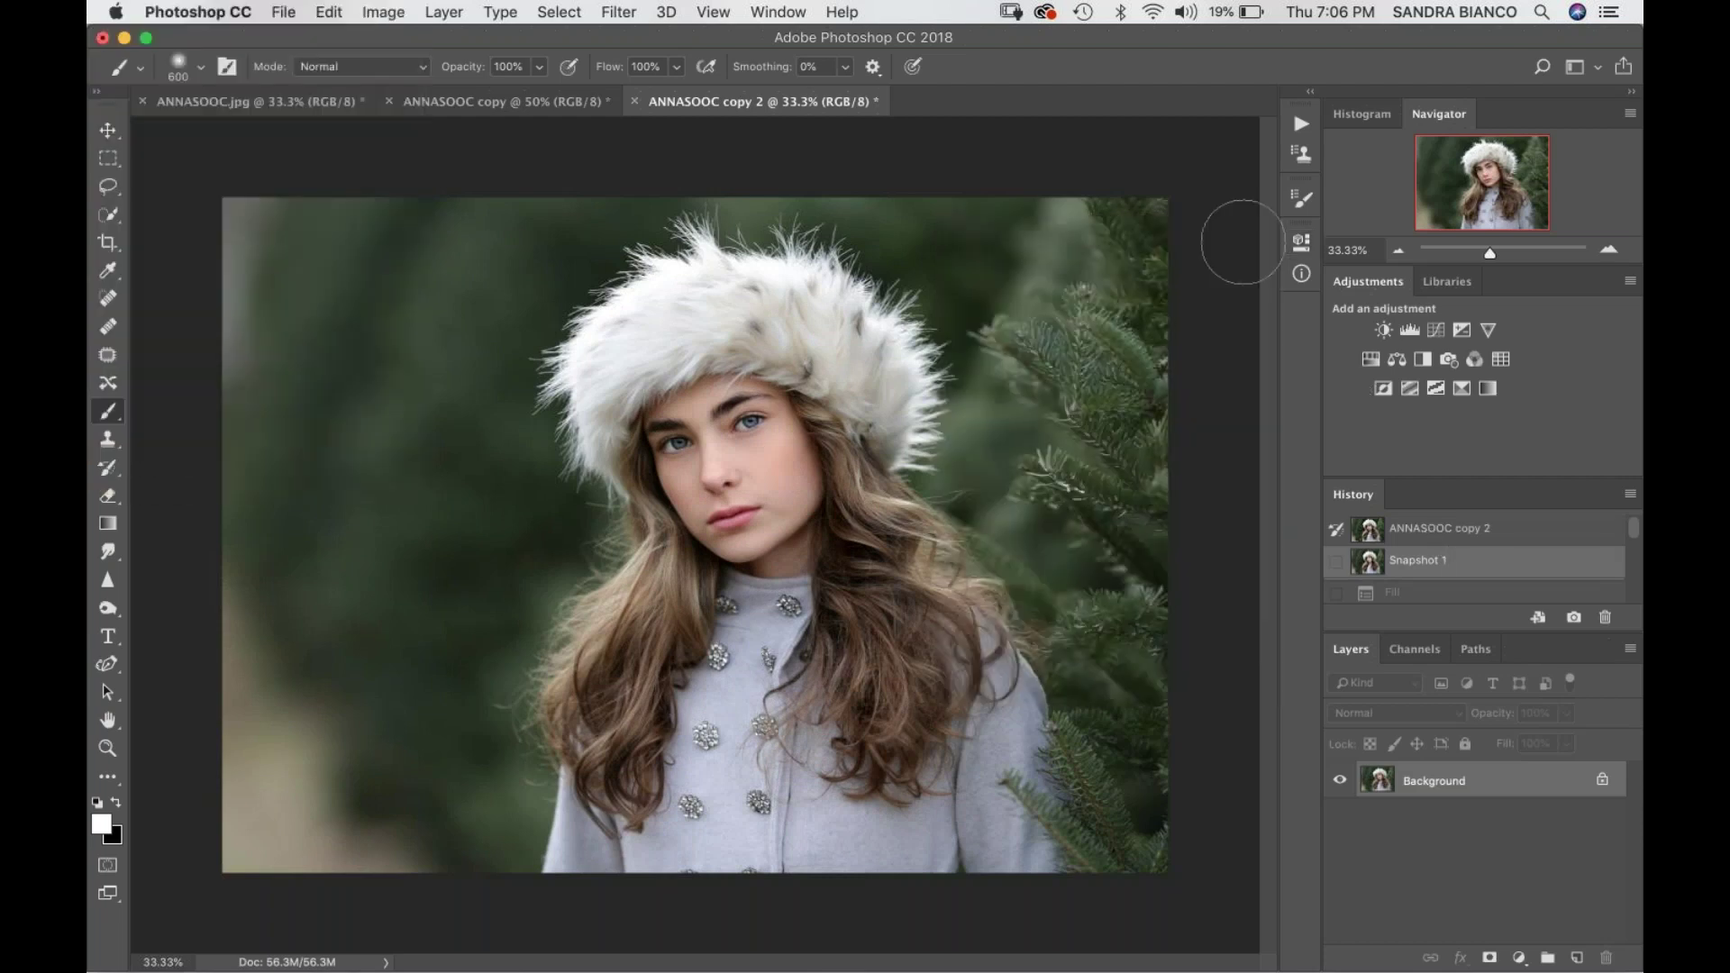